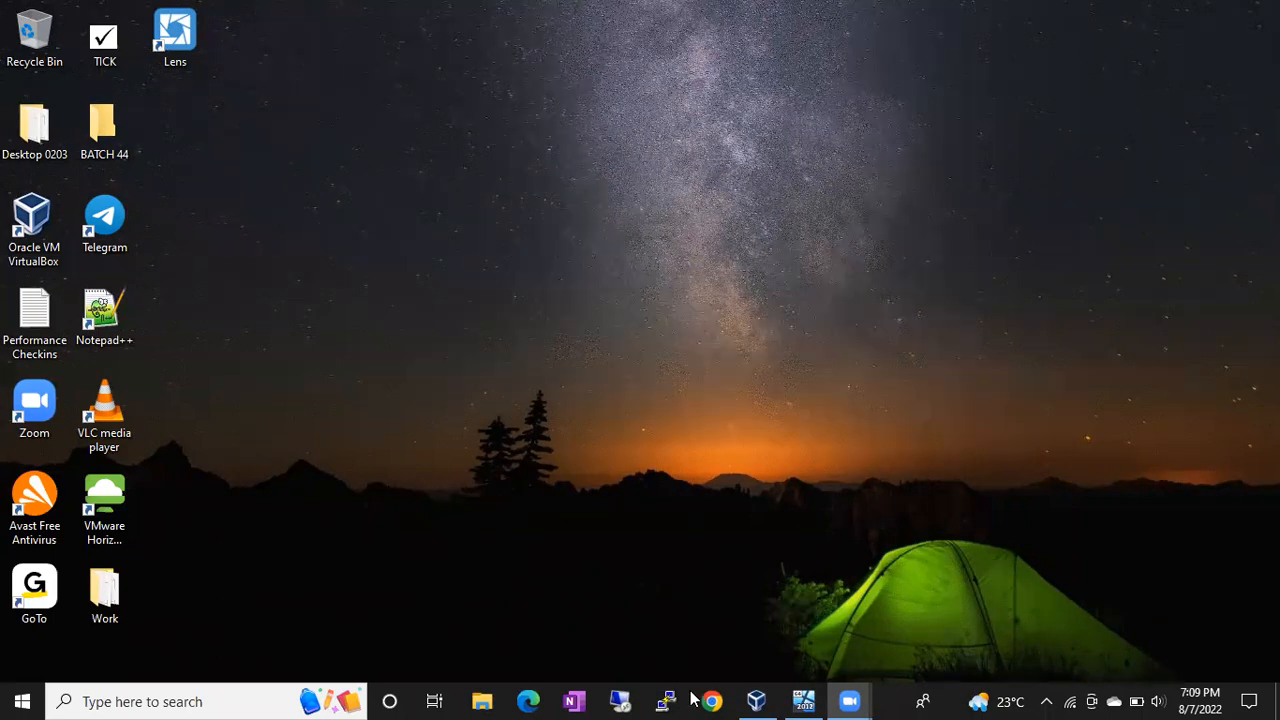
# - Connect by Remote Desktop to 192.168.1.5, entering the Administrator account password and accepting the certificate warning
pyautogui.click(620, 700)
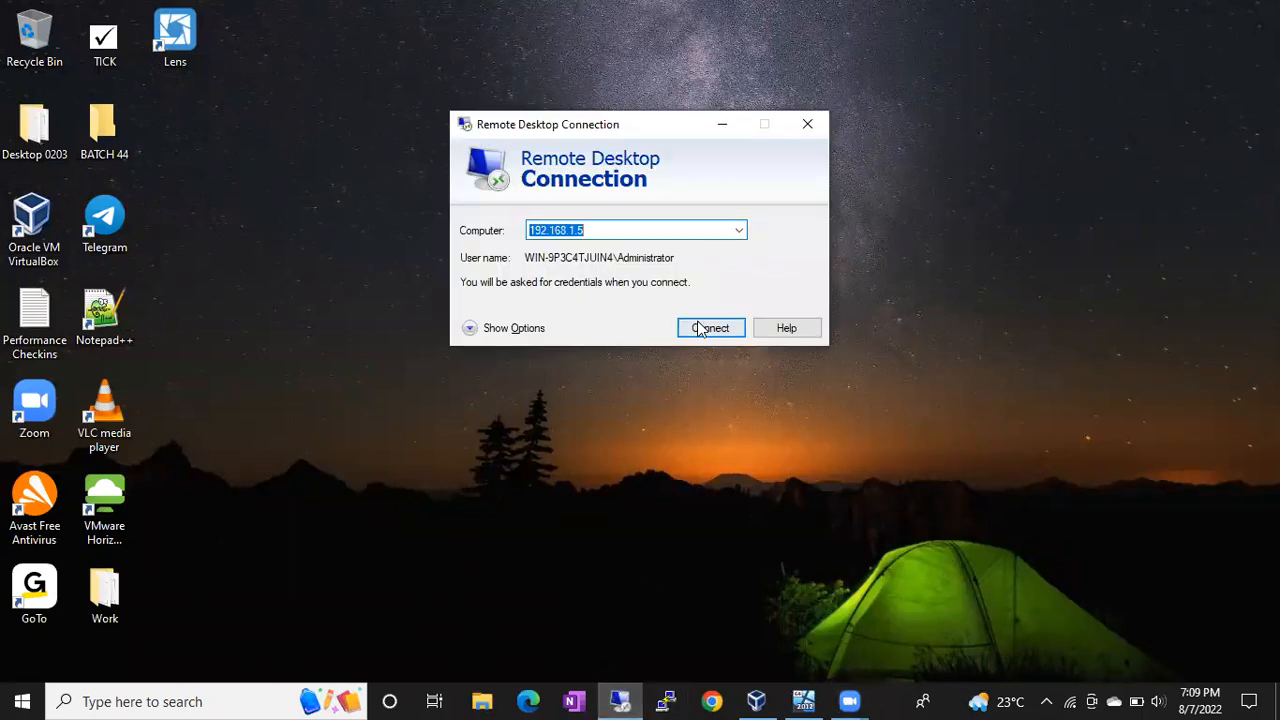
pyautogui.click(700, 327)
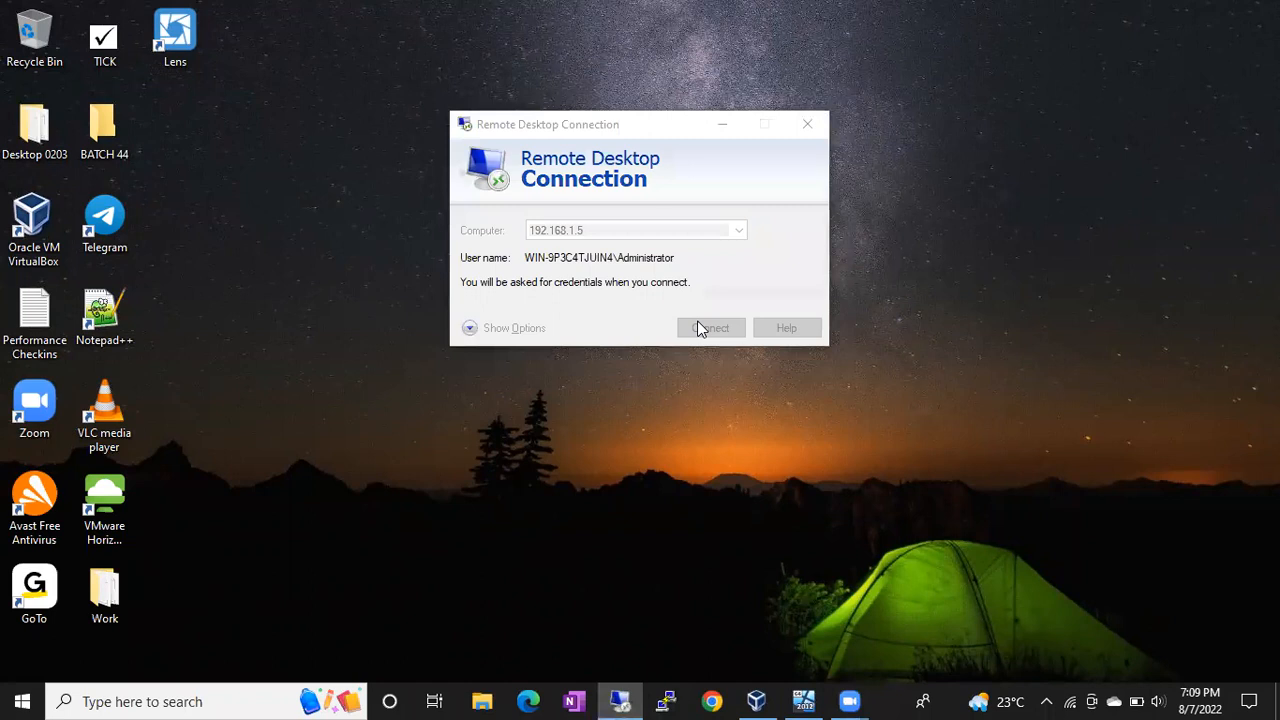
pyautogui.write('***********')
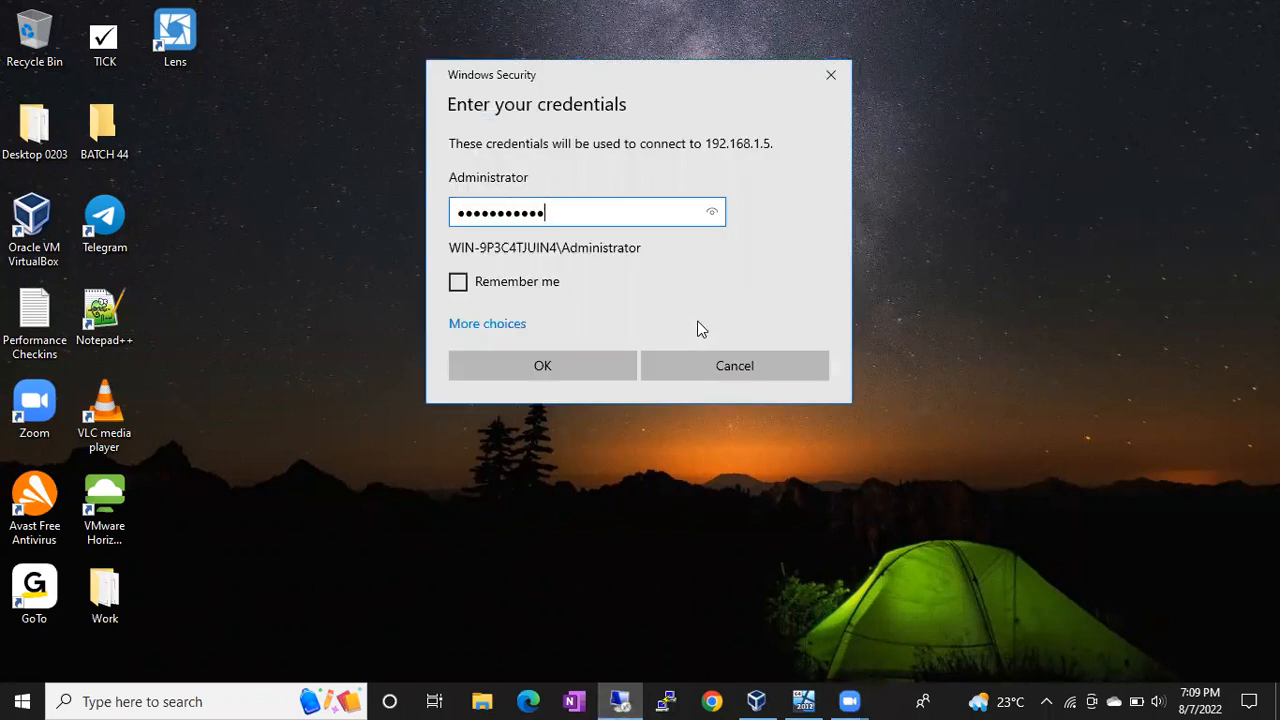
pyautogui.press('Return')
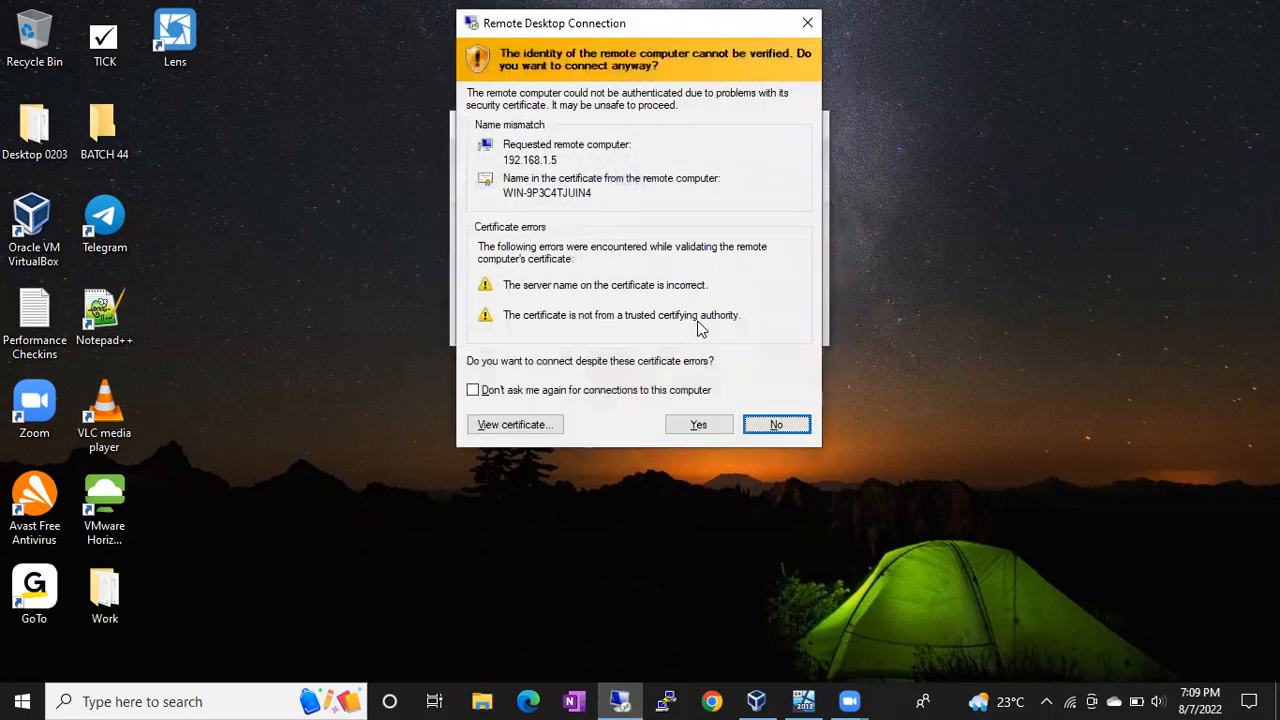
pyautogui.click(712, 424)
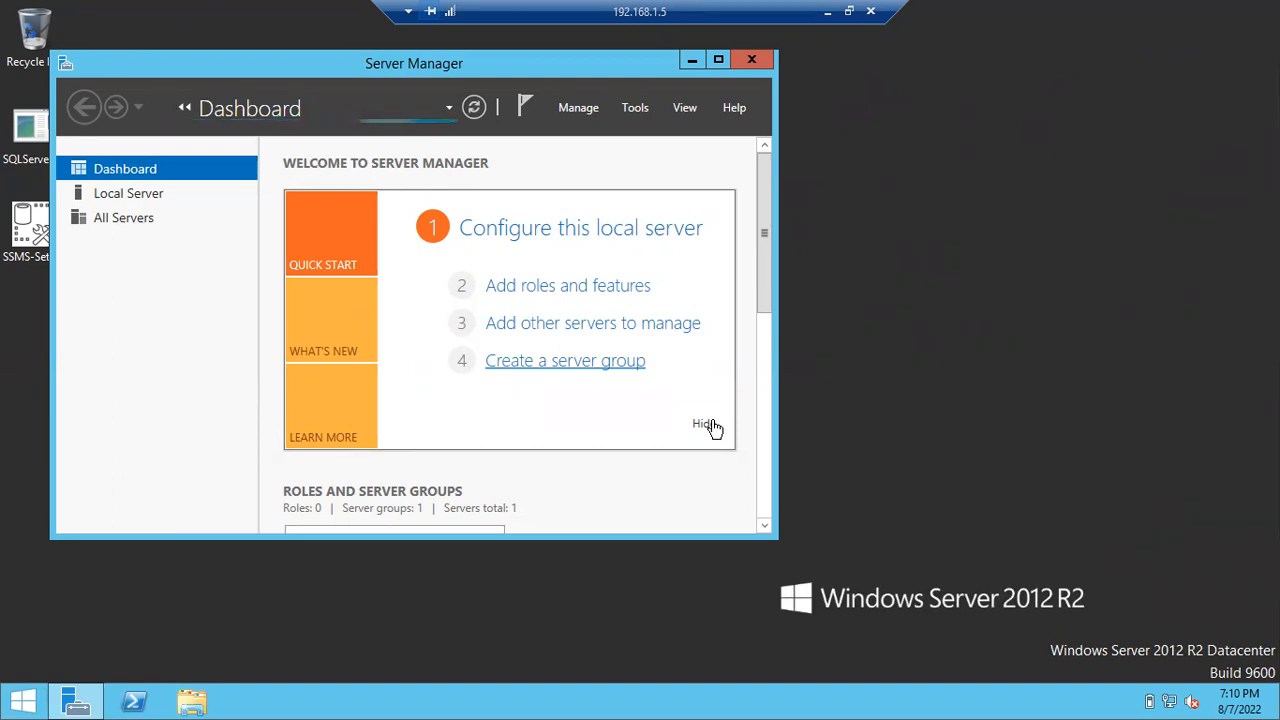
# - Launch Microsoft SQL Server Management Studio 18 on the remote server and minimize the Server Manager window
pyautogui.press('super')
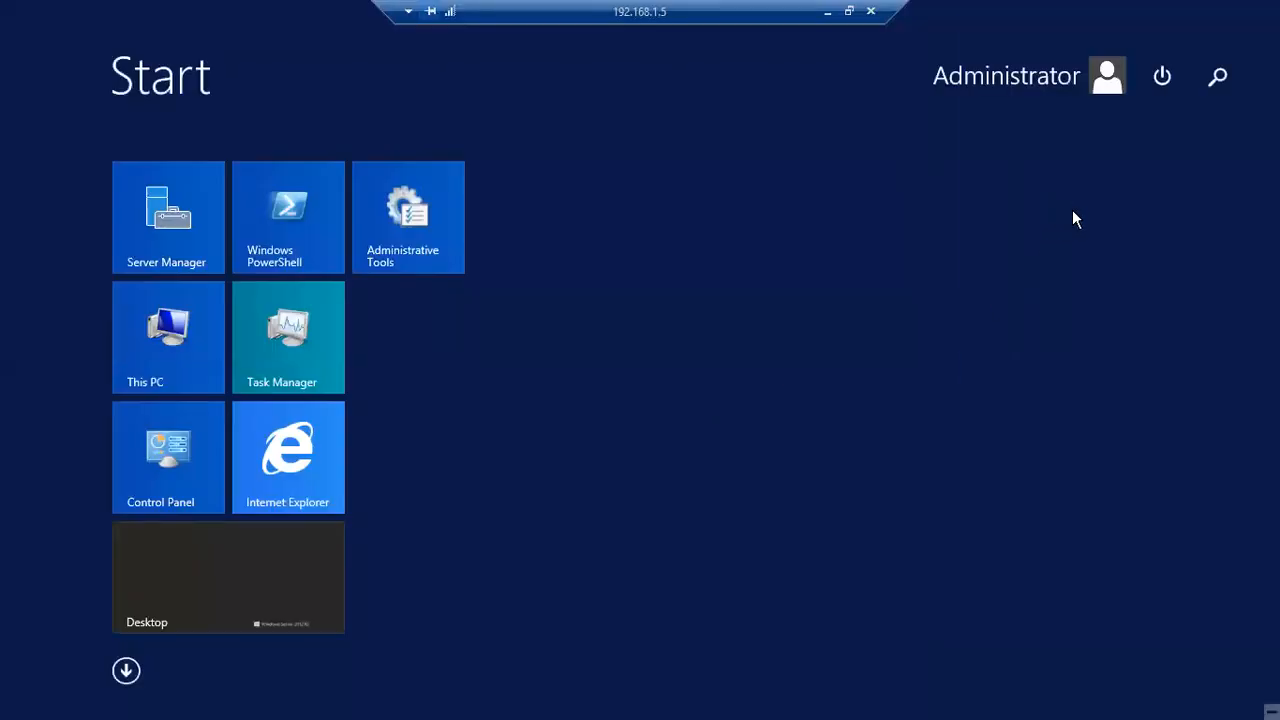
pyautogui.write('ss')
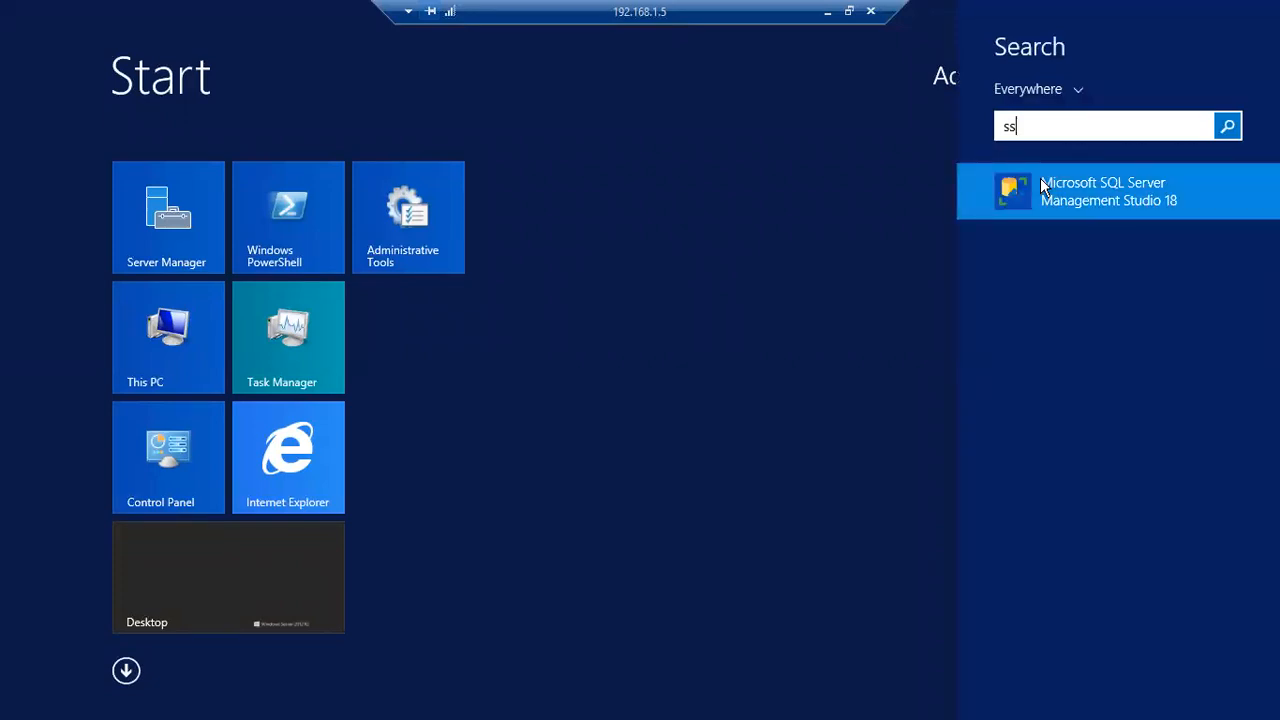
pyautogui.click(1040, 178)
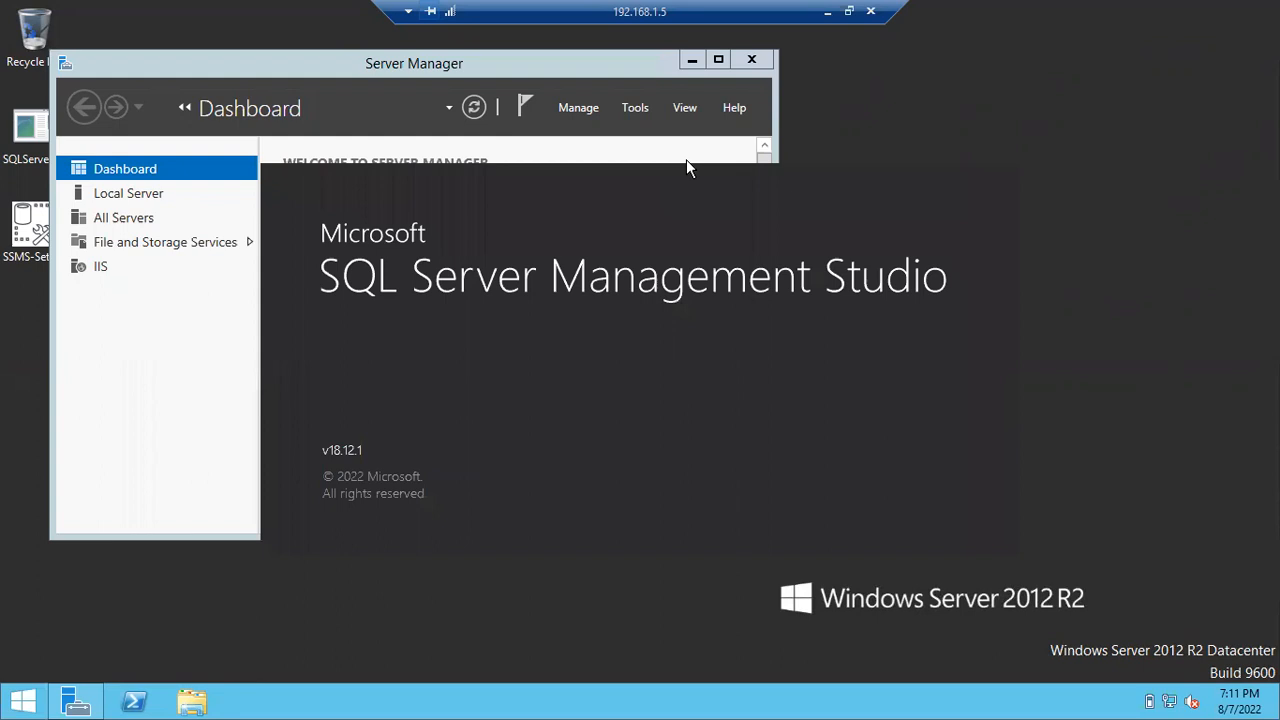
pyautogui.click(352, 80)
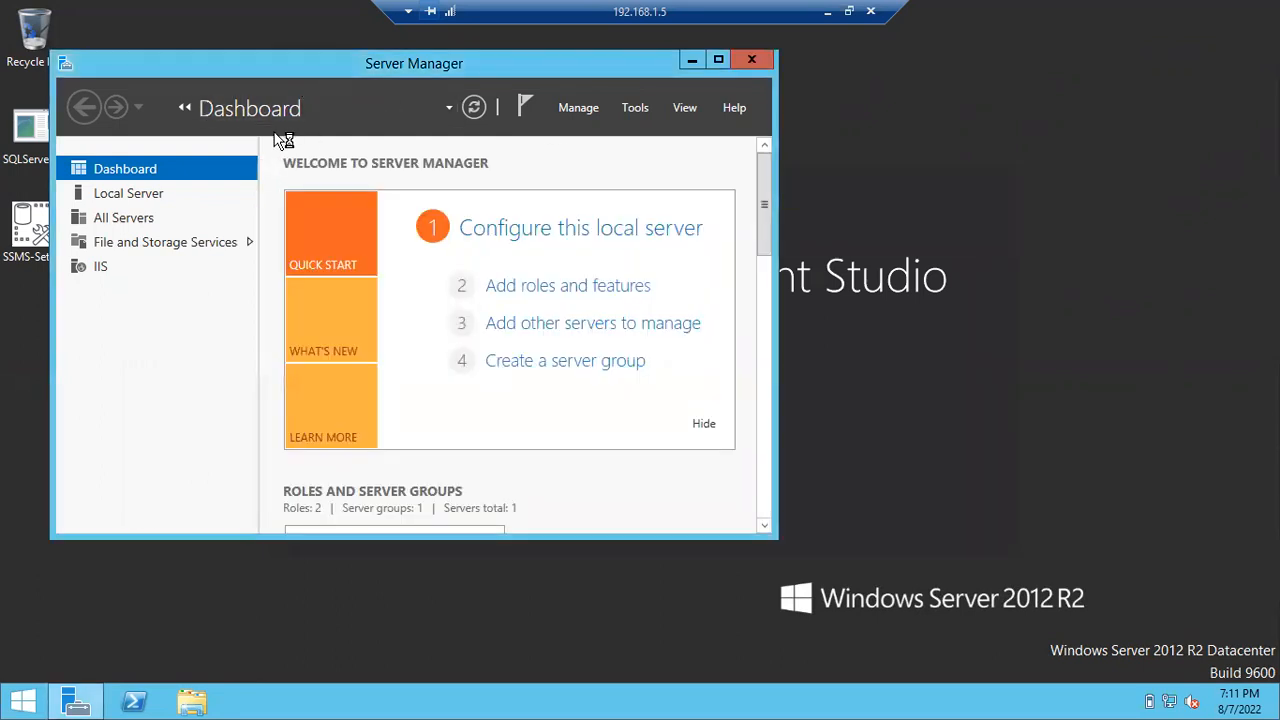
pyautogui.moveTo(321, 63); pyautogui.dragTo(297, 138)
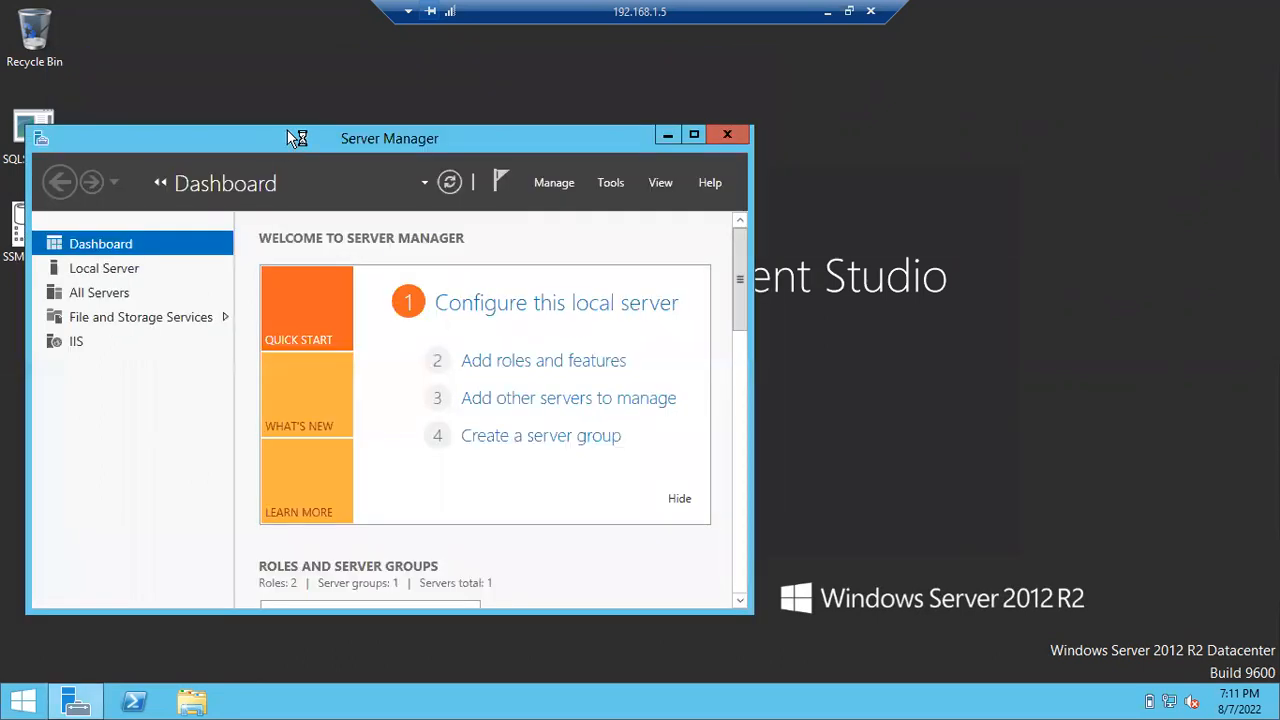
pyautogui.click(668, 135)
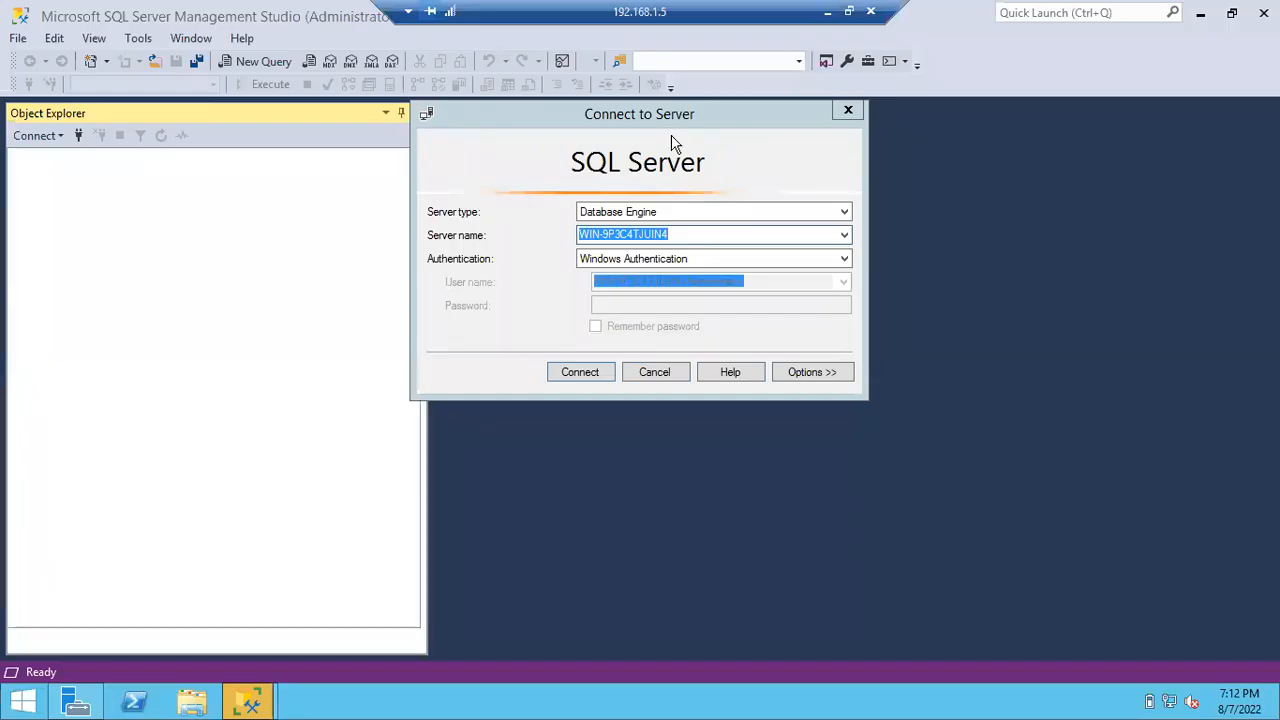
# - Connect to the WIN-9P3C4TJUIN4 Database Engine with Windows Authentication and expand its list of databases
pyautogui.click(580, 372)
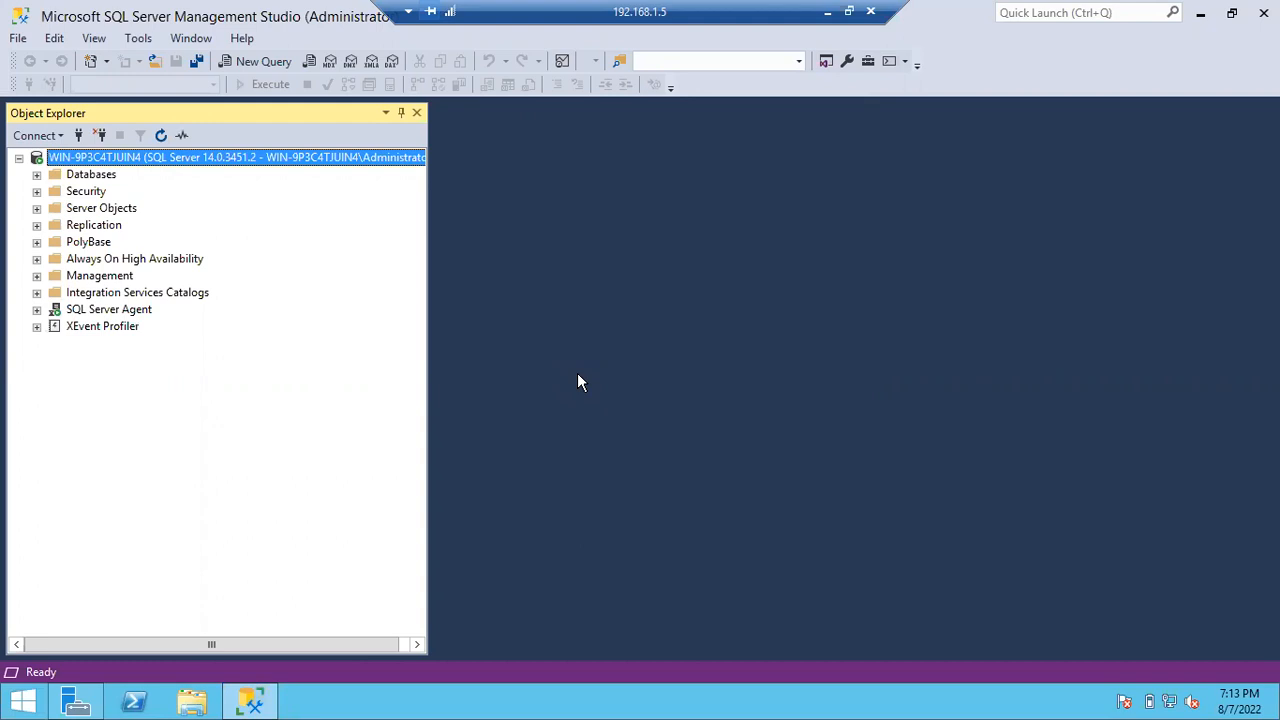
pyautogui.click(38, 174)
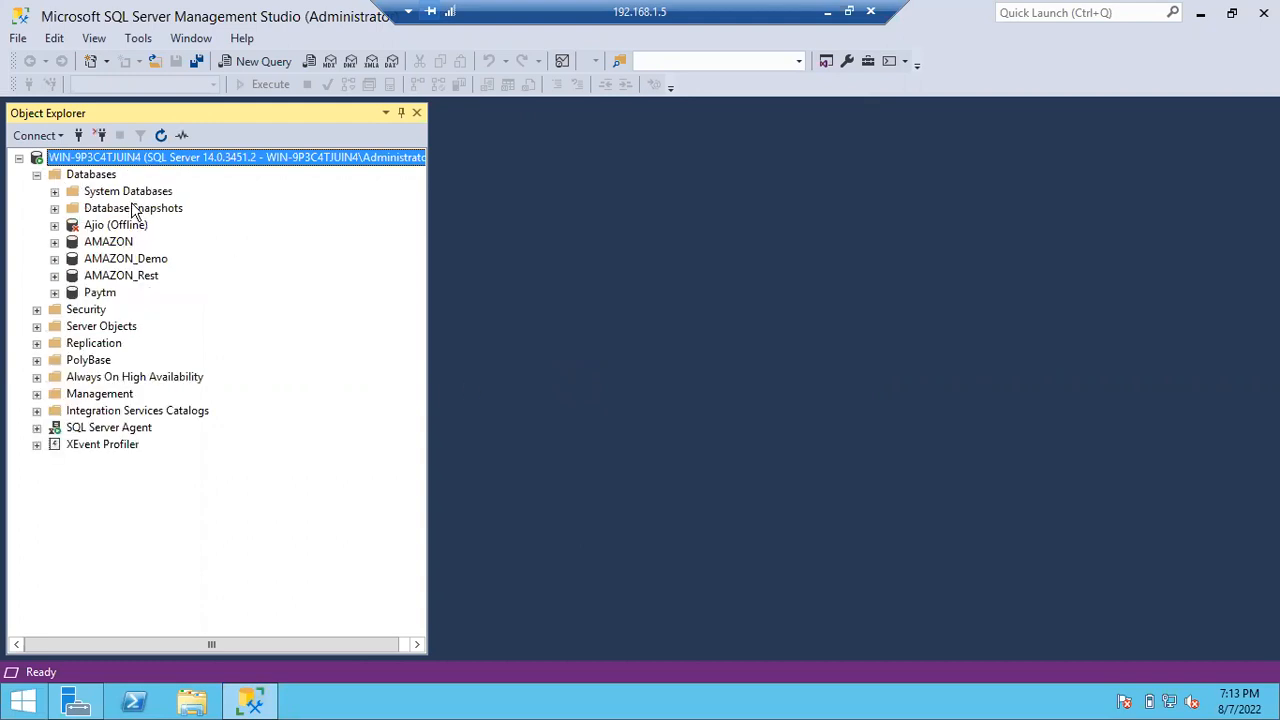
# - Set the AMAZON database's recovery model to Bulk-logged in its properties and apply the change
pyautogui.click(112, 244)
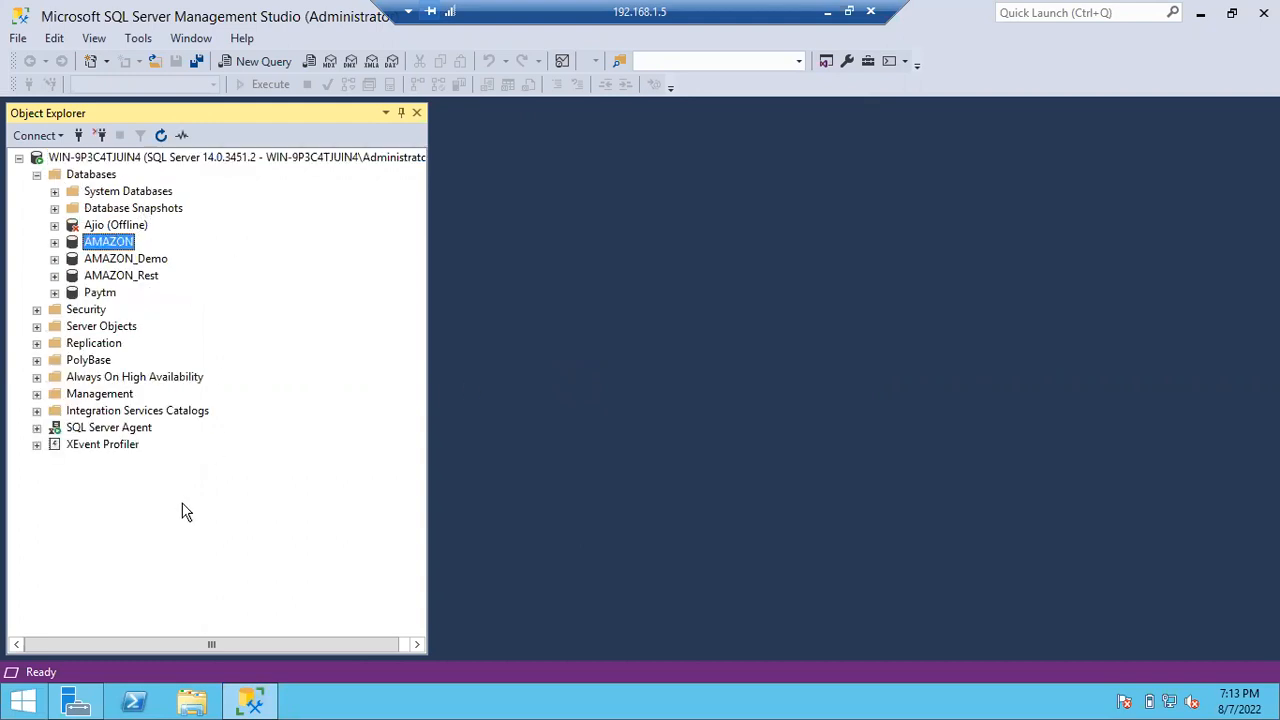
pyautogui.hotkey('shift', 'F10')
pyautogui.click(177, 565)
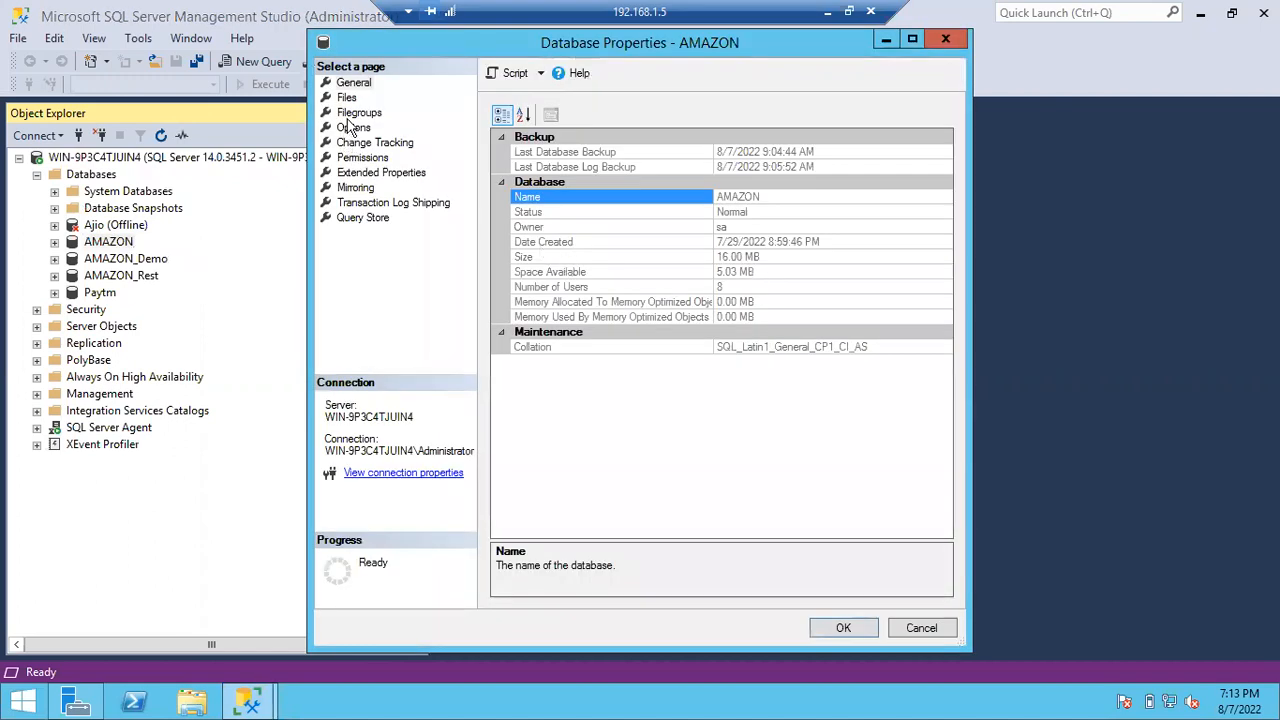
pyautogui.click(345, 114)
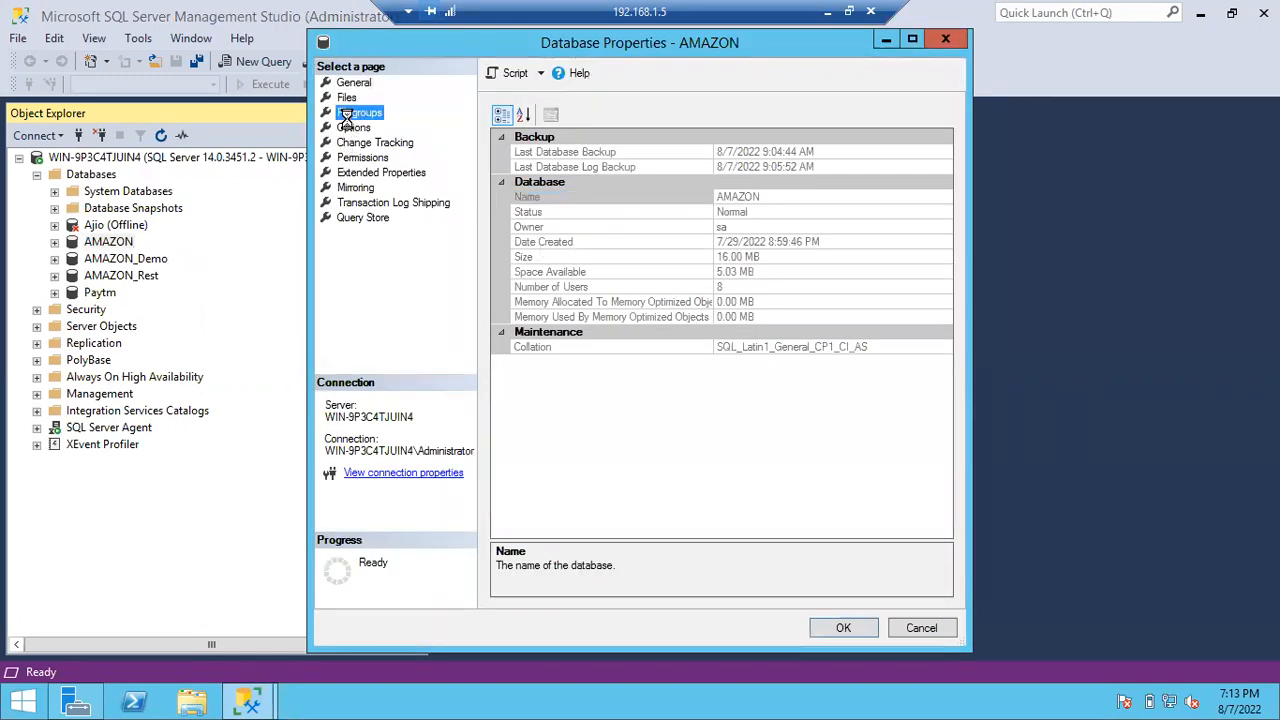
pyautogui.click(353, 127)
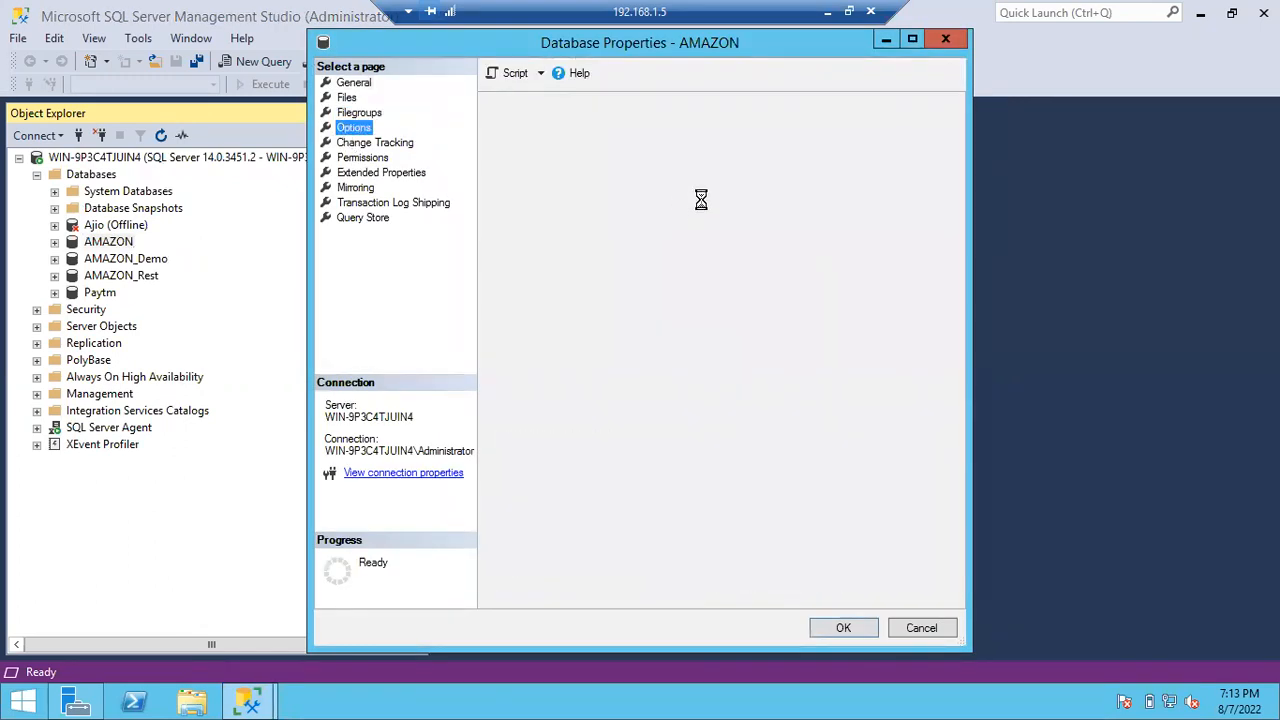
pyautogui.click(699, 135)
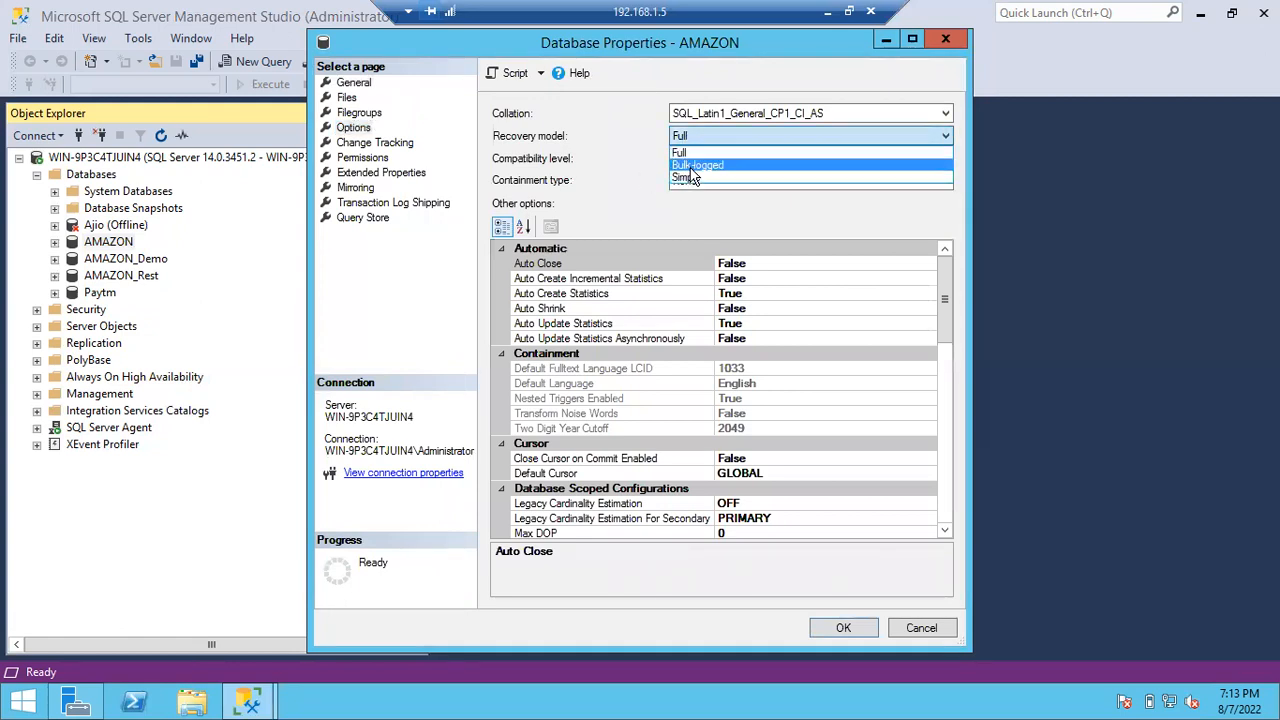
pyautogui.click(692, 167)
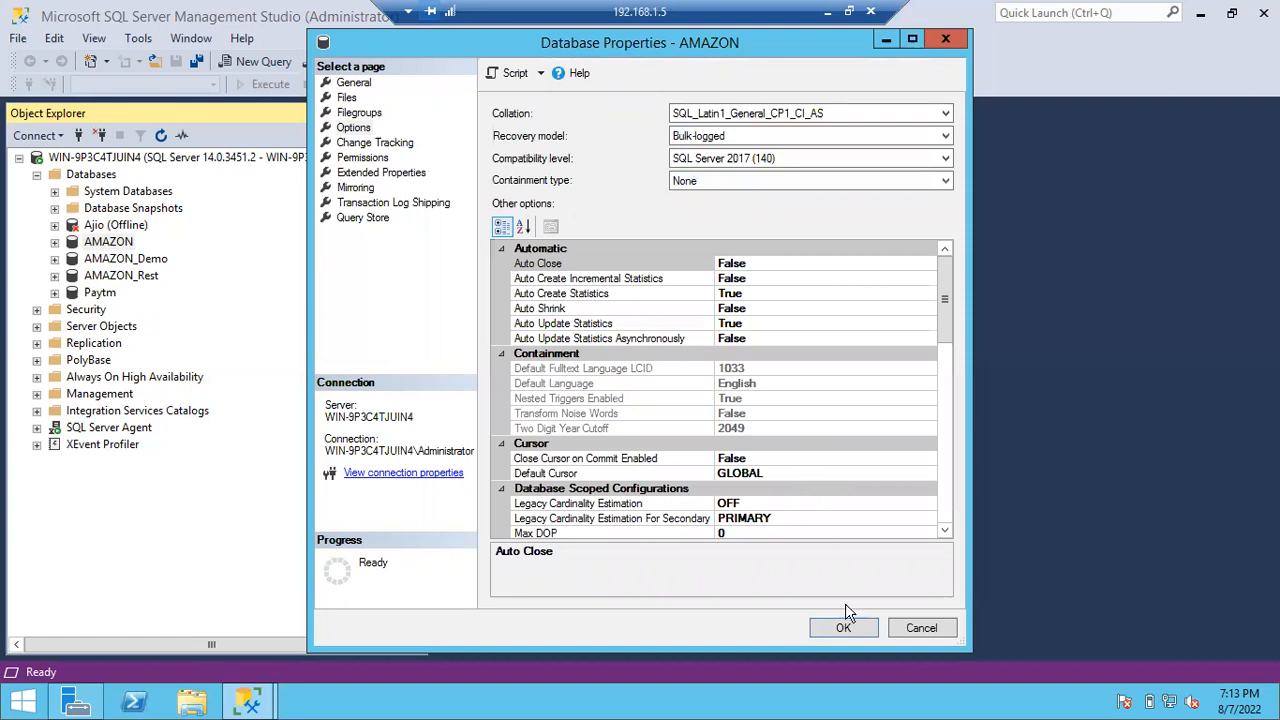
pyautogui.click(843, 630)
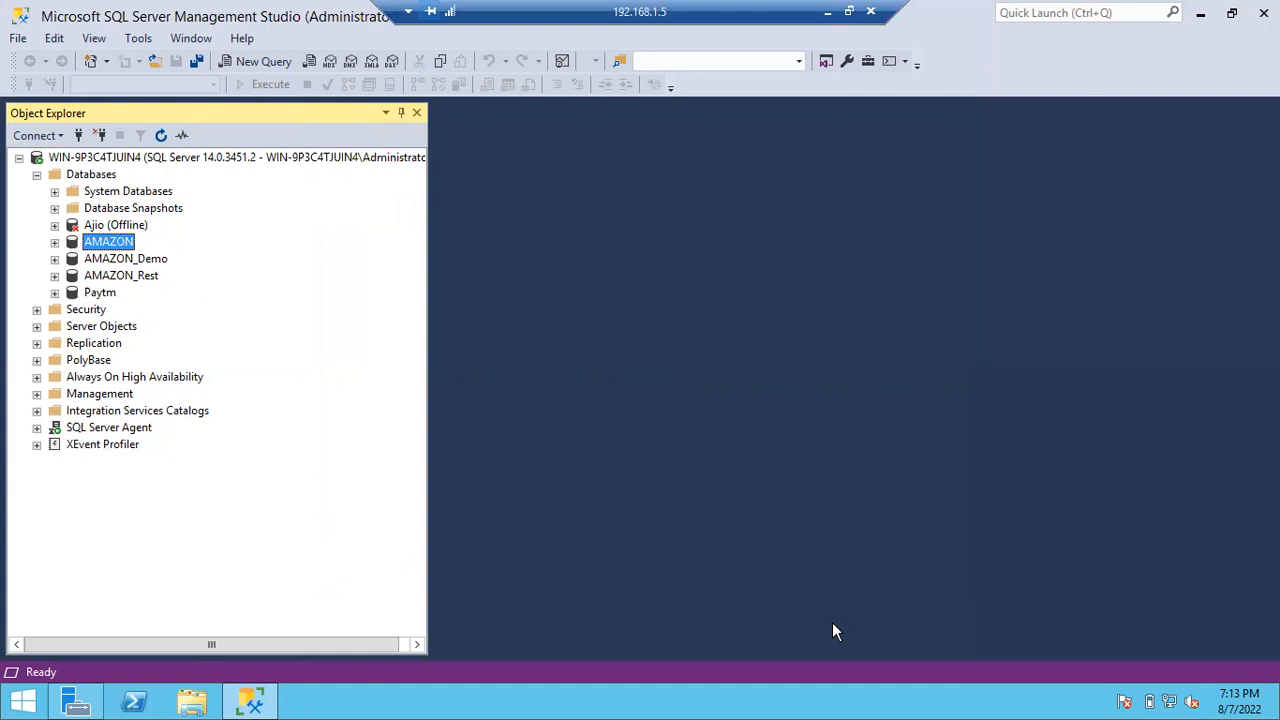
# - Script the change of AMAZON's recovery model to Full into a query window, and close the database properties without applying
pyautogui.rightClick(111, 246)
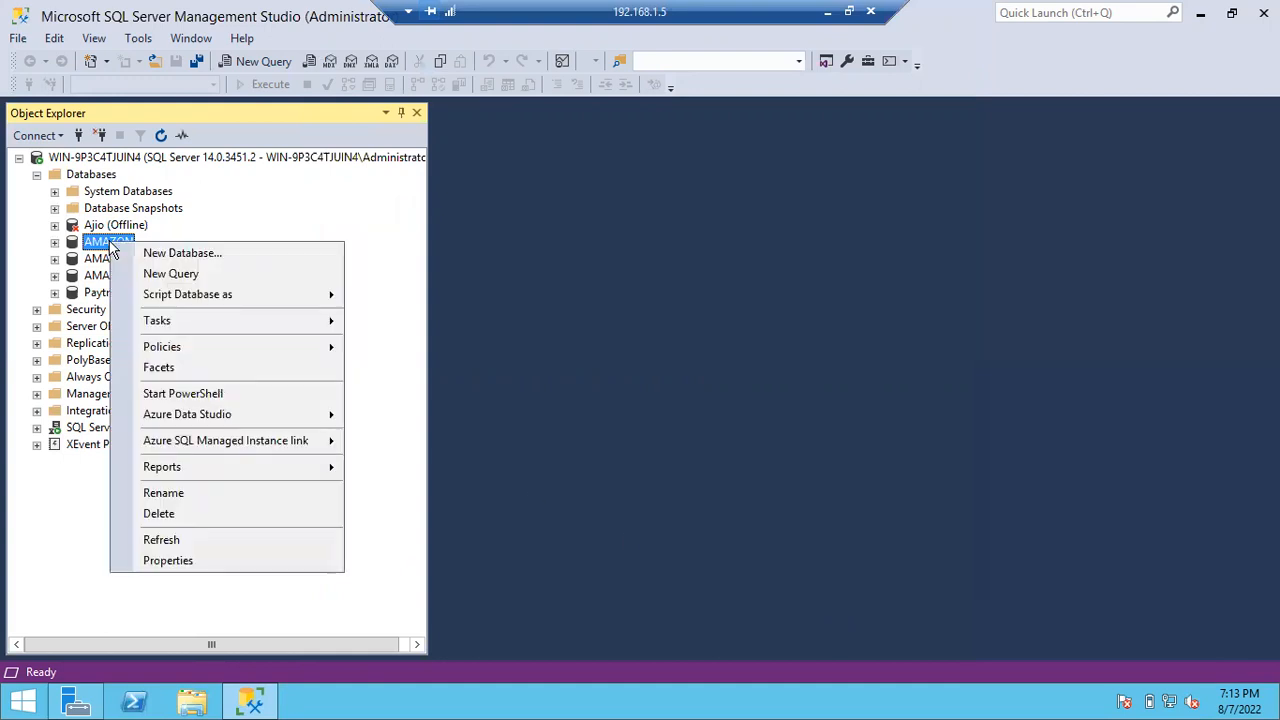
pyautogui.moveTo(203, 325)
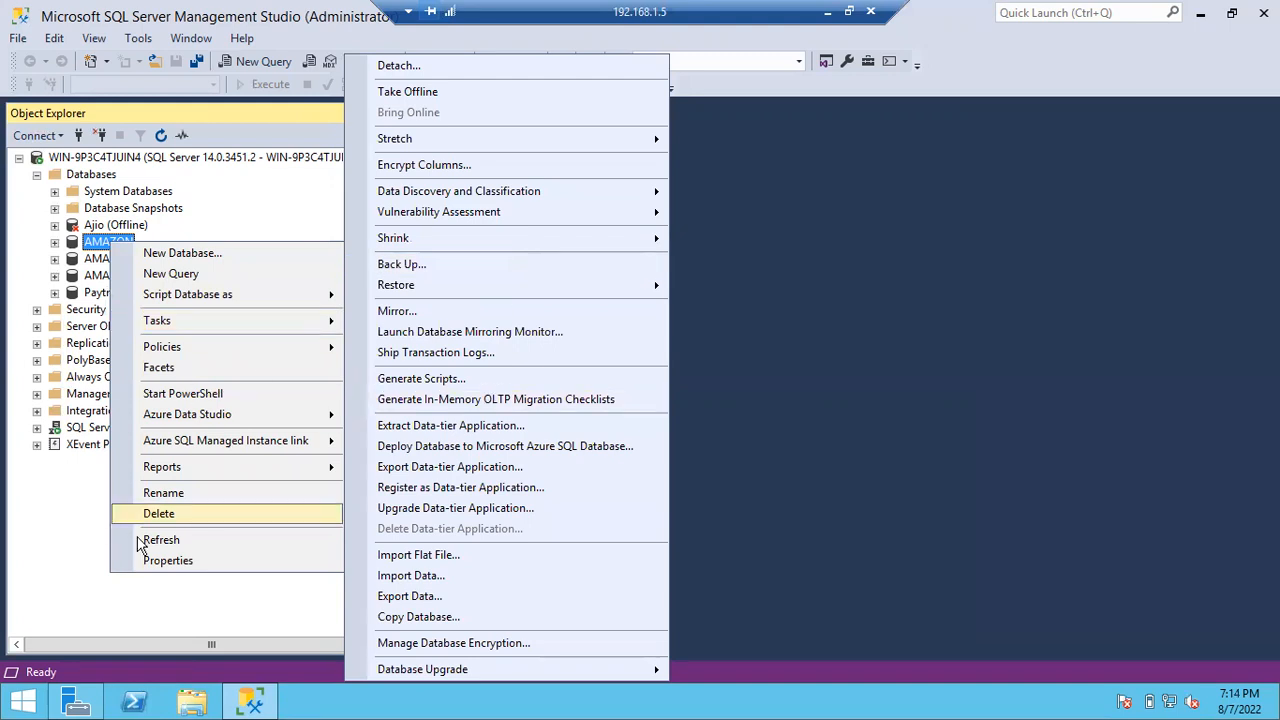
pyautogui.click(162, 560)
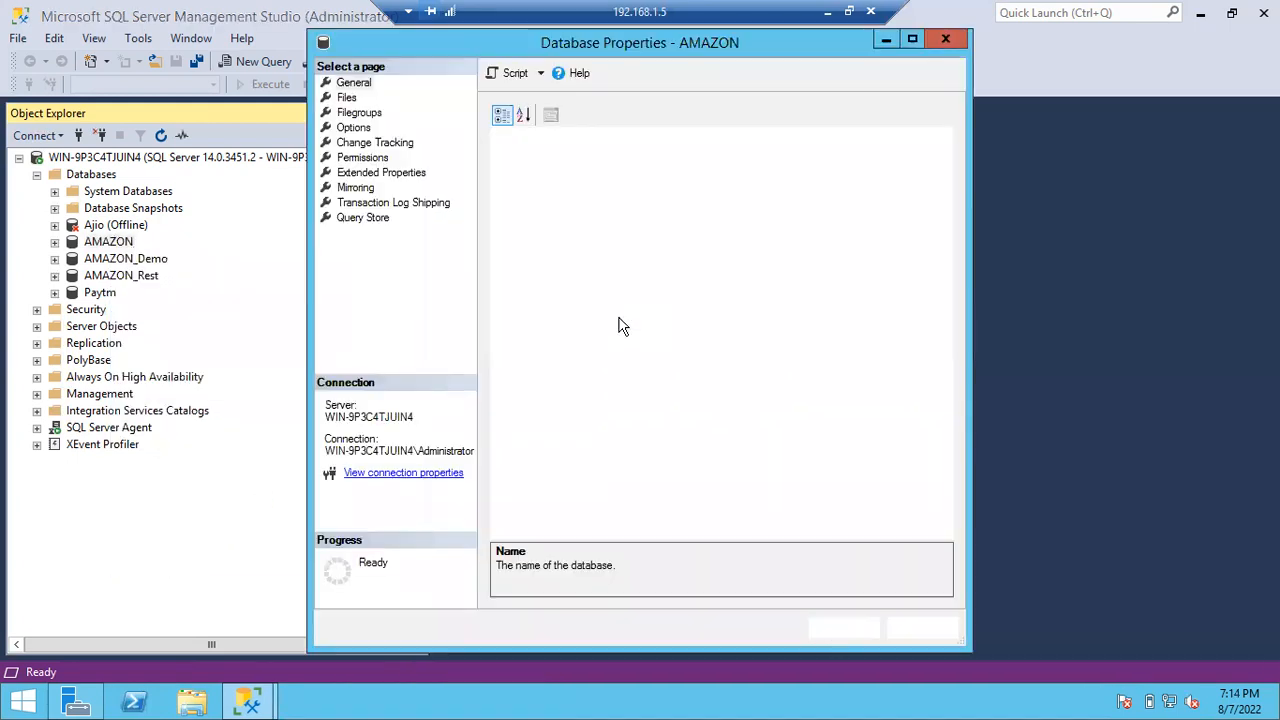
pyautogui.click(354, 128)
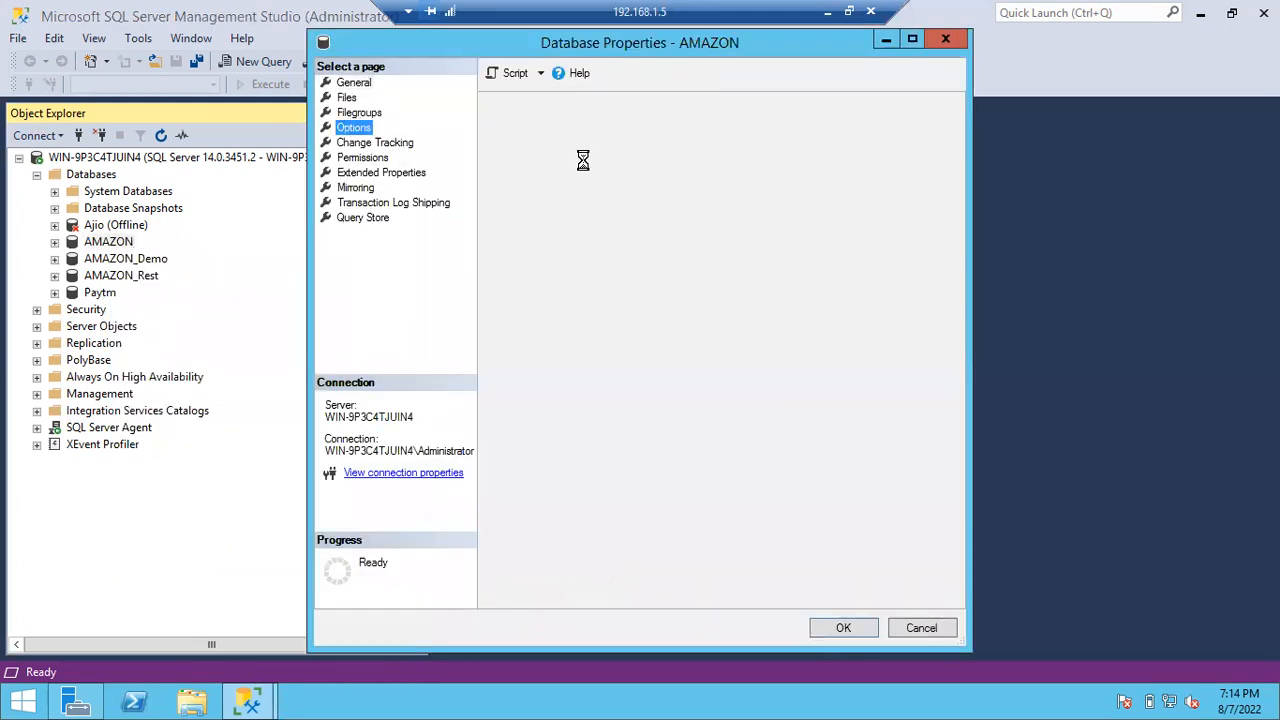
pyautogui.click(680, 140)
pyautogui.click(690, 150)
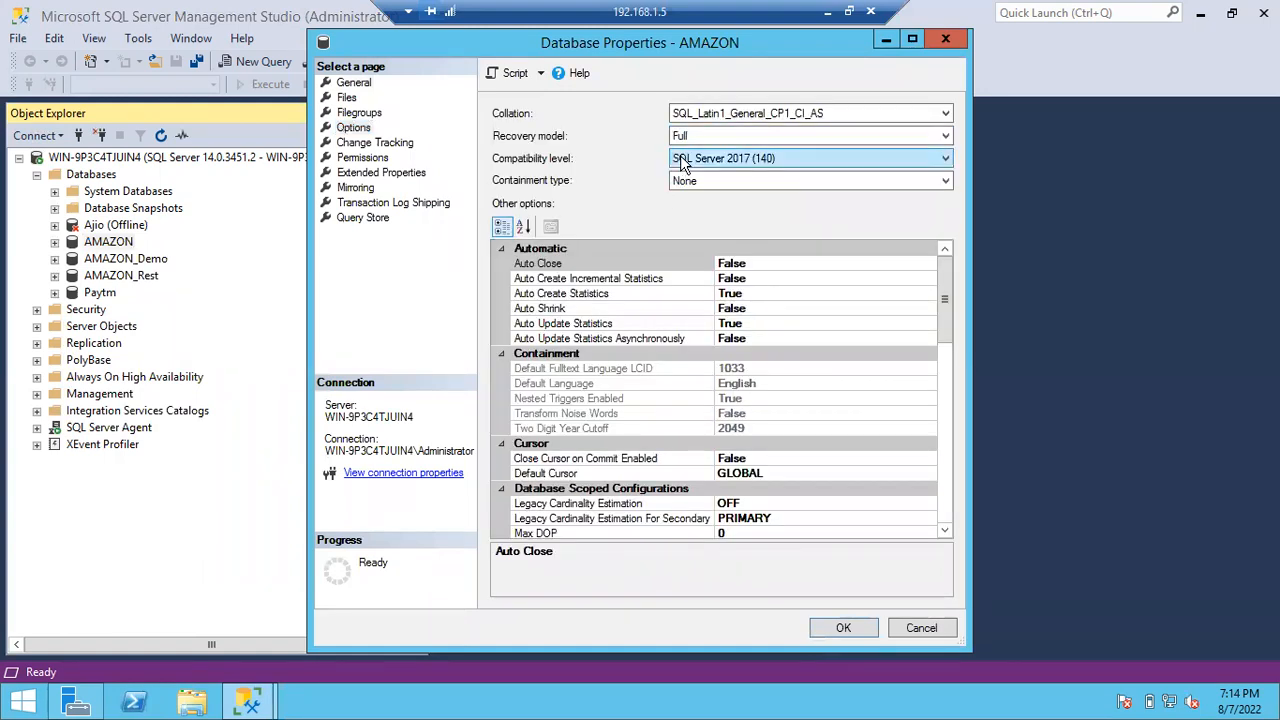
pyautogui.click(510, 76)
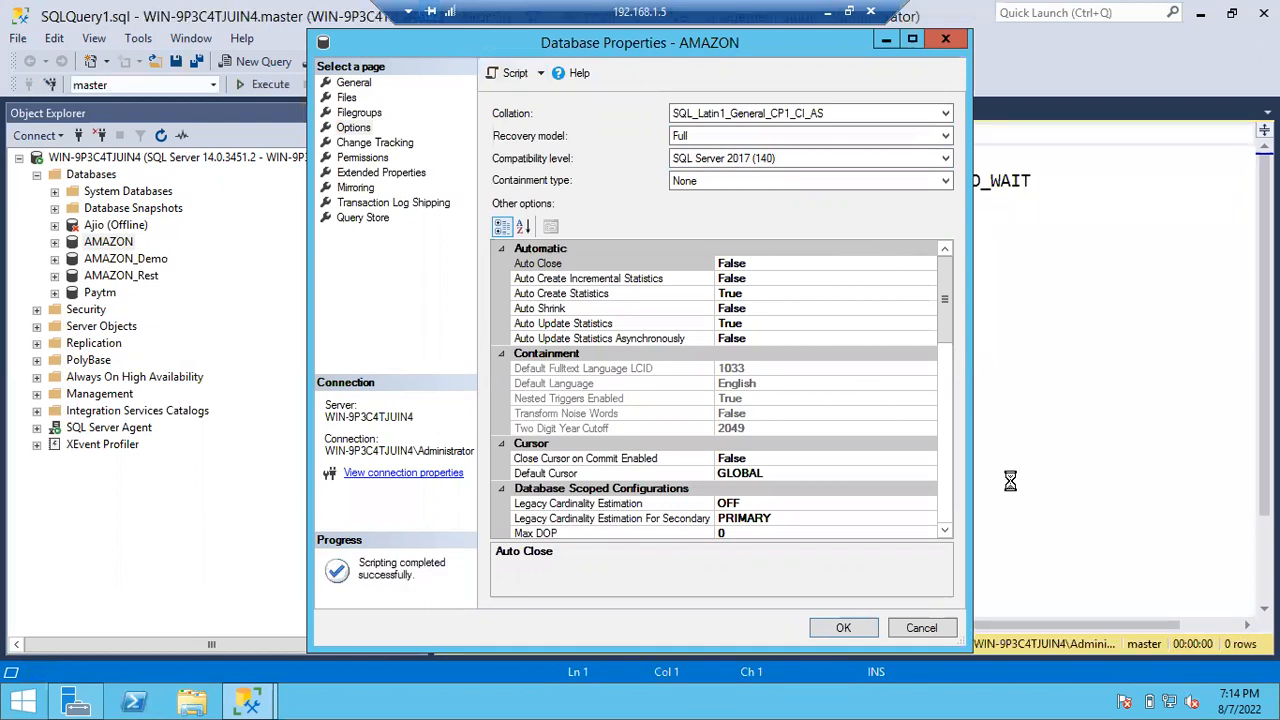
pyautogui.click(917, 633)
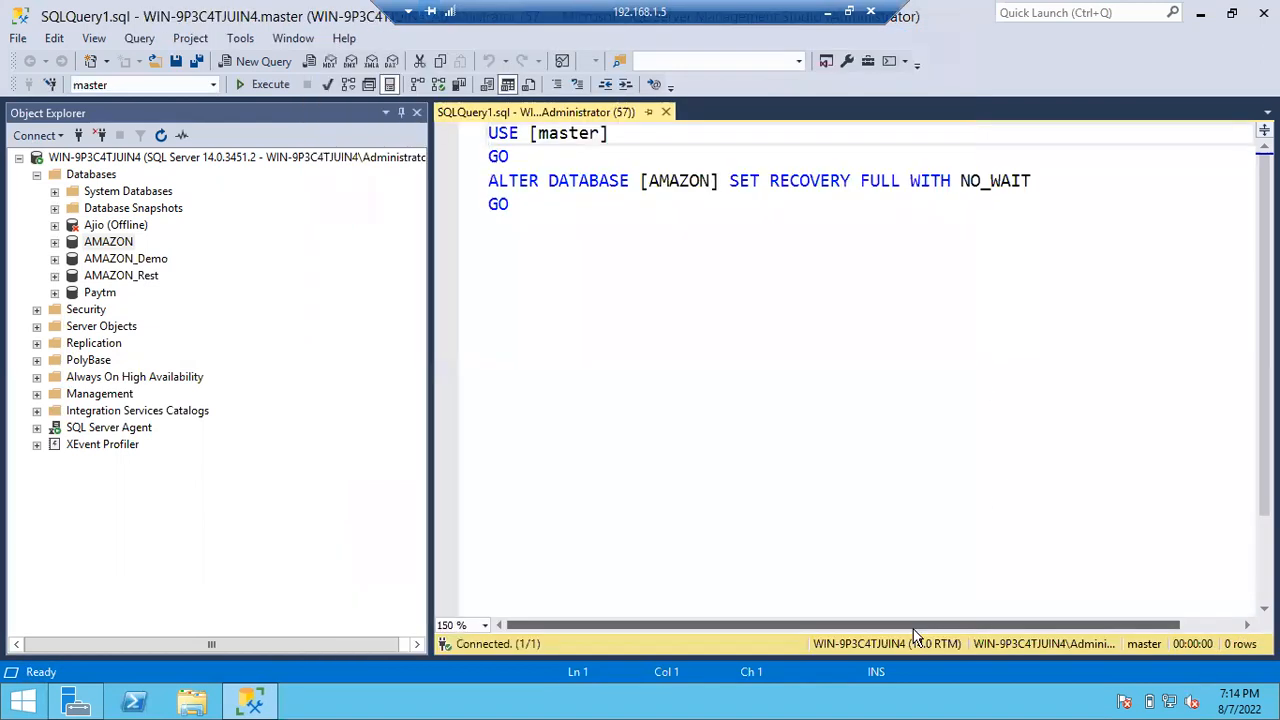
# - Add the note "psuedo simple recovery model" on a separate line below the generated ALTER DATABASE script
pyautogui.click(577, 249)
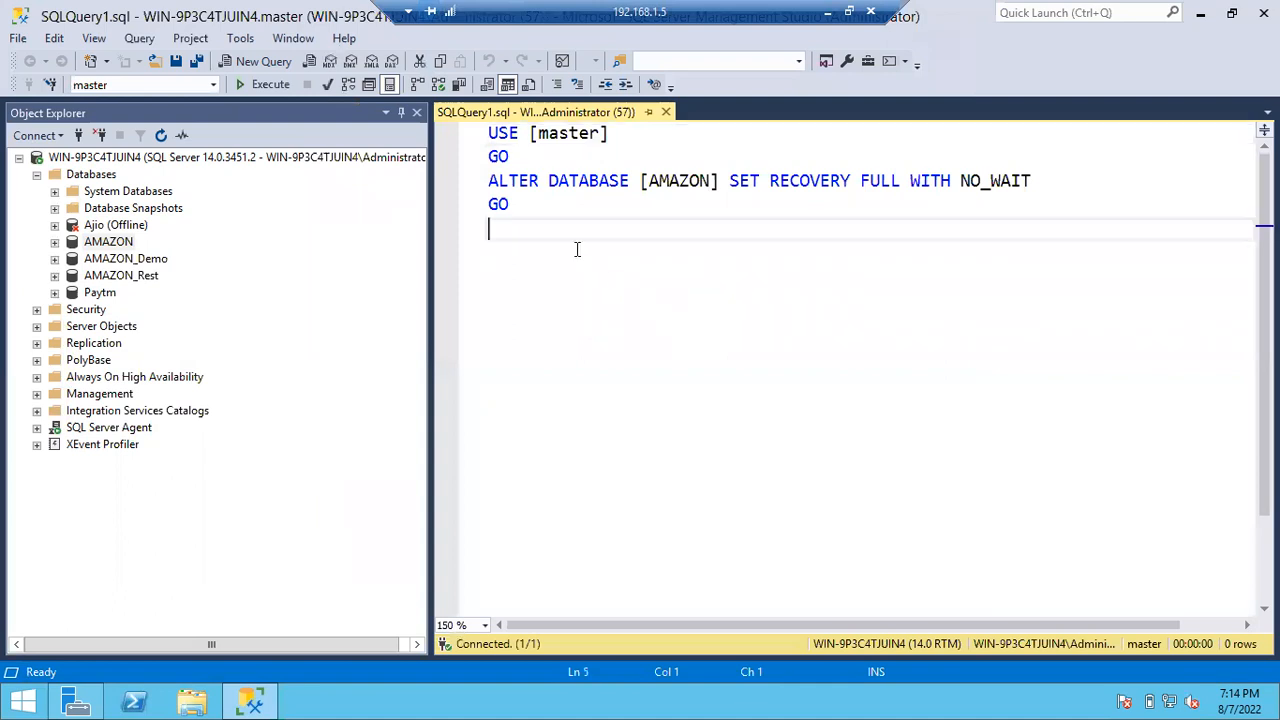
pyautogui.click(480, 183)
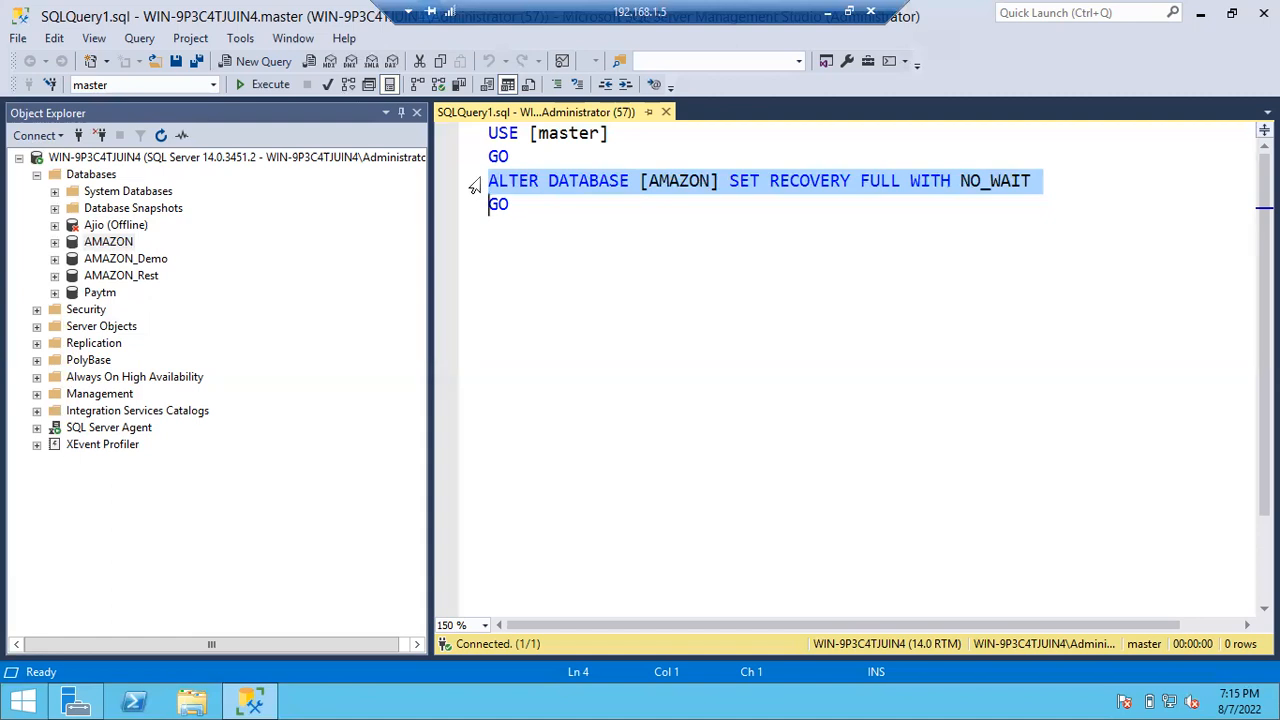
pyautogui.click(537, 227)
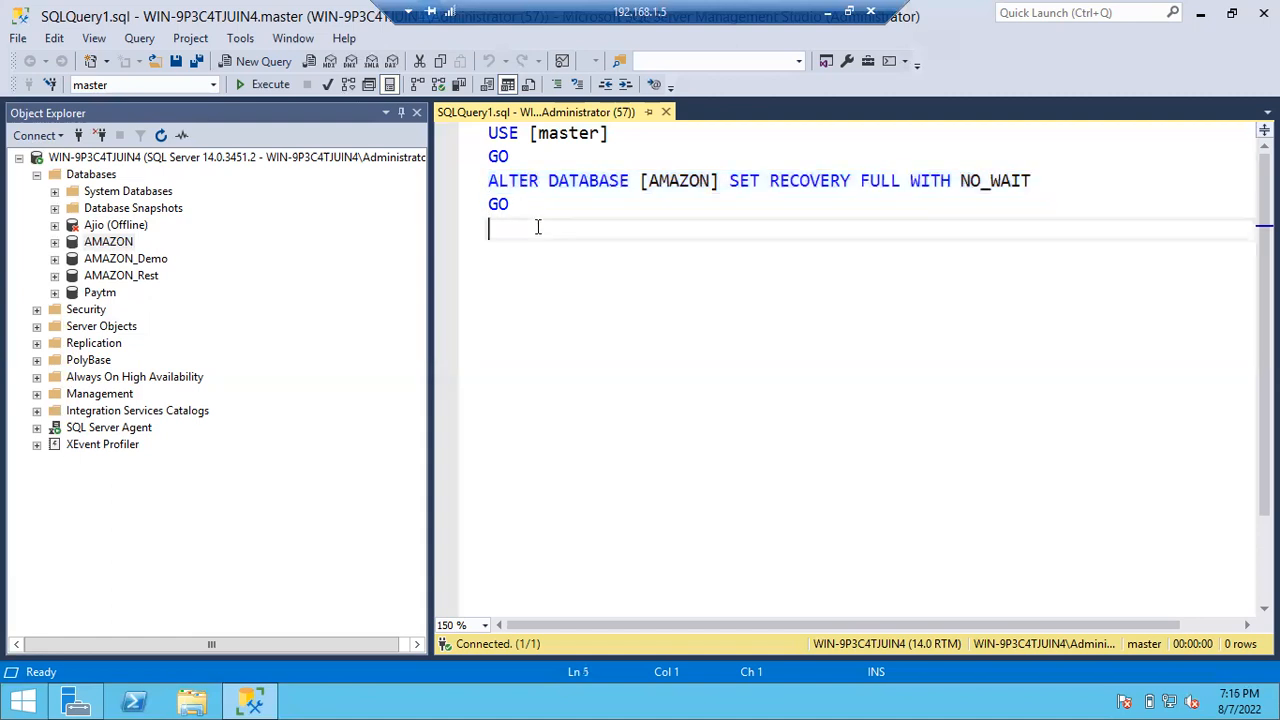
pyautogui.press('Return')
pyautogui.write('psue')
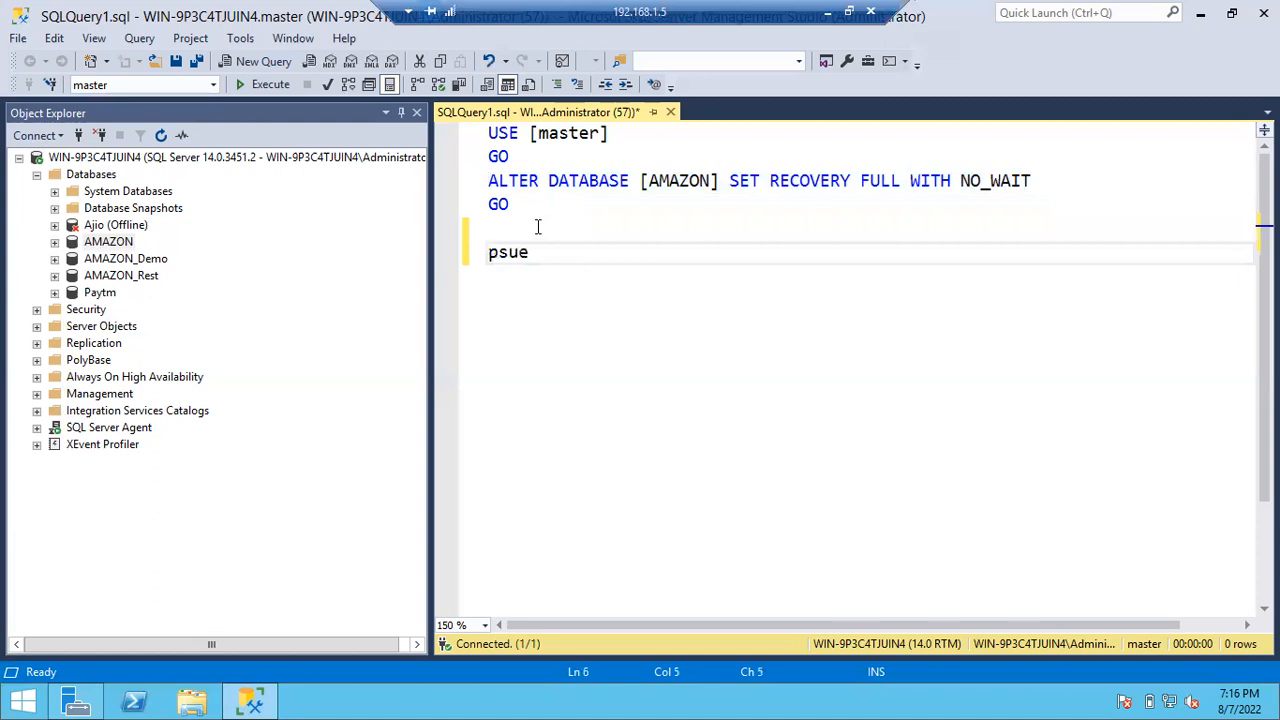
pyautogui.write('do simple recovery model')
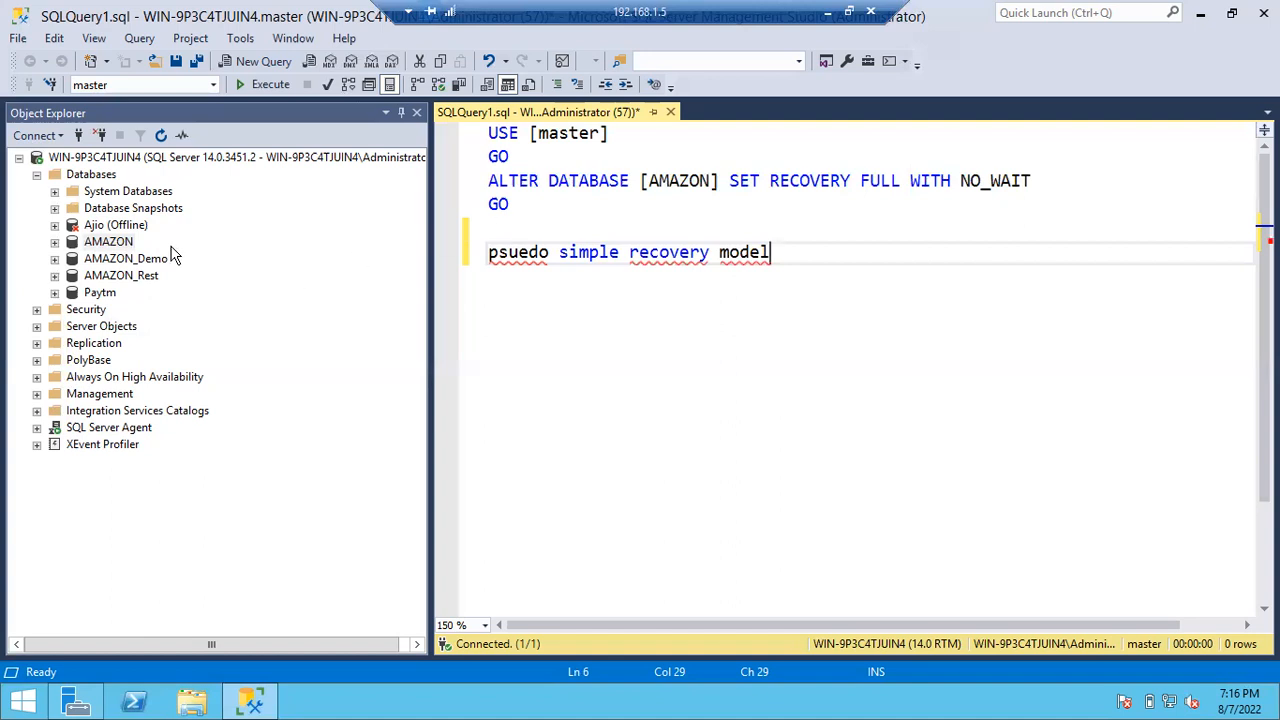
# - Set the AMAZON database's recovery model to Full in its properties and apply the change
pyautogui.rightClick(118, 244)
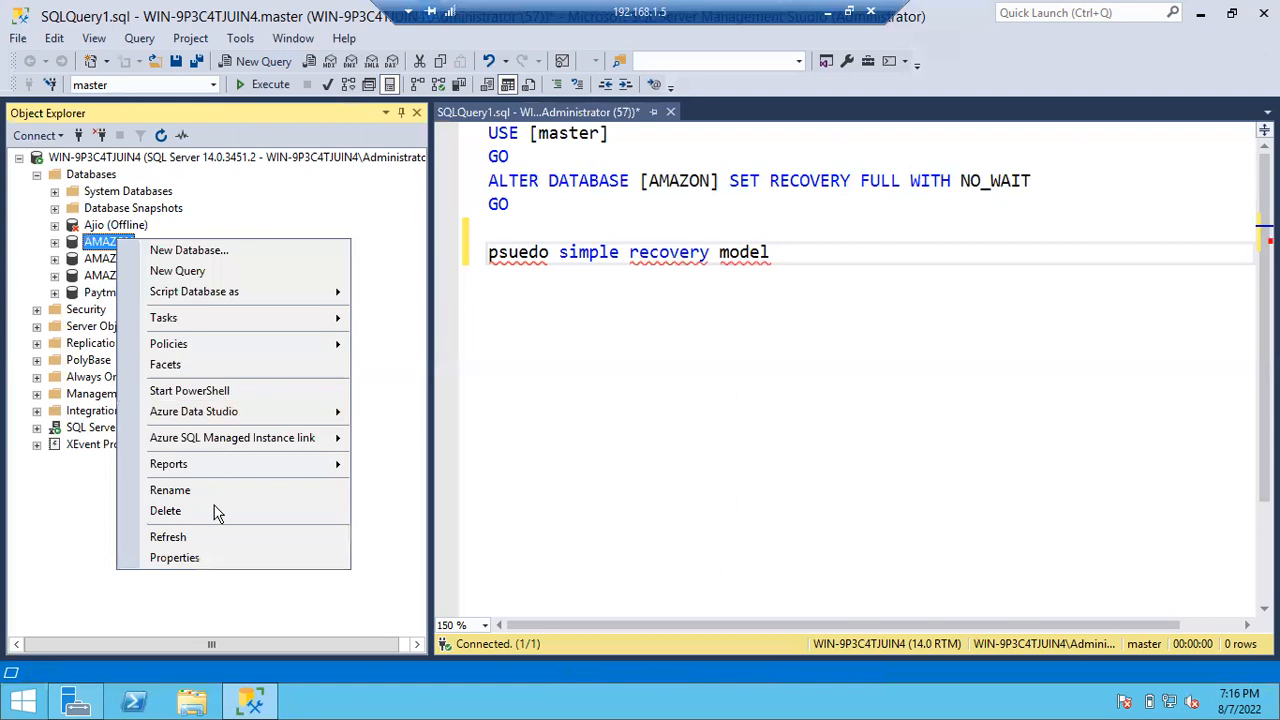
pyautogui.click(202, 560)
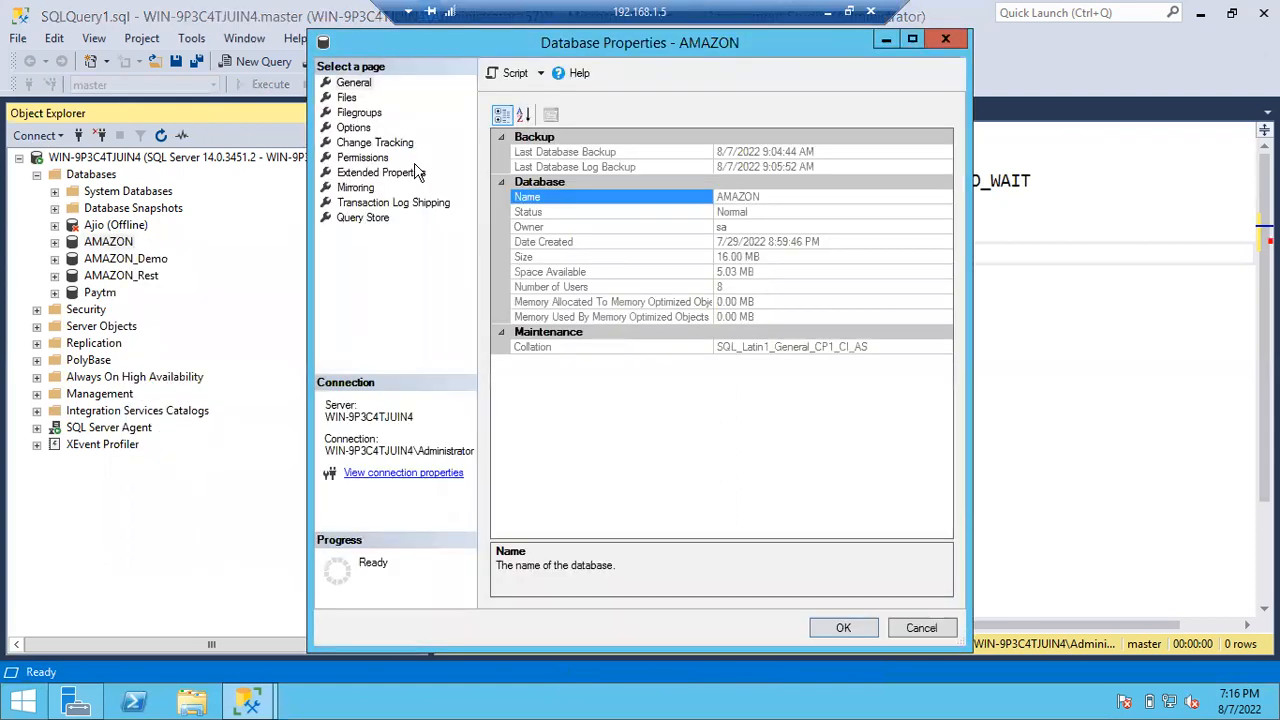
pyautogui.click(352, 128)
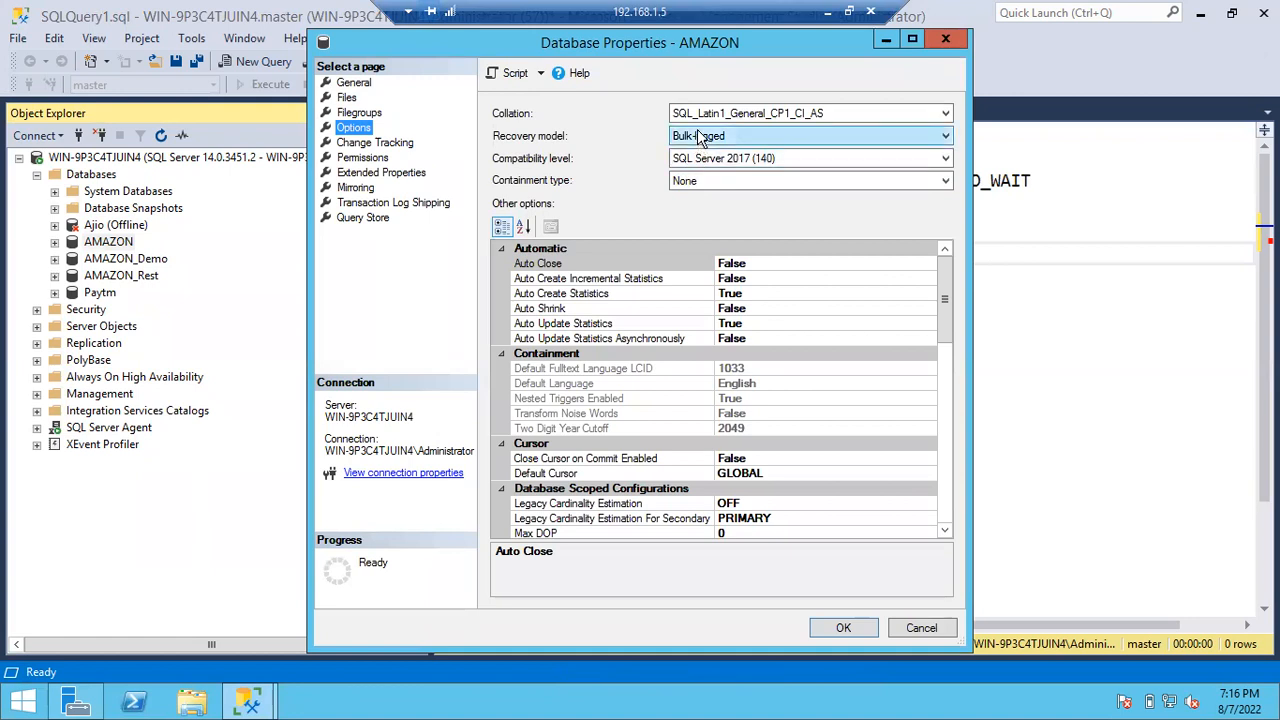
pyautogui.click(693, 138)
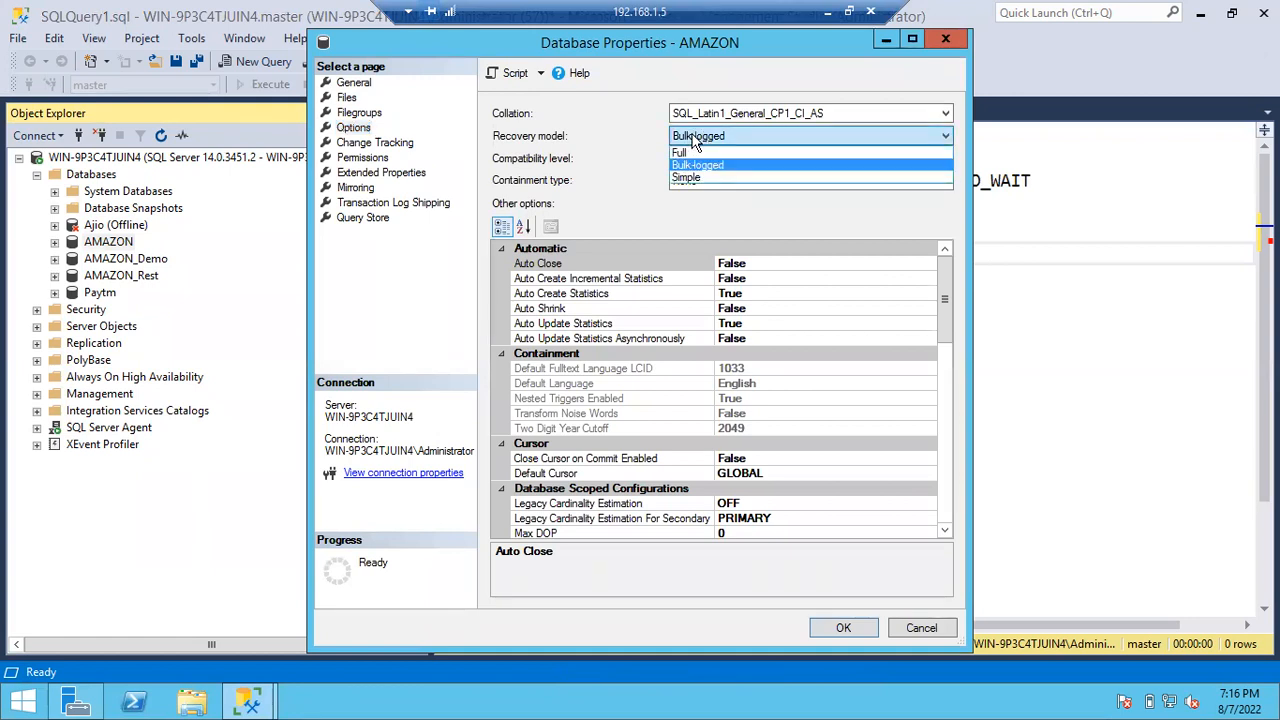
pyautogui.click(687, 152)
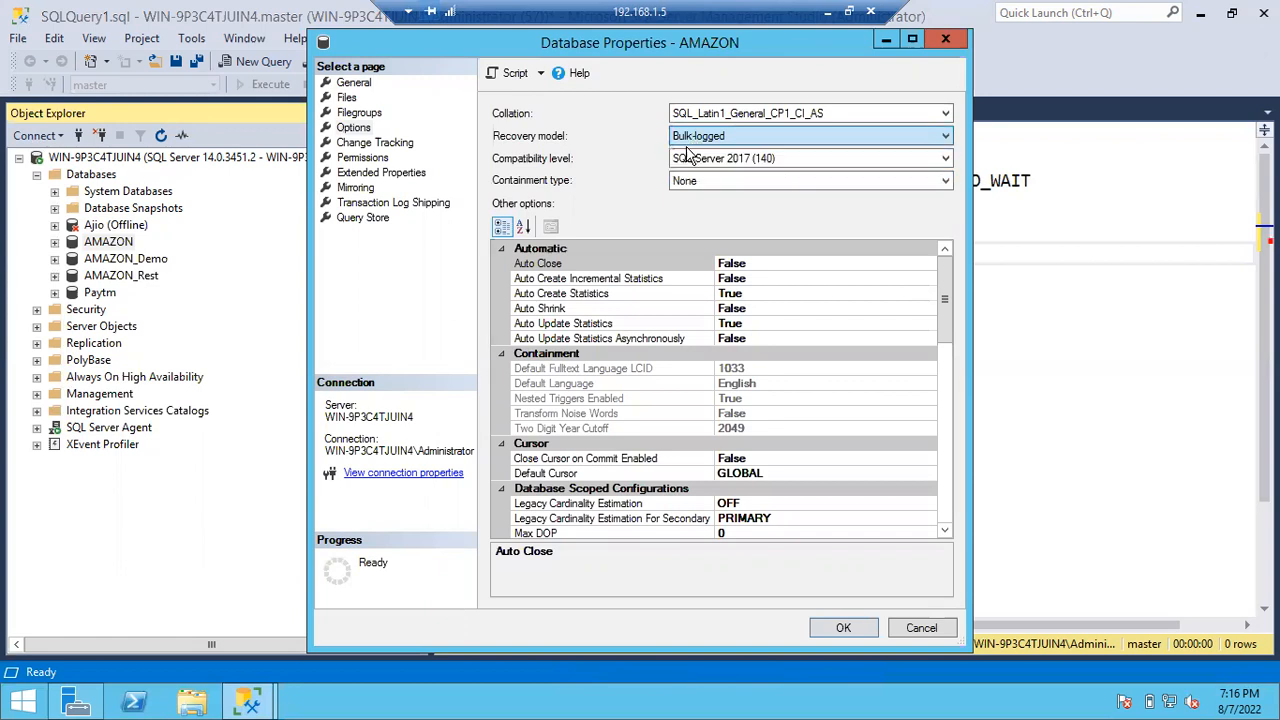
pyautogui.click(844, 628)
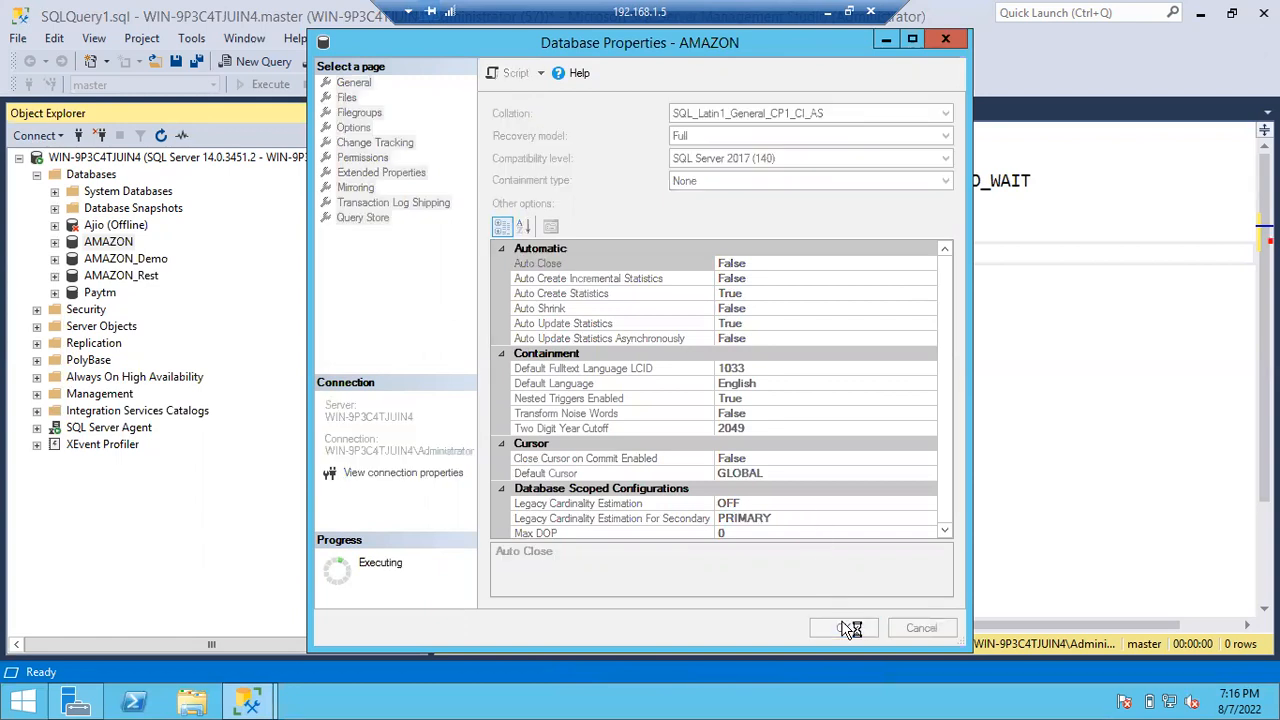
# - Check the AMAZON database's recovery model in its properties, and close them without changing anything
pyautogui.rightClick(105, 245)
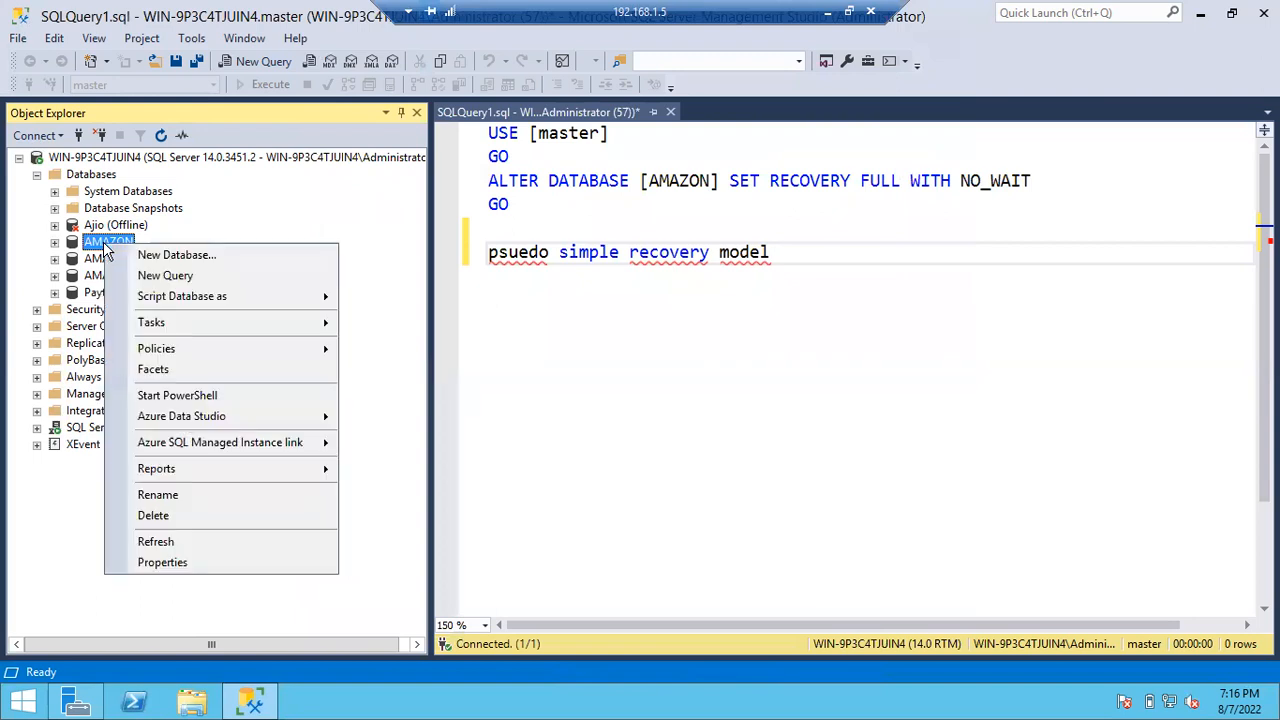
pyautogui.click(172, 562)
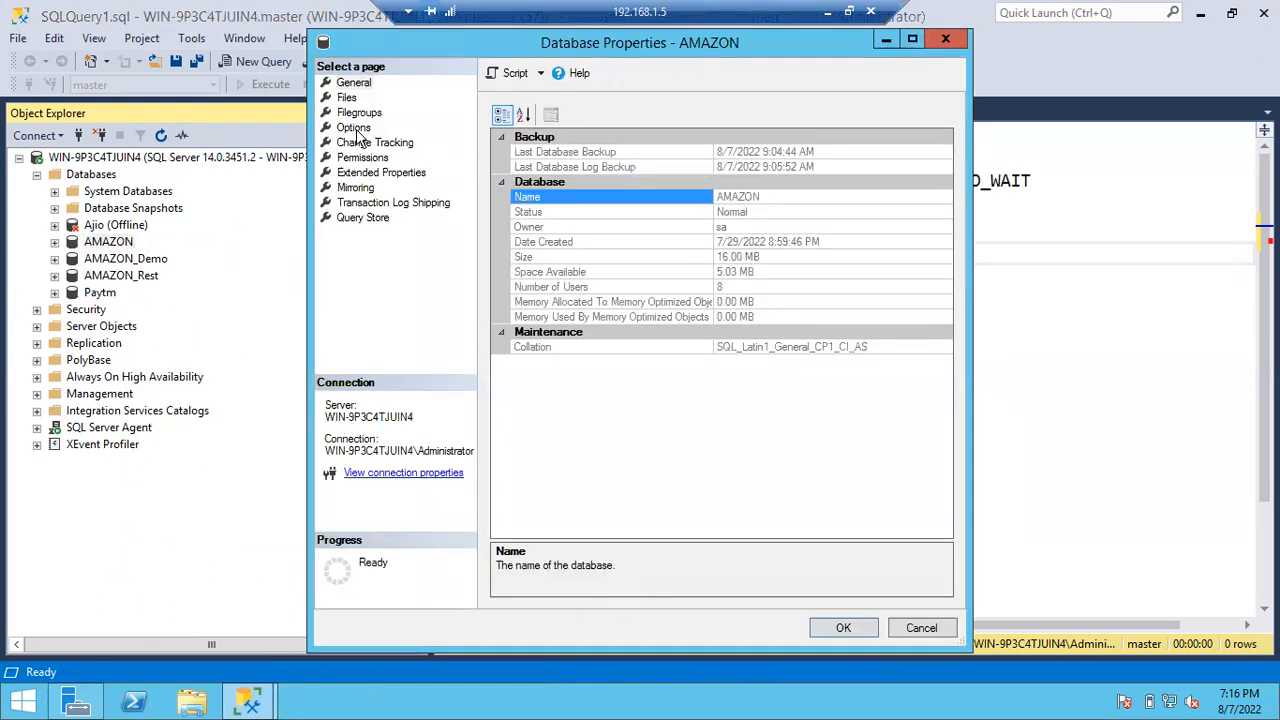
pyautogui.click(353, 128)
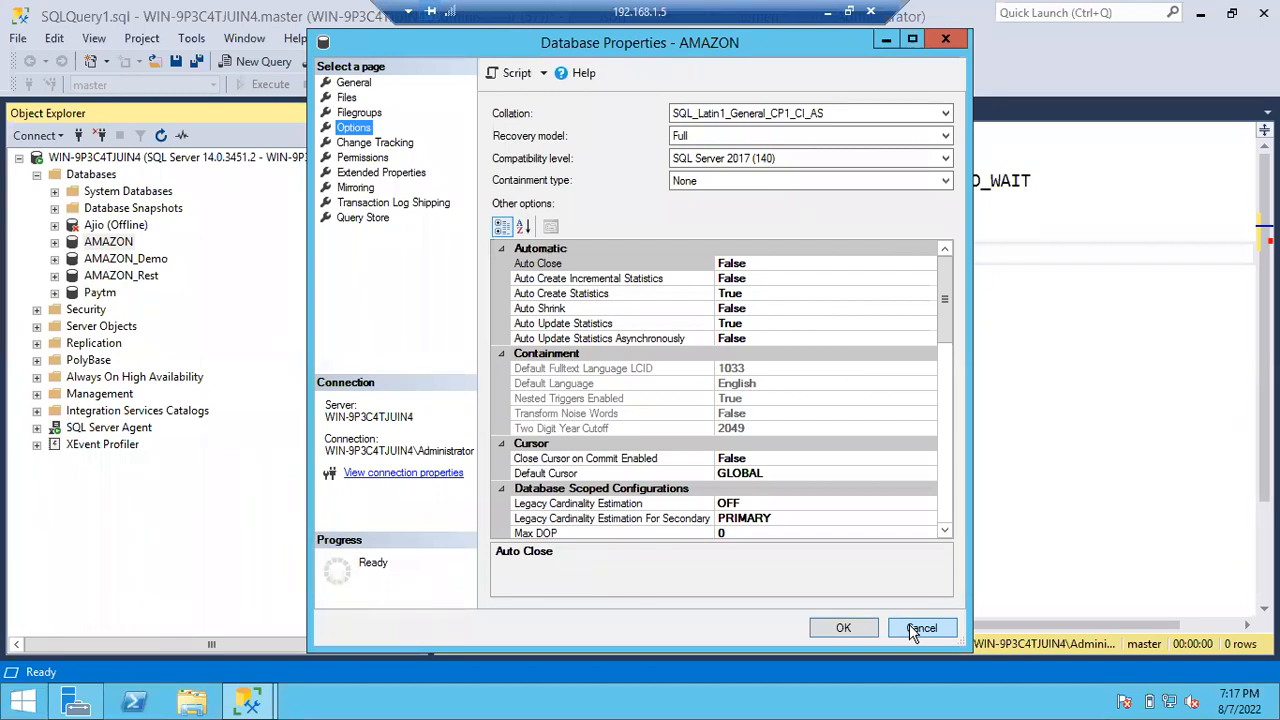
pyautogui.click(910, 626)
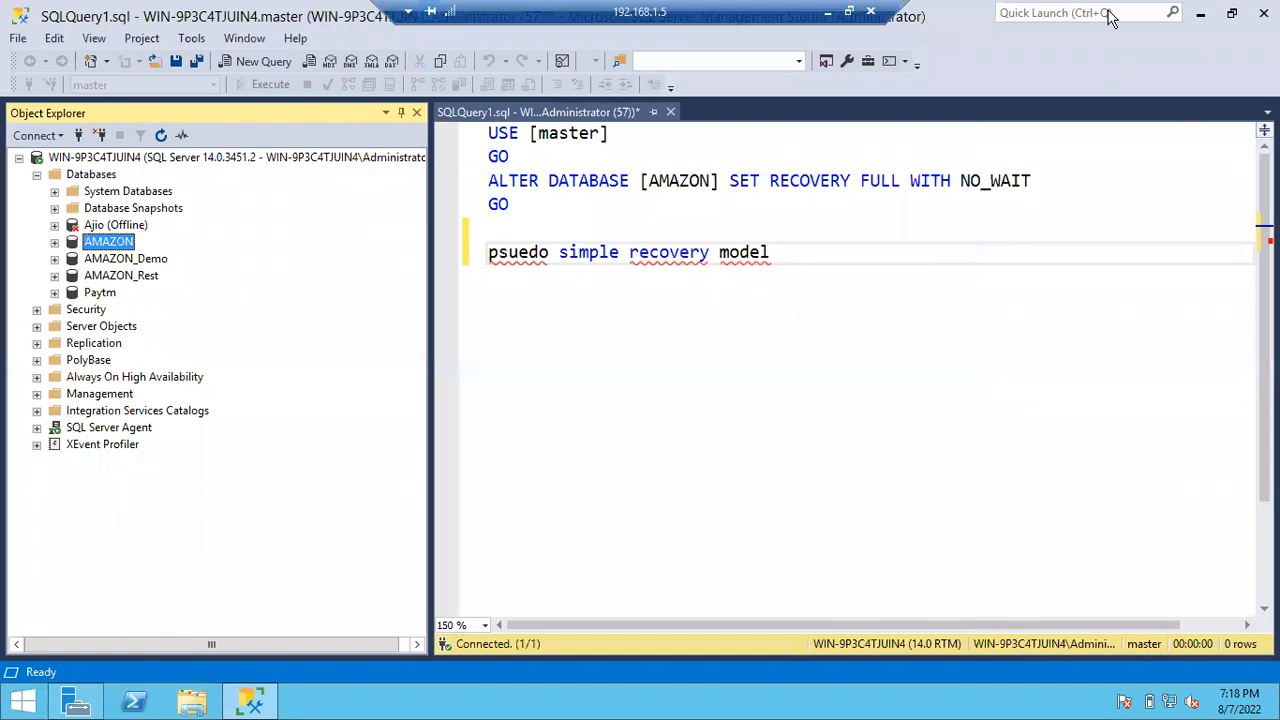
# - Minimize the 192.168.1.5 remote desktop session and open a blank Notepad document on the local computer
pyautogui.moveTo(753, 17); pyautogui.dragTo(417, 20)
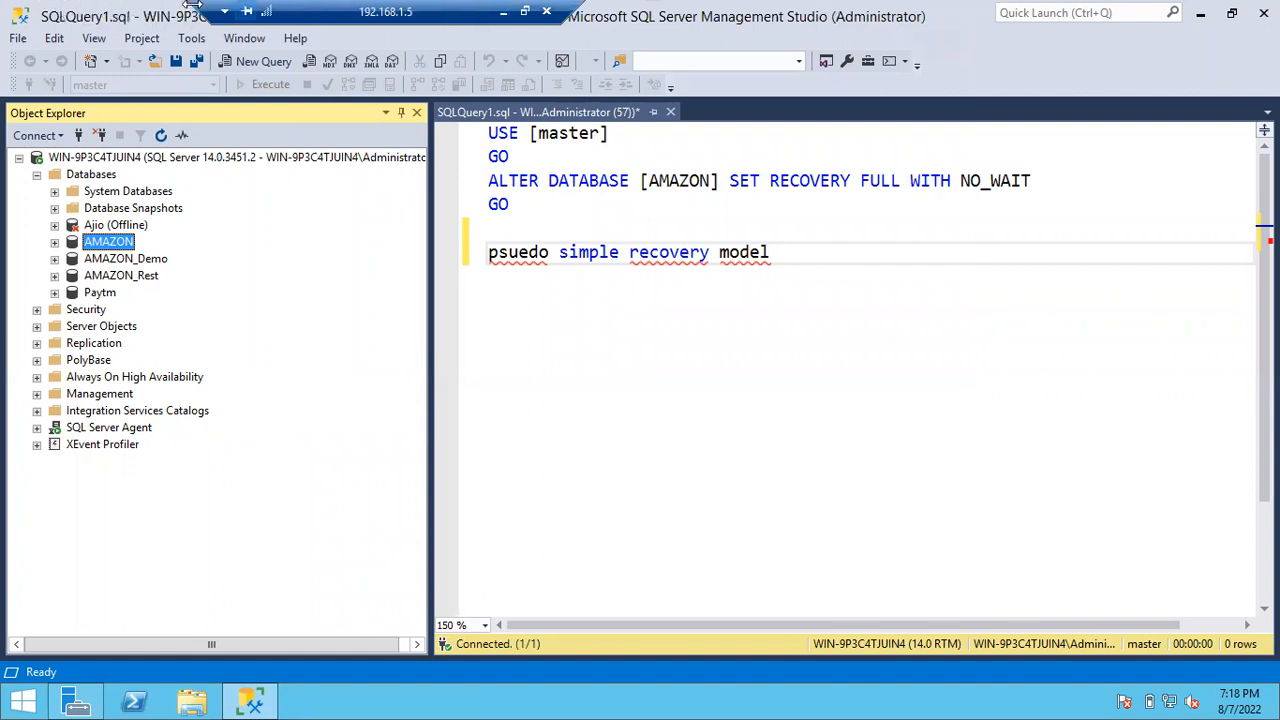
pyautogui.click(505, 13)
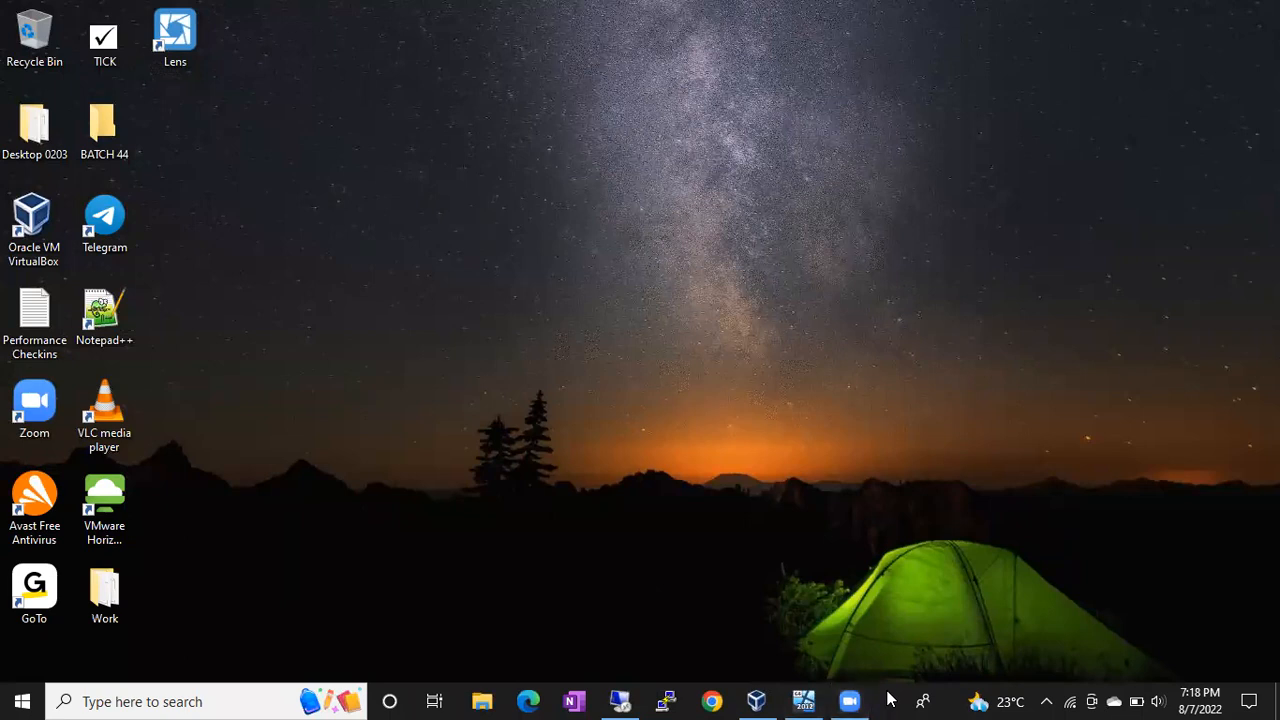
pyautogui.press('super+r')
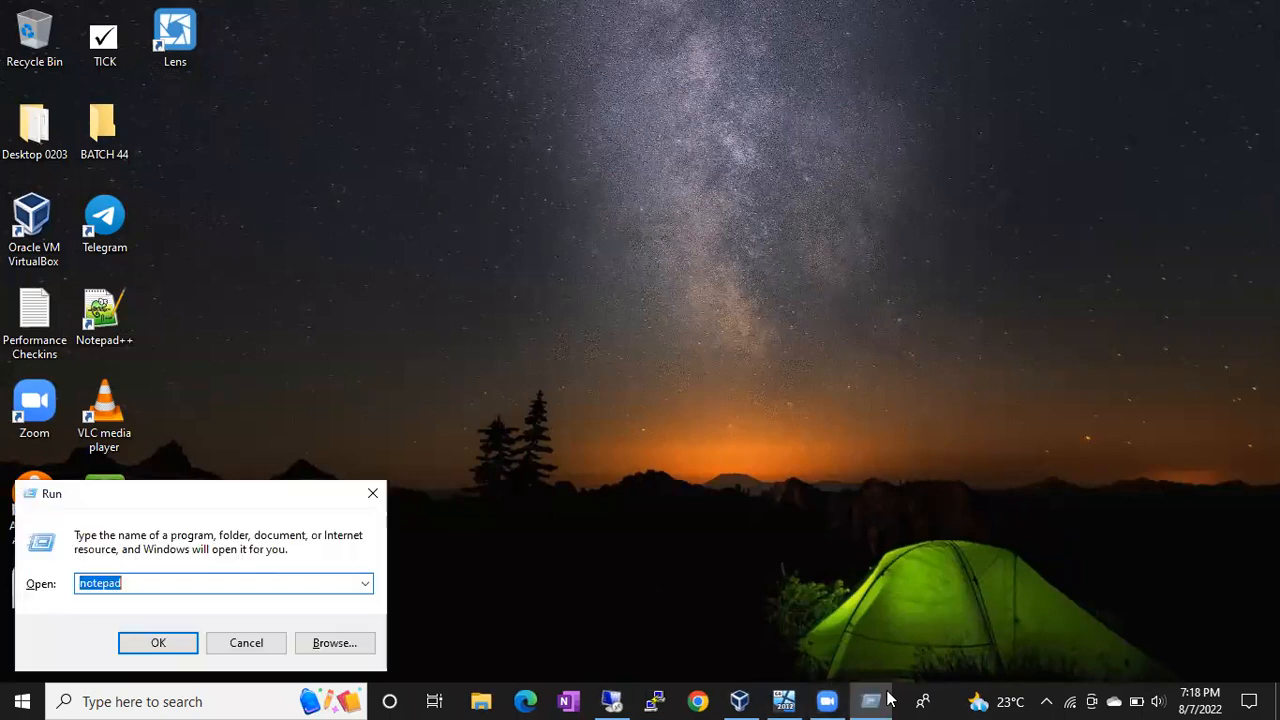
pyautogui.press('Return')
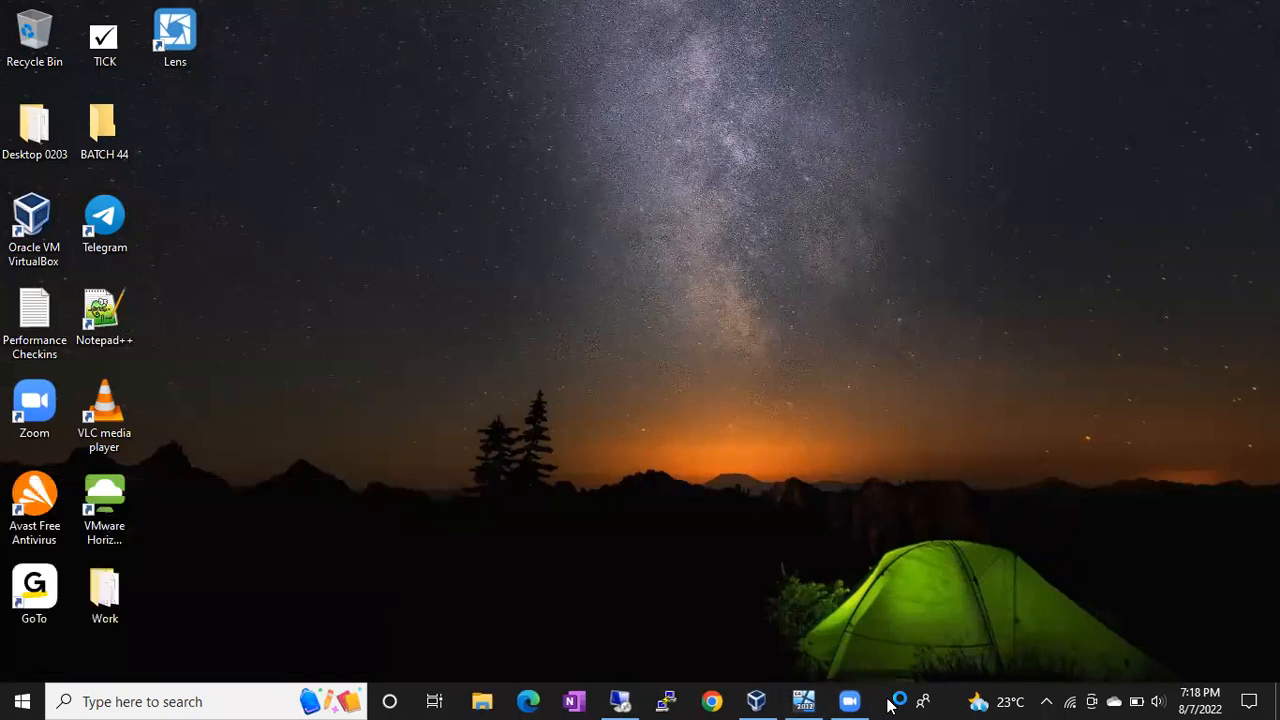
# - Write "Automation" and "Automating the things" on the first two lines of the Notepad document
pyautogui.write('Automation')
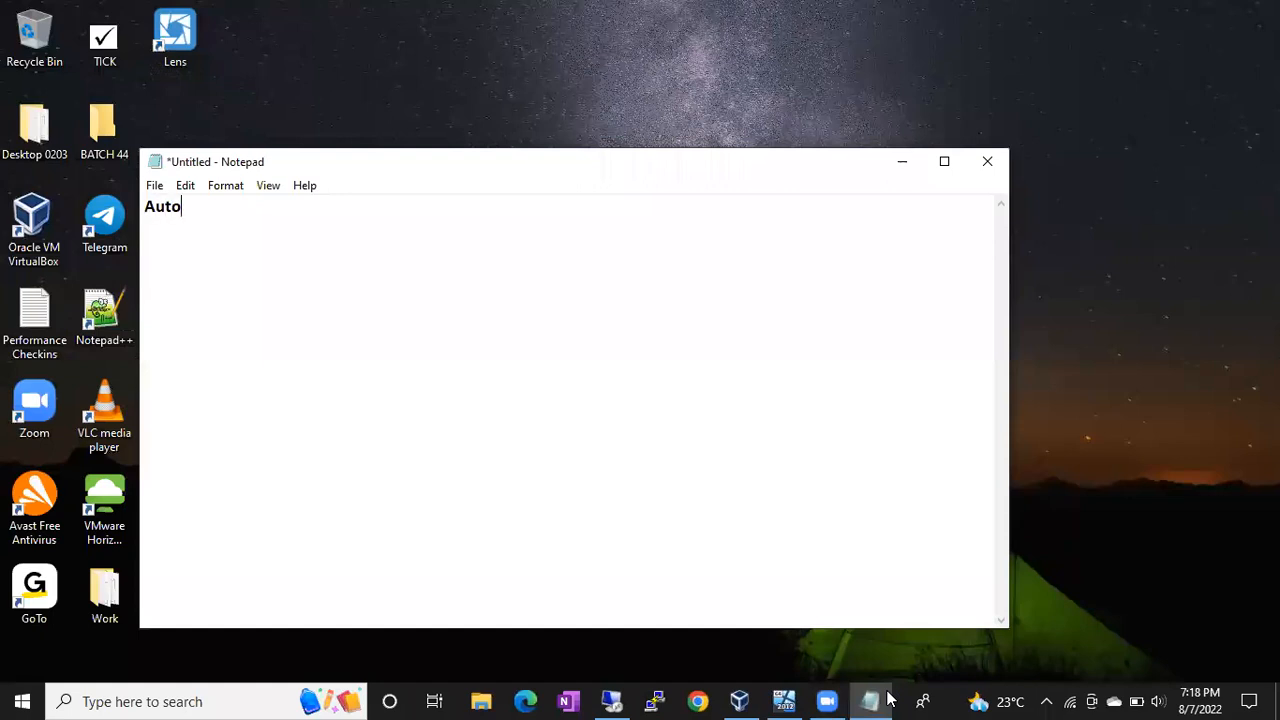
pyautogui.press('Return')
pyautogui.write('Automat')
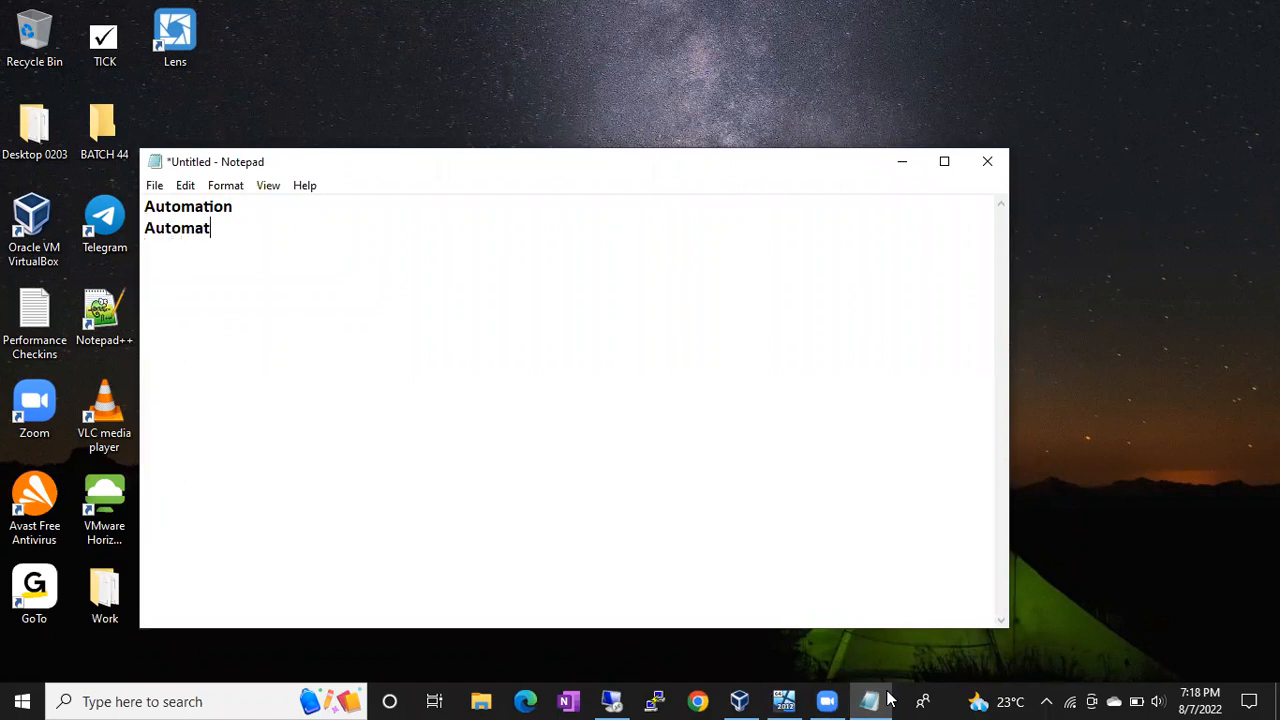
pyautogui.write('ing the things')
pyautogui.press('Return')
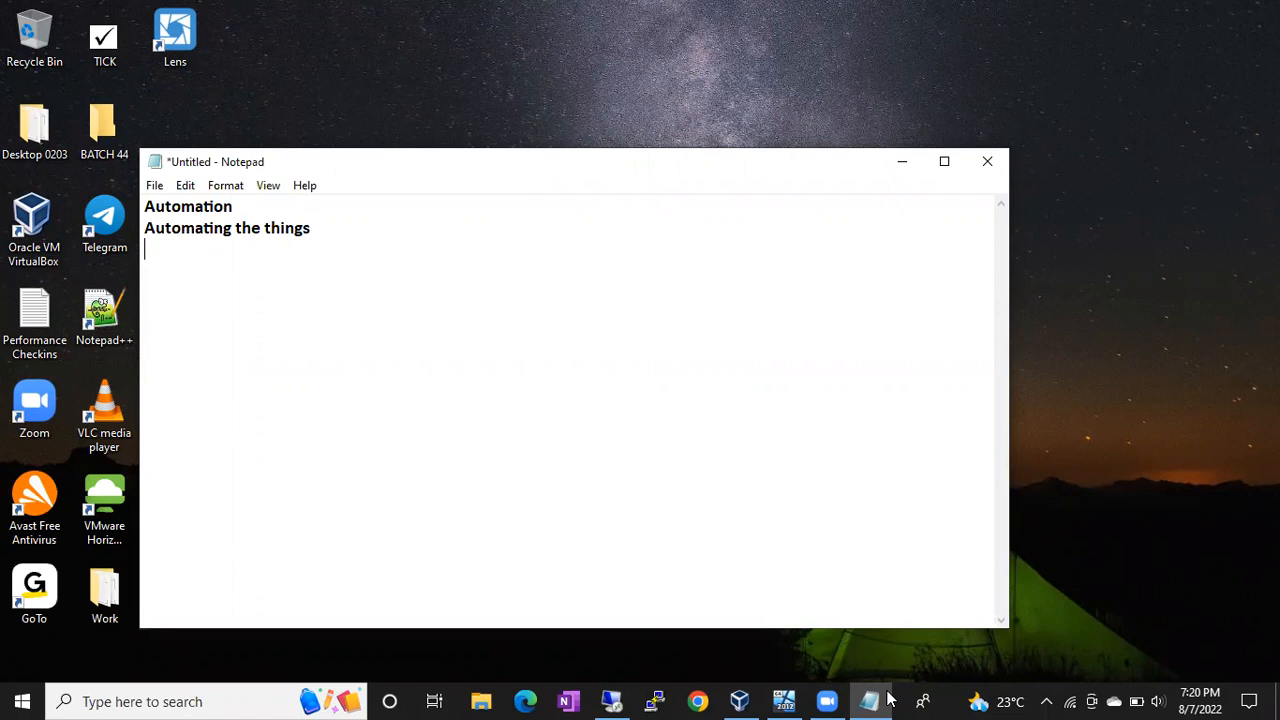
# - Add the line "Sql Server Agent this will help you for automation" below the existing notes
pyautogui.write('Sql Server Agent')
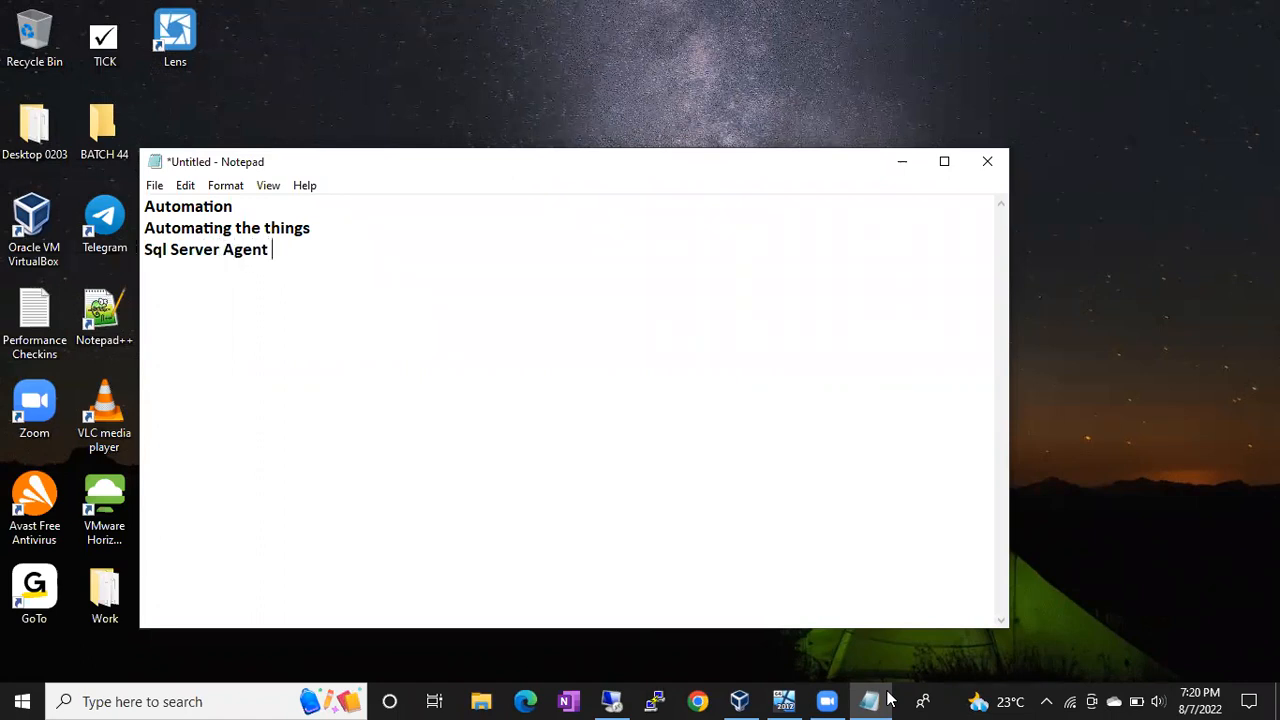
pyautogui.write(' this will help you fo')
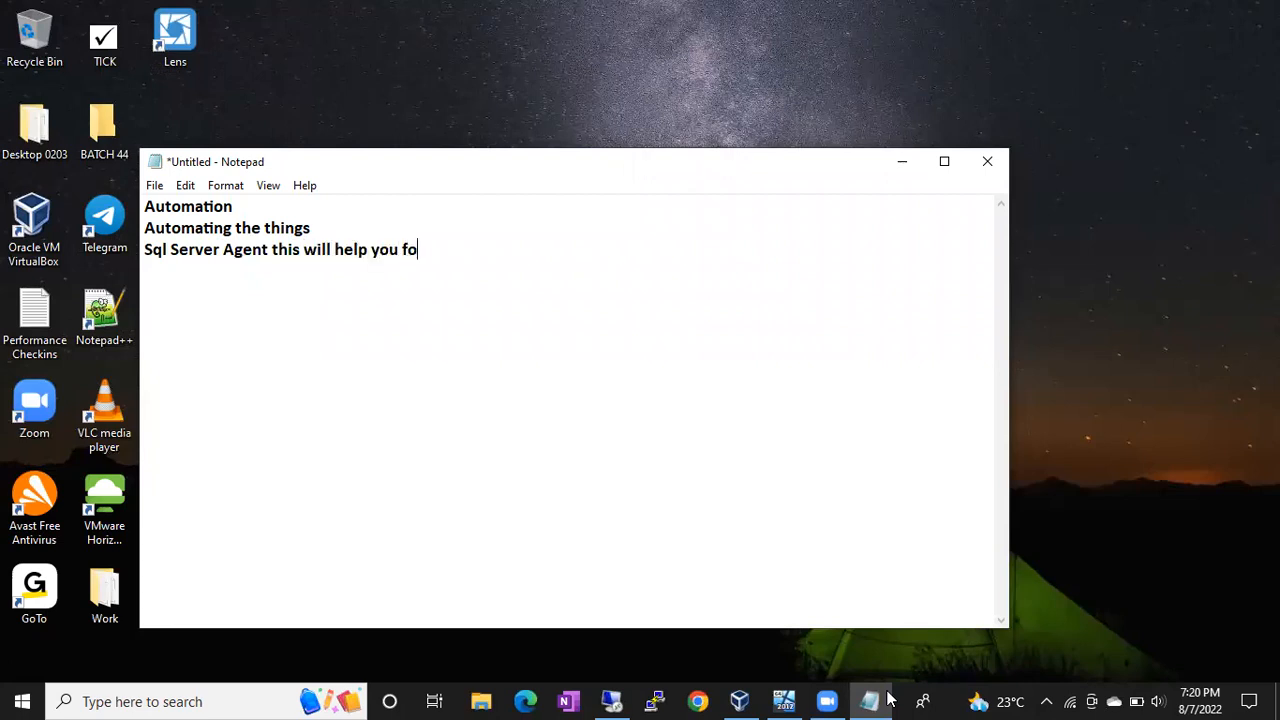
pyautogui.write('r auto')
pyautogui.press('BackSpace')
pyautogui.press('BackSpace')
pyautogui.write('utomation')
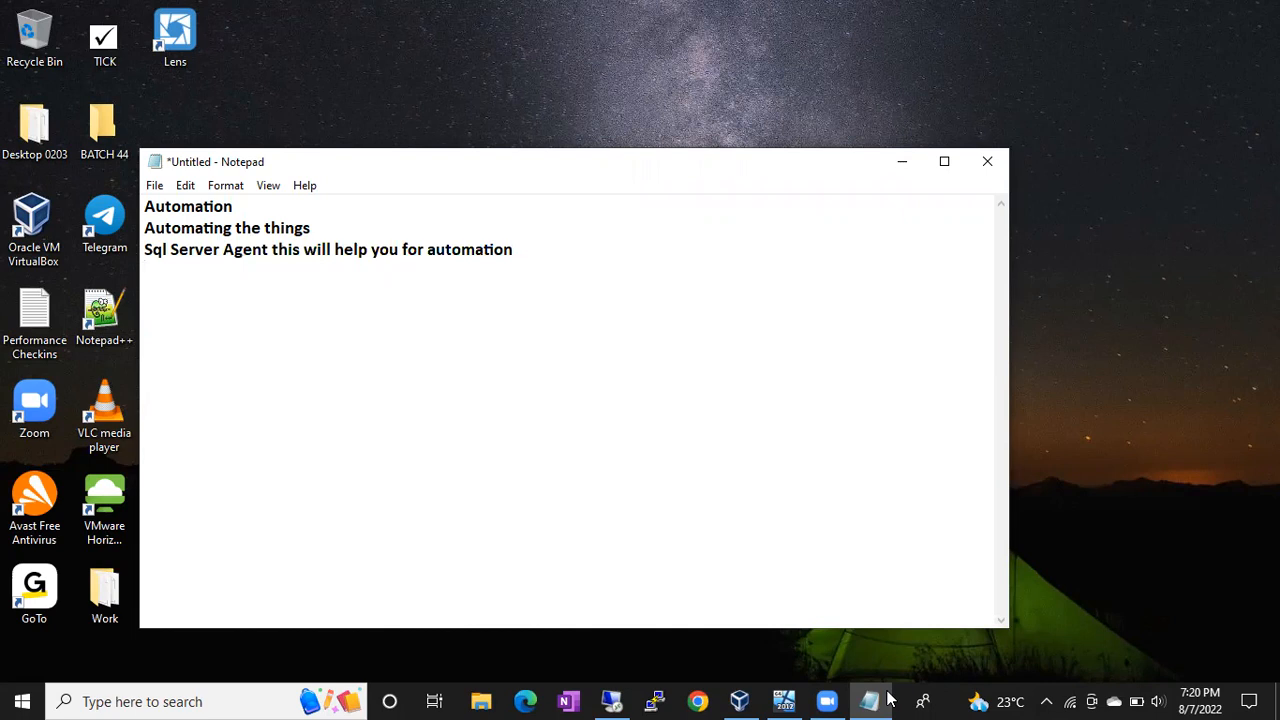
# - Add the lines "Jobs - Collections of Step" and "Step means a query or script that scheduled" to the notes
pyautogui.write('Jobs - Collections of ')
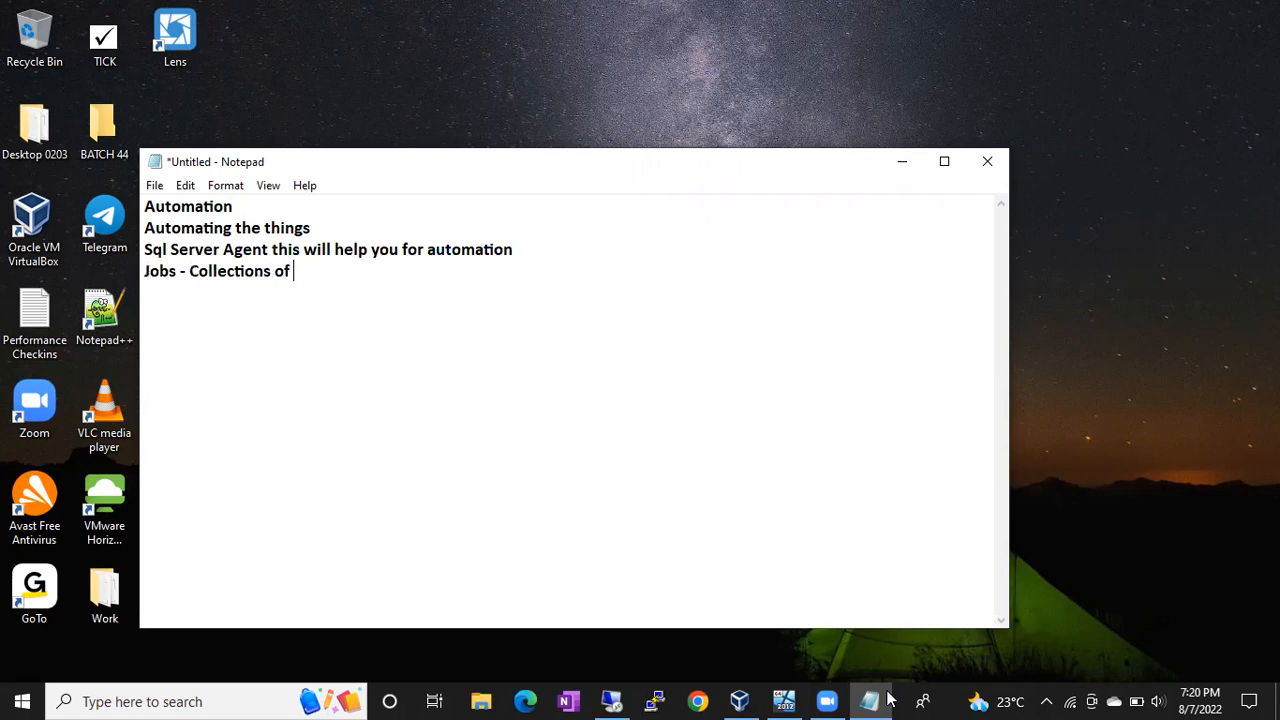
pyautogui.write('Step')
pyautogui.press('Return')
pyautogui.write('Step means')
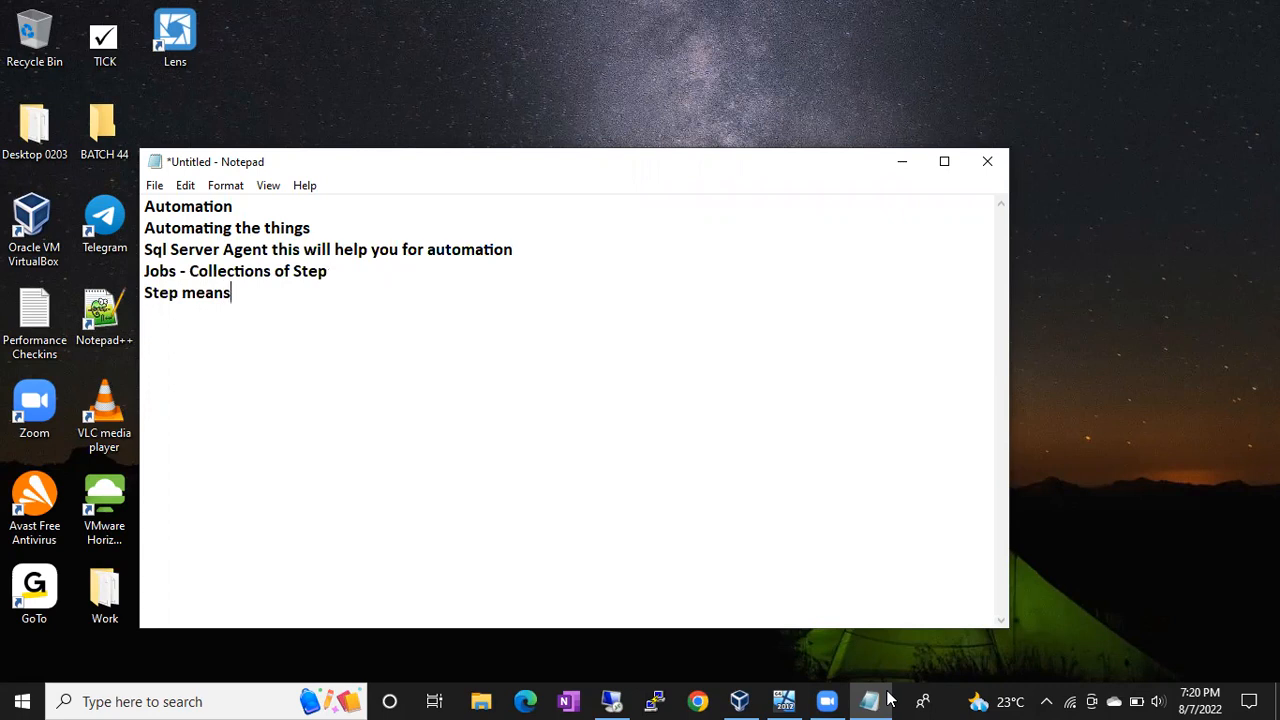
pyautogui.write(' a query or scr')
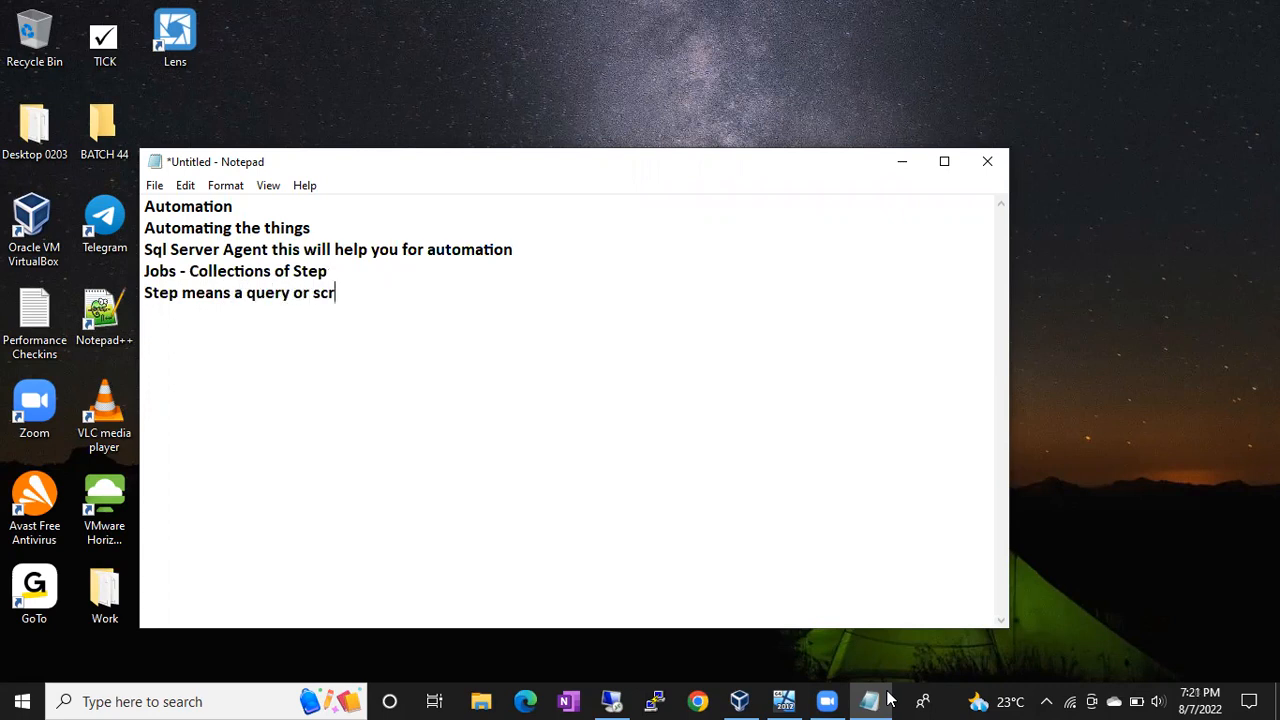
pyautogui.write('ipt that scheduled')
pyautogui.press('Return')
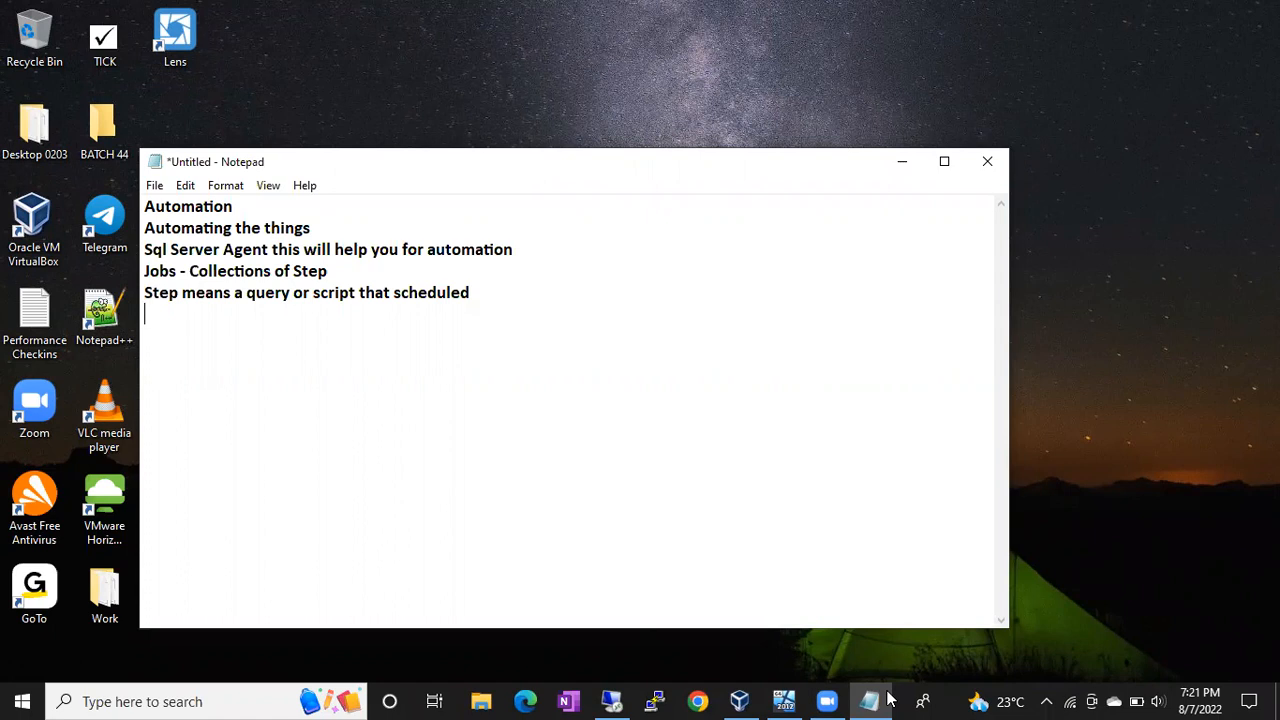
# - Switch back to SQL Server Management Studio in the remote session and stop the SQL Server Agent service
pyautogui.click(611, 701)
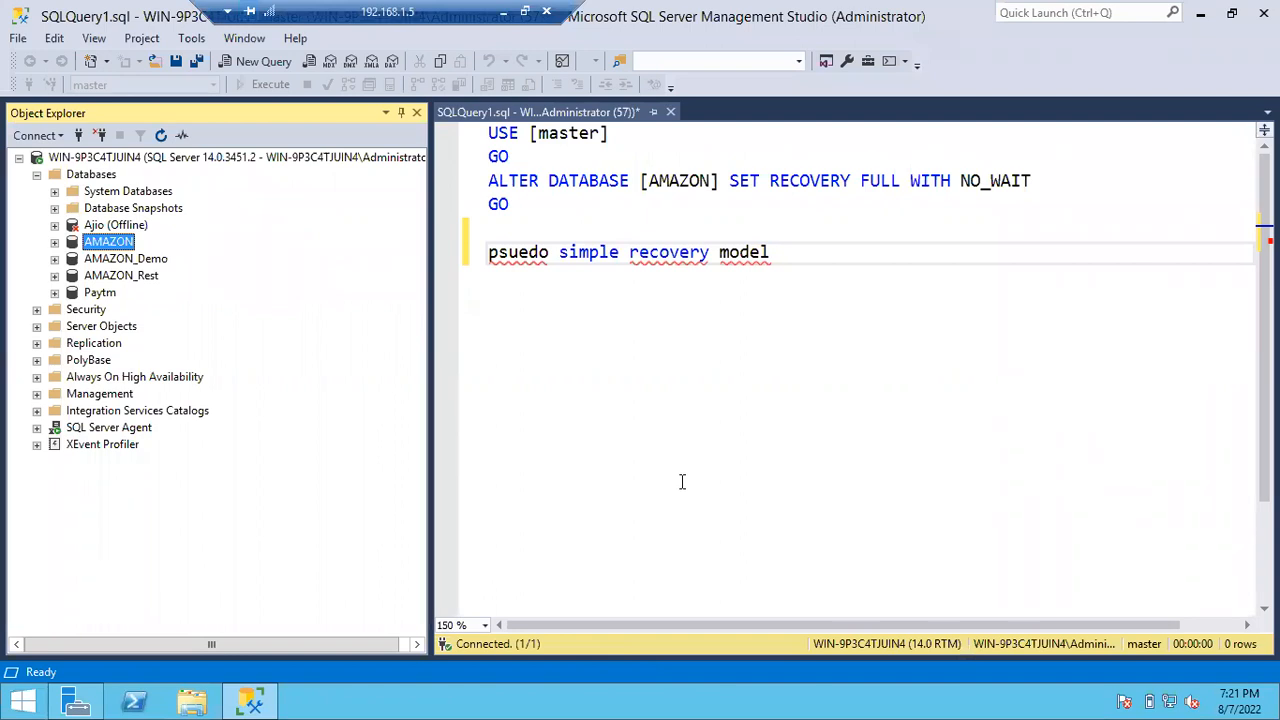
pyautogui.moveTo(537, 208); pyautogui.dragTo(476, 146)
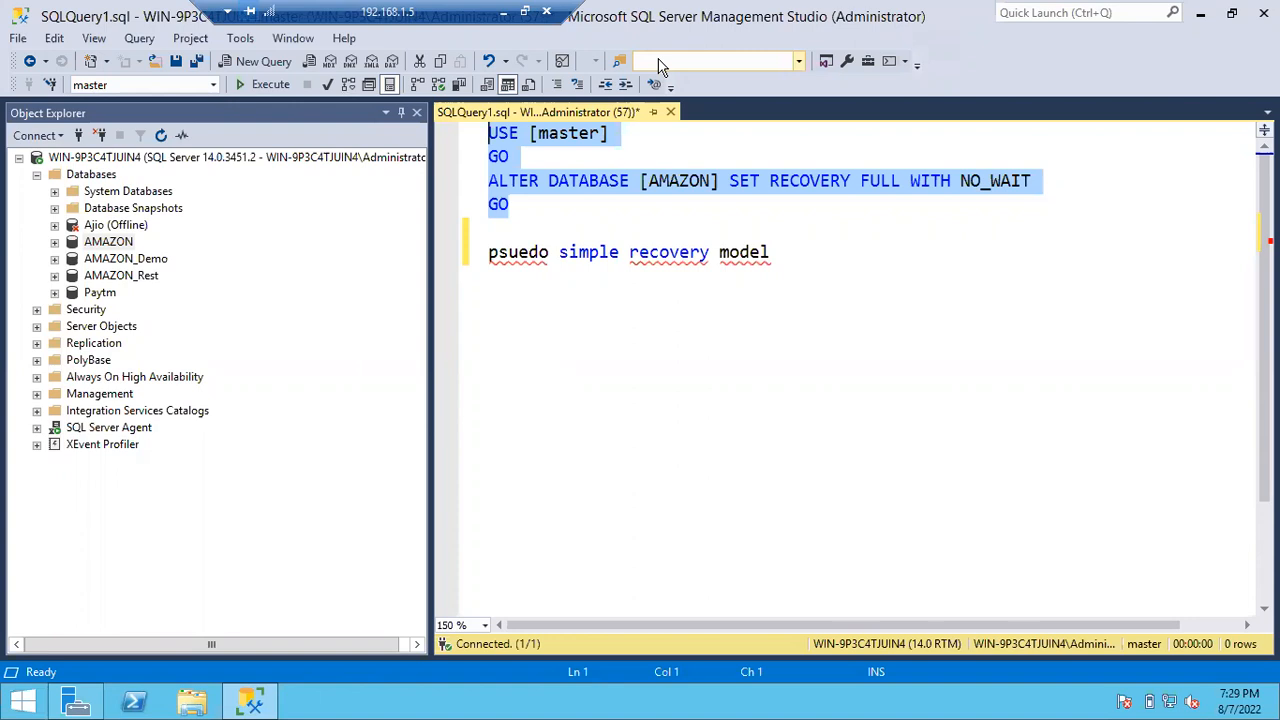
pyautogui.click(100, 429)
pyautogui.rightClick(92, 428)
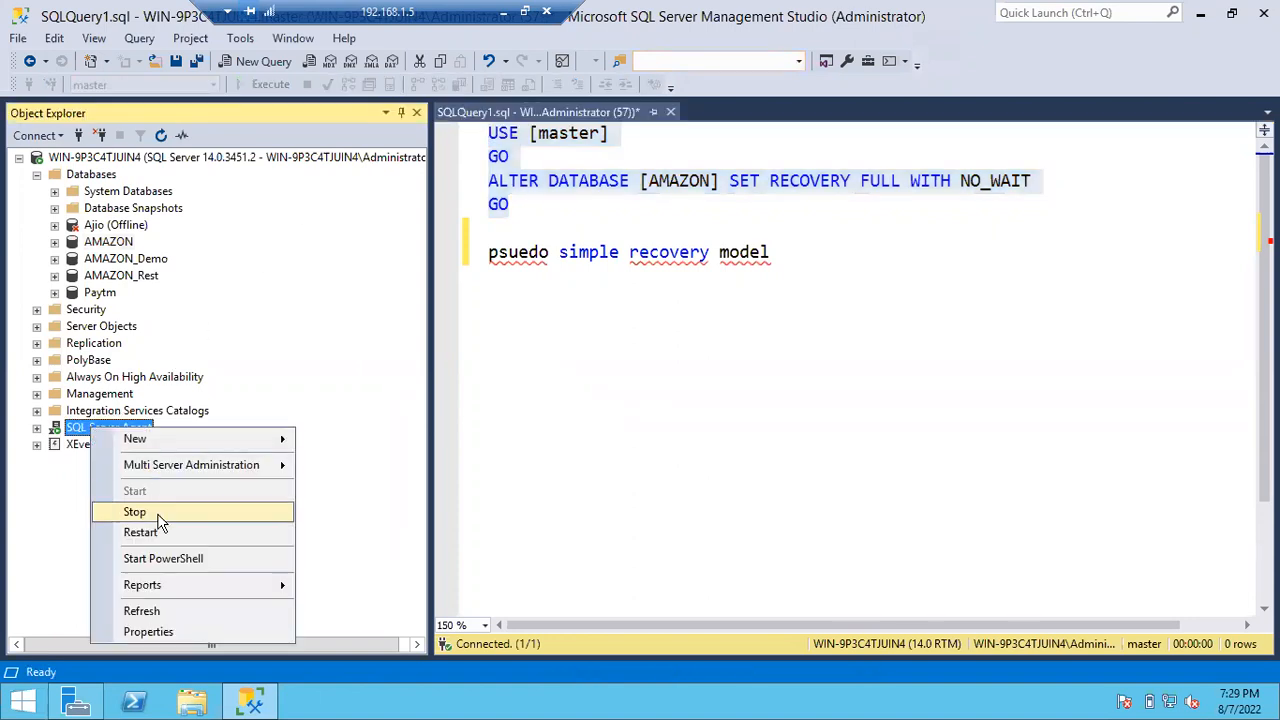
pyautogui.click(160, 516)
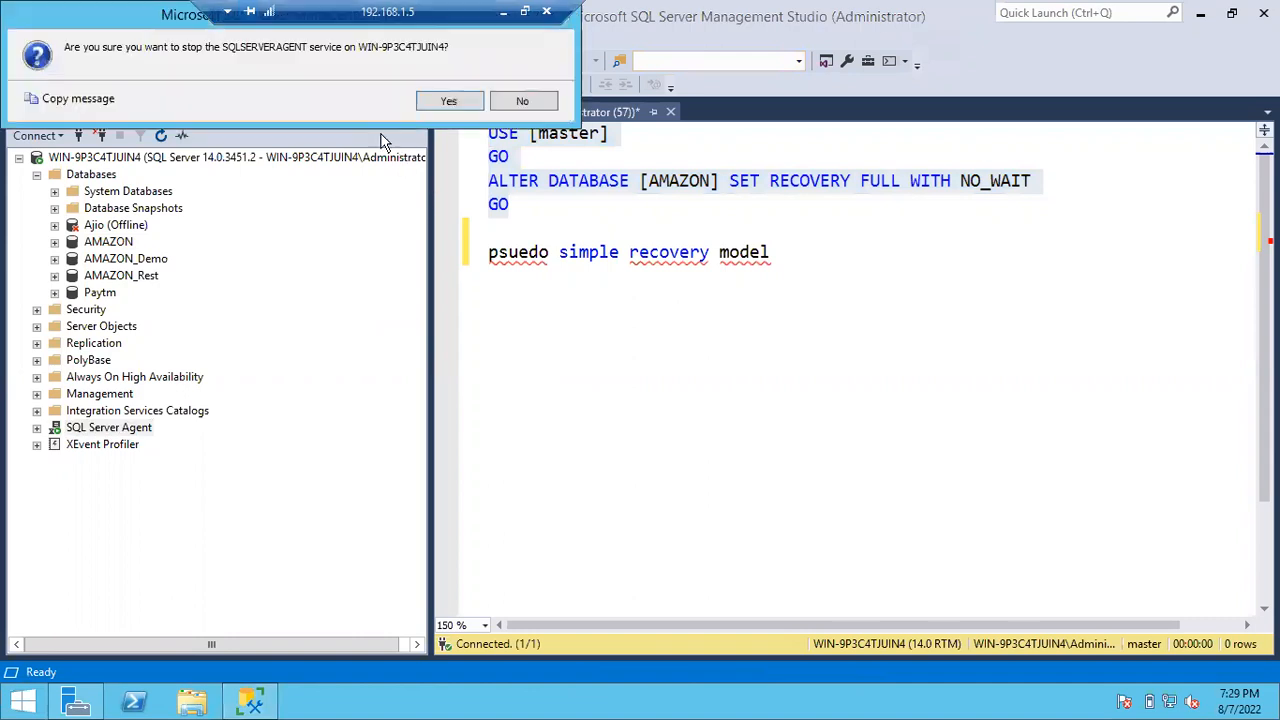
pyautogui.click(437, 101)
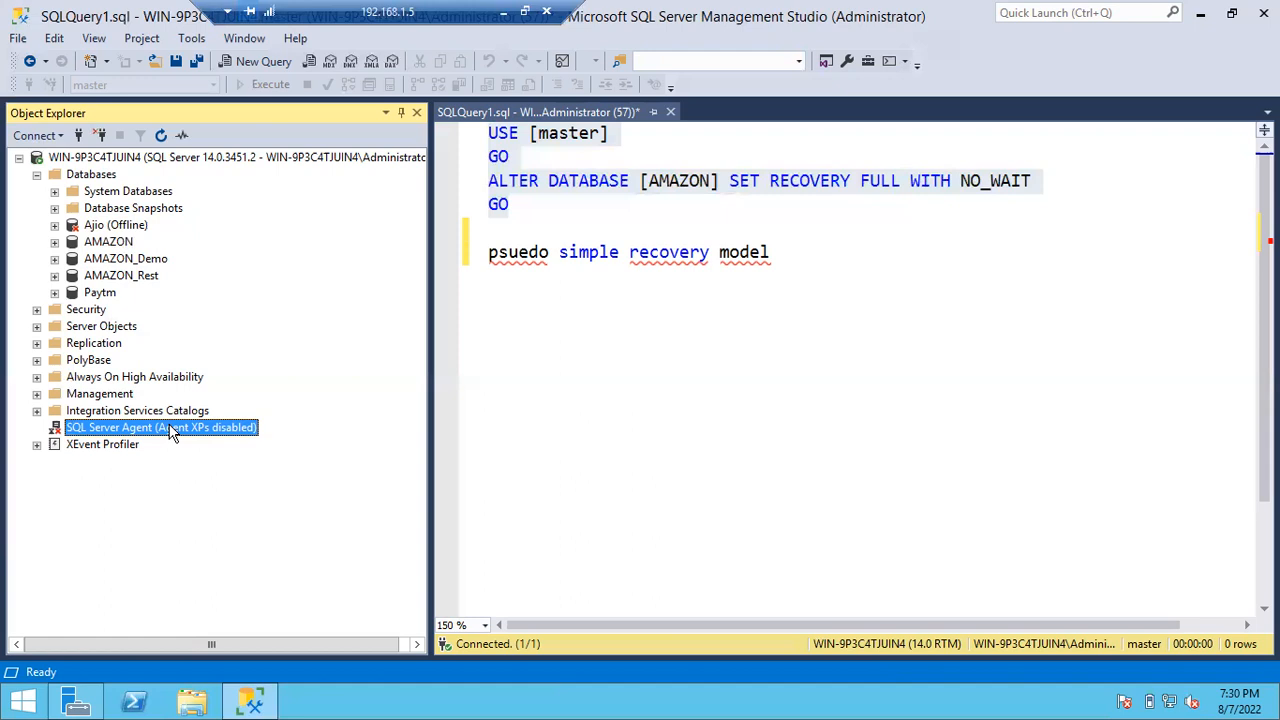
# - Start the SQL Server Agent service and refresh its node in Object Explorer
pyautogui.rightClick(170, 429)
pyautogui.click(218, 487)
pyautogui.click(450, 102)
pyautogui.click(162, 133)
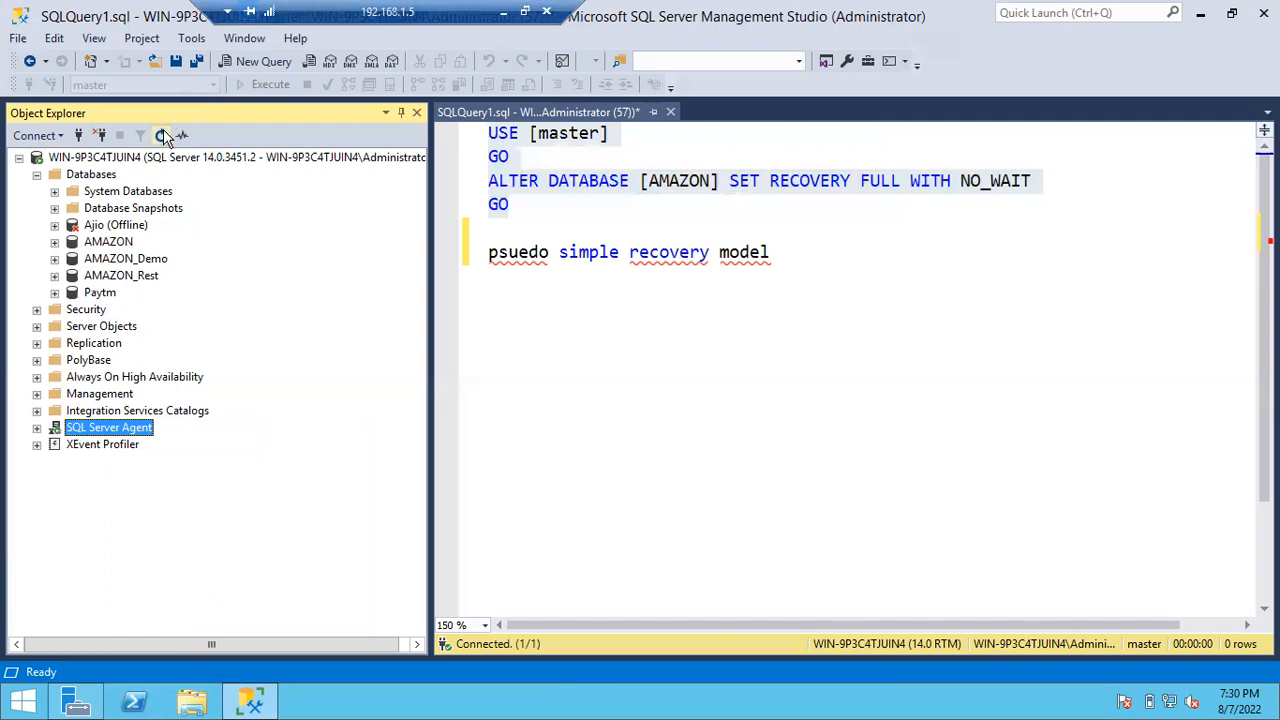
# - Expand SQL Server Agent, view the agent jobs in the Job Activity Monitor, and minimize the monitor
pyautogui.click(36, 428)
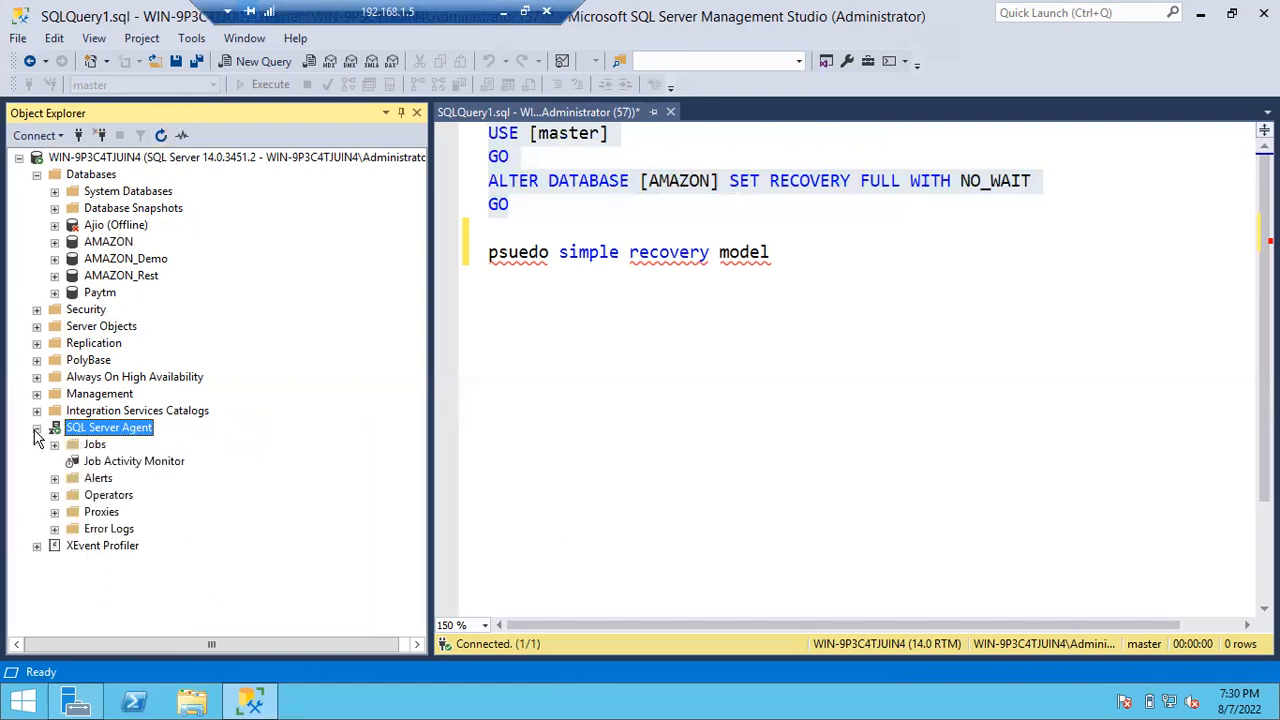
pyautogui.click(92, 443)
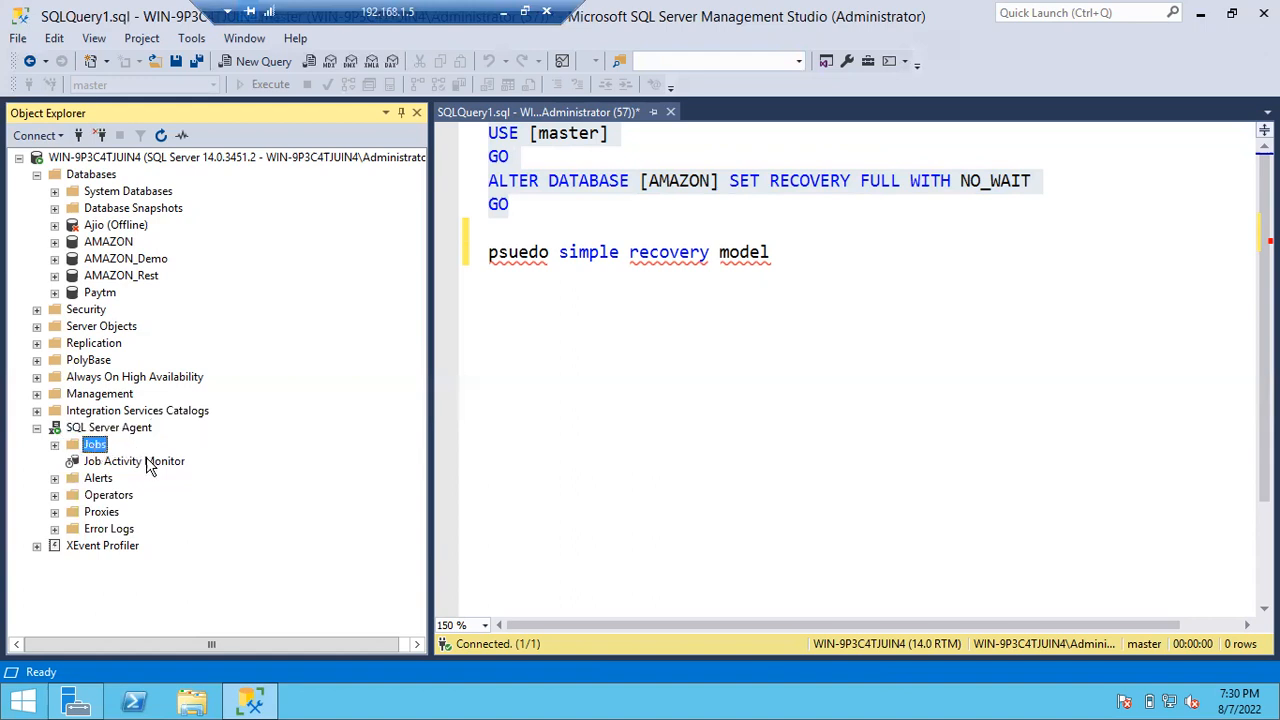
pyautogui.click(146, 461)
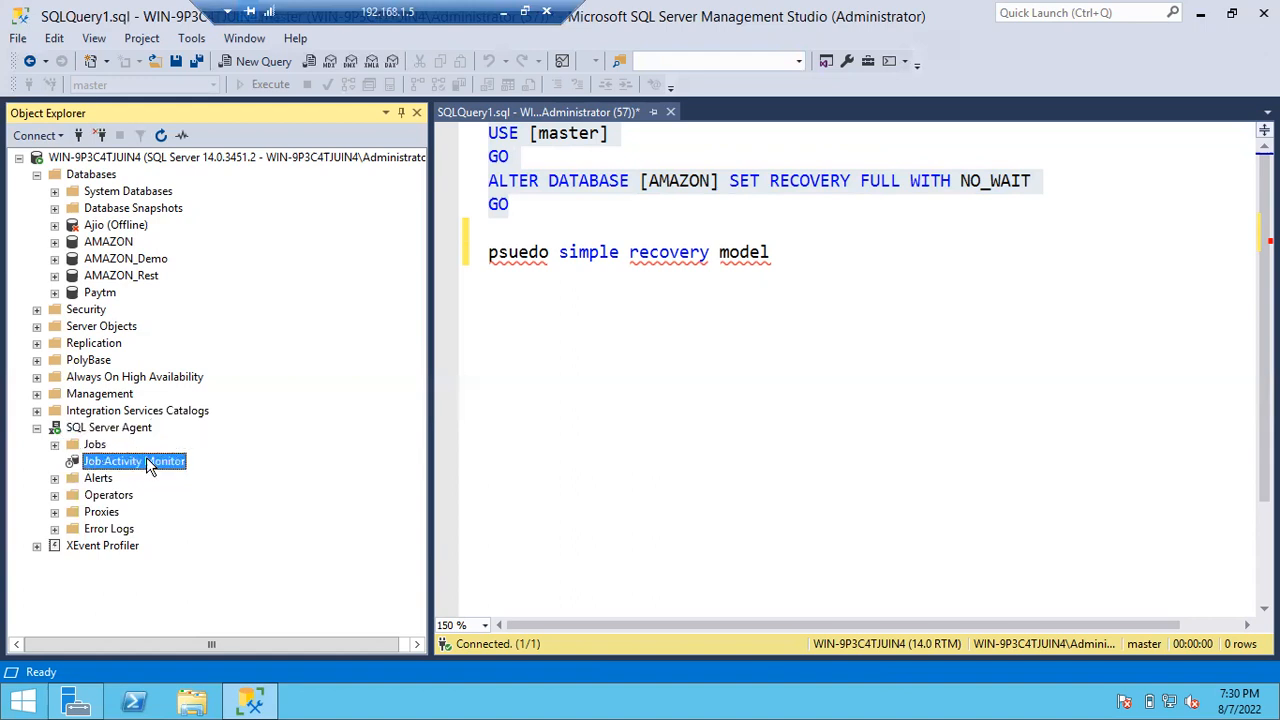
pyautogui.doubleClick(148, 462)
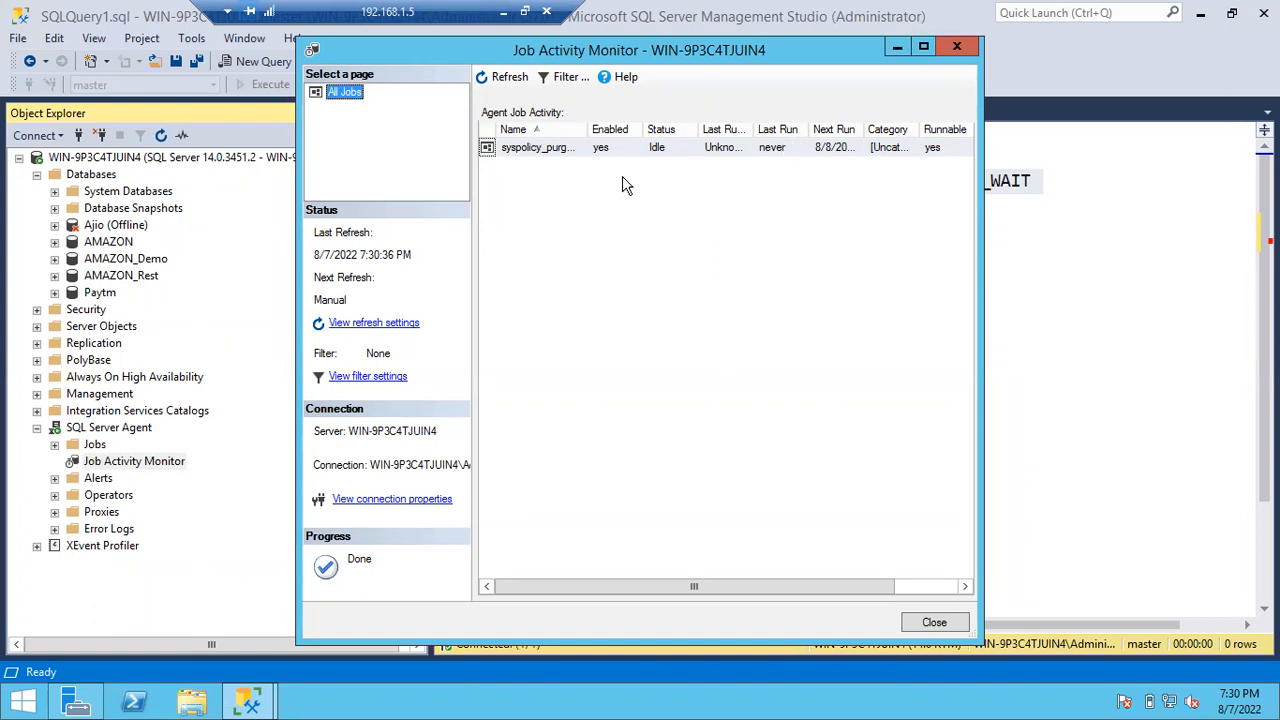
pyautogui.click(895, 46)
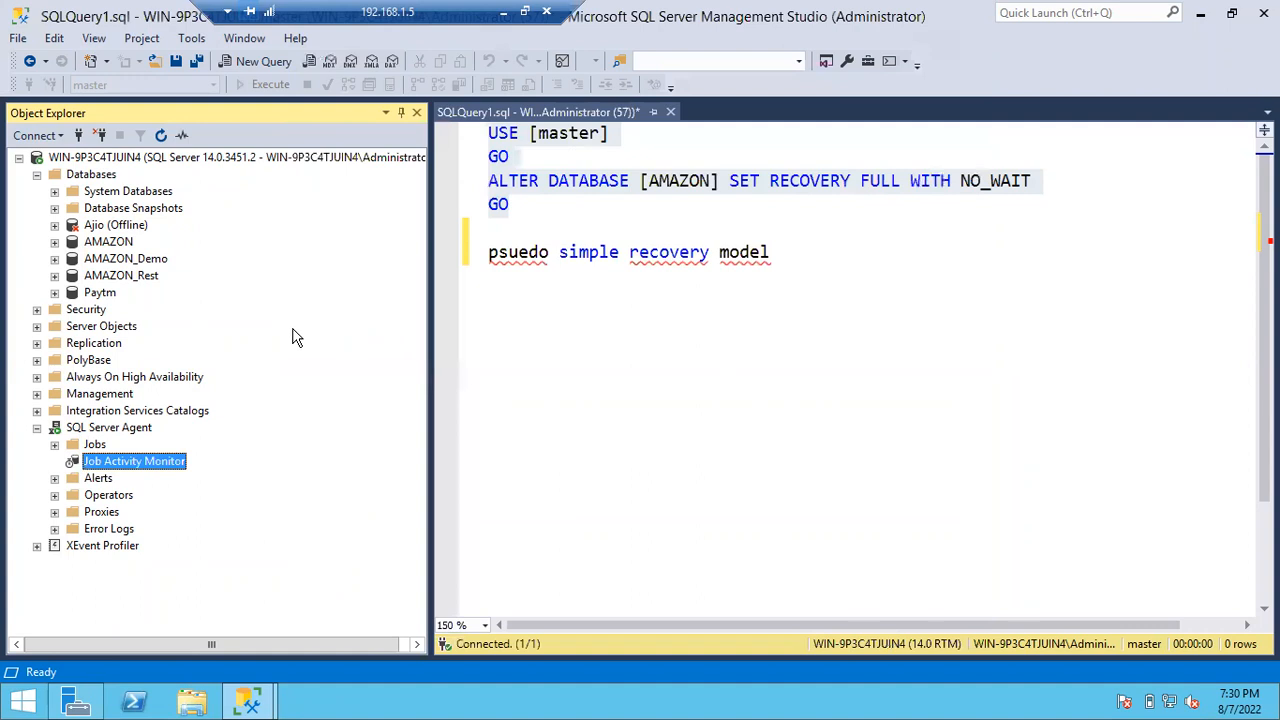
# - Expand the Jobs folder and look over the syspolicy_purge_history job and the Alerts and Operators nodes
pyautogui.click(54, 443)
pyautogui.click(119, 463)
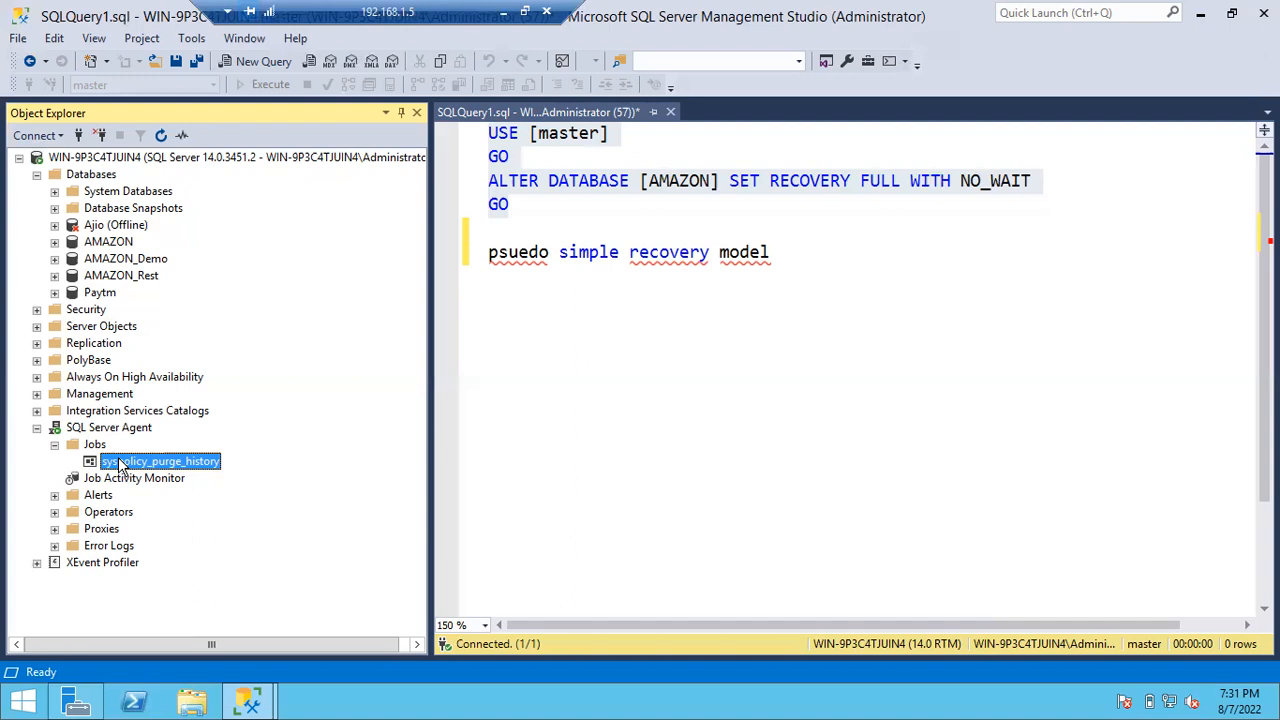
pyautogui.click(104, 494)
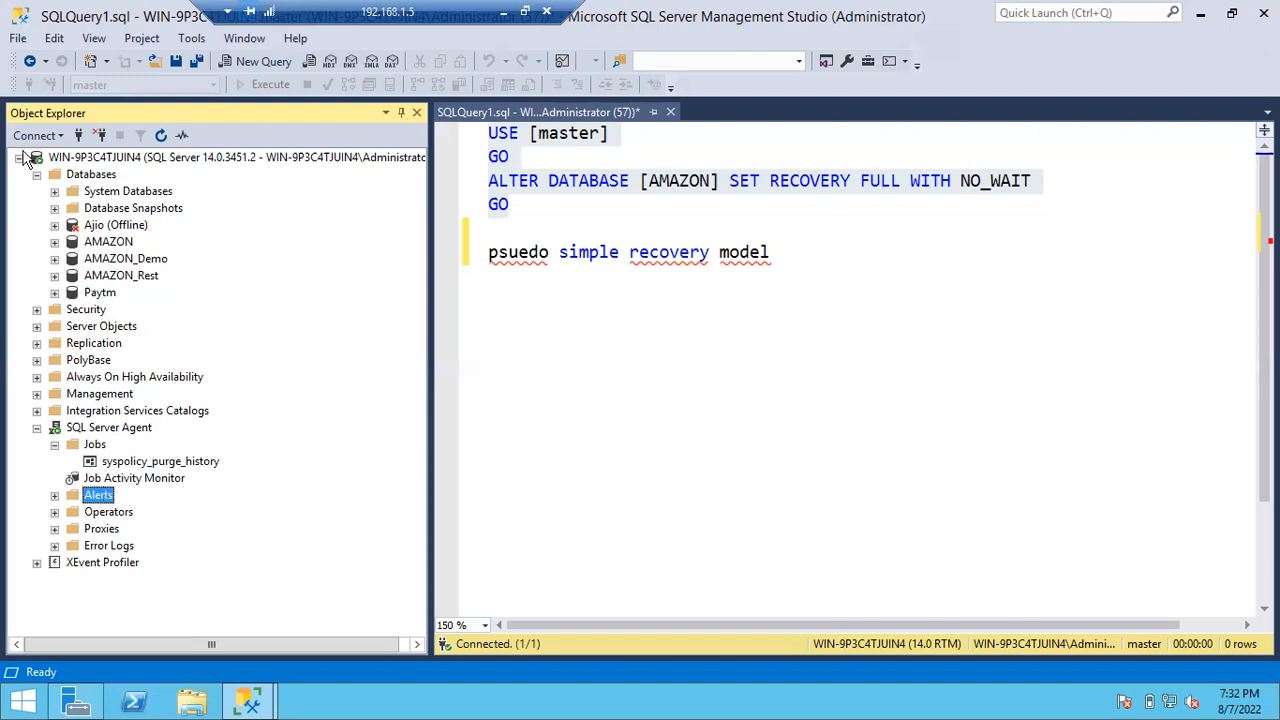
pyautogui.click(114, 159)
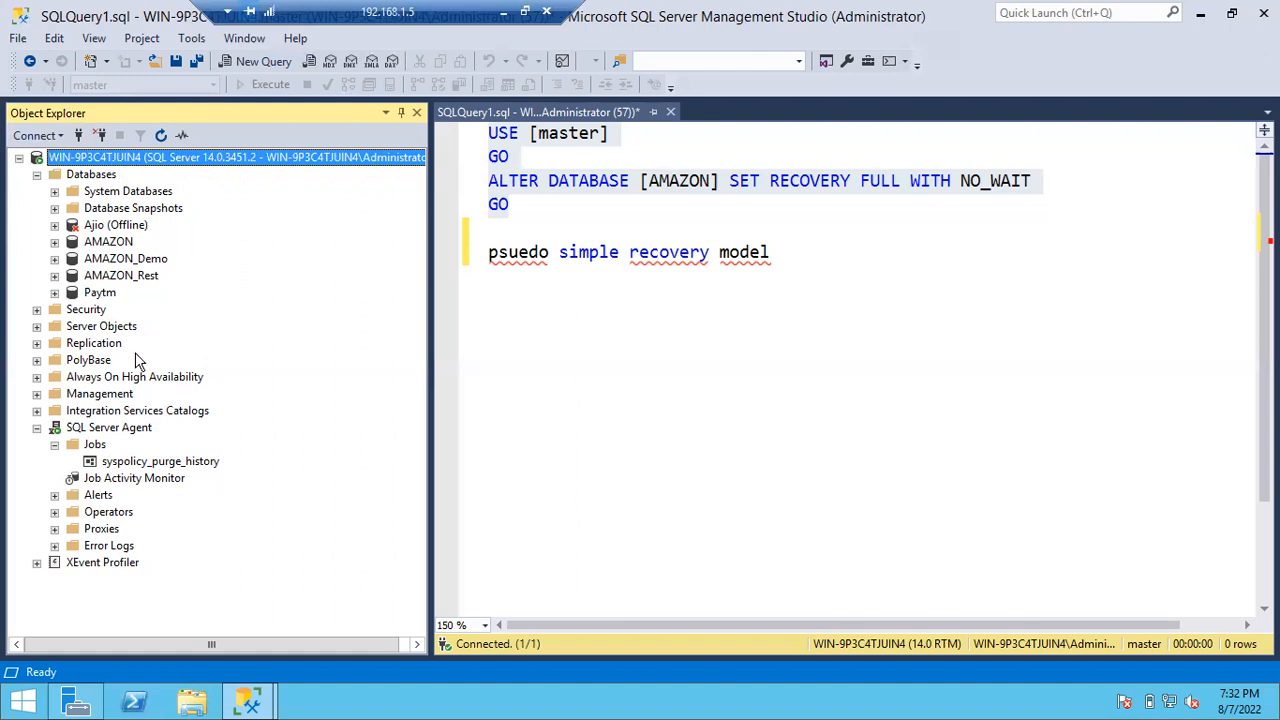
pyautogui.click(100, 496)
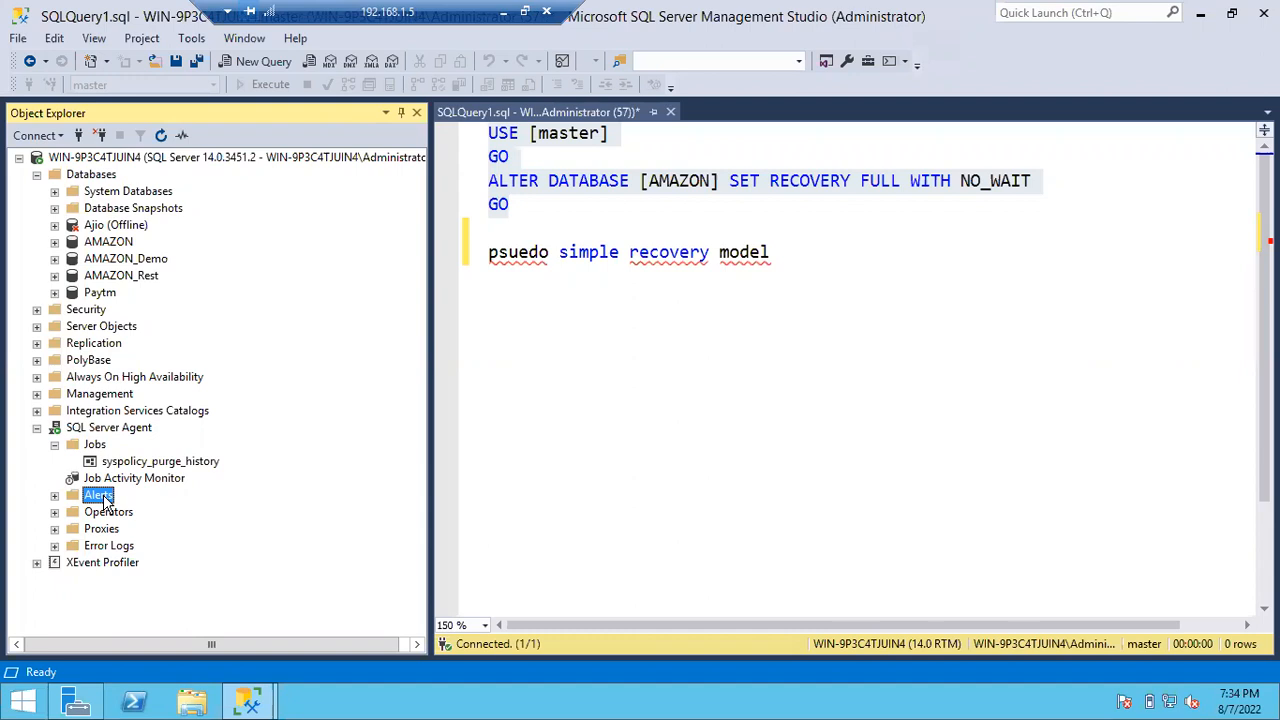
pyautogui.click(110, 511)
# - Start a new SQL Server Agent job named FullBackupJob with sa as its owner
pyautogui.click(105, 449)
pyautogui.rightClick(91, 446)
pyautogui.click(140, 459)
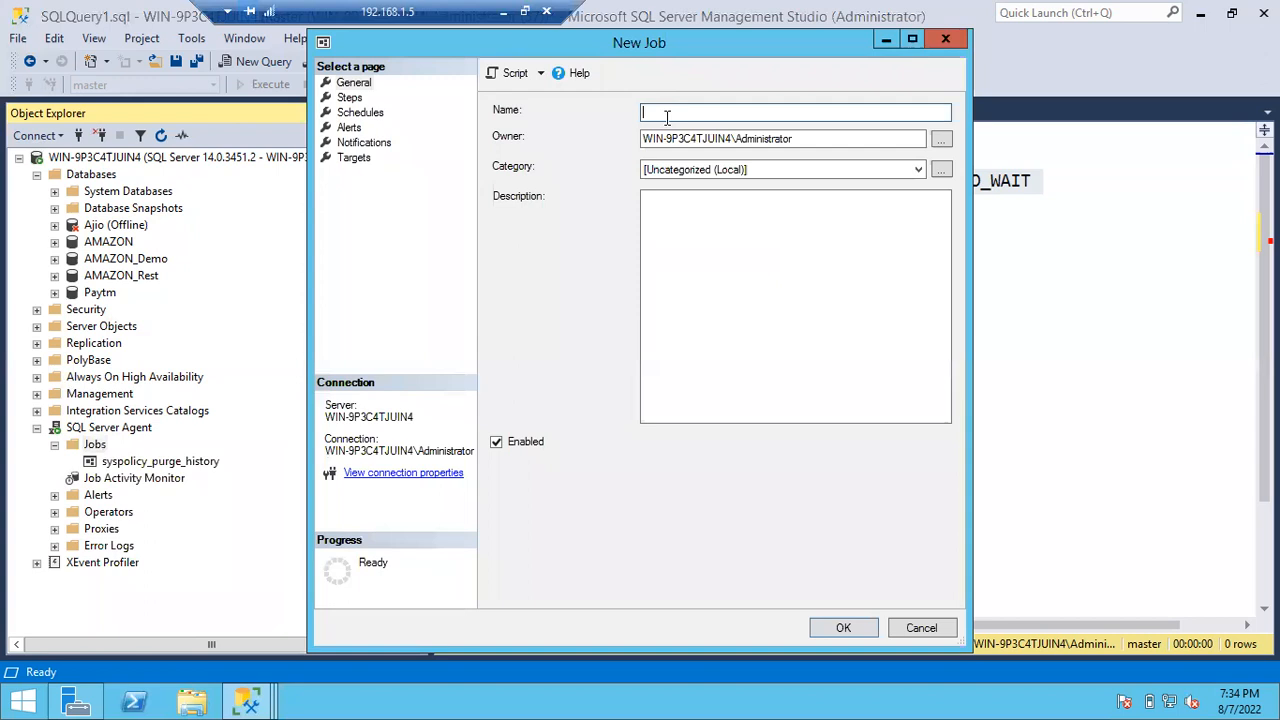
pyautogui.write('FullBackupJob')
pyautogui.moveTo(796, 139); pyautogui.dragTo(601, 144)
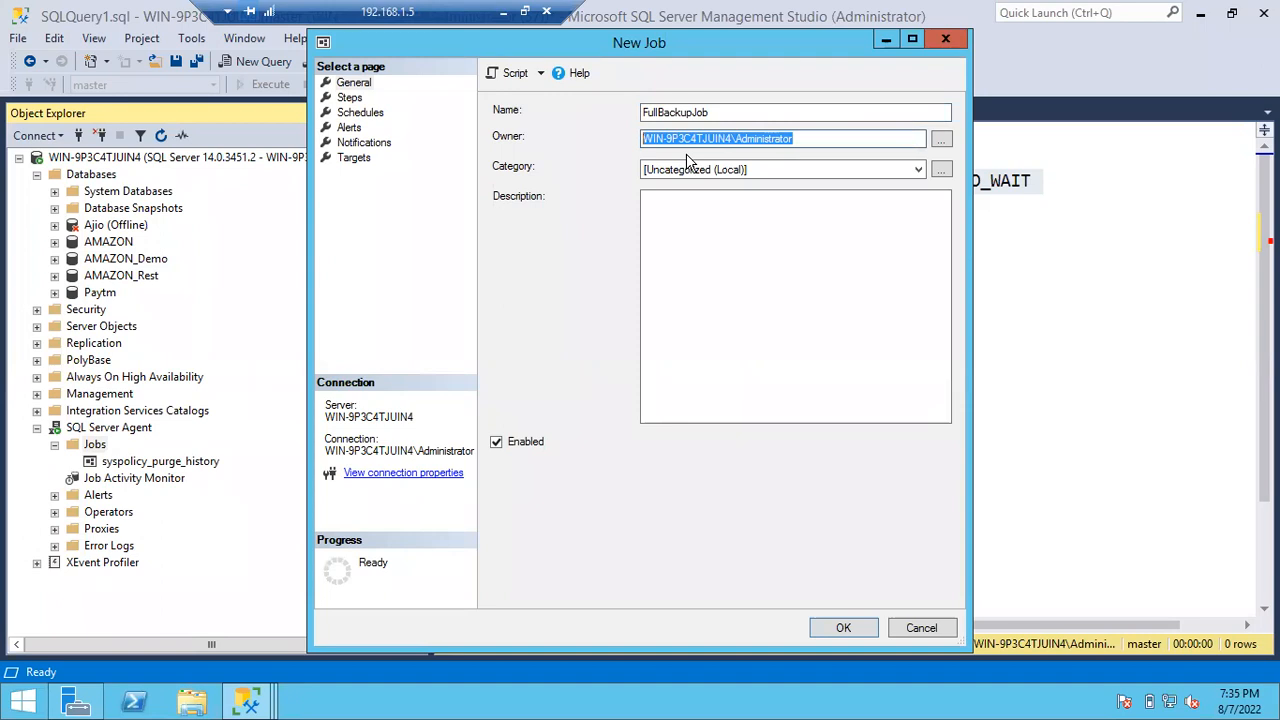
pyautogui.write('sa')
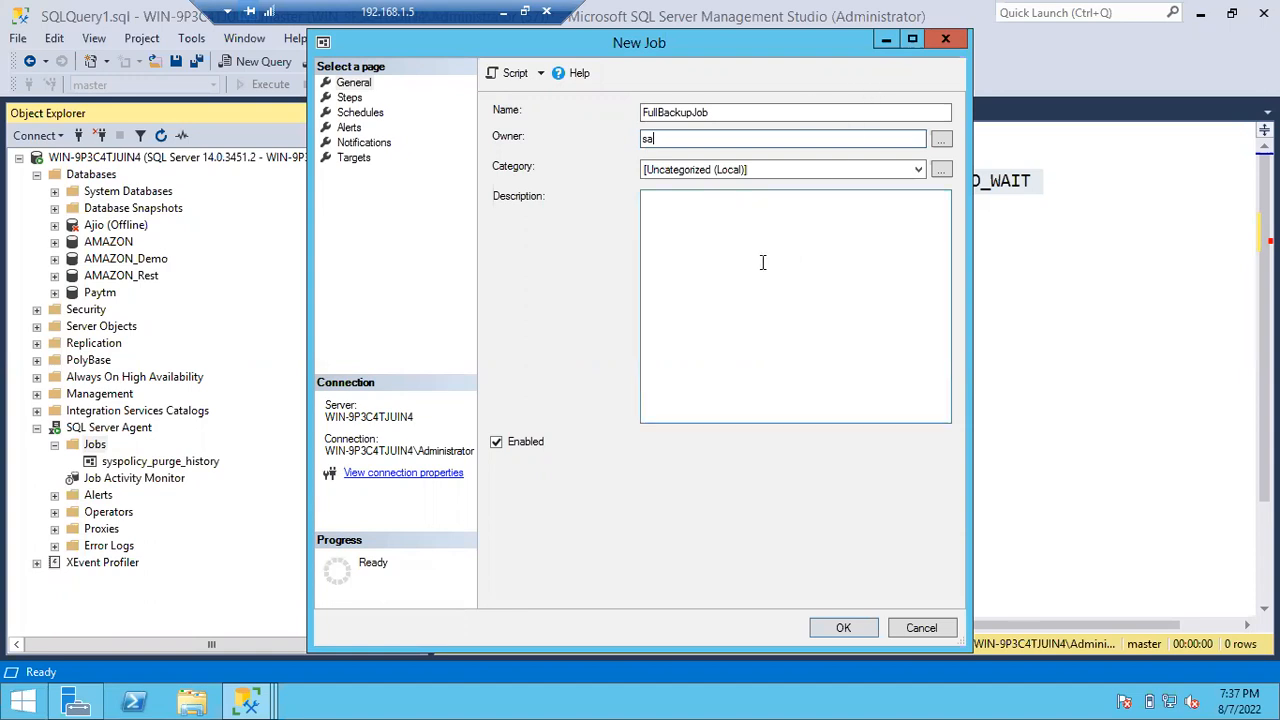
# - Add a new step named FullBackup to the job, keeping the type Transact-SQL script (T-SQL)
pyautogui.click(350, 98)
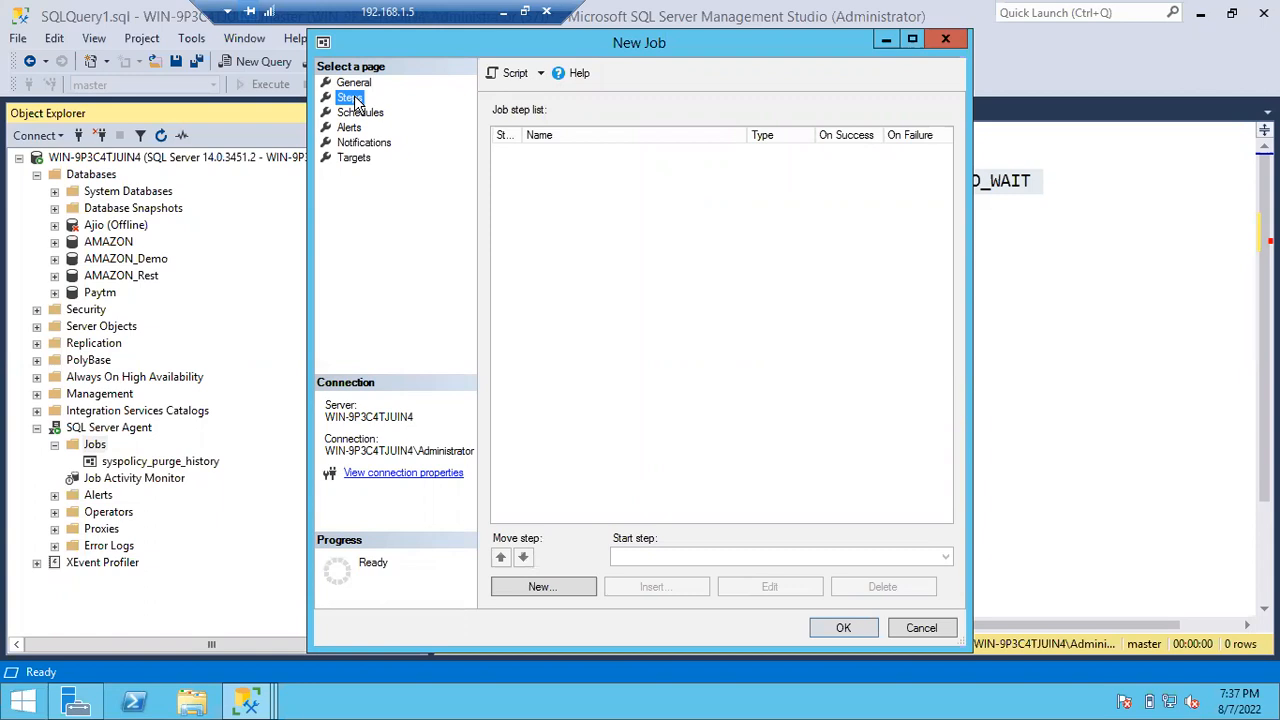
pyautogui.click(538, 587)
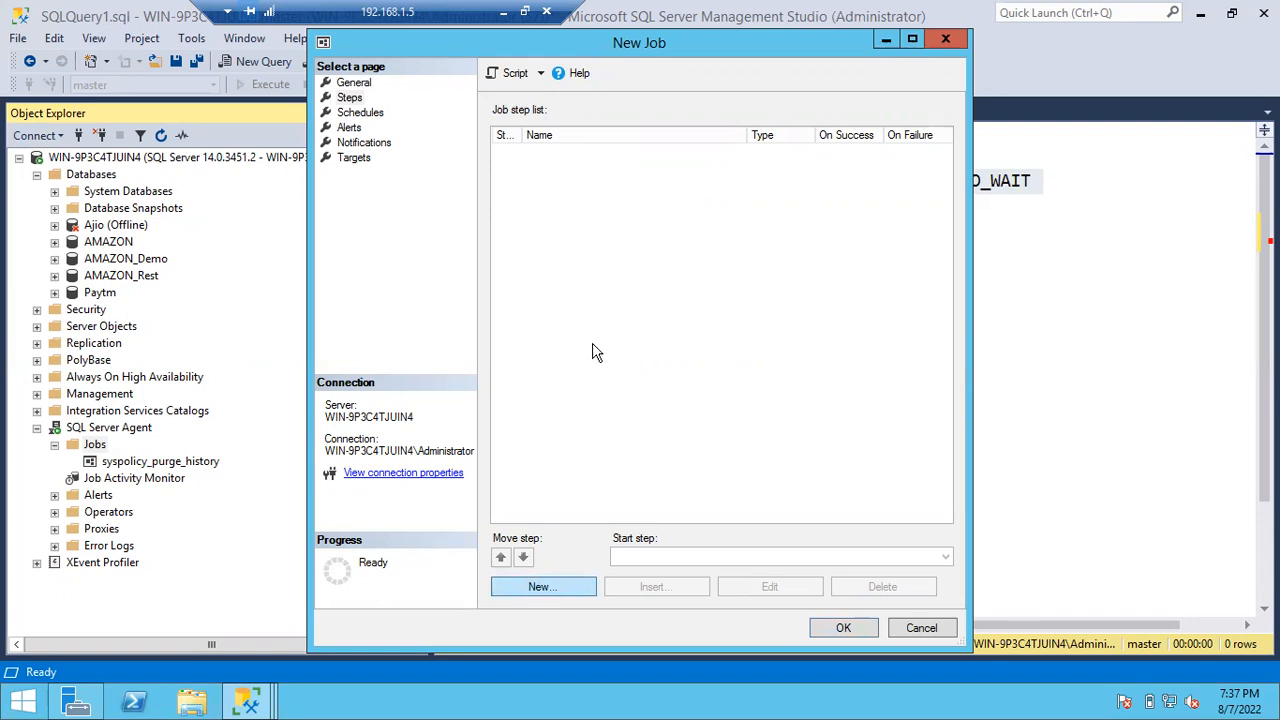
pyautogui.click(560, 588)
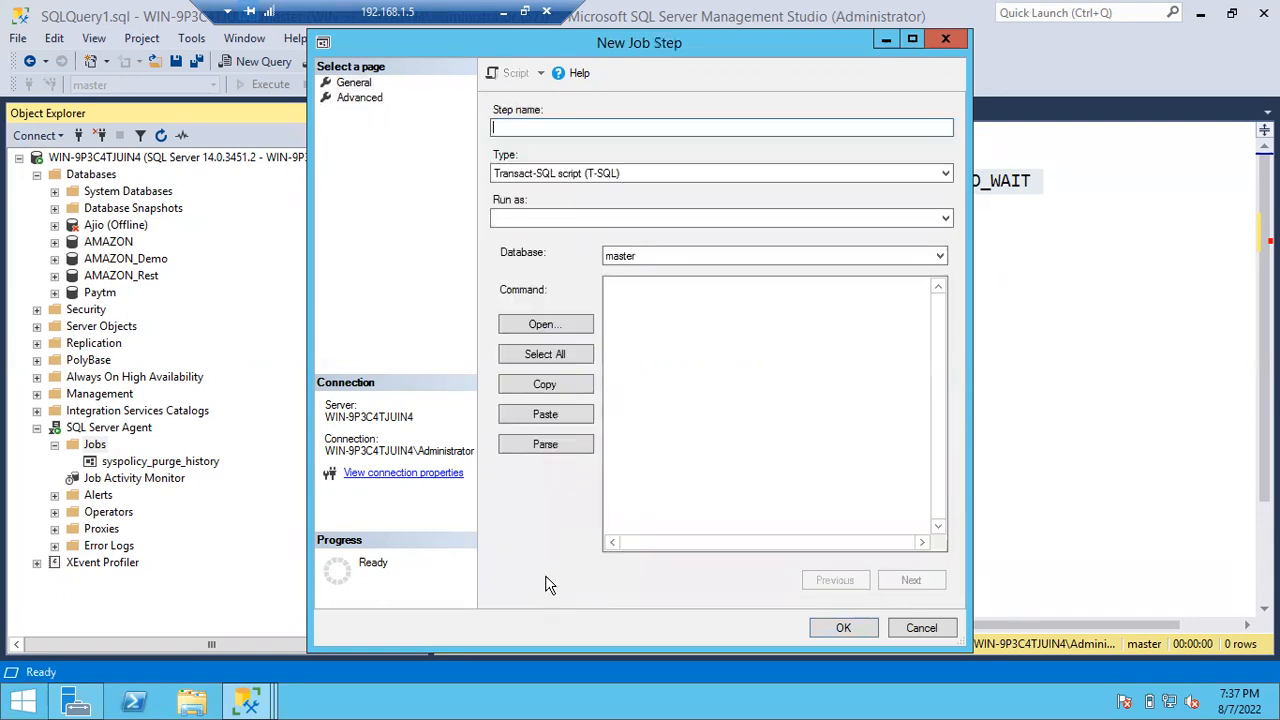
pyautogui.write('FullBackup')
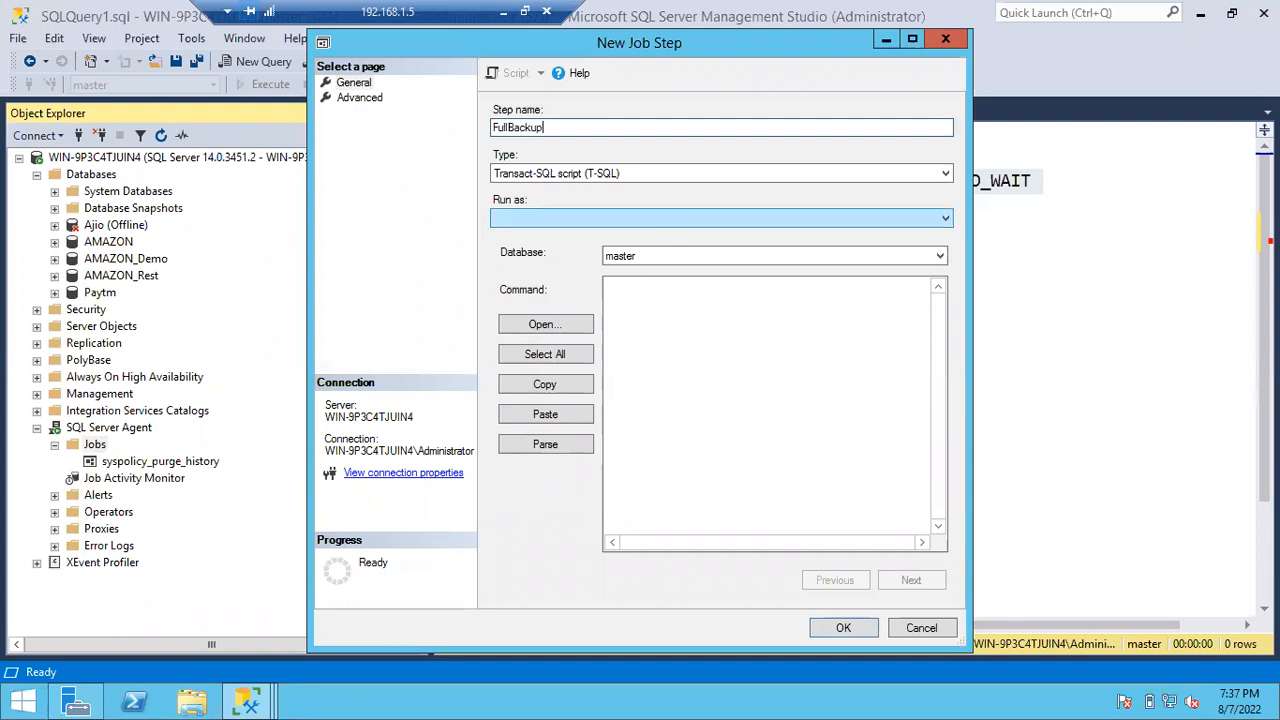
pyautogui.click(582, 180)
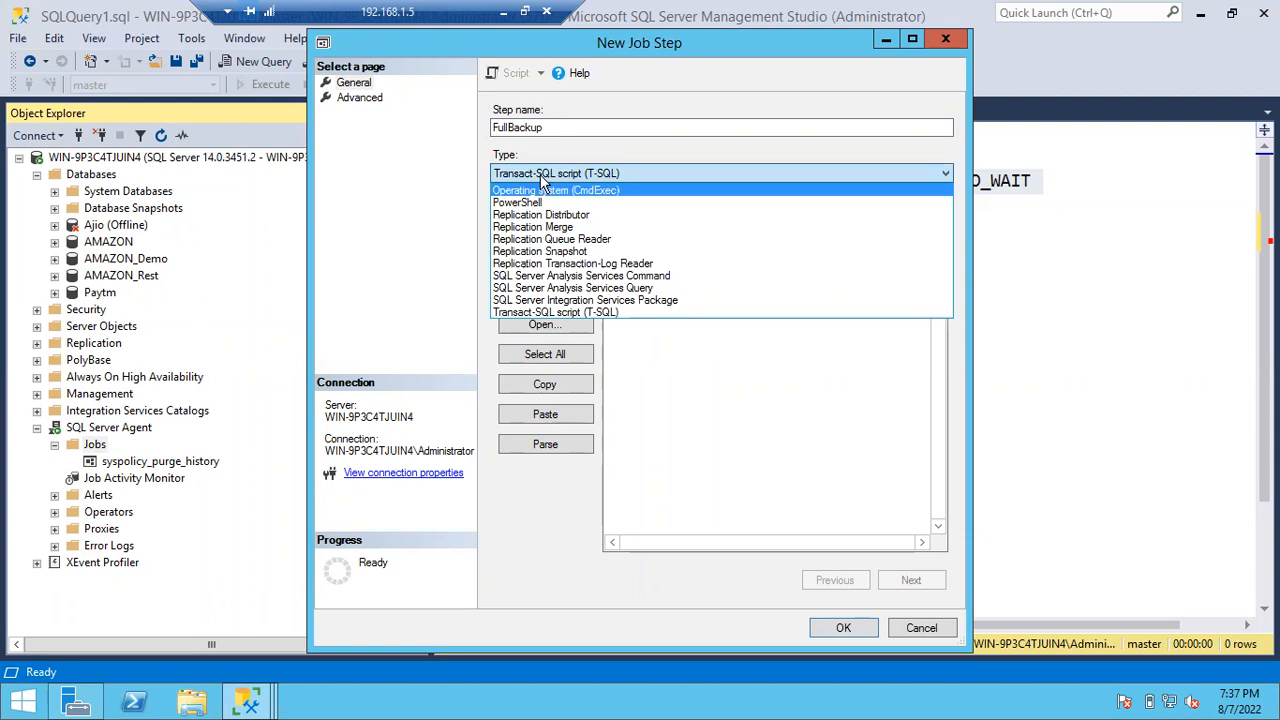
pyautogui.click(540, 174)
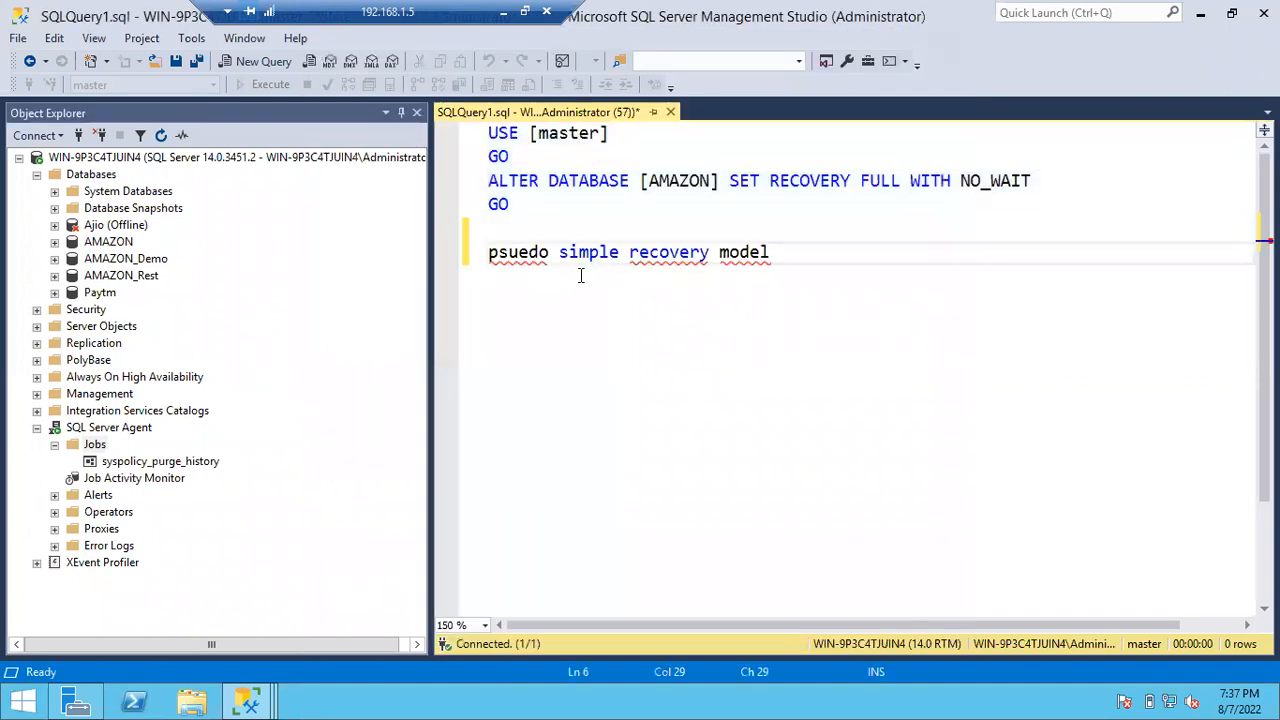
# - Highlight the ALTER DATABASE script in the query editor as a T-SQL example and return to the New Job Step dialog
pyautogui.moveTo(620, 205); pyautogui.dragTo(470, 157)
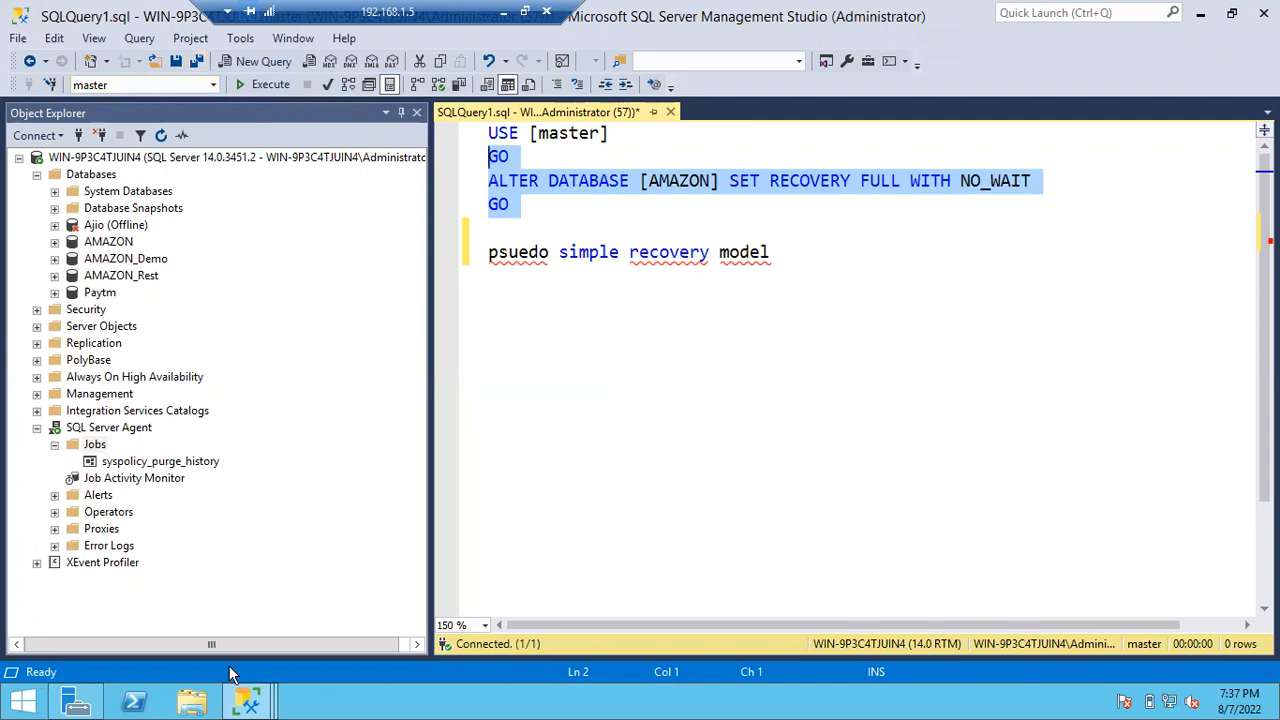
pyautogui.click(247, 705)
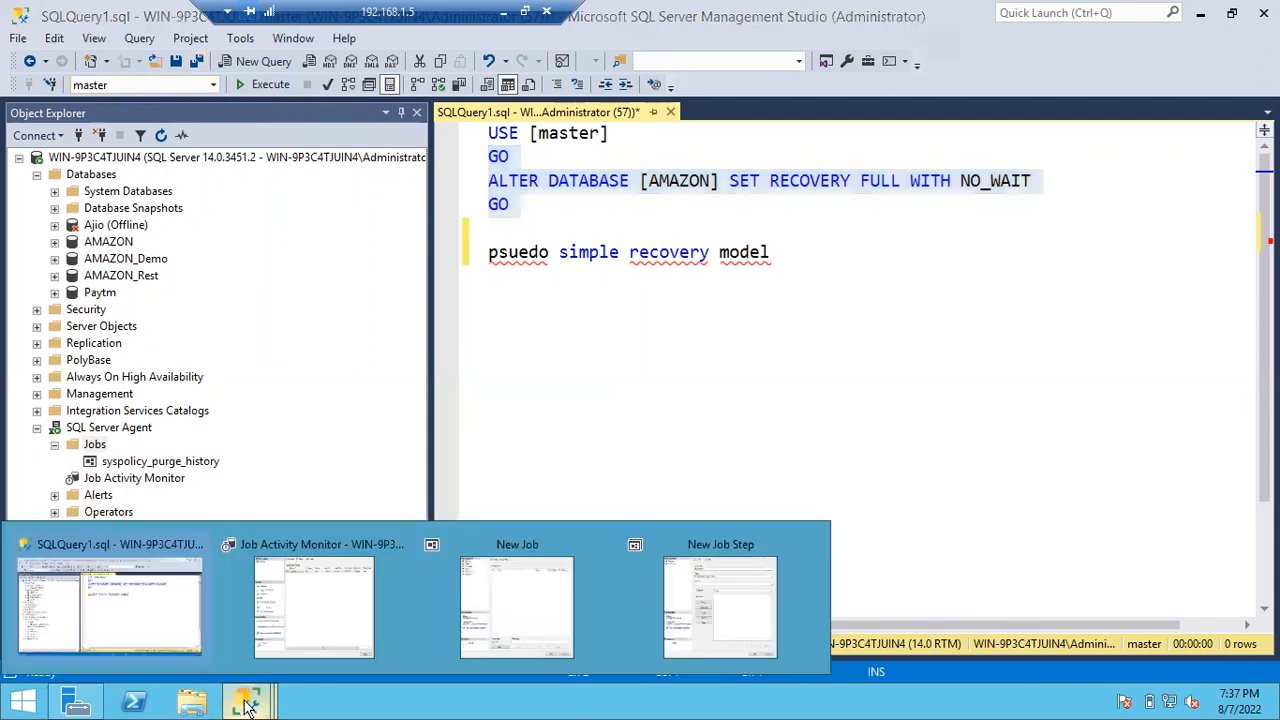
pyautogui.click(699, 609)
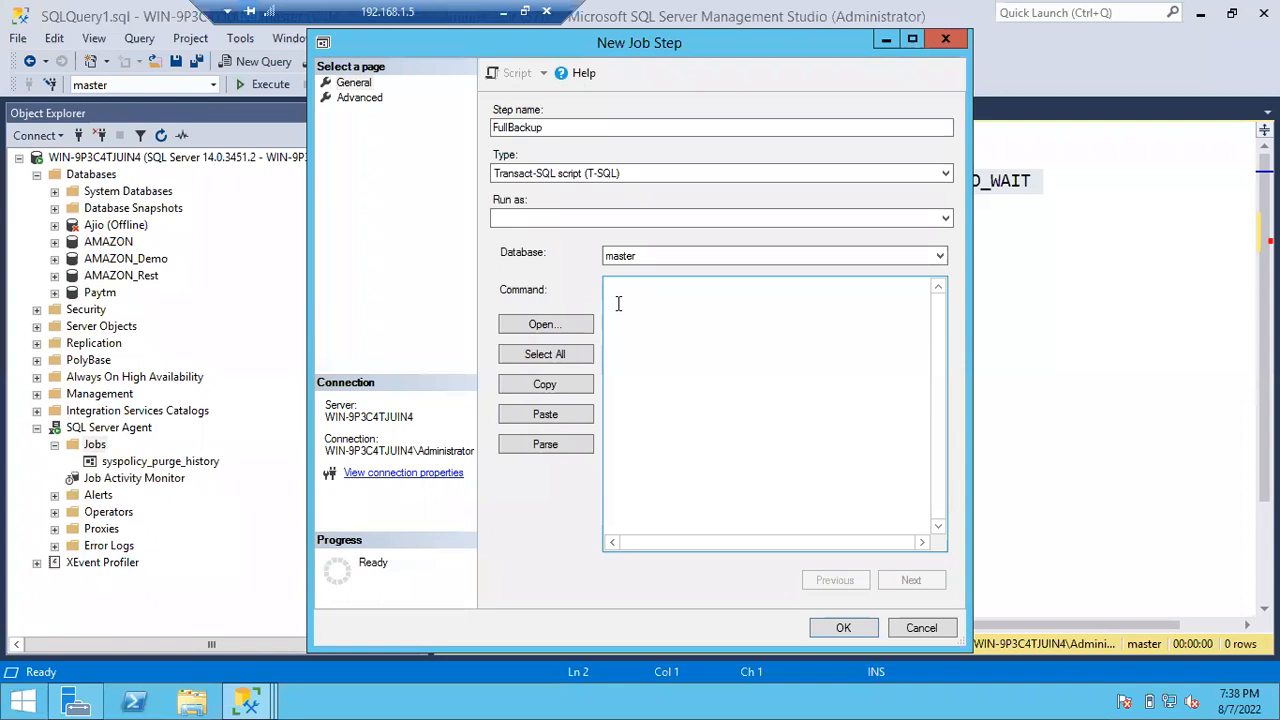
# - Enter the step command "Backup Database Paytm to disk='Paytm_Full_Backup_08072022.bak'"
pyautogui.click(618, 304)
pyautogui.write('Ba')
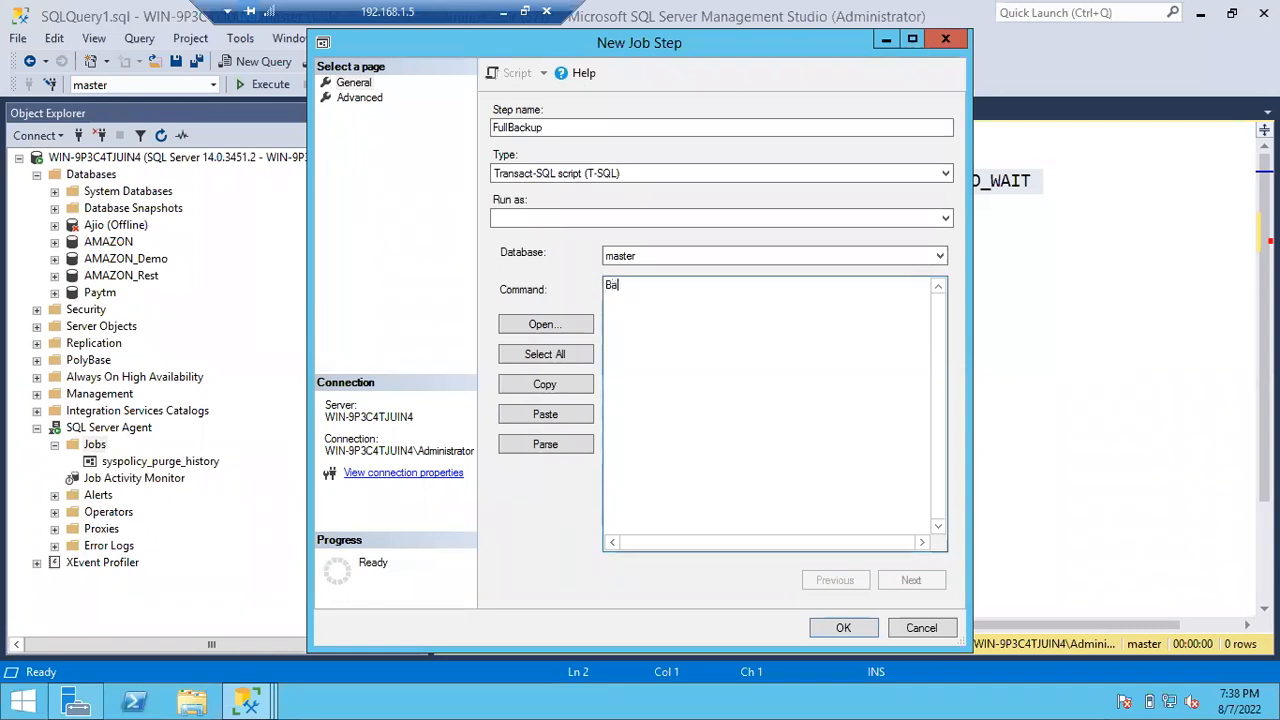
pyautogui.write('ckup Database Am')
pyautogui.press('BackSpace')
pyautogui.press('BackSpace')
pyautogui.write('Paytm to ')
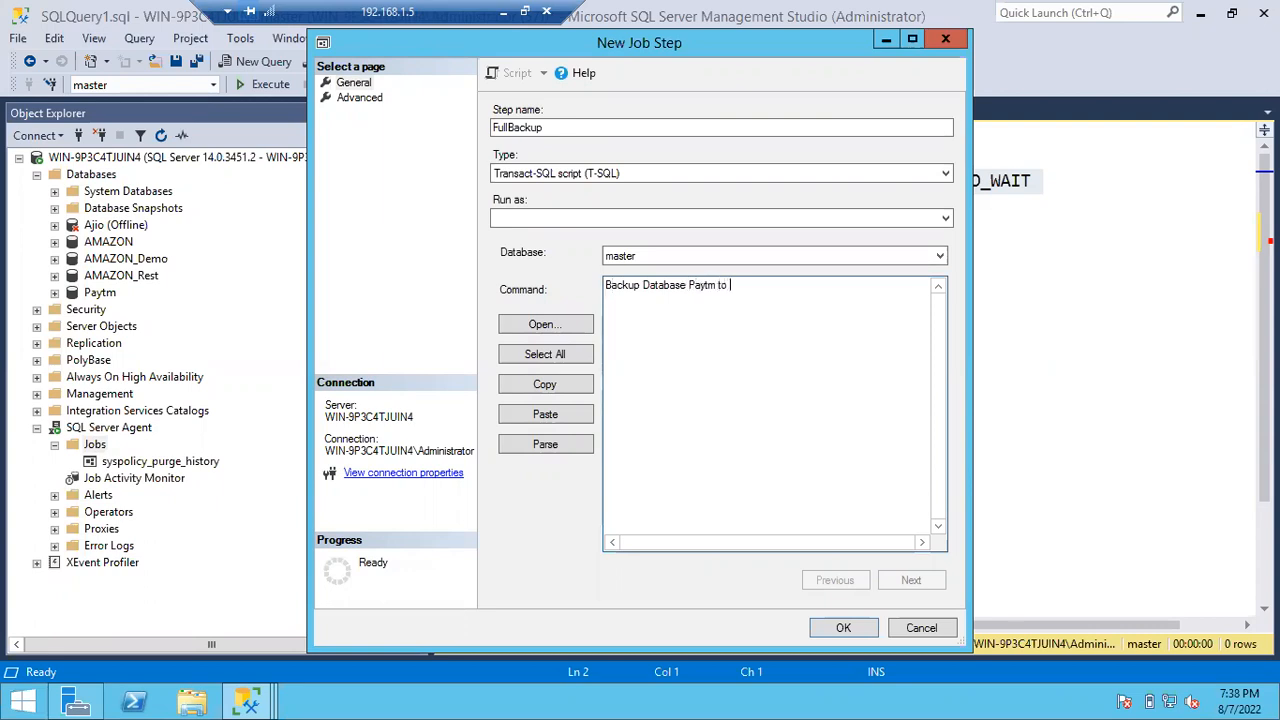
pyautogui.write("disk='Paytm_Full_Backup_08072022")
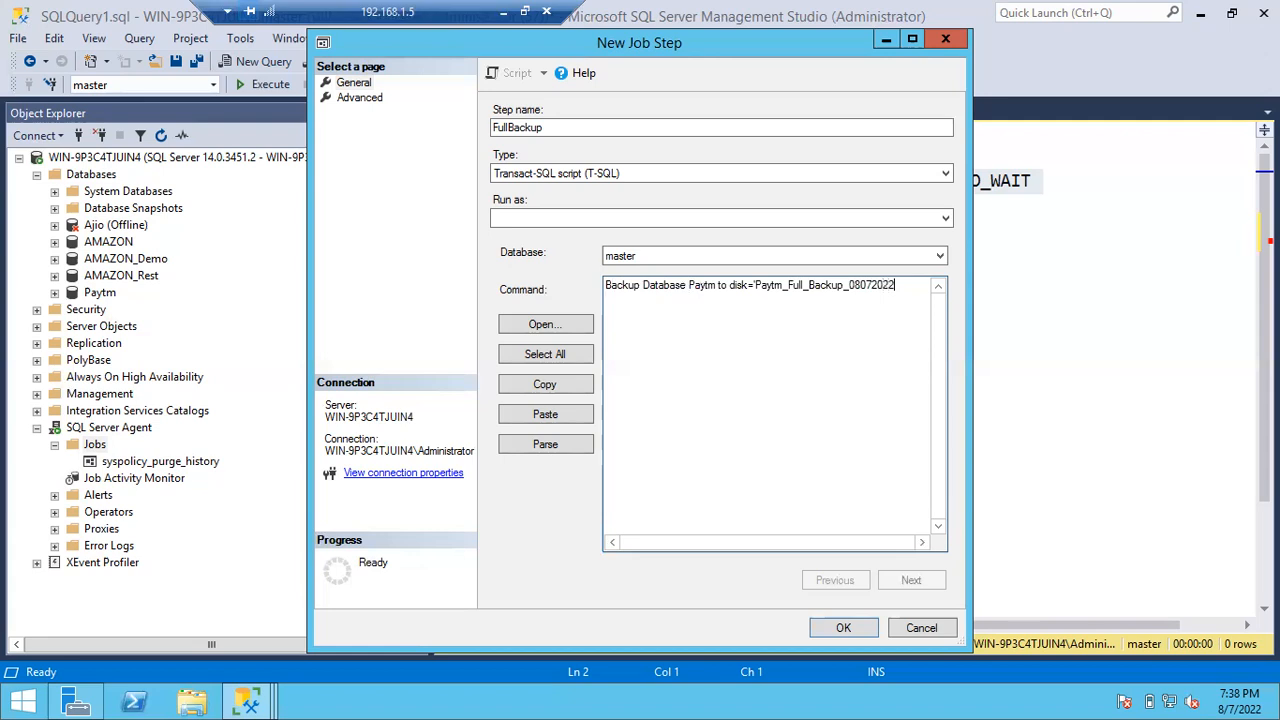
pyautogui.write(".bak'")
# - Parse the backup command to check its syntax and dismiss the result message
pyautogui.click(543, 356)
pyautogui.click(548, 442)
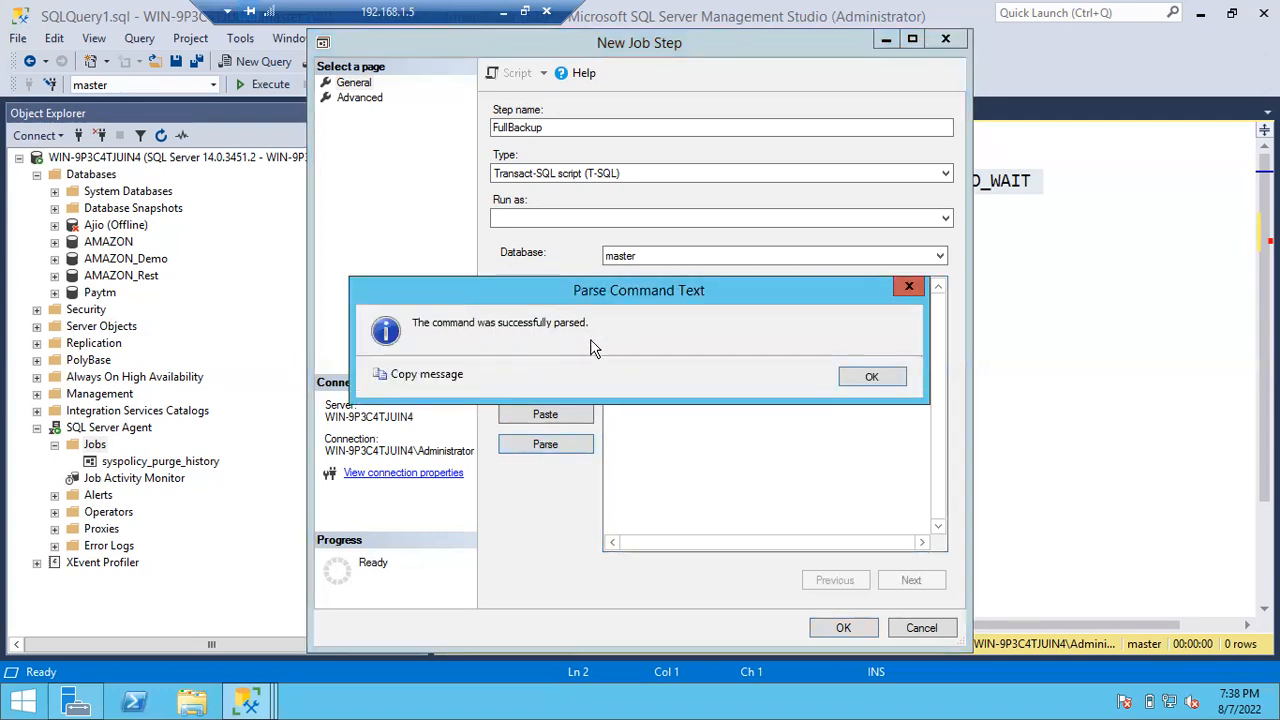
pyautogui.click(898, 377)
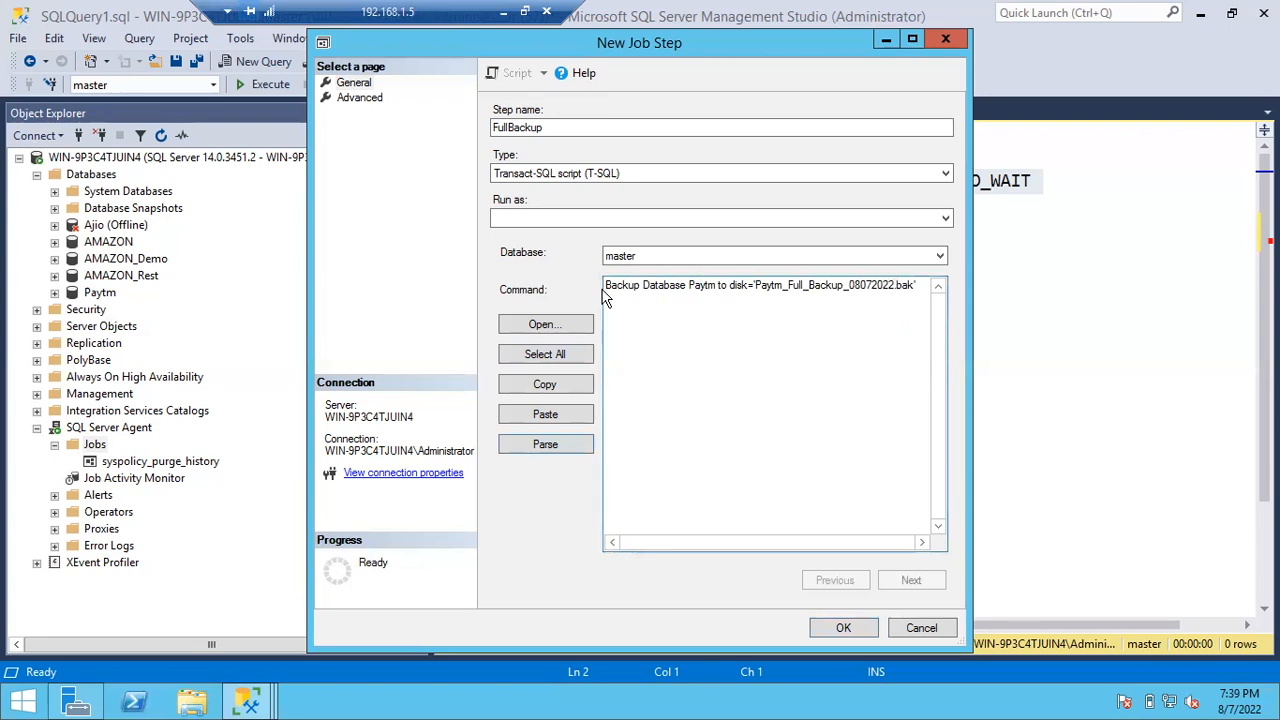
pyautogui.moveTo(604, 288); pyautogui.dragTo(808, 287)
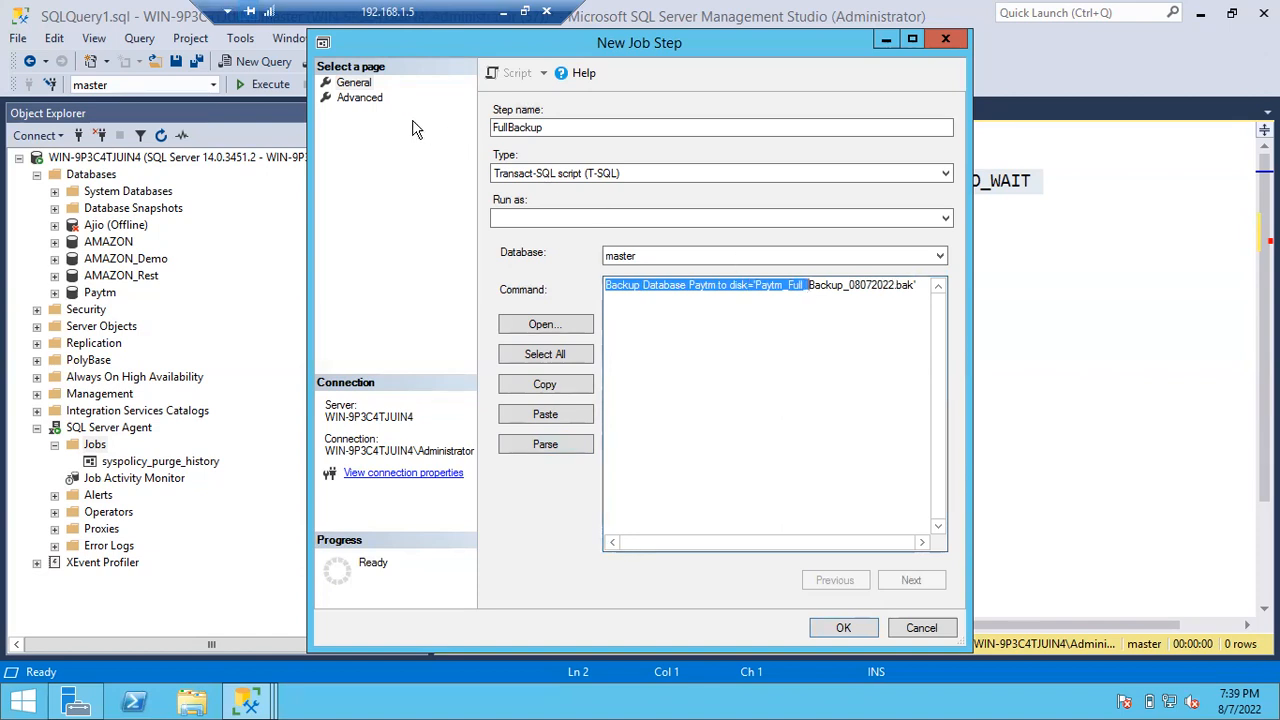
# - In the job step's advanced settings, set the on success action to "Quit the job reporting success"
pyautogui.click(372, 102)
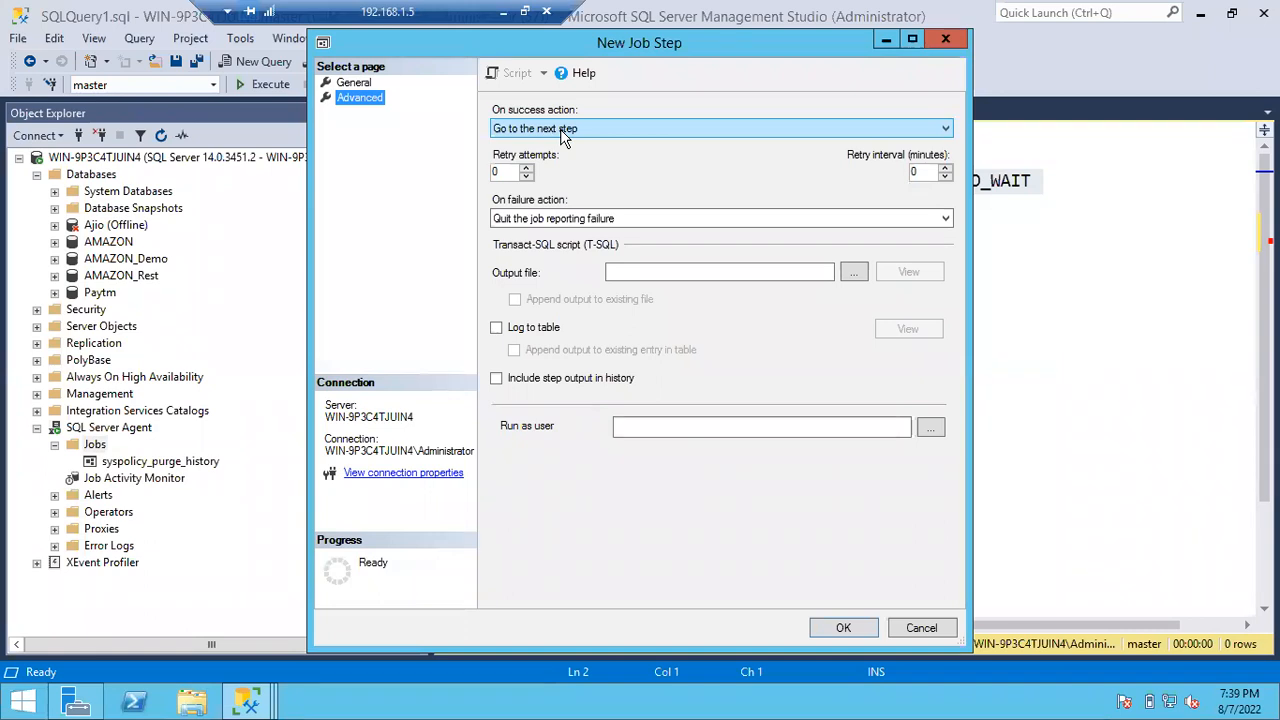
pyautogui.click(520, 133)
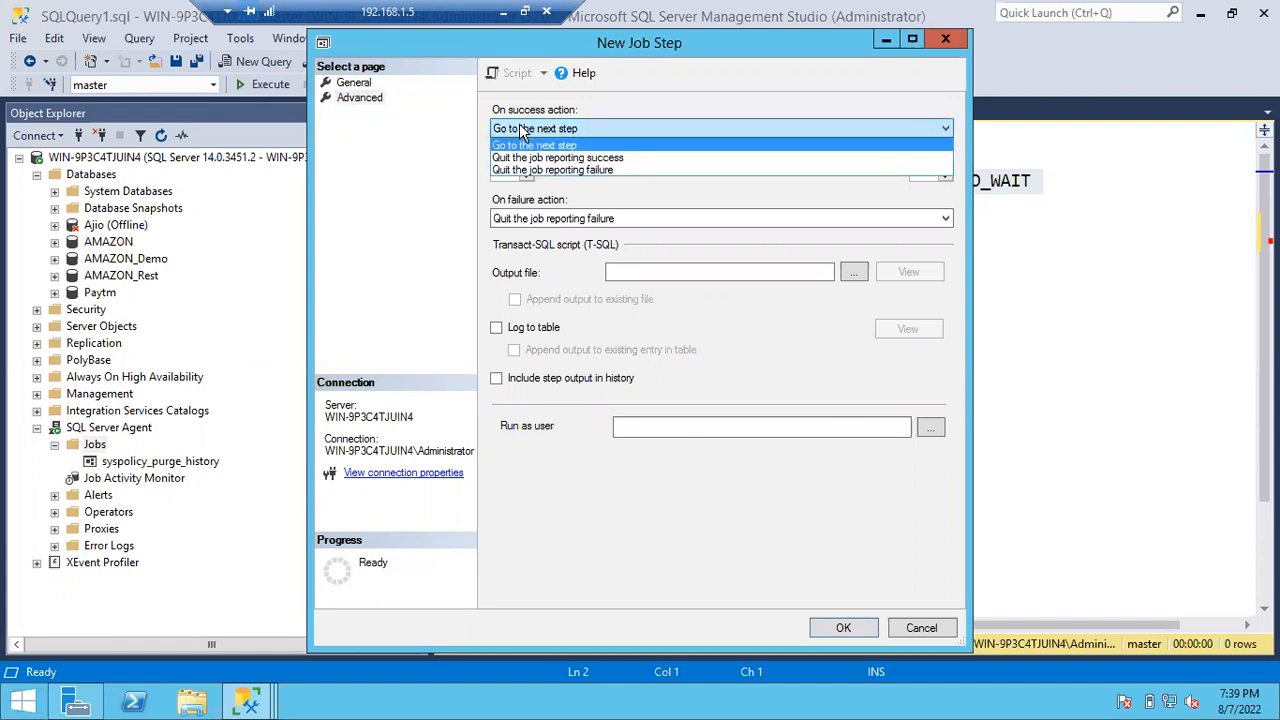
pyautogui.click(522, 158)
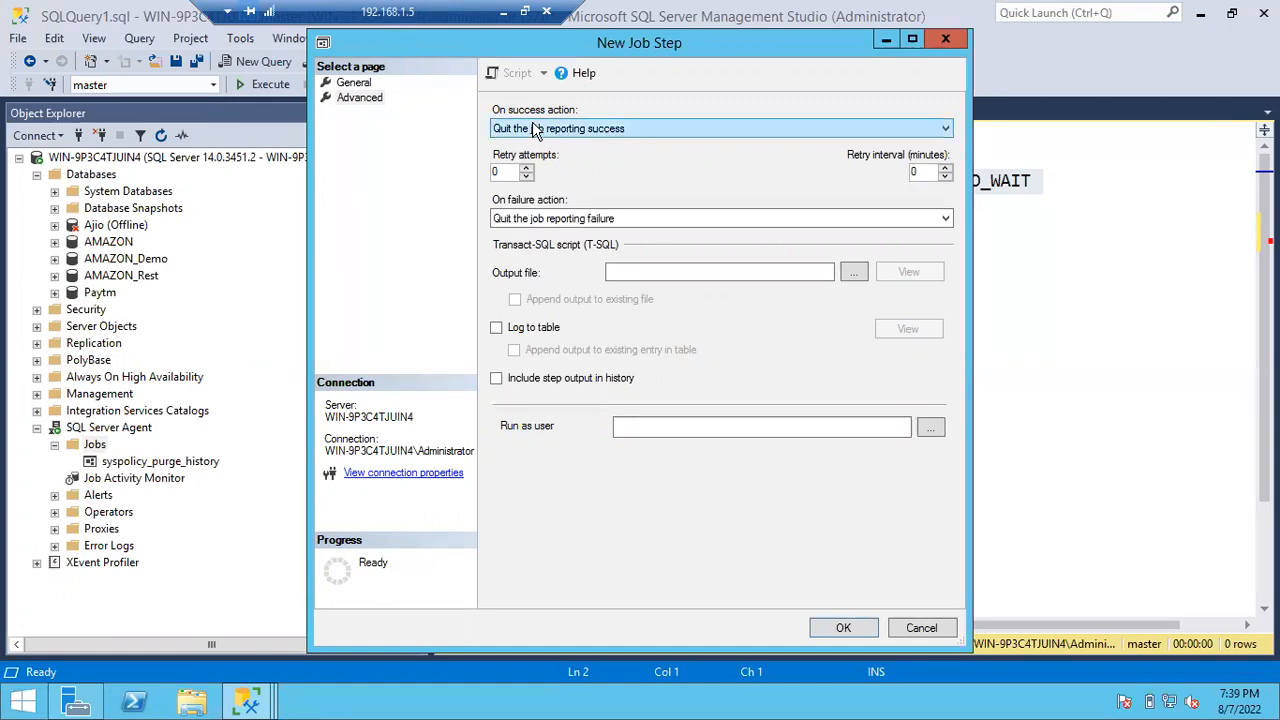
pyautogui.click(532, 130)
pyautogui.click(534, 146)
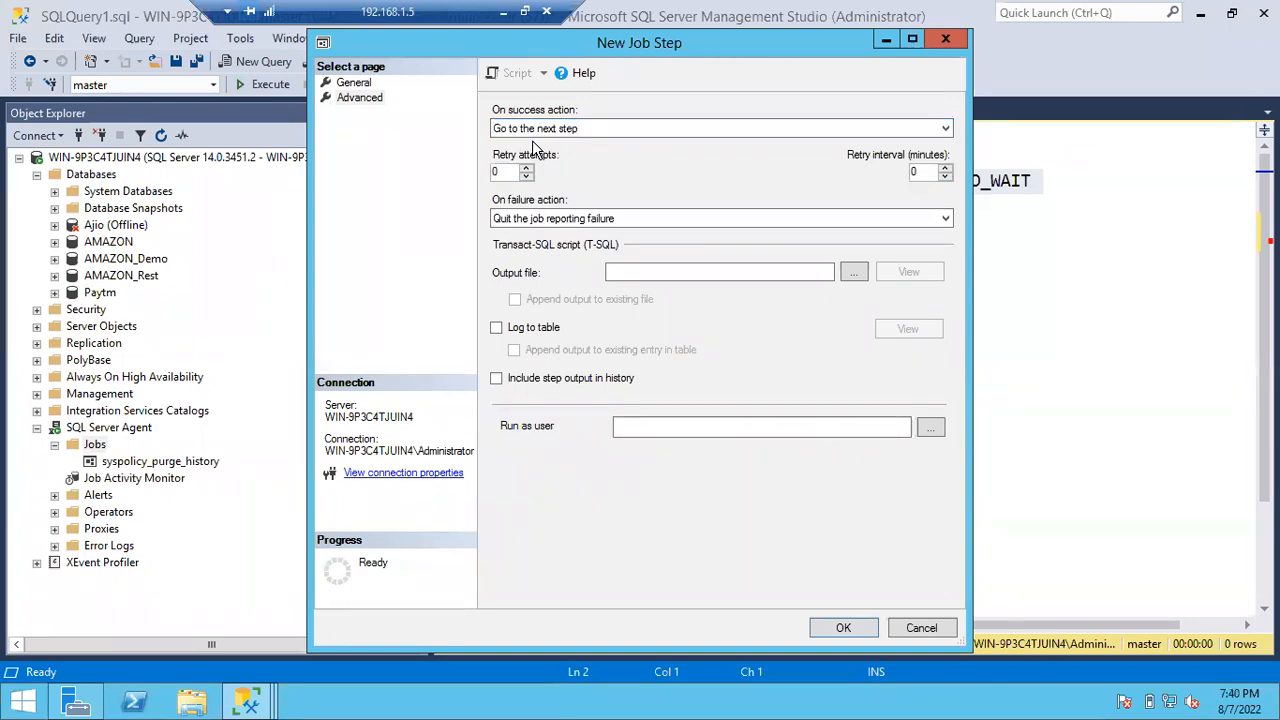
pyautogui.click(532, 126)
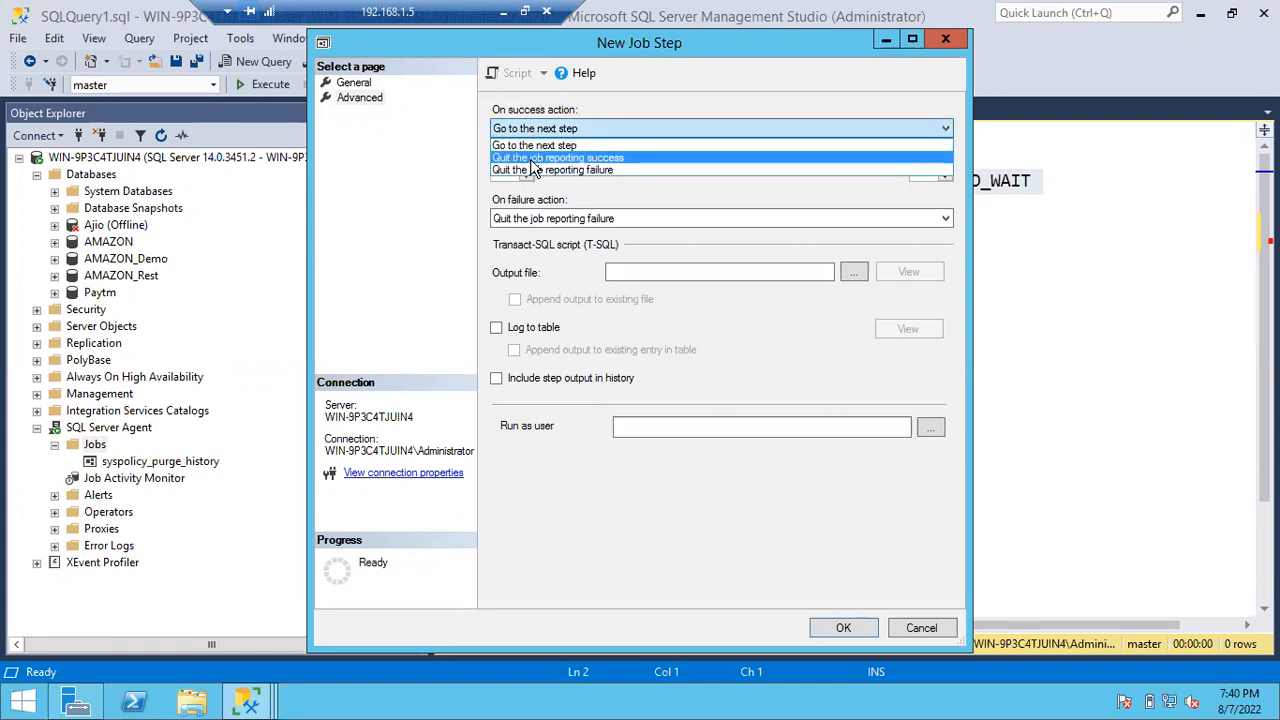
pyautogui.click(530, 160)
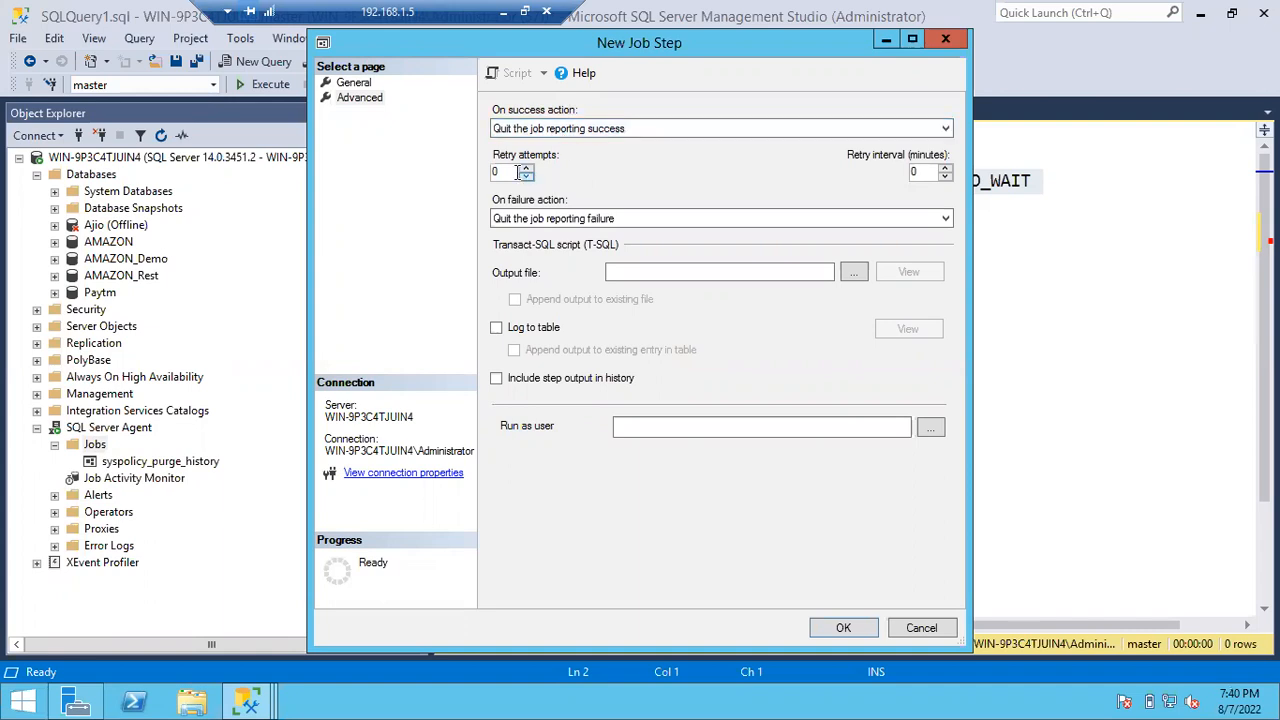
# - Set the job step's retry attempts to 2 and its retry interval to 5 minutes
pyautogui.moveTo(513, 172); pyautogui.dragTo(490, 180)
pyautogui.write('2')
pyautogui.press('Tab')
pyautogui.write('5')
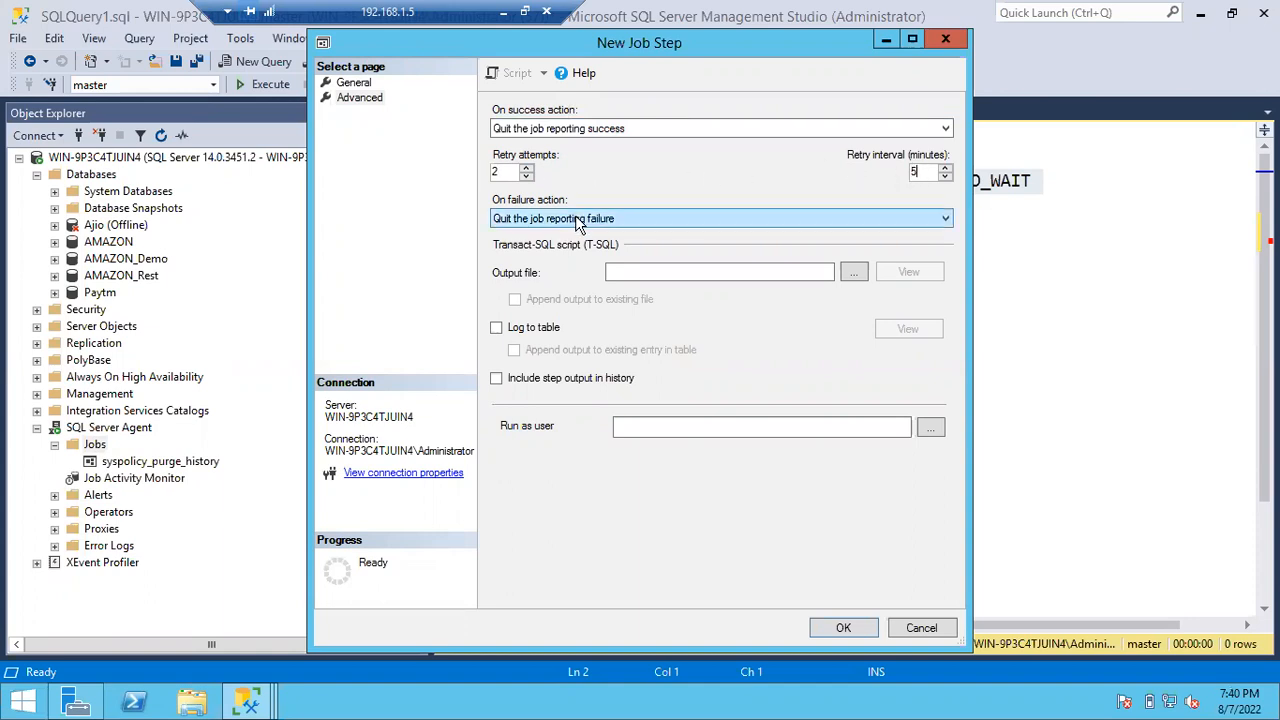
pyautogui.doubleClick(501, 173)
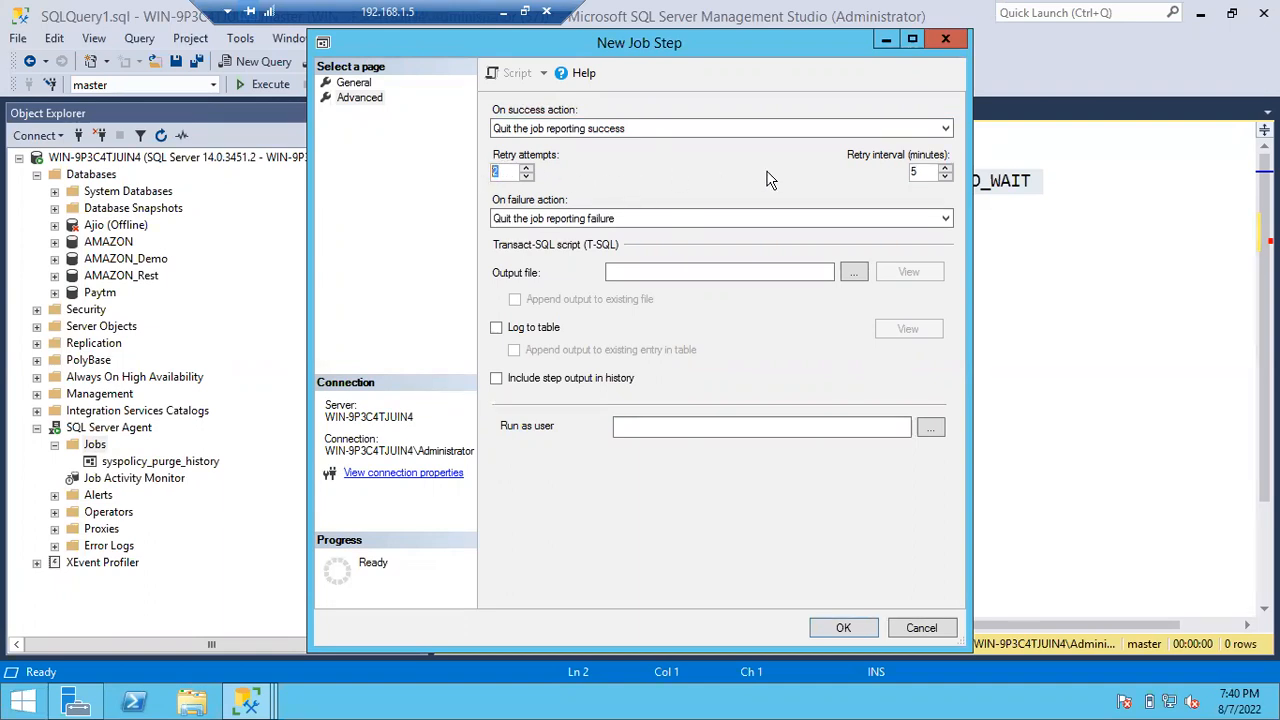
pyautogui.click(927, 172)
pyautogui.click(509, 171)
pyautogui.click(914, 171)
# - Reset the job step's retry attempts and retry interval to 0
pyautogui.doubleClick(505, 171)
pyautogui.write('0')
pyautogui.doubleClick(915, 171)
pyautogui.write('0')
# - Review the on failure options, keep "Quit the job reporting failure", and save the FullBackup step to the job
pyautogui.click(558, 218)
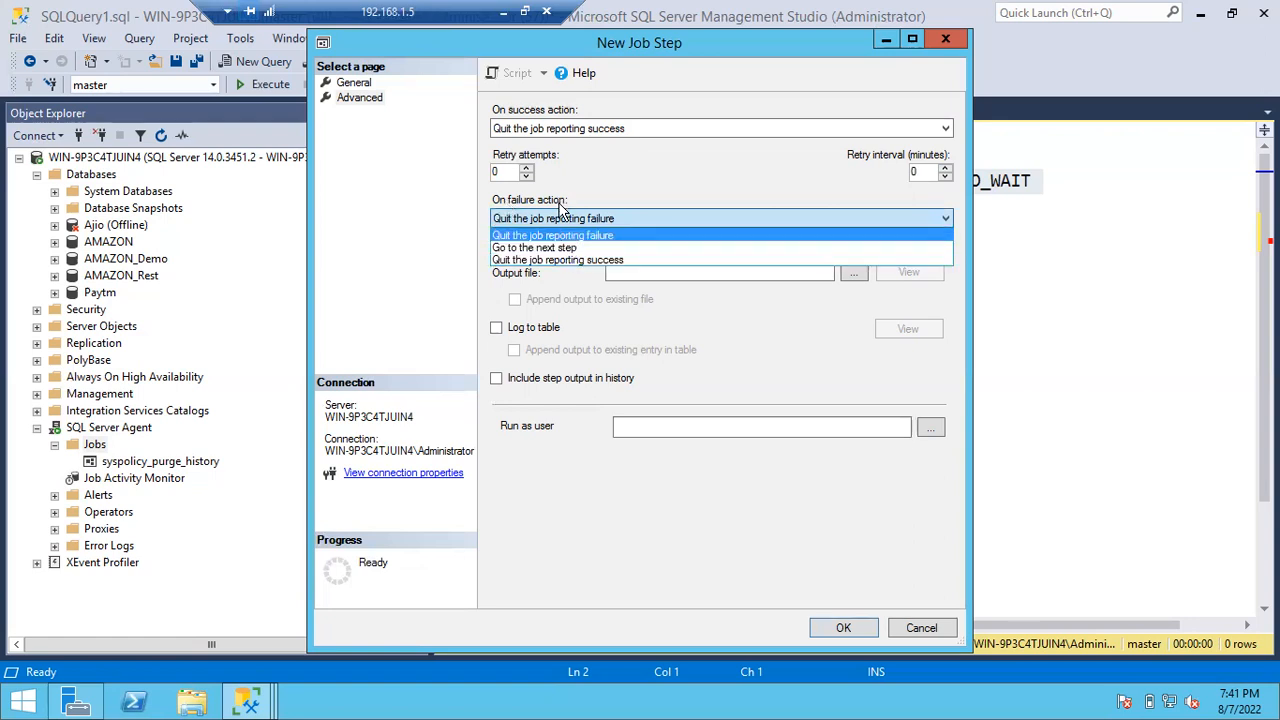
pyautogui.click(540, 224)
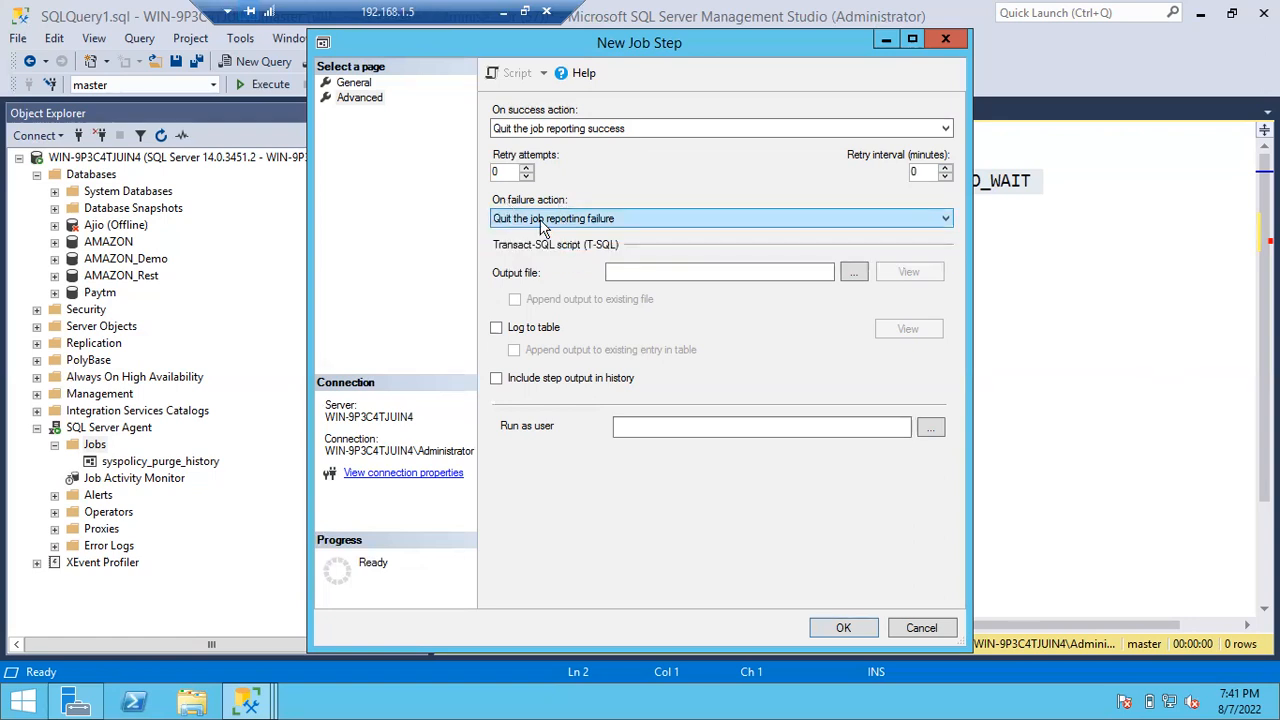
pyautogui.click(540, 222)
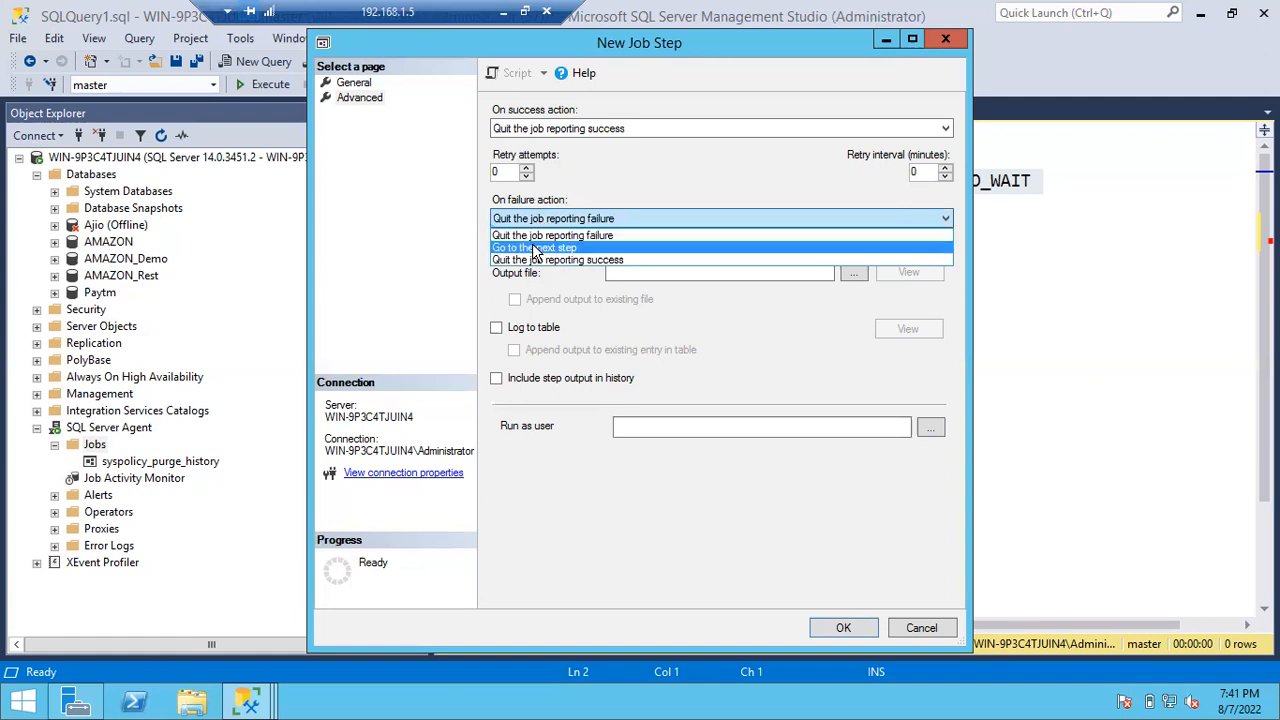
pyautogui.click(538, 224)
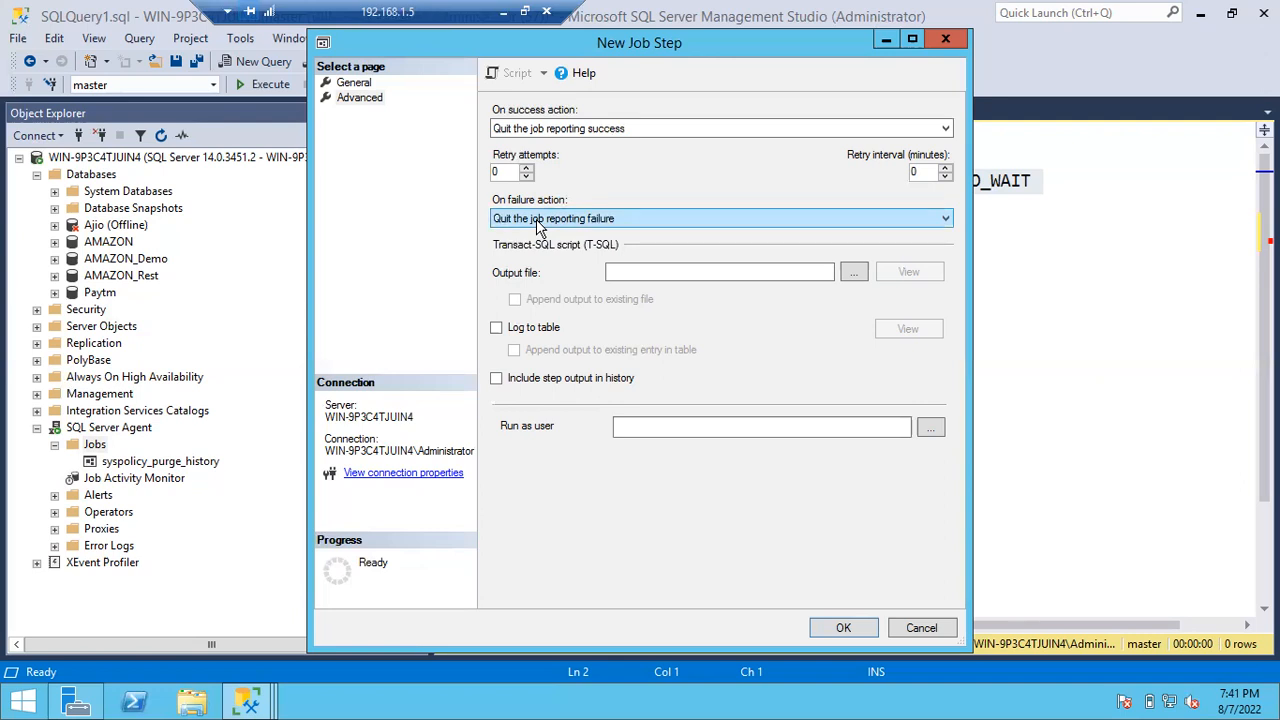
pyautogui.click(843, 629)
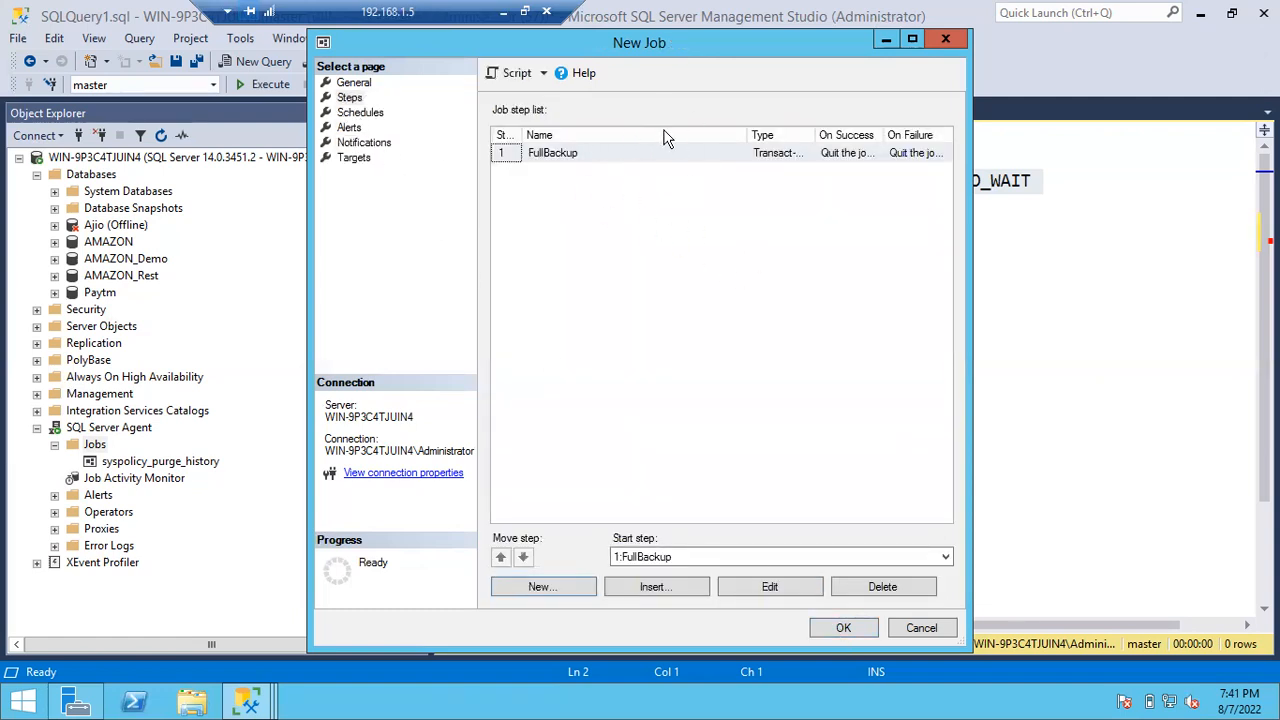
# - Add a new schedule to the job and name it FullBackupSch
pyautogui.click(368, 115)
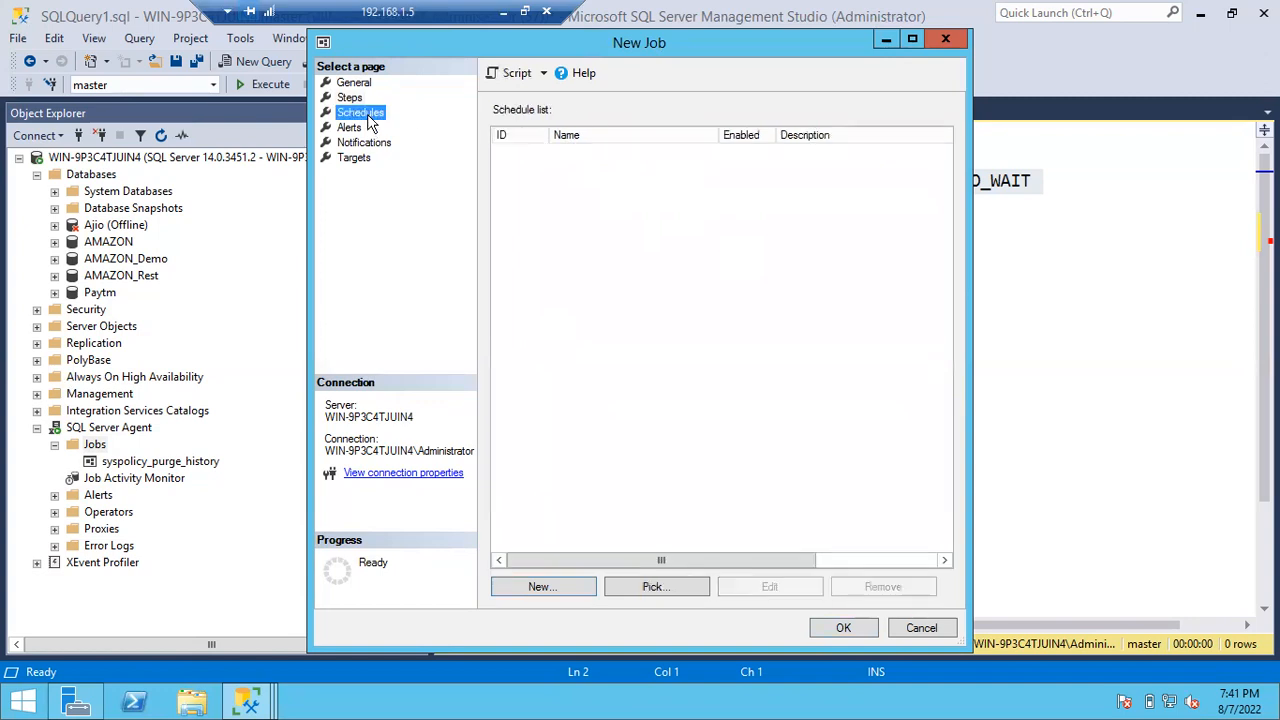
pyautogui.click(560, 586)
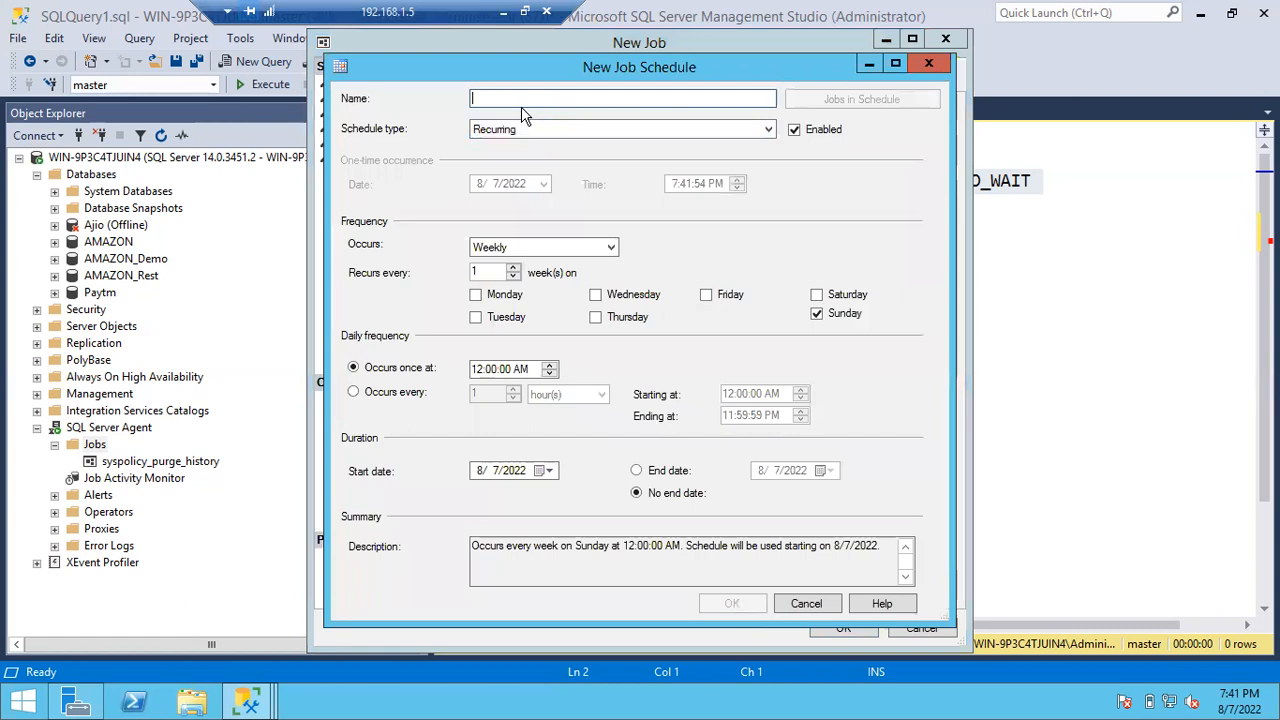
pyautogui.write('FullBackupSc')
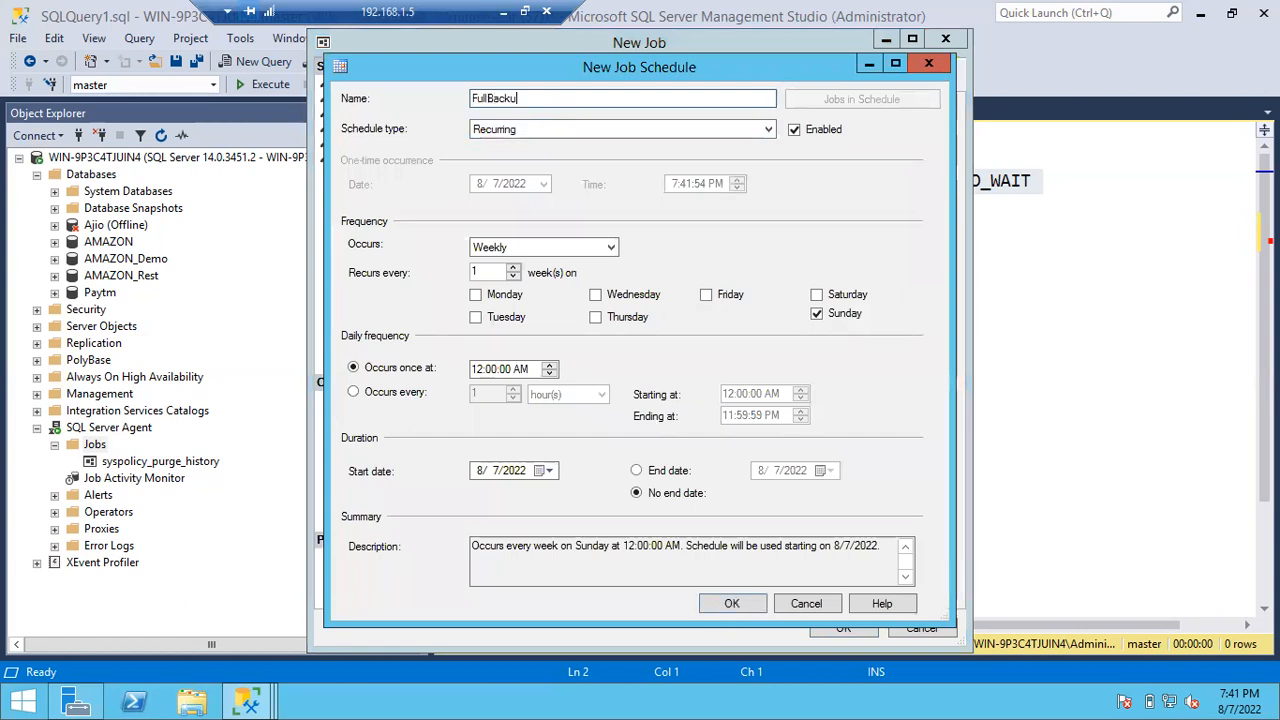
pyautogui.write('h')
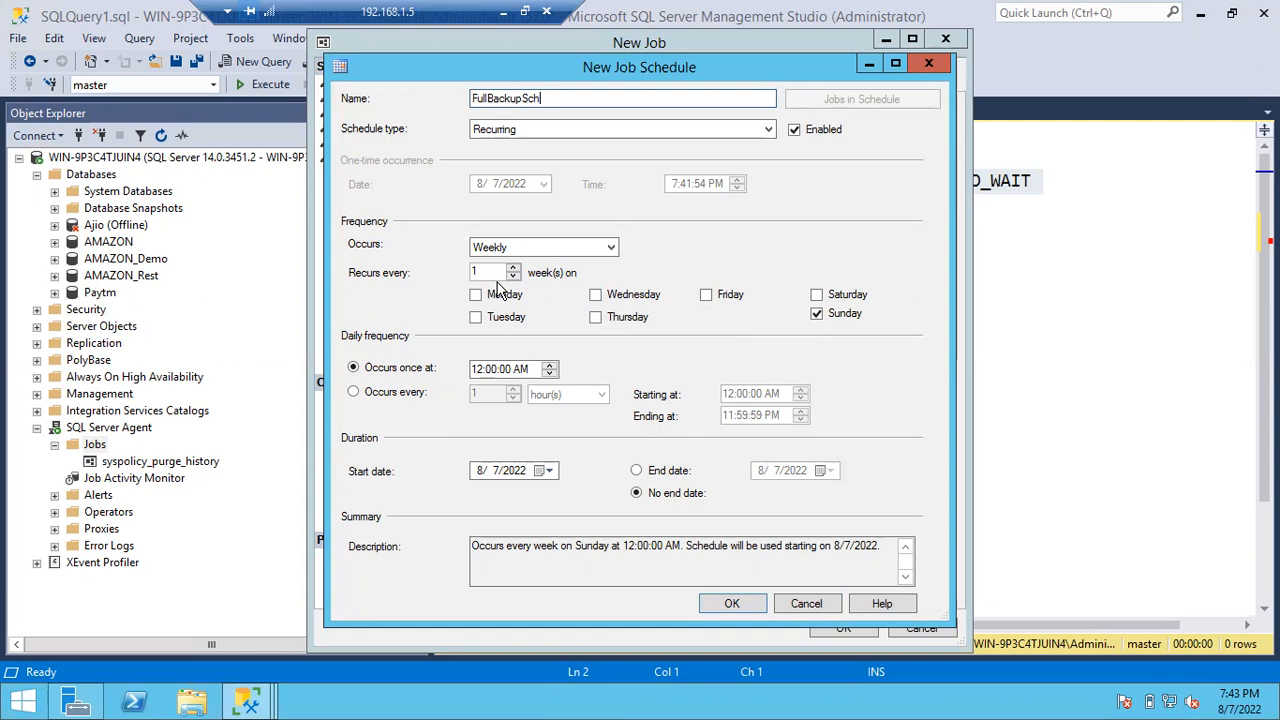
# - Set the schedule to occur daily, recurring every 1 day and repeating every 15 minutes
pyautogui.click(521, 250)
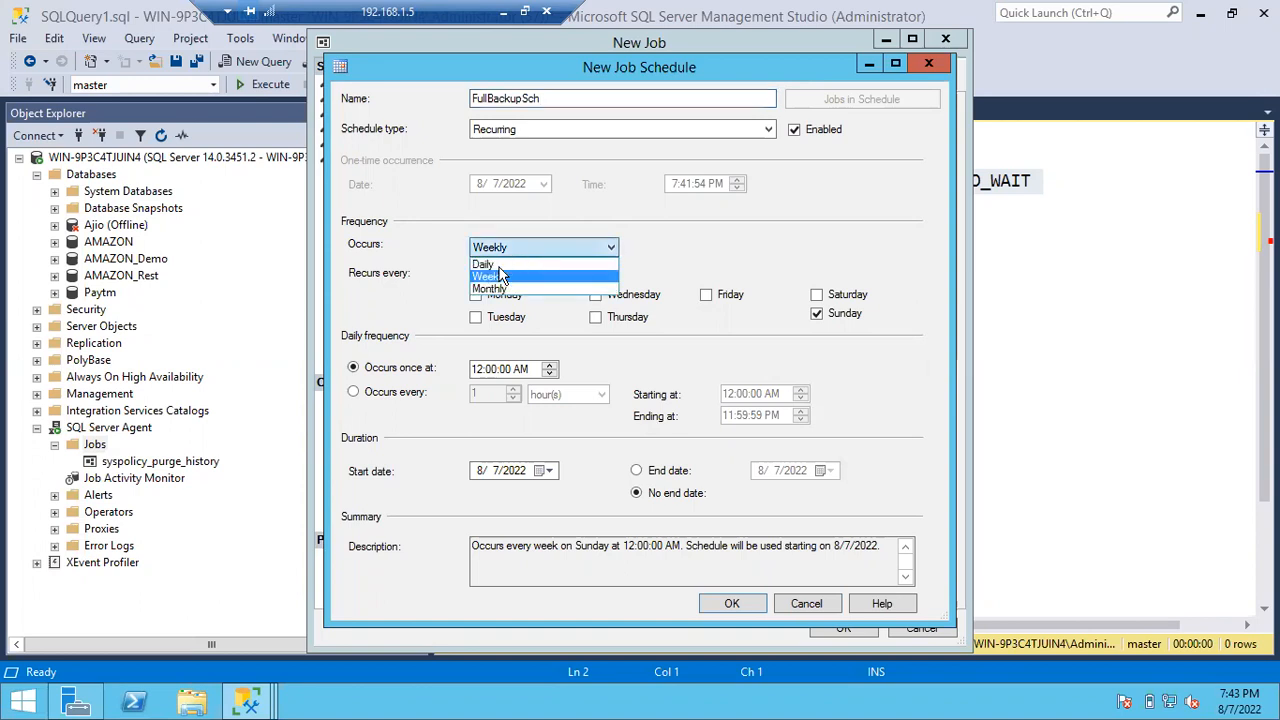
pyautogui.click(482, 264)
pyautogui.doubleClick(479, 271)
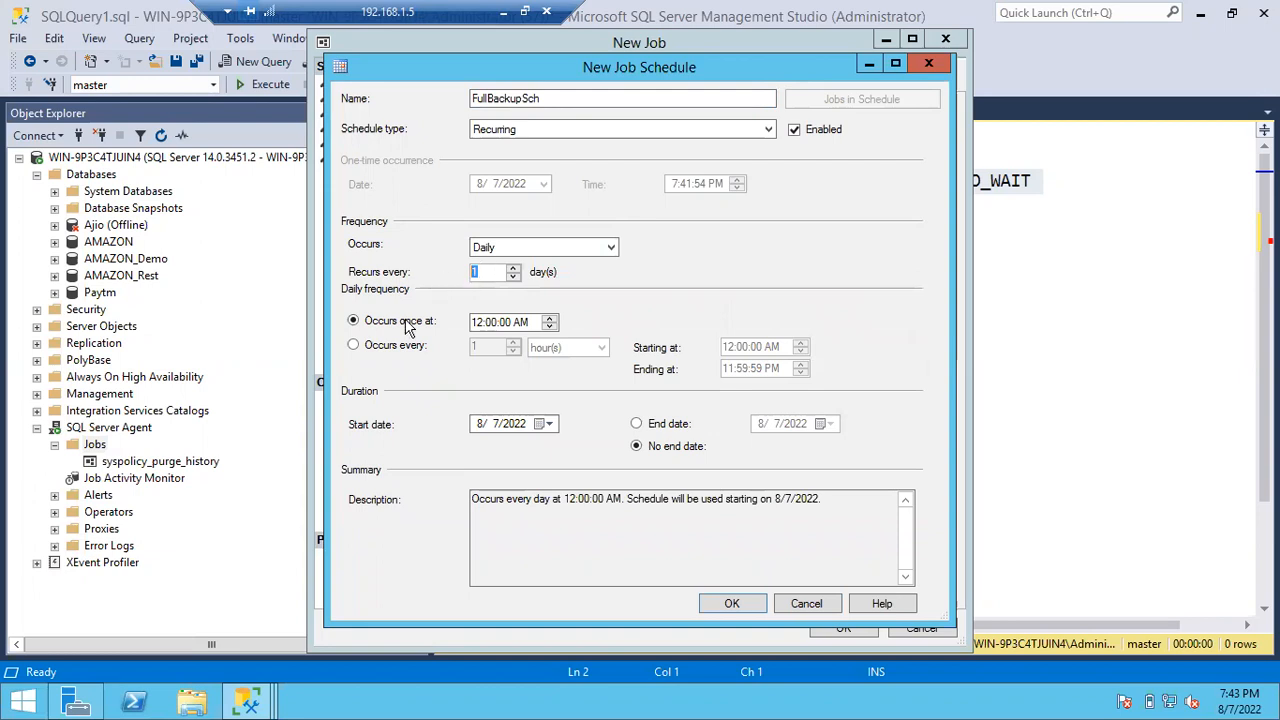
pyautogui.click(360, 347)
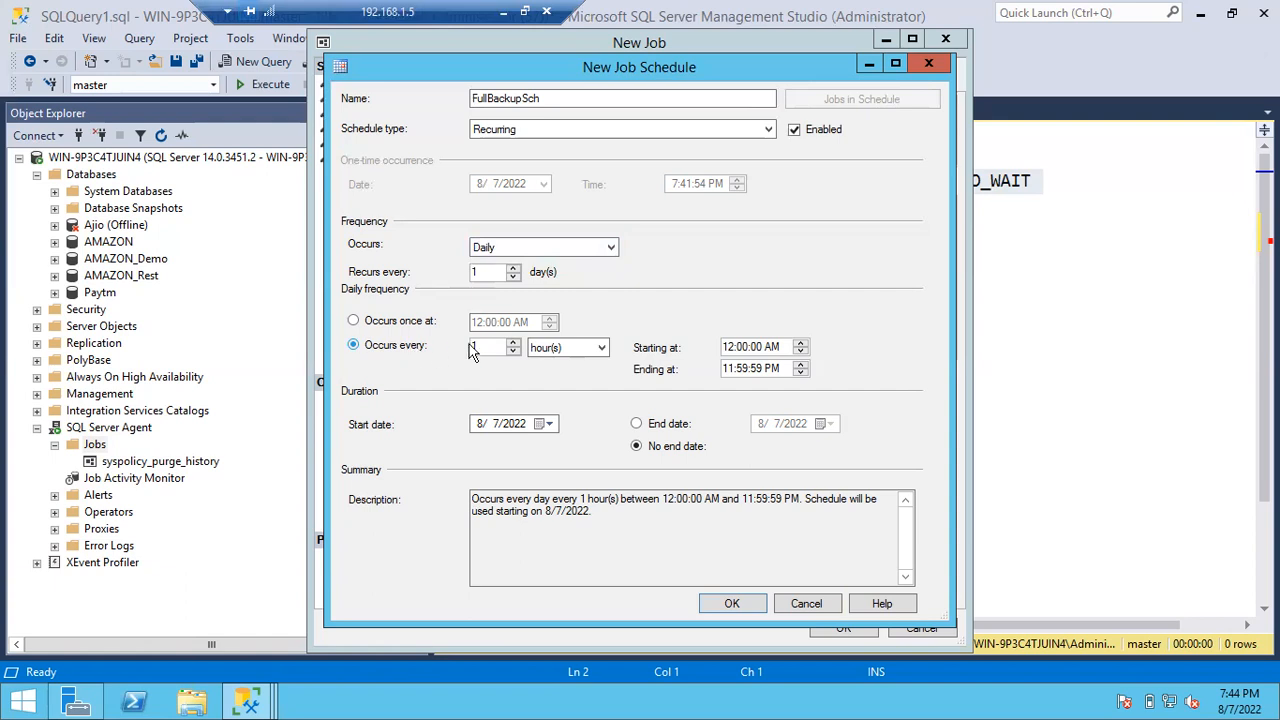
pyautogui.write('5')
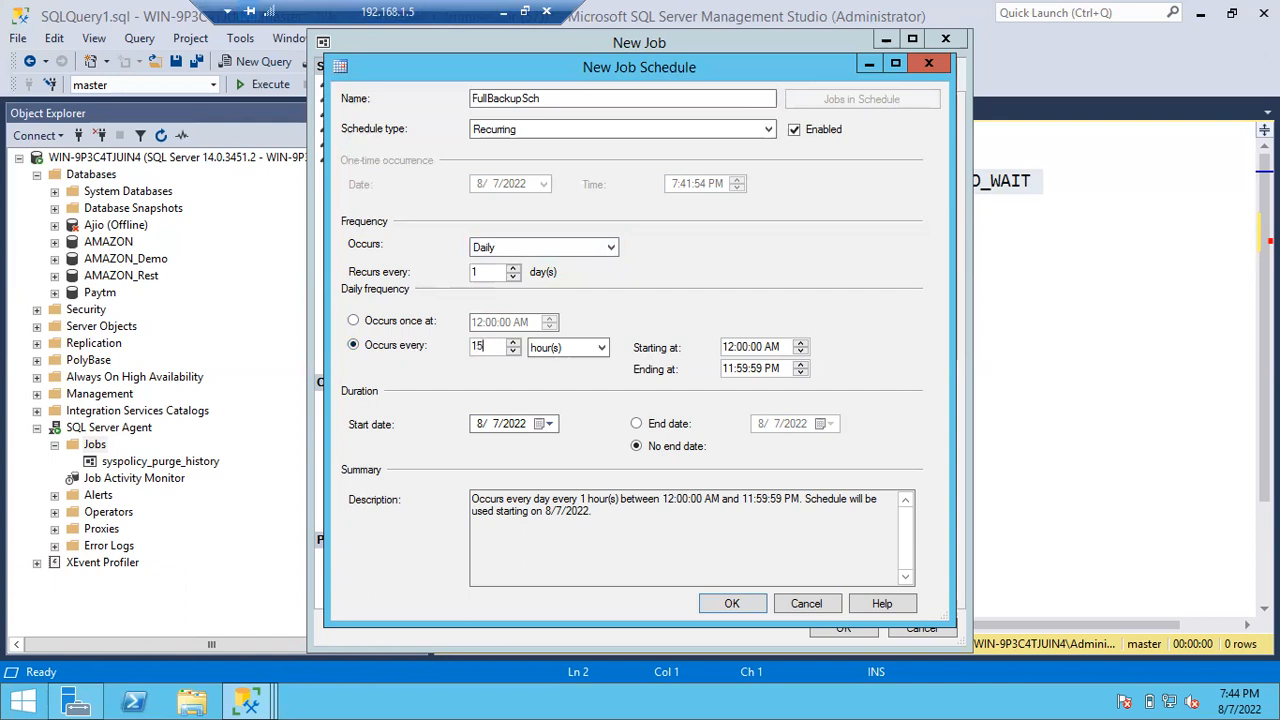
pyautogui.click(597, 349)
pyautogui.click(573, 378)
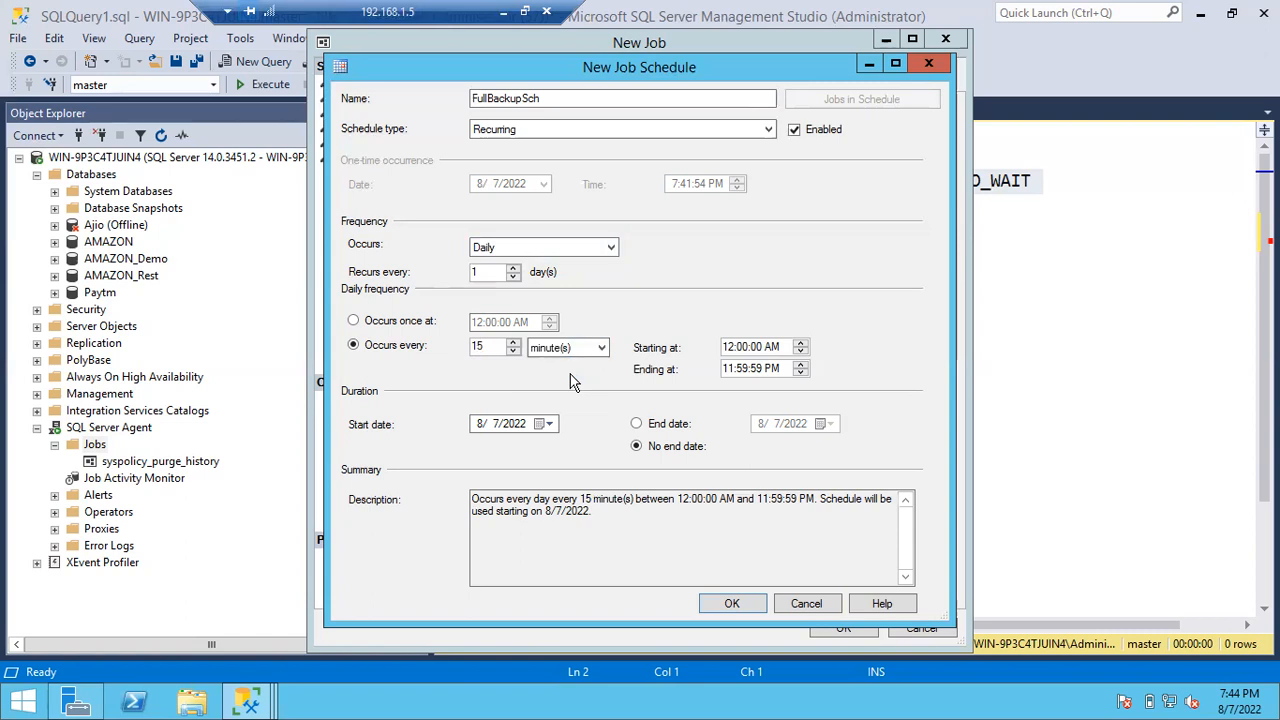
# - Make the schedule occur weekly on Sunday, once at 2:00:00 AM, and save it to the job
pyautogui.click(545, 250)
pyautogui.click(504, 277)
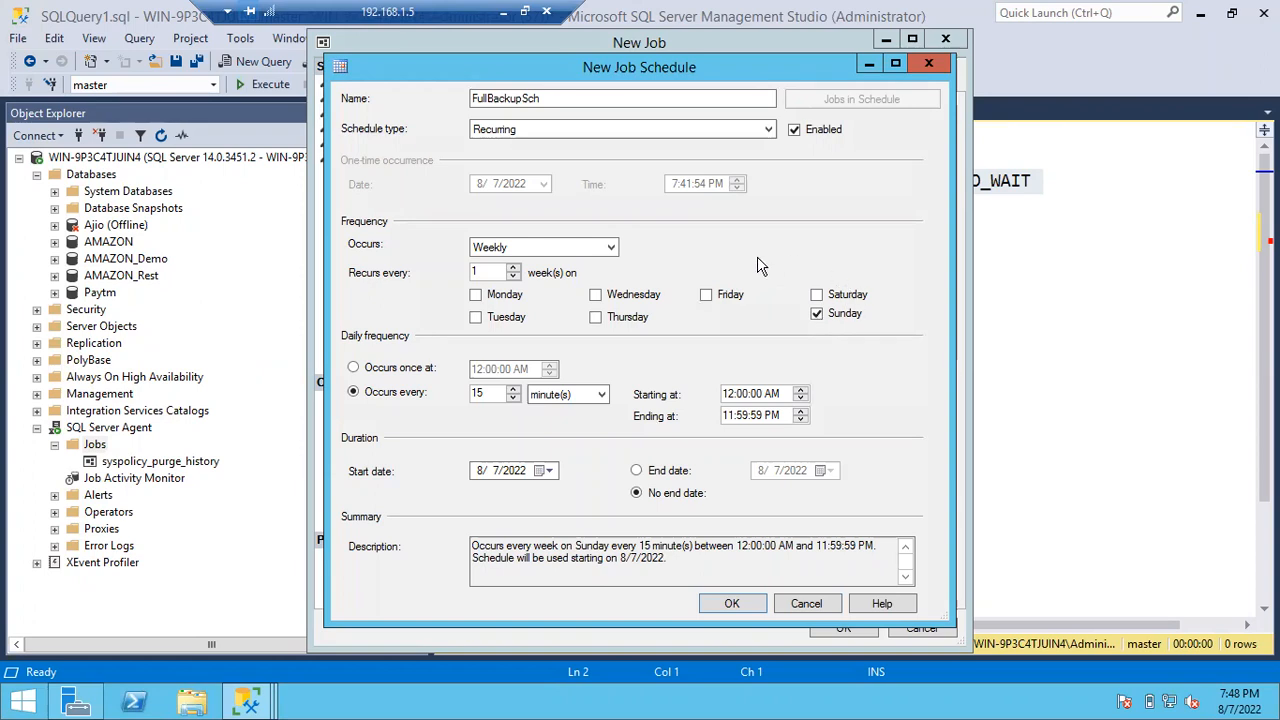
pyautogui.click(566, 247)
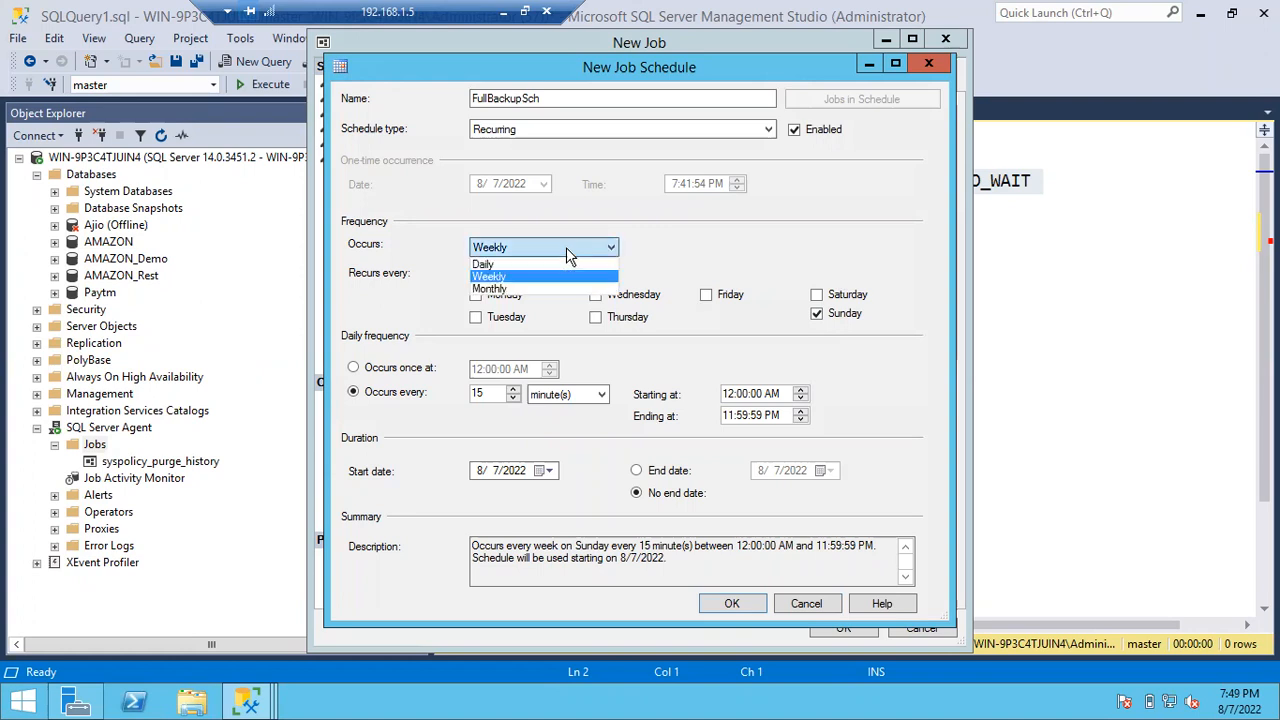
pyautogui.click(515, 277)
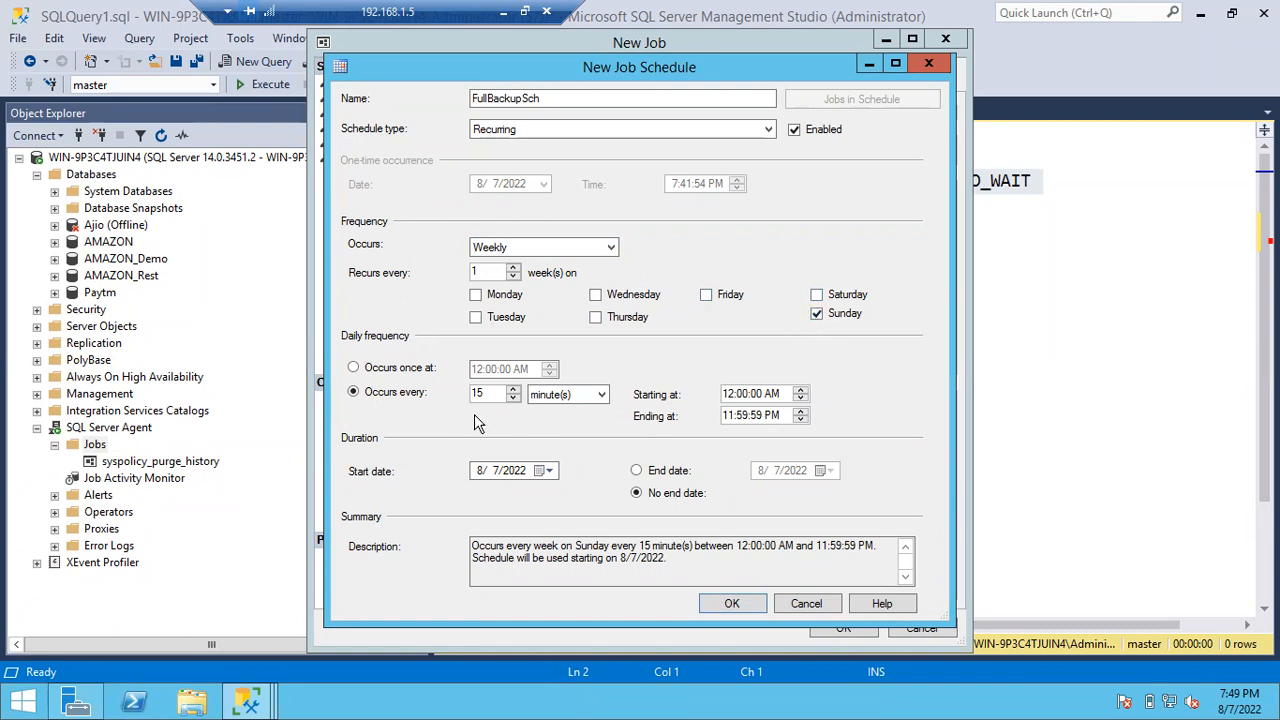
pyautogui.click(353, 367)
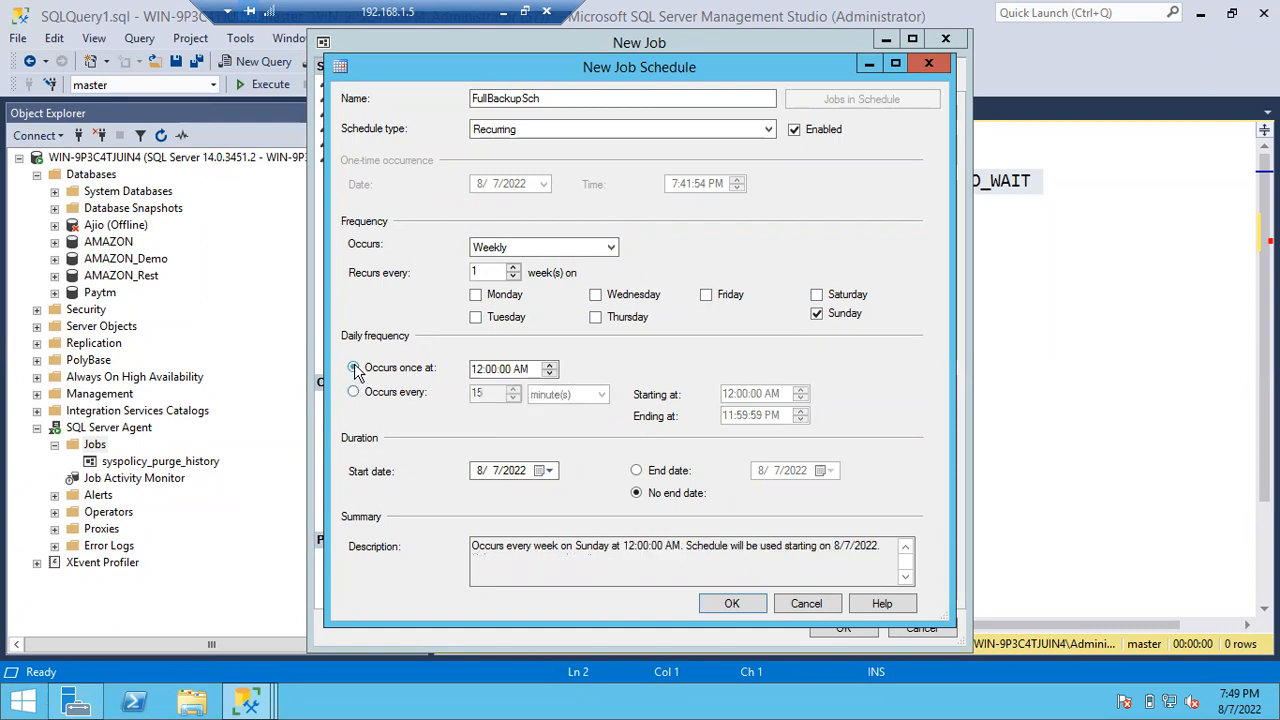
pyautogui.click(478, 369)
pyautogui.write('2')
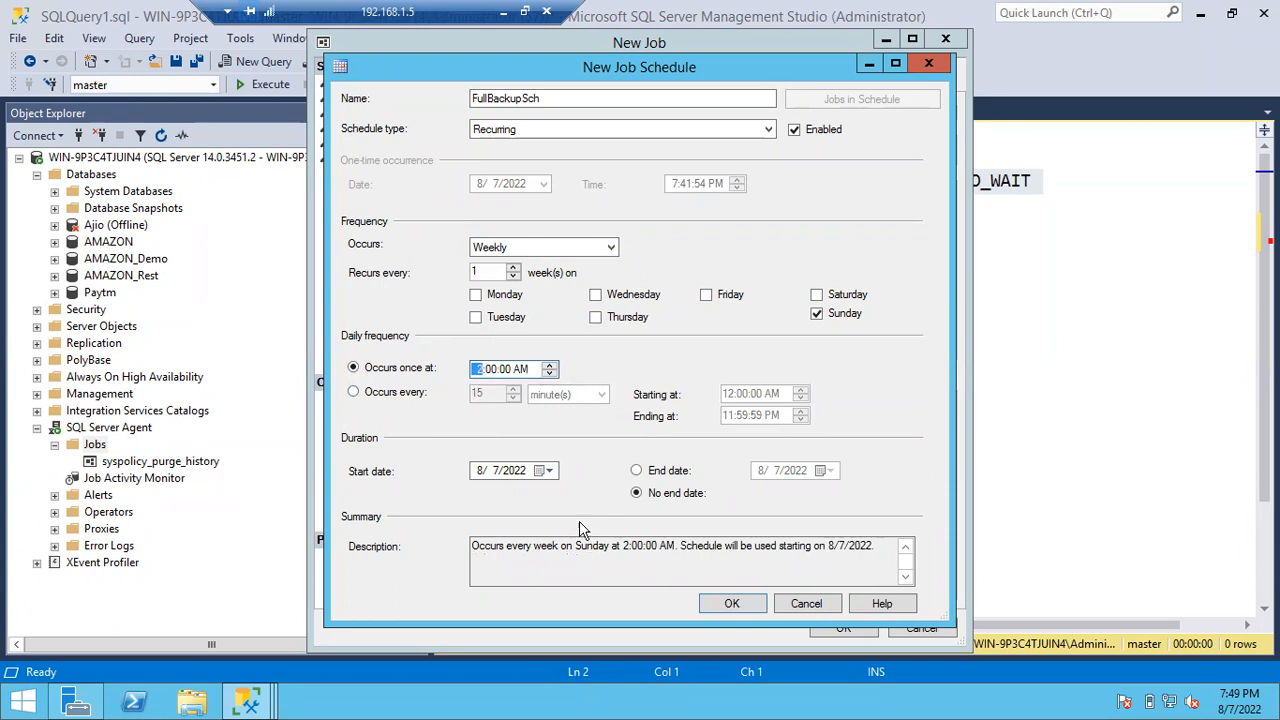
pyautogui.moveTo(472, 546); pyautogui.dragTo(927, 553)
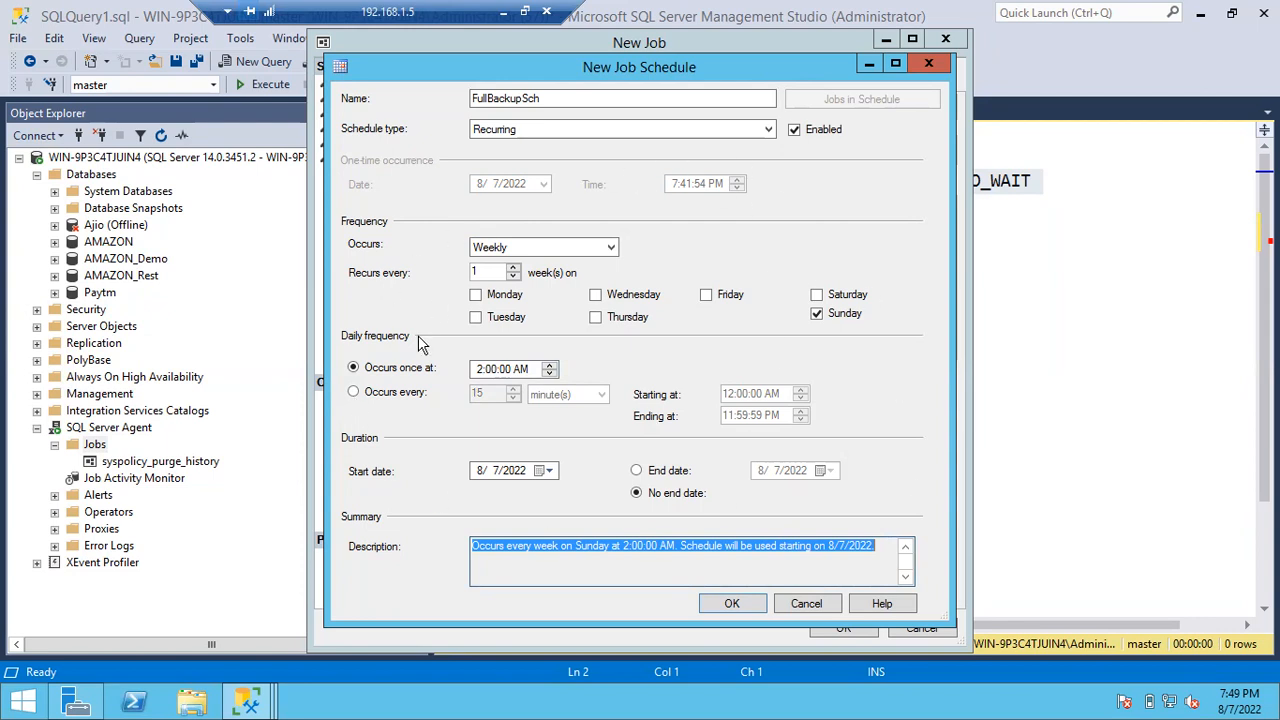
pyautogui.click(731, 607)
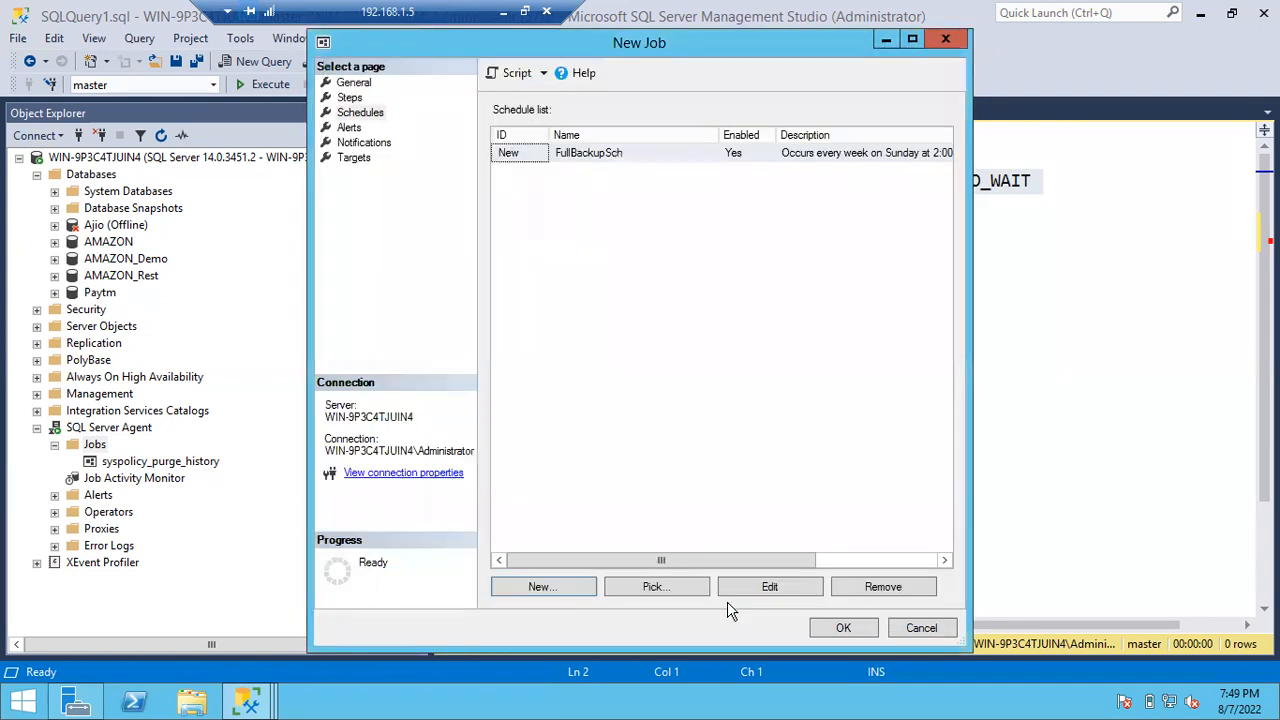
# - Review the job's alerts, notifications, general, steps and schedules settings, and create FullBackupJob
pyautogui.click(348, 129)
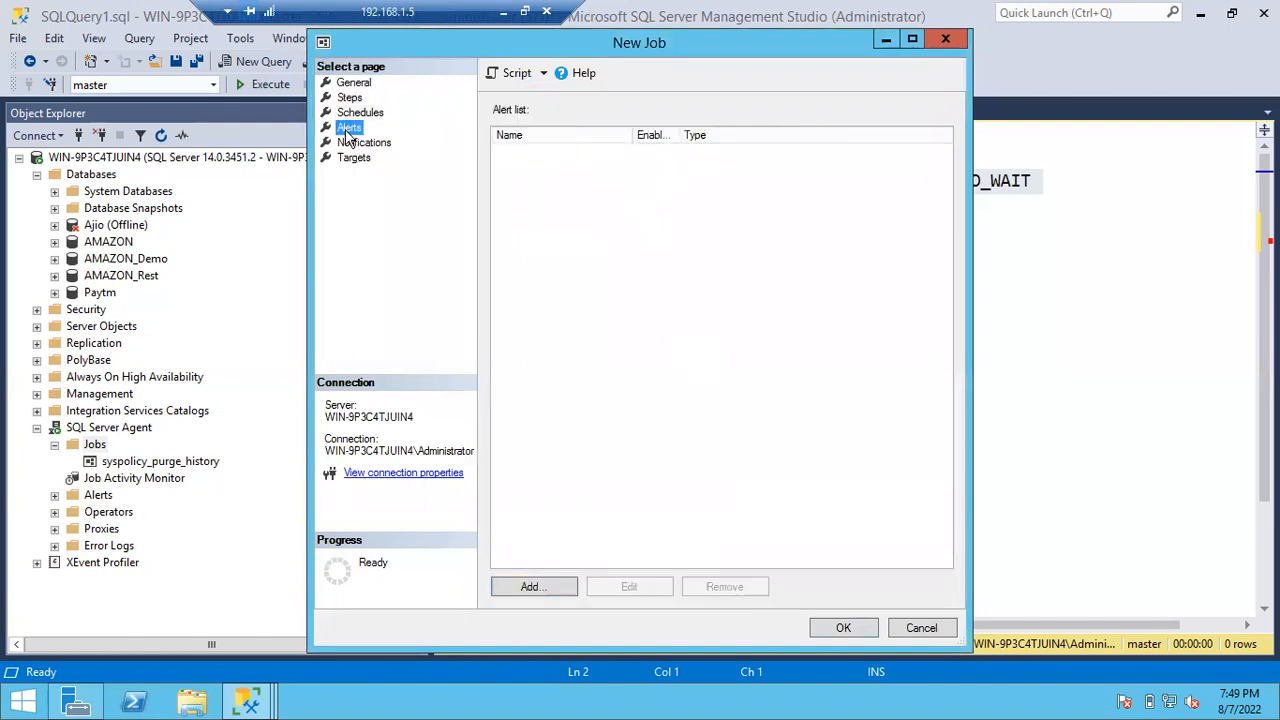
pyautogui.click(348, 146)
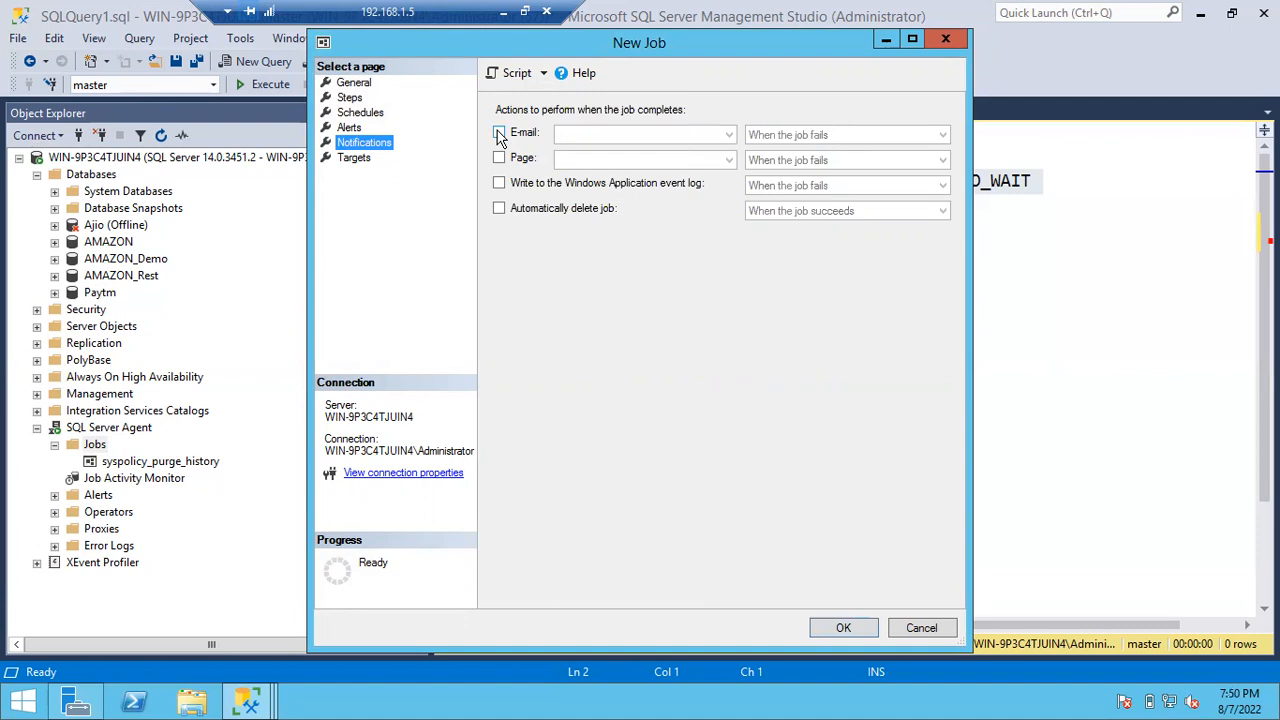
pyautogui.click(350, 99)
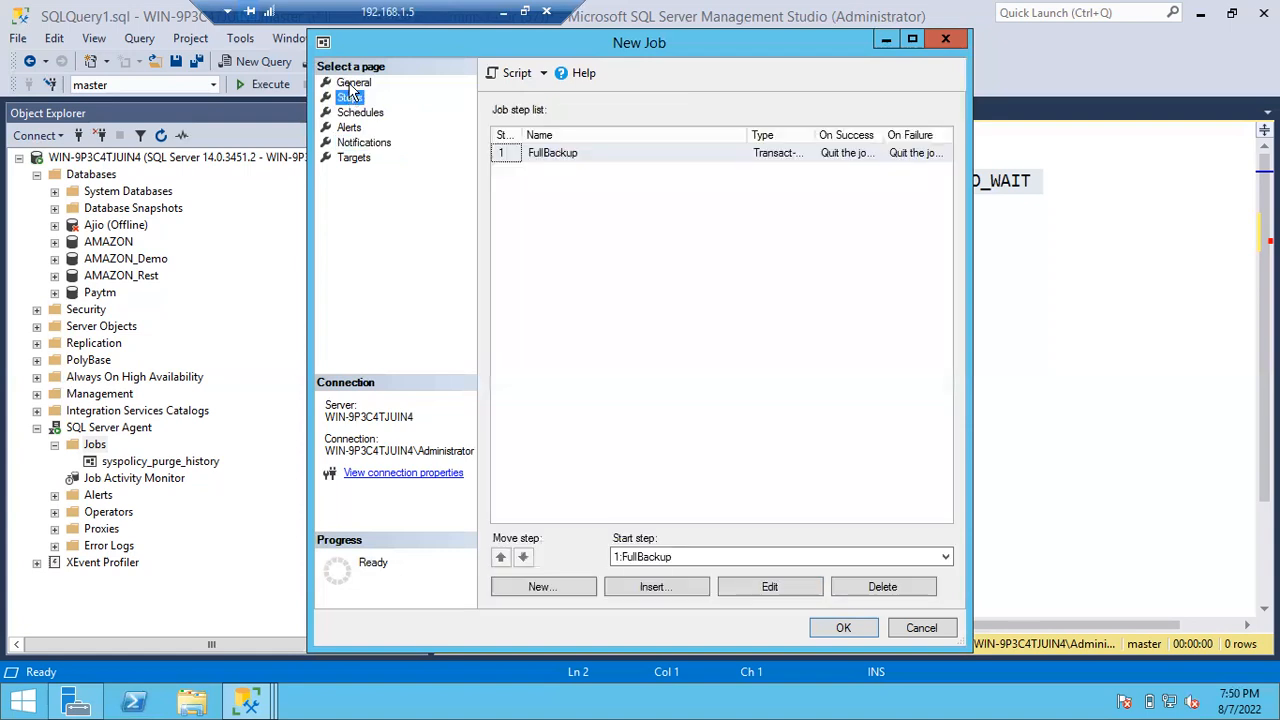
pyautogui.click(352, 83)
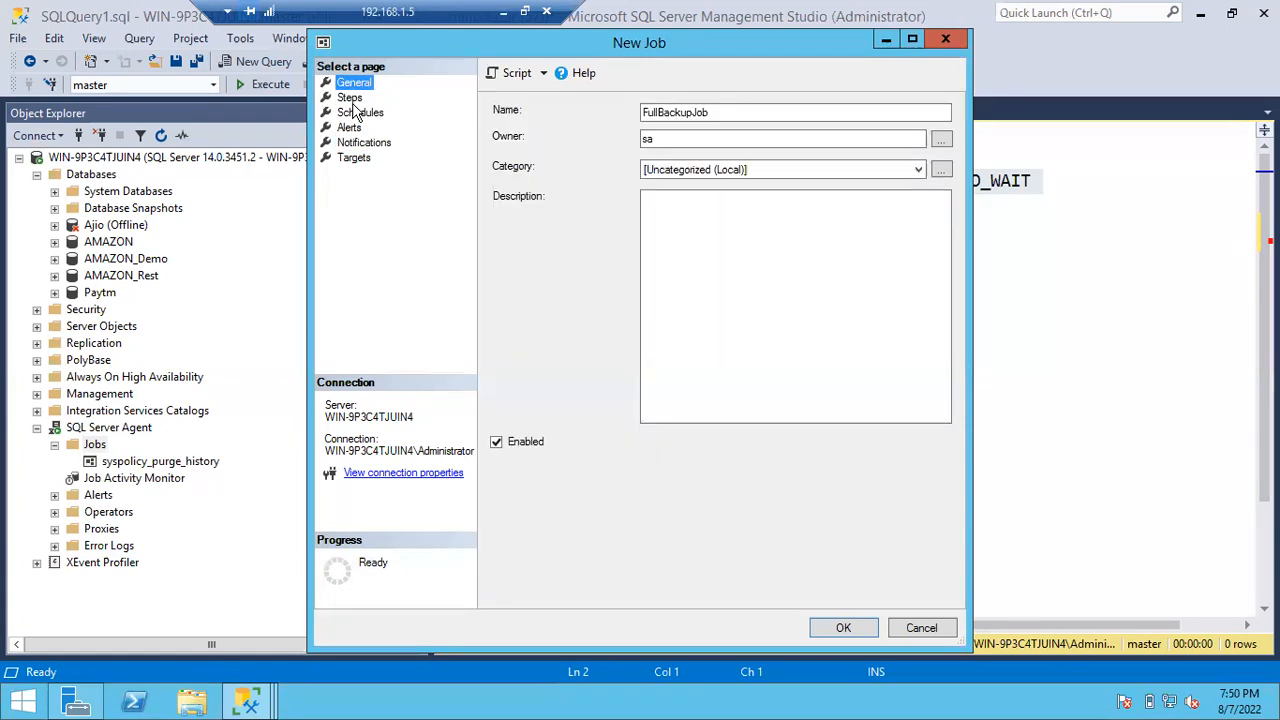
pyautogui.click(350, 98)
pyautogui.click(359, 113)
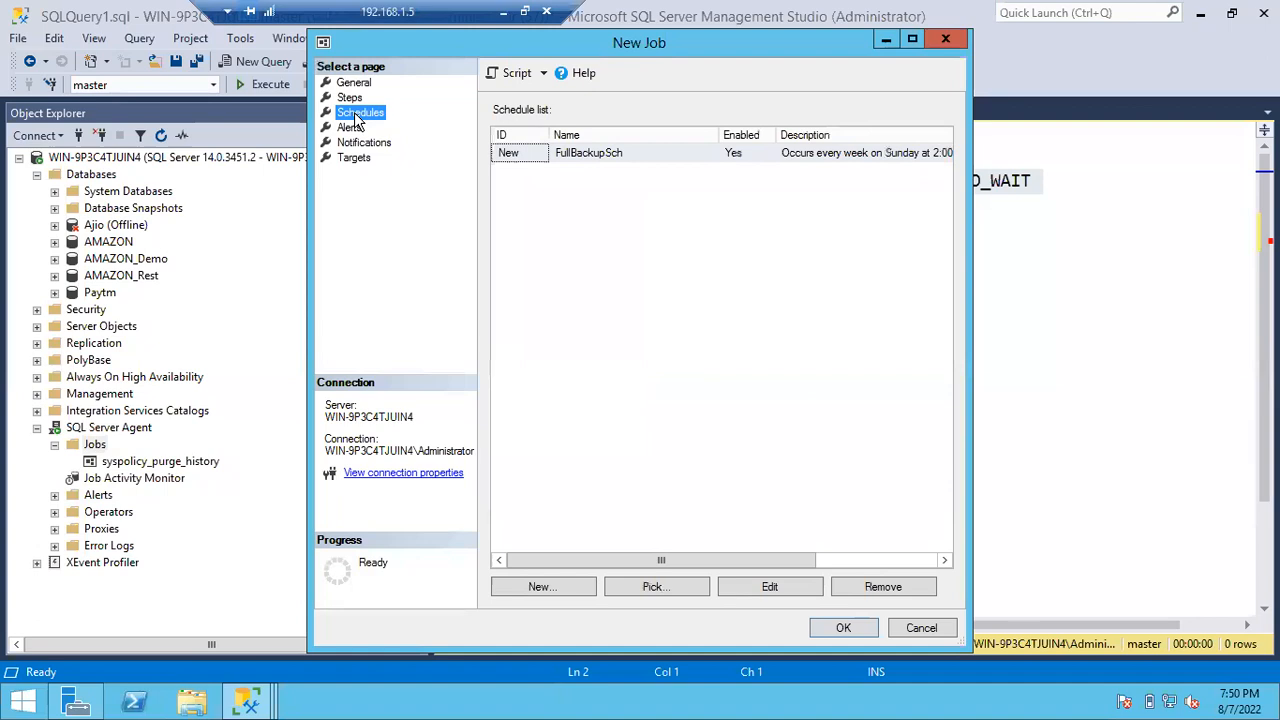
pyautogui.click(843, 627)
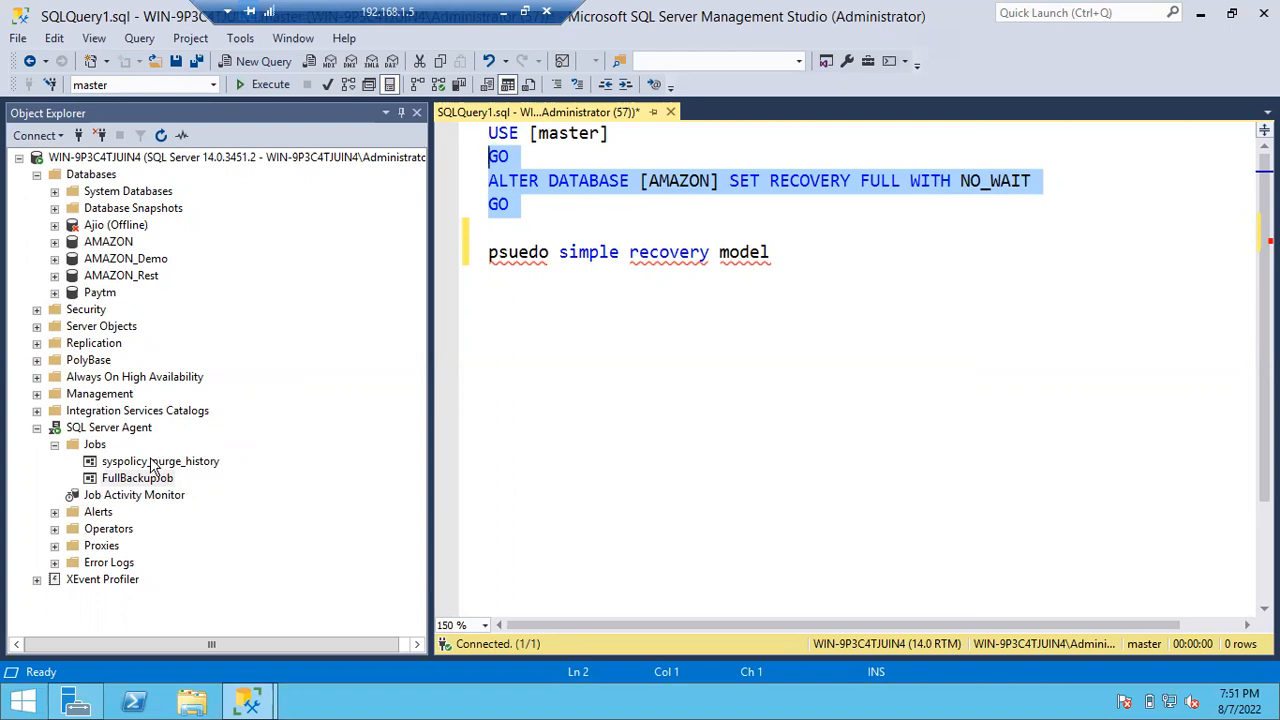
# - Switch to File Explorer and examine the Paytm backup files in the MSSQL14.MSSQLSERVER instance's Backup folder under C:\Program Files\Microsoft SQL Server
pyautogui.rightClick(128, 482)
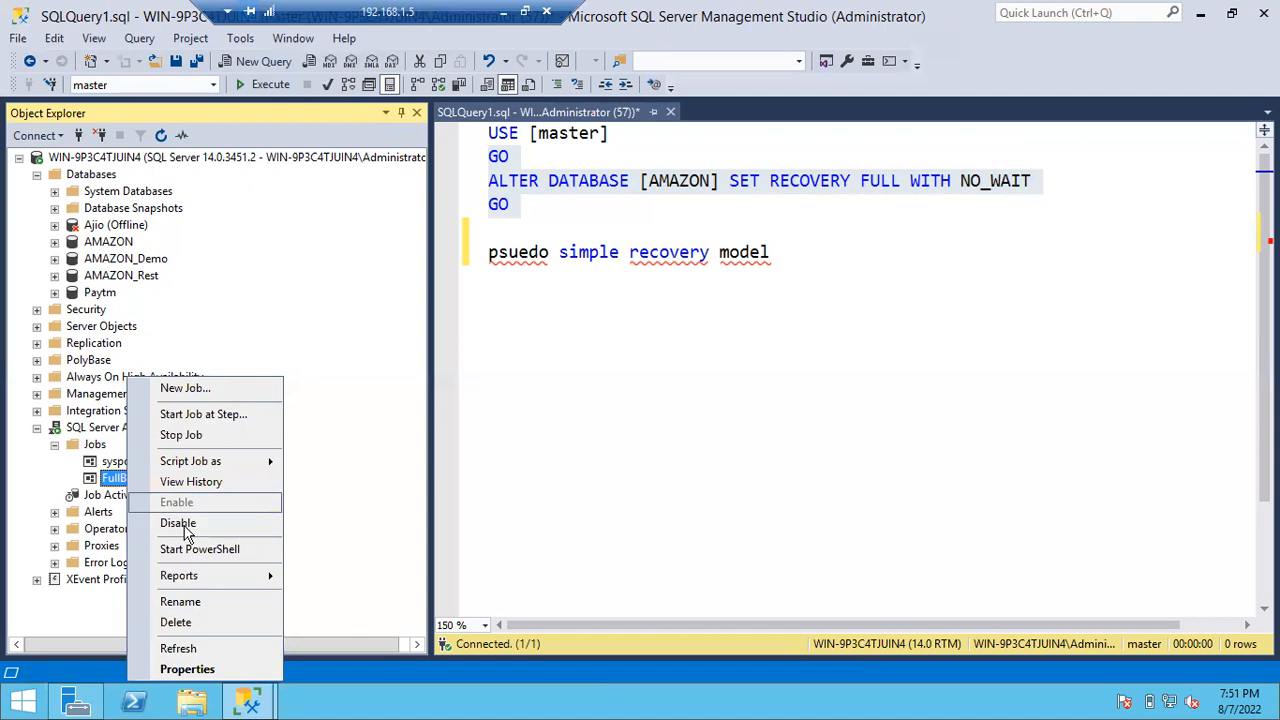
pyautogui.click(200, 707)
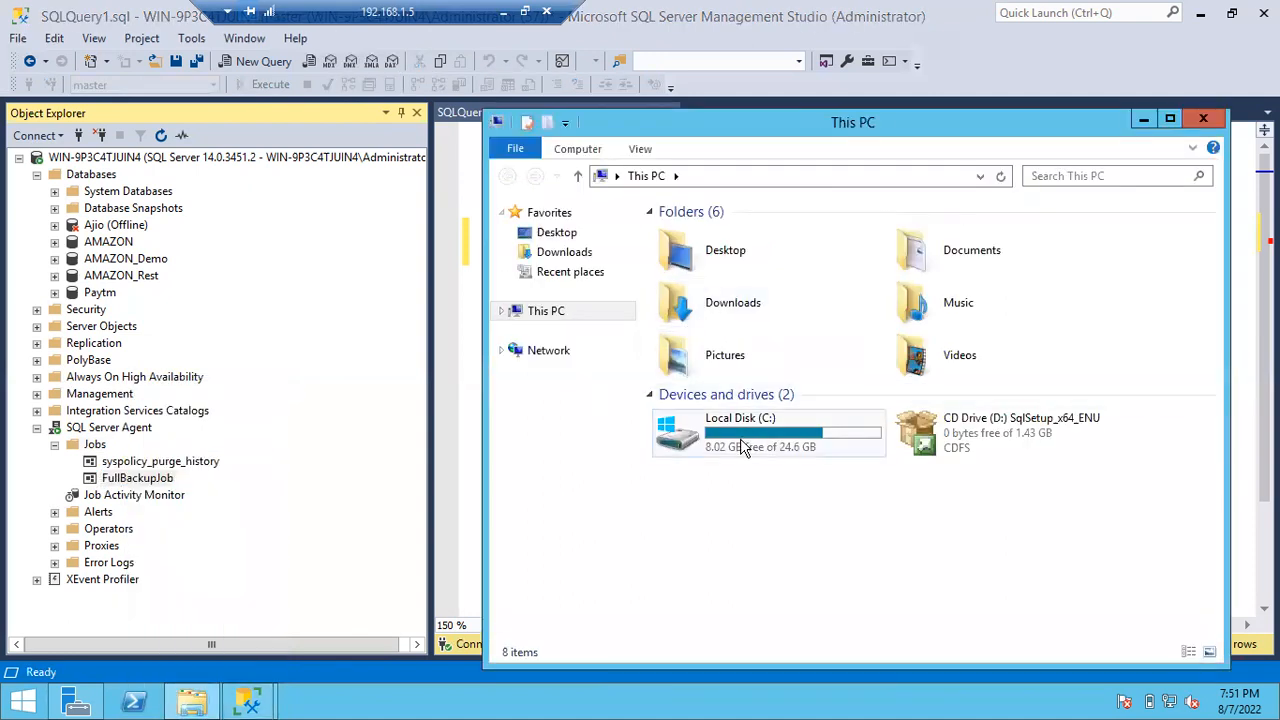
pyautogui.doubleClick(740, 438)
pyautogui.doubleClick(704, 295)
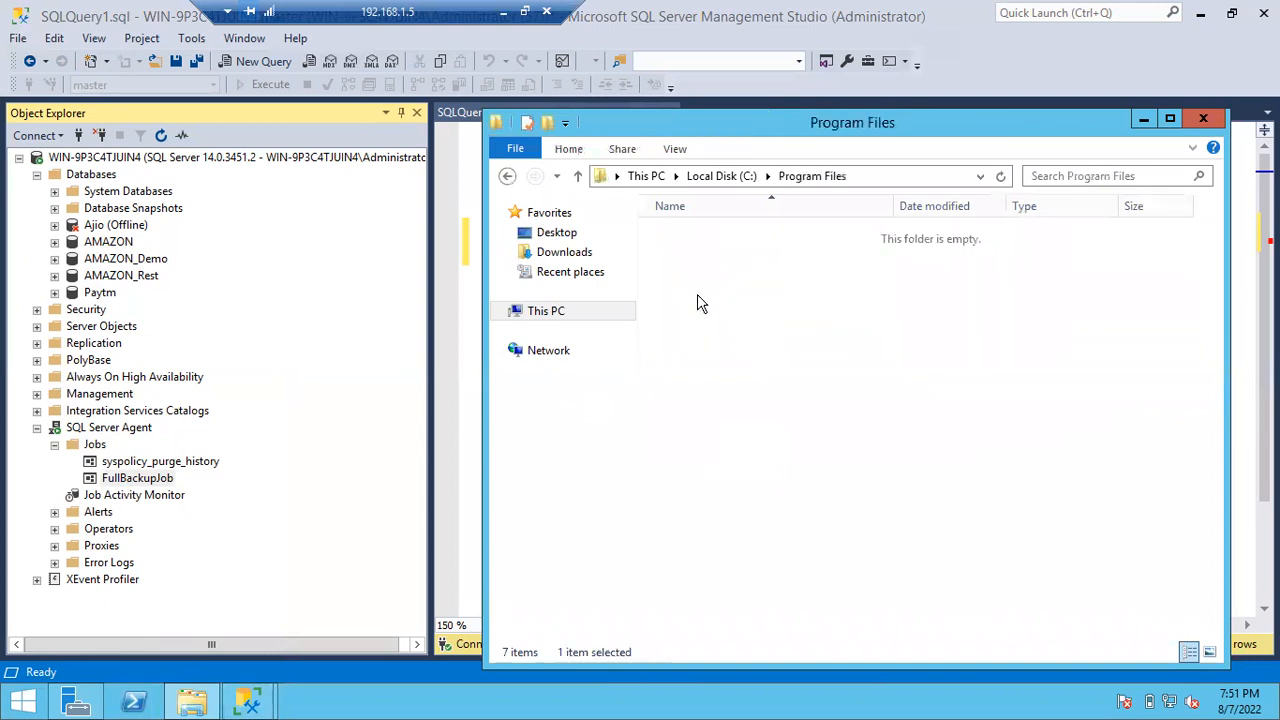
pyautogui.doubleClick(714, 311)
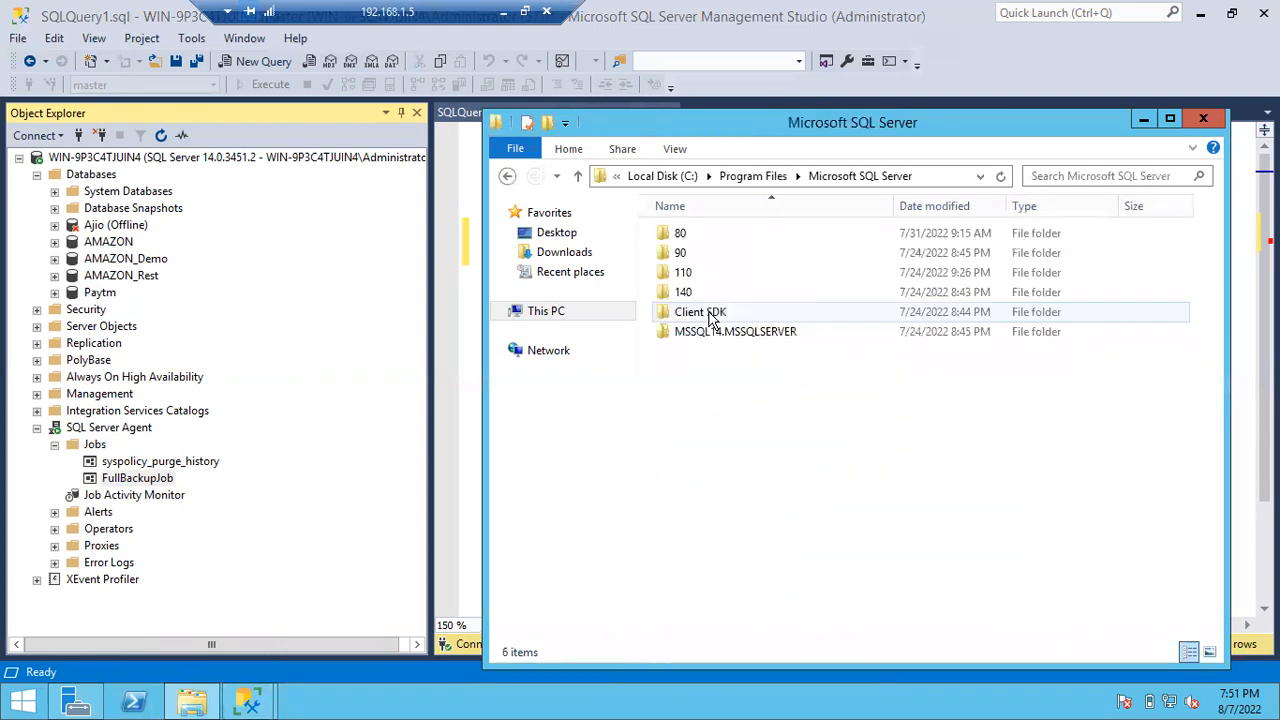
pyautogui.doubleClick(705, 340)
pyautogui.doubleClick(682, 238)
pyautogui.doubleClick(681, 238)
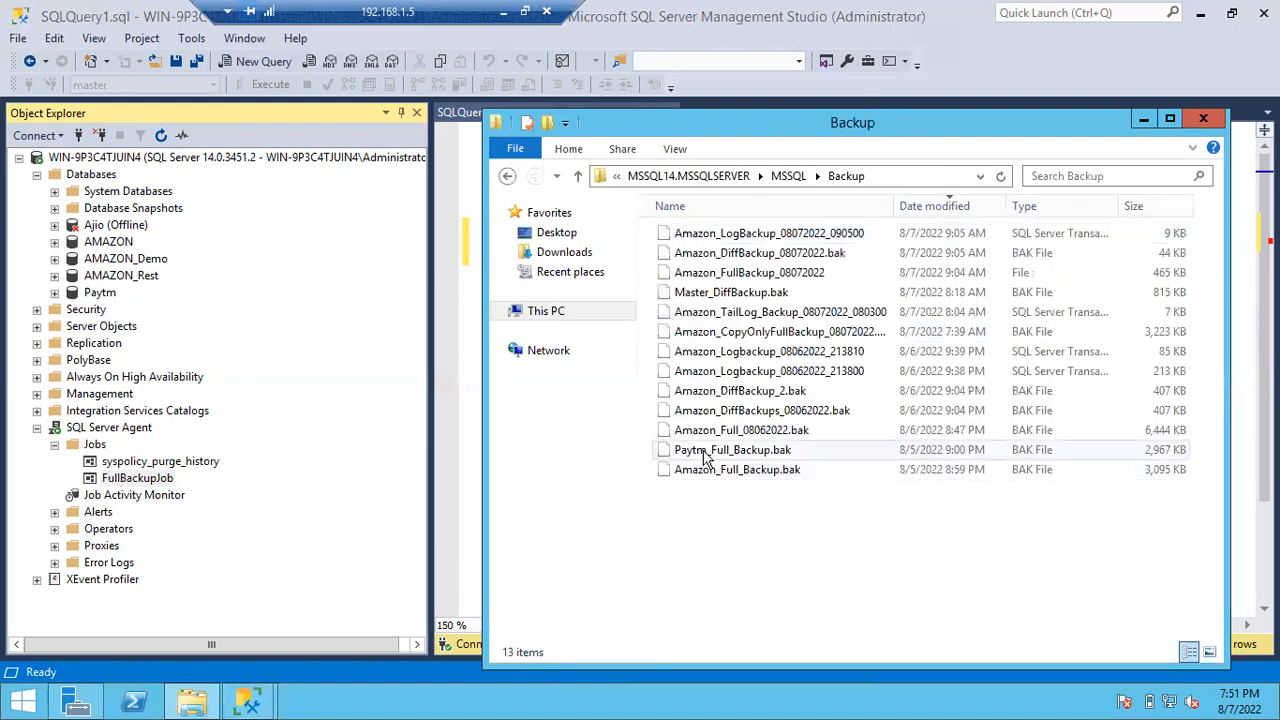
pyautogui.click(703, 452)
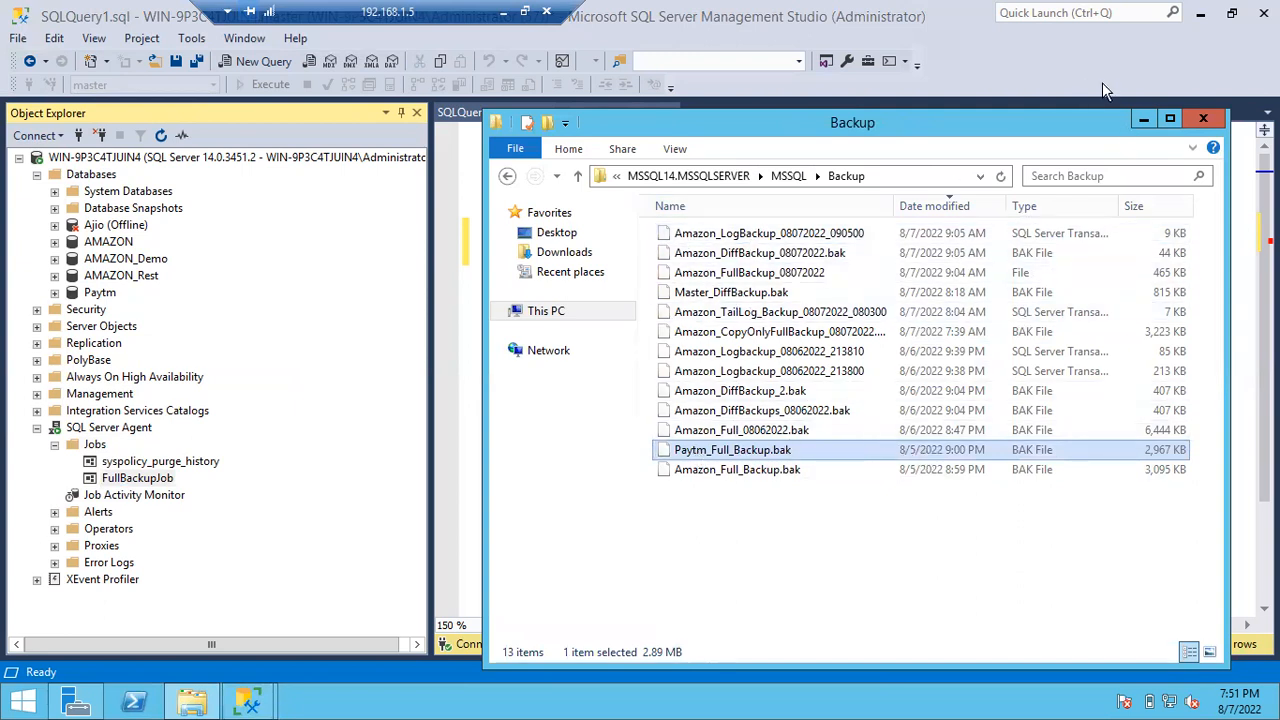
pyautogui.click(1144, 121)
# - Start FullBackupJob manually from the SQL Server Agent jobs and close the start report
pyautogui.click(152, 479)
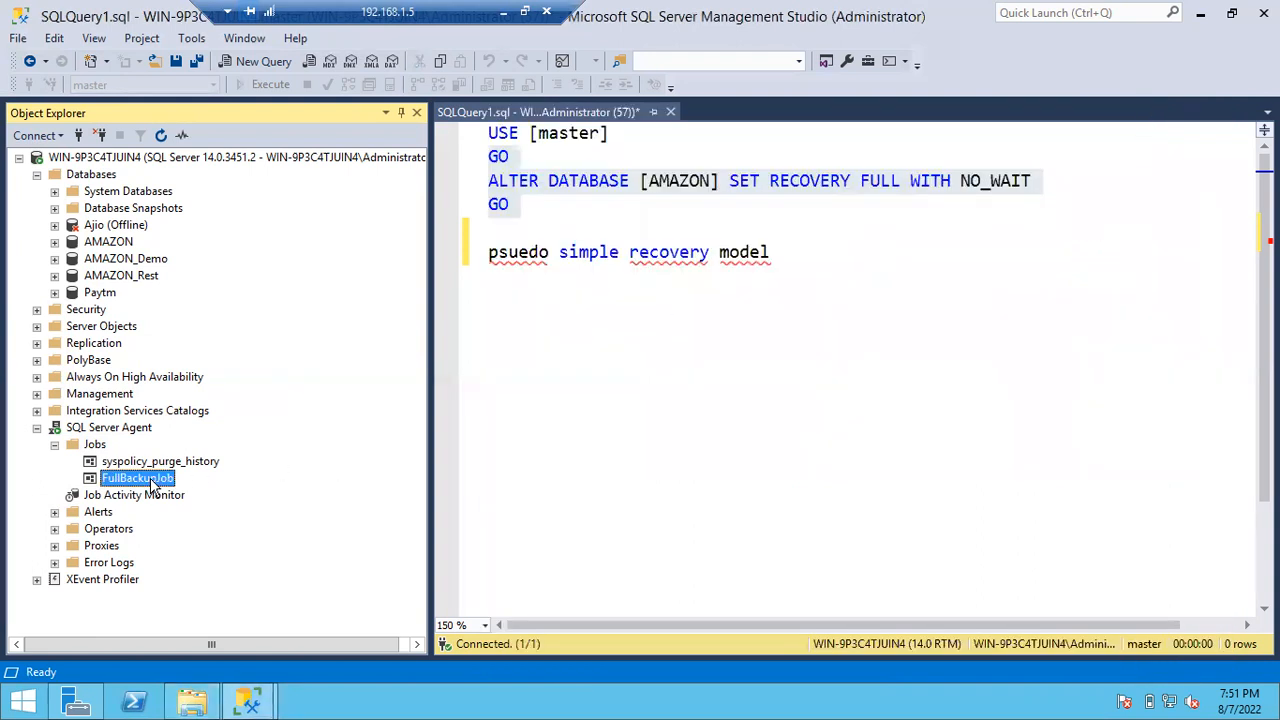
pyautogui.rightClick(152, 480)
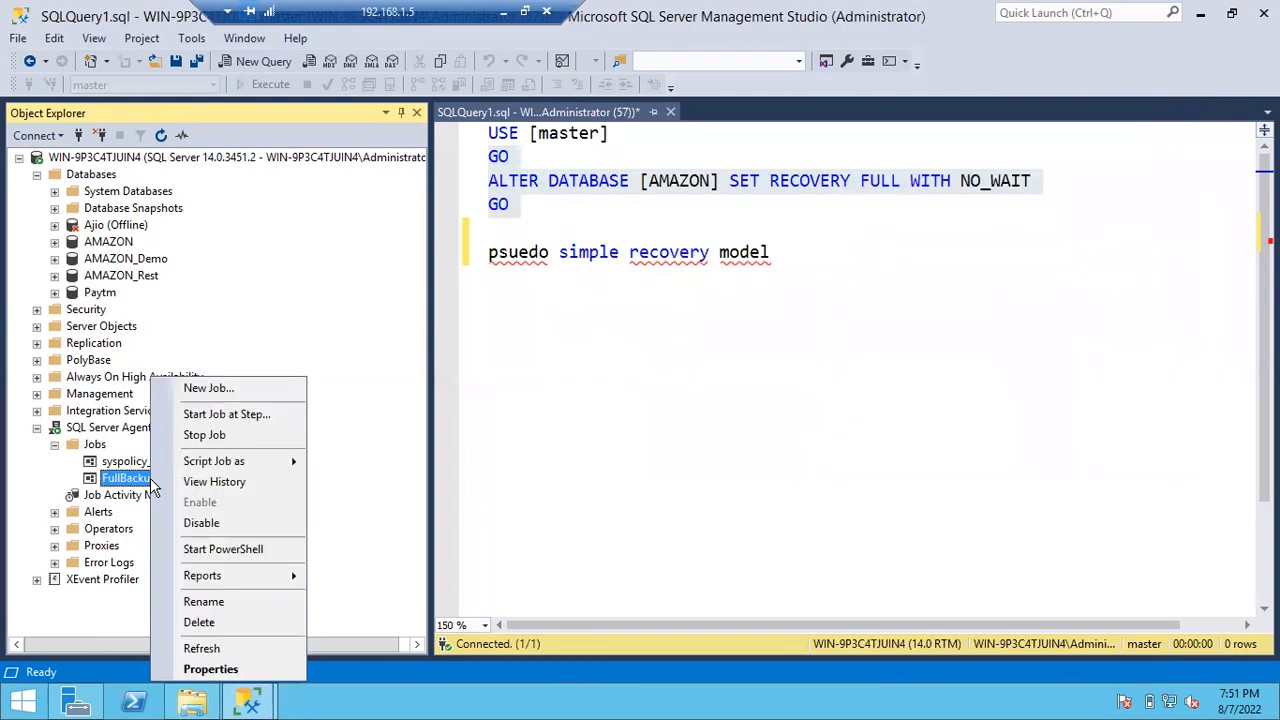
pyautogui.click(204, 414)
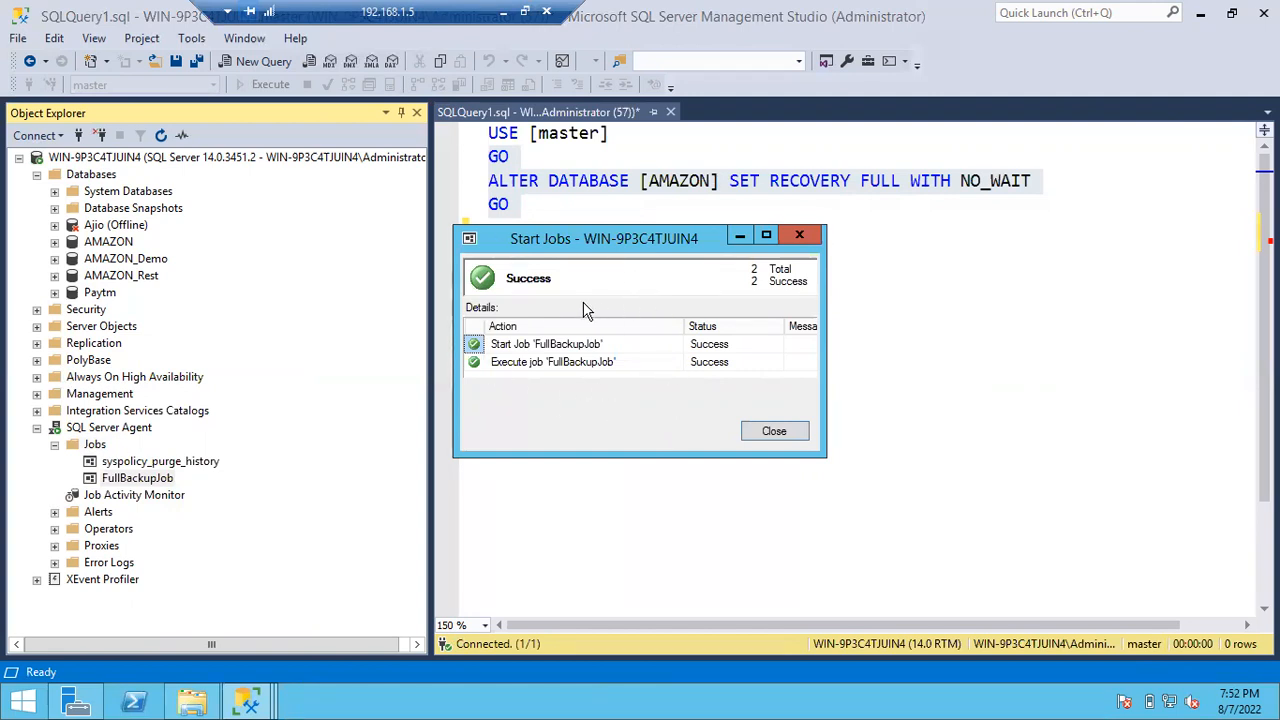
pyautogui.click(775, 432)
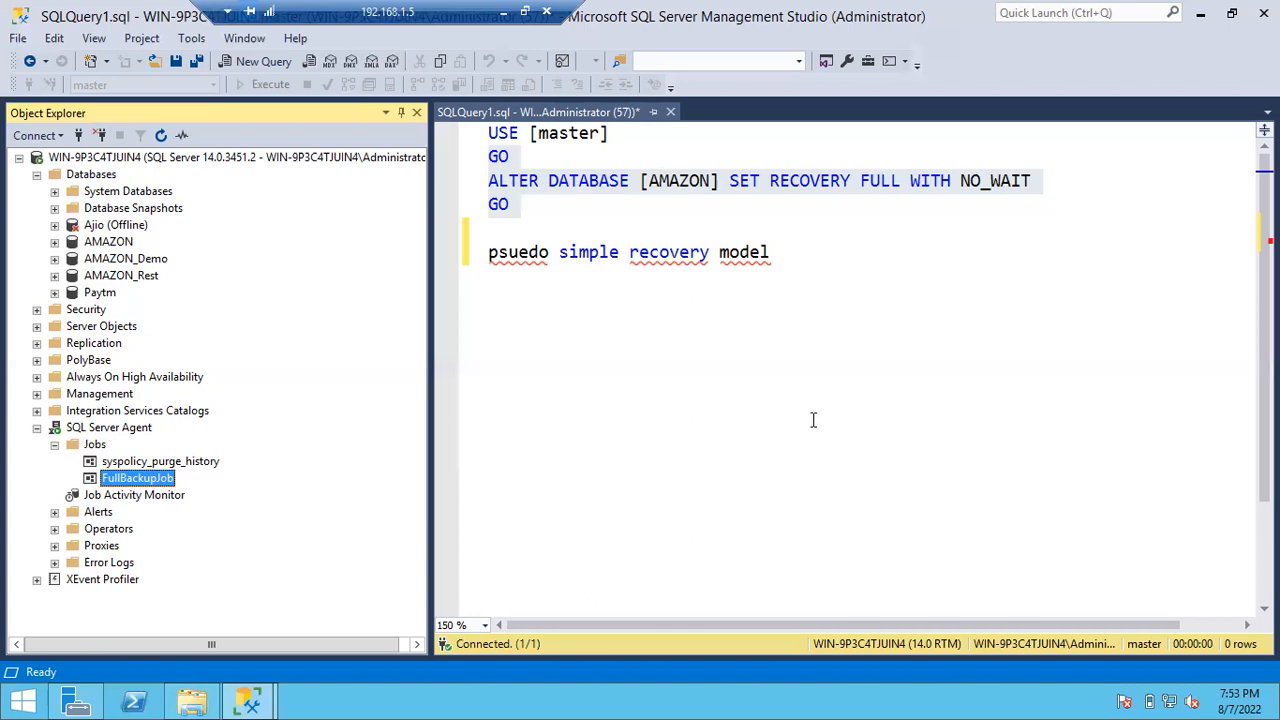
# - Switch to File Explorer and check the Backup folder, sorted by date modified, for Paytm_Full_Backup_08072022.bak
pyautogui.rightClick(171, 479)
pyautogui.click(192, 702)
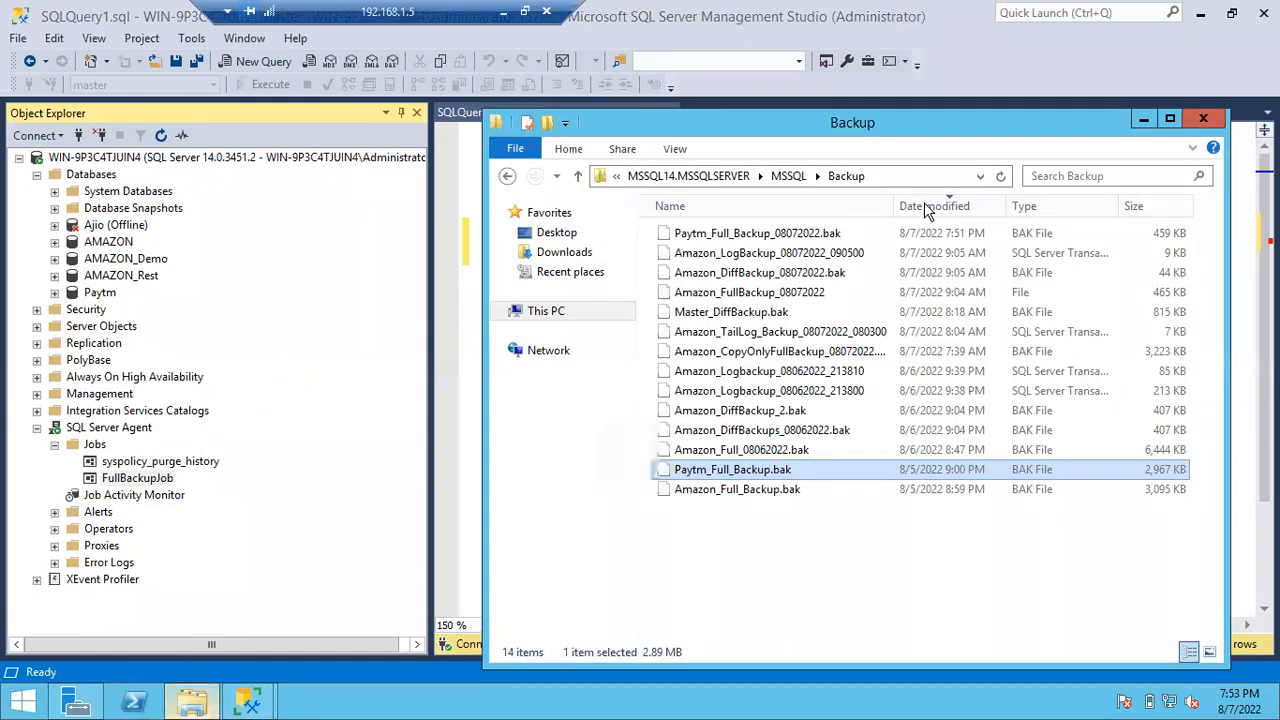
pyautogui.click(928, 206)
pyautogui.click(928, 206)
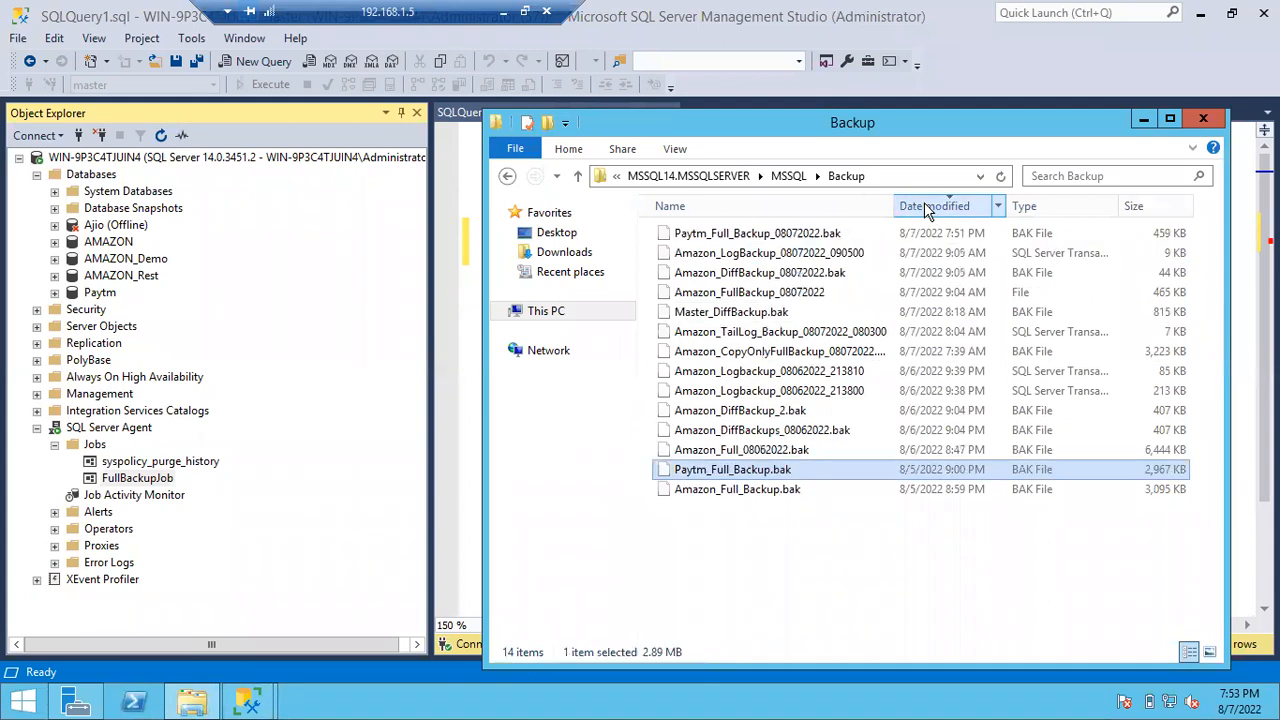
pyautogui.click(757, 236)
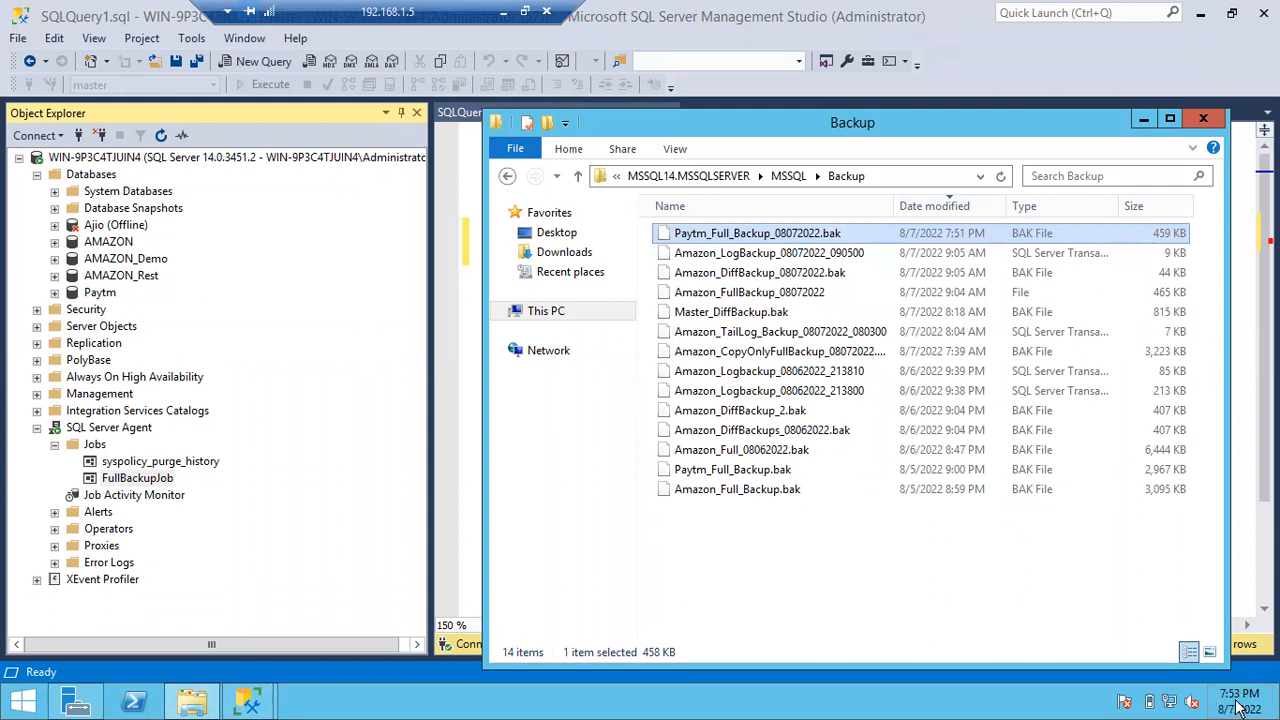
# - Return from File Explorer to the SQL query and add the line "Backups Jobs" below the psuedo simple recovery model note
pyautogui.moveTo(1235, 707)
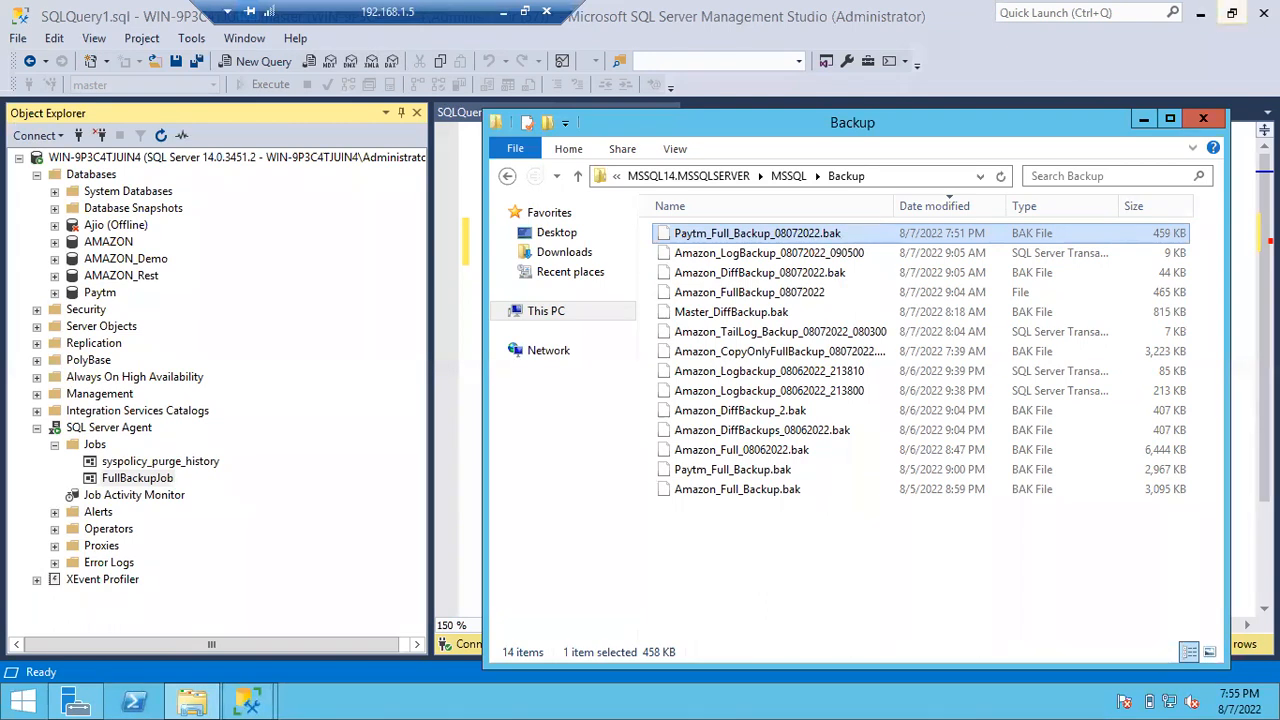
pyautogui.click(1145, 121)
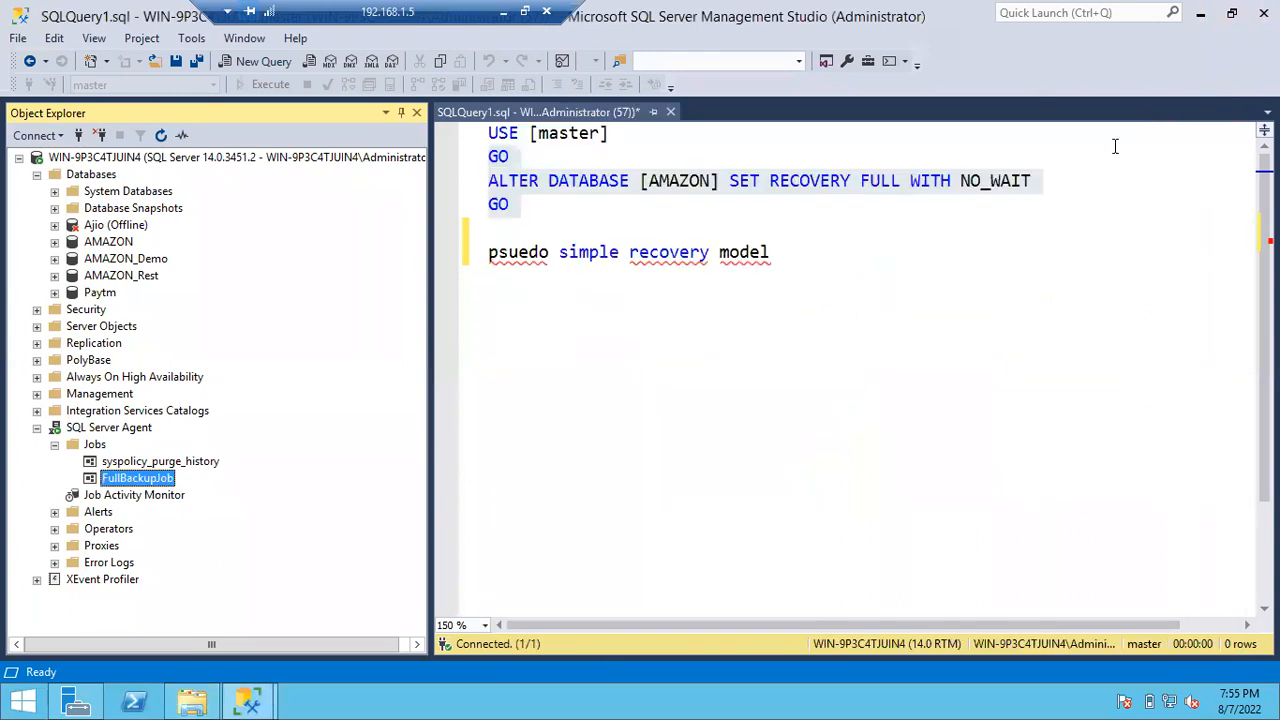
pyautogui.click(890, 290)
pyautogui.press('Return')
pyautogui.press('Return')
pyautogui.write('Backups')
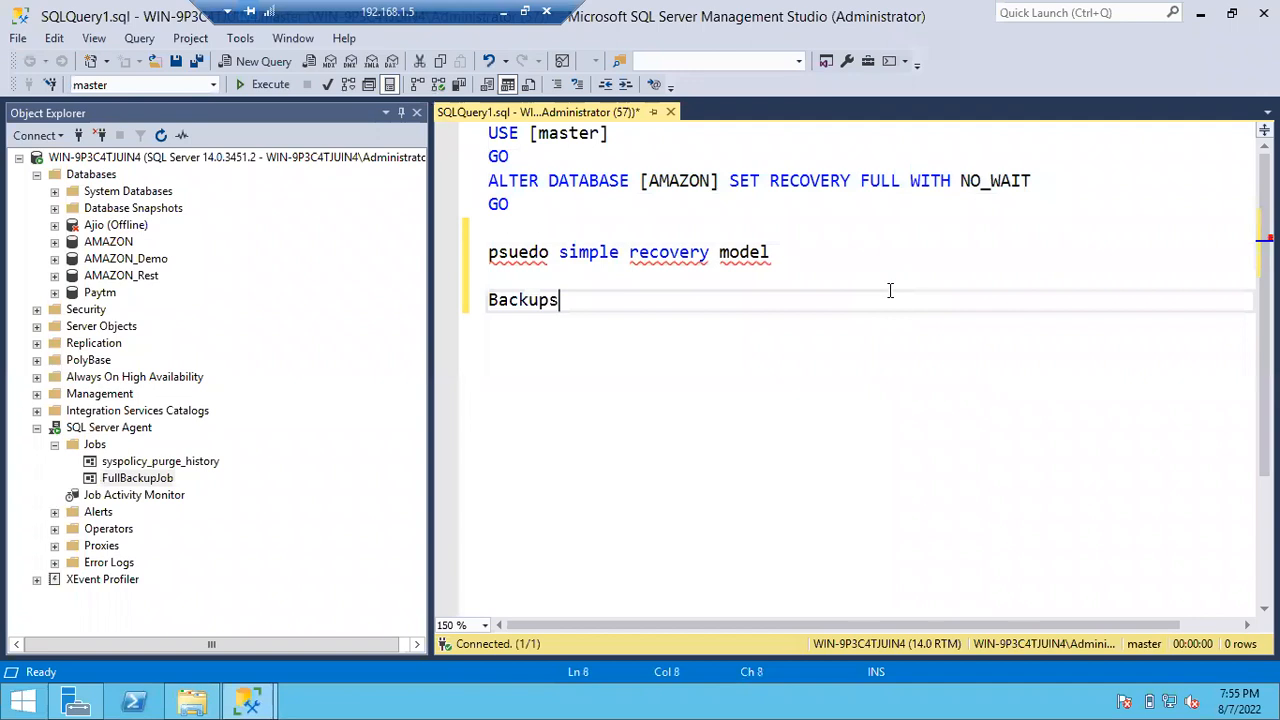
pyautogui.press('Return')
pyautogui.press('BackSpace')
pyautogui.write('Jobs')
# - List Index Rebuild, Index Reorg, Update Stats and DBCC CheckDB on separate lines below "Backups Jobs"
pyautogui.press('Return')
pyautogui.write('Index Rebuild')
pyautogui.press('Return')
pyautogui.write('Index Reorg')
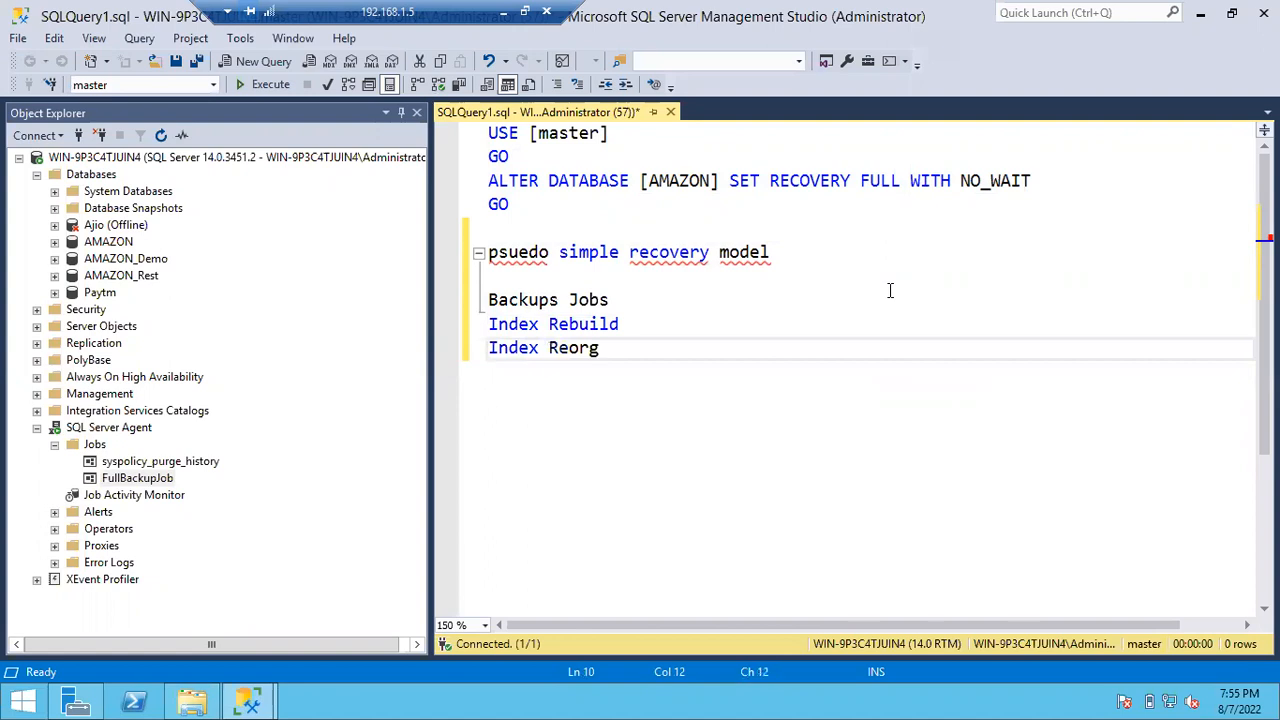
pyautogui.press('Return')
pyautogui.write('Update Stati')
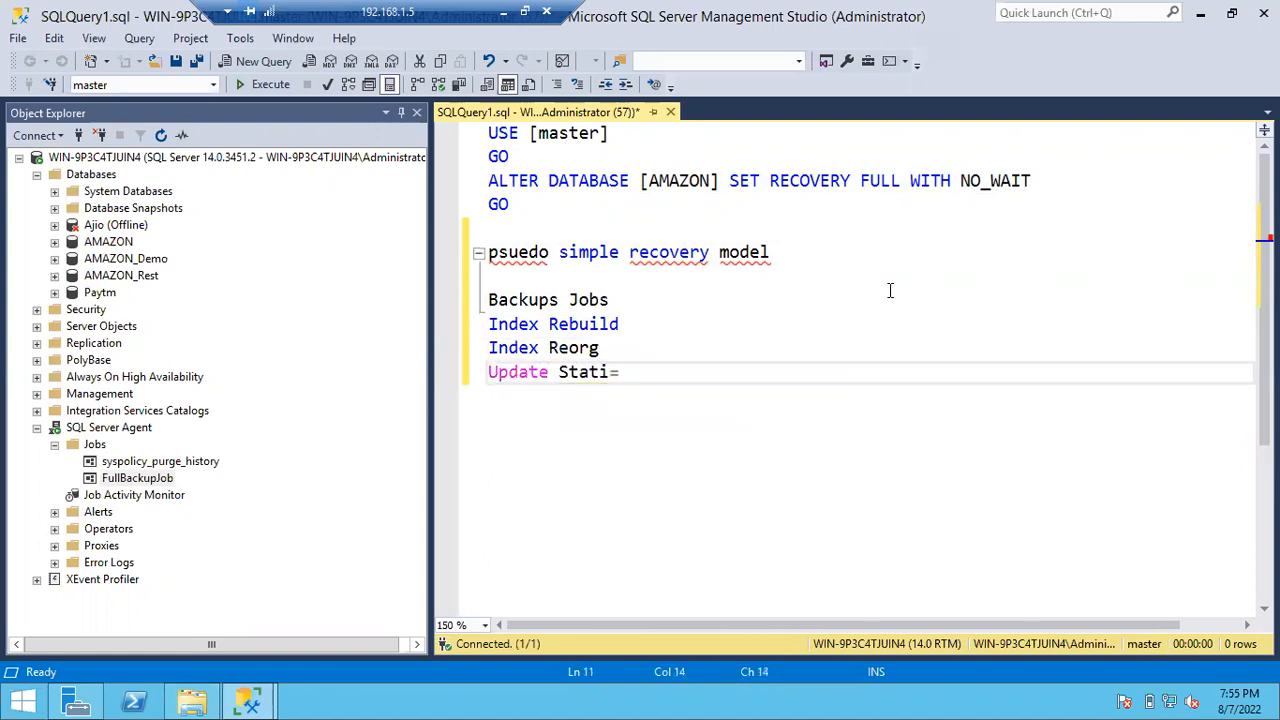
pyautogui.press('BackSpace')
pyautogui.write('s')
pyautogui.press('Return')
pyautogui.write('DBCC CheckDB')
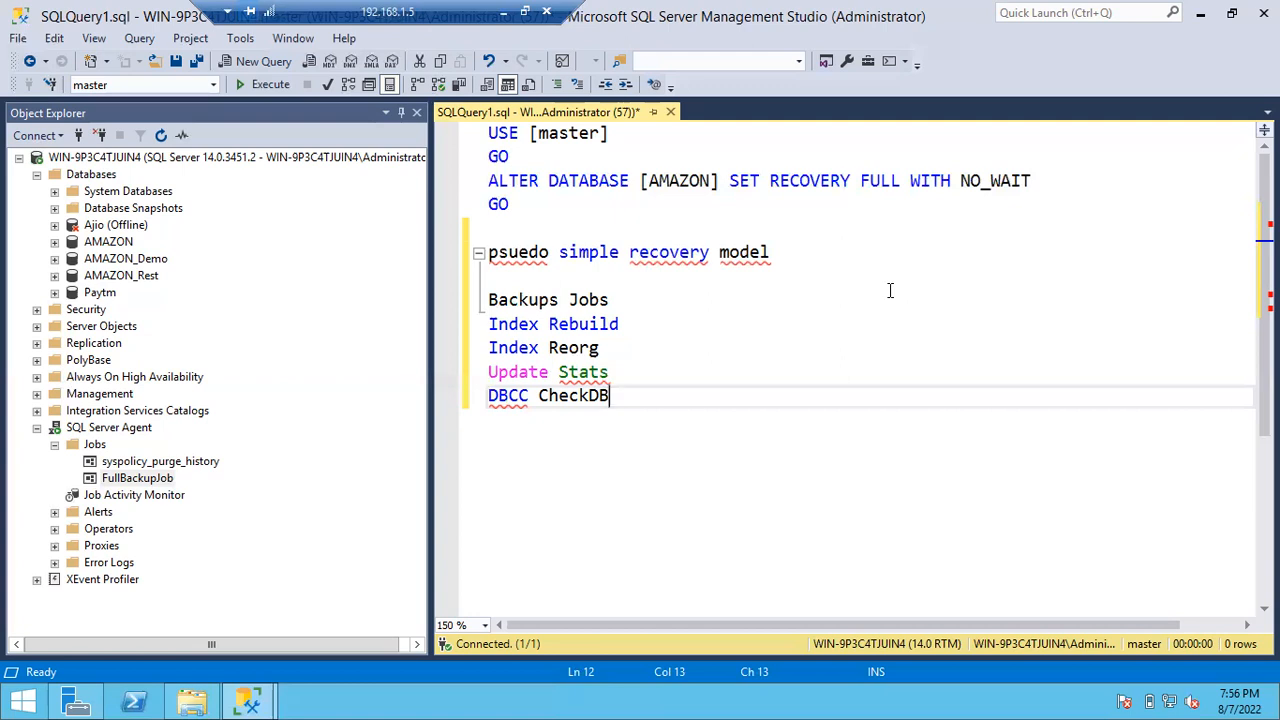
# - Examine the default backup location in the server's database settings, and close the server properties without changes
pyautogui.rightClick(191, 151)
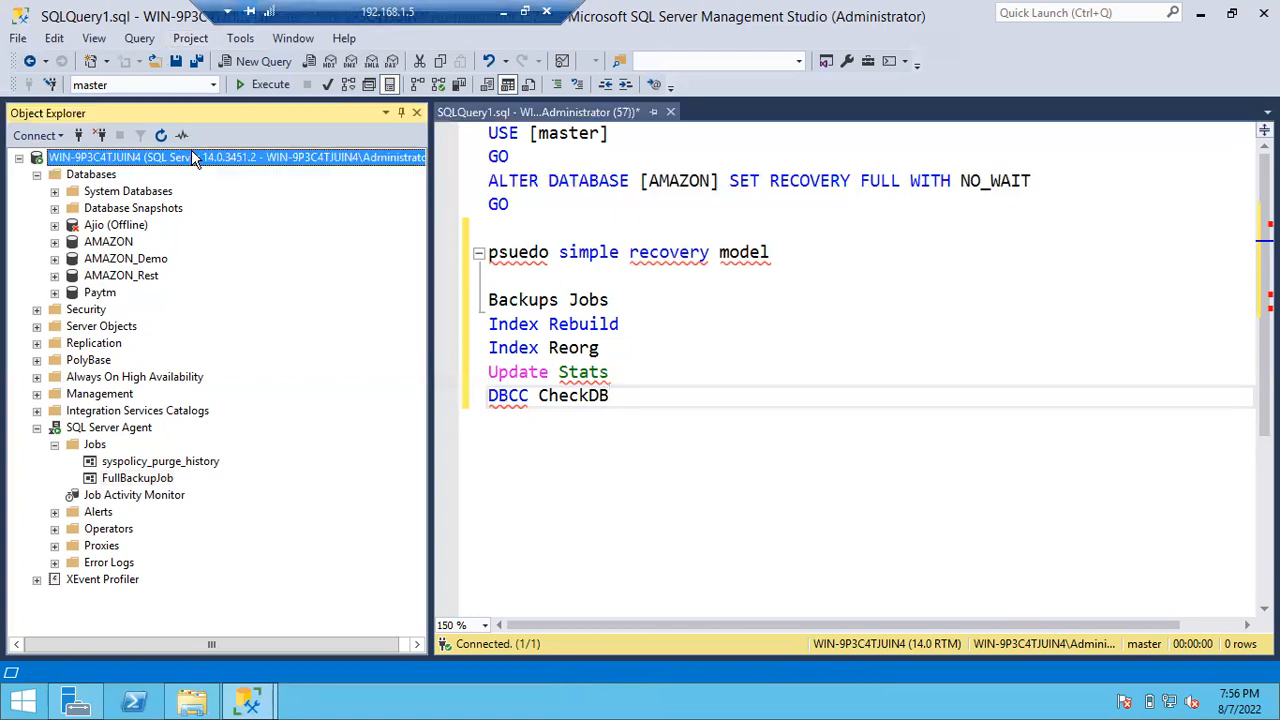
pyautogui.click(219, 535)
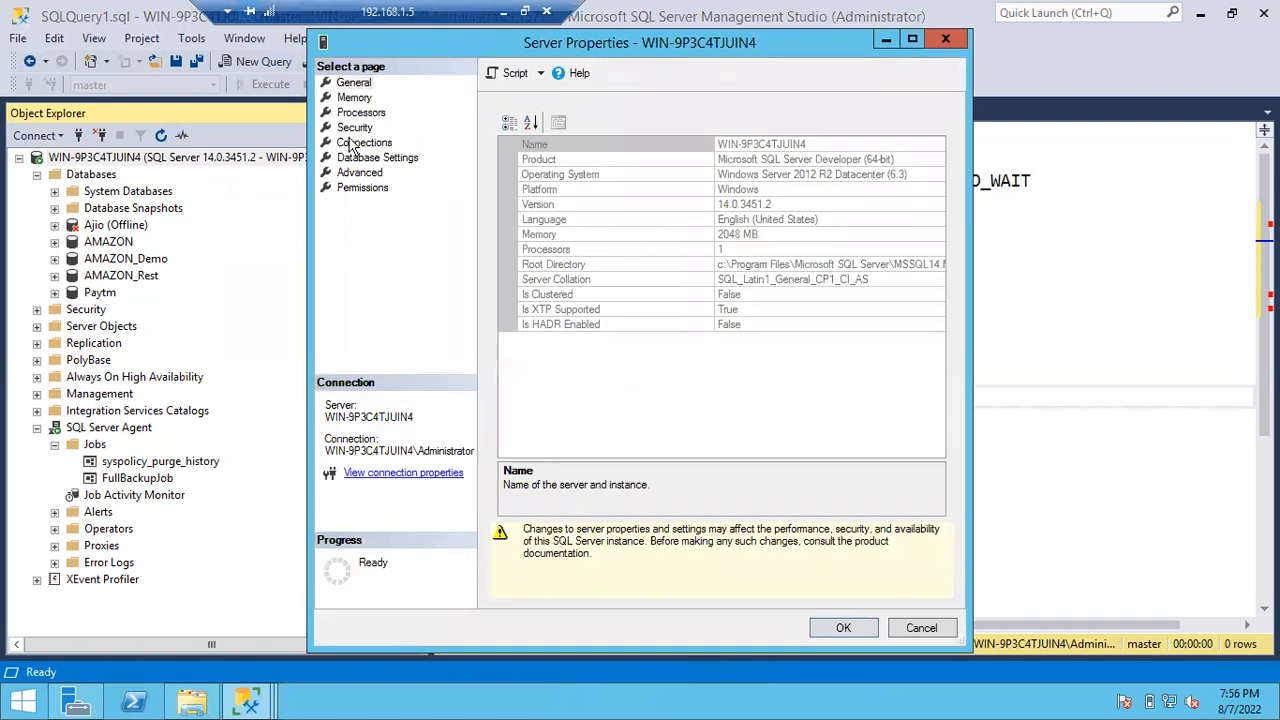
pyautogui.click(365, 158)
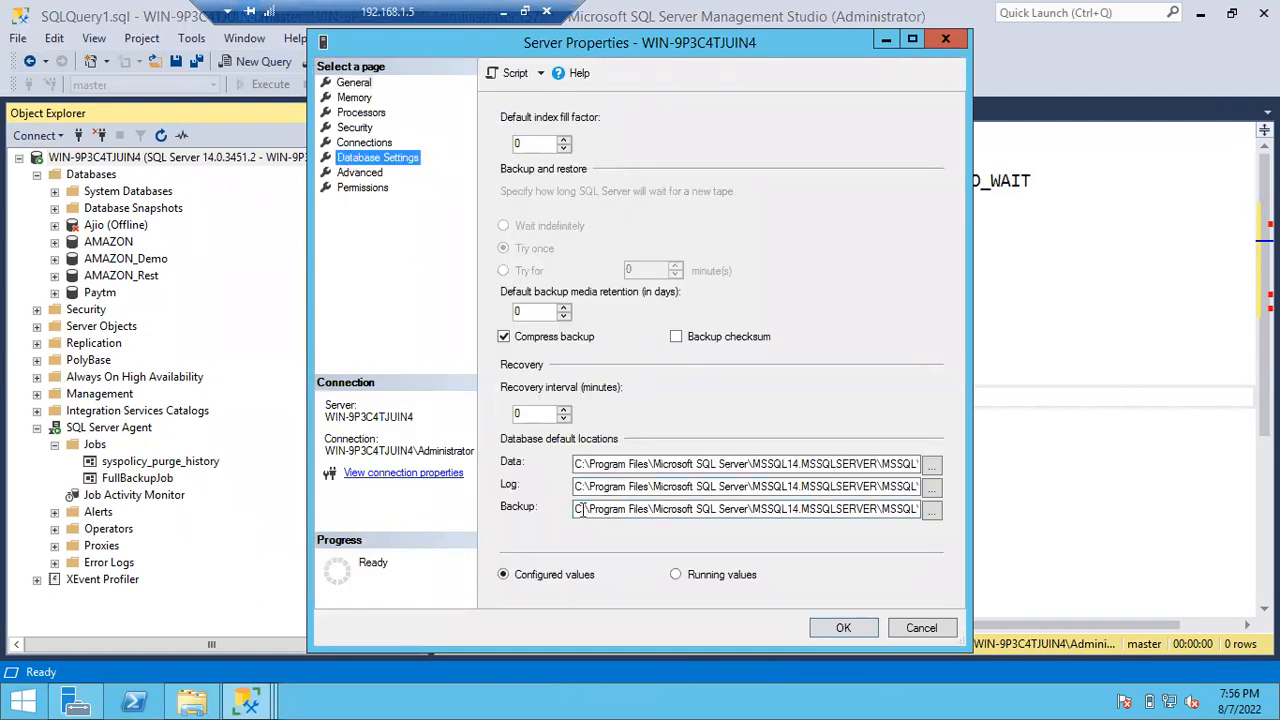
pyautogui.moveTo(576, 509); pyautogui.dragTo(975, 494)
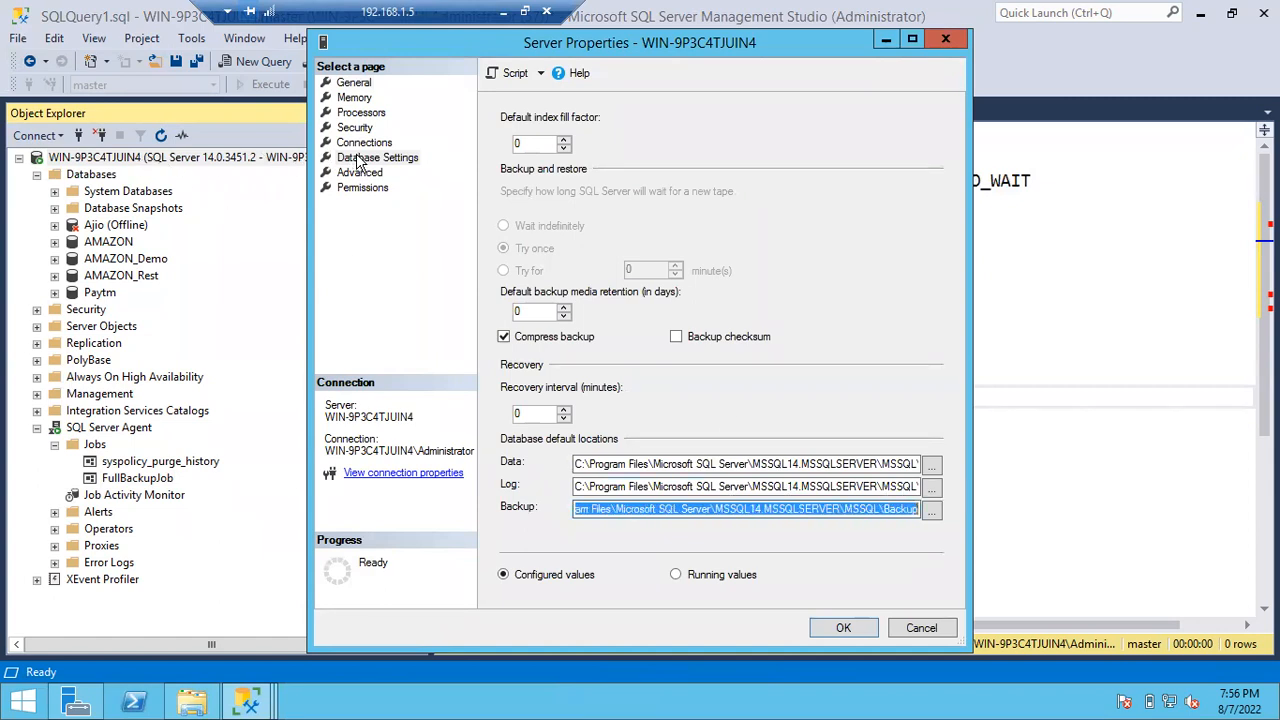
pyautogui.click(595, 513)
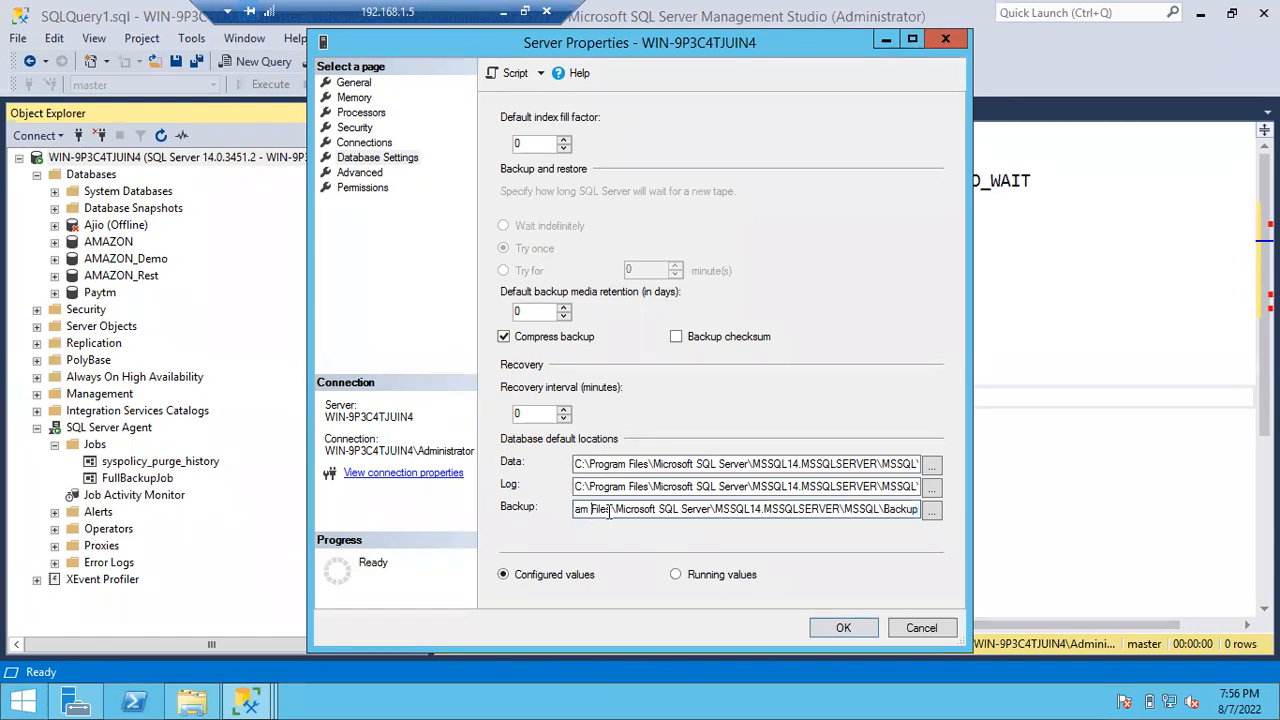
pyautogui.moveTo(610, 512); pyautogui.dragTo(948, 506)
pyautogui.click(580, 513)
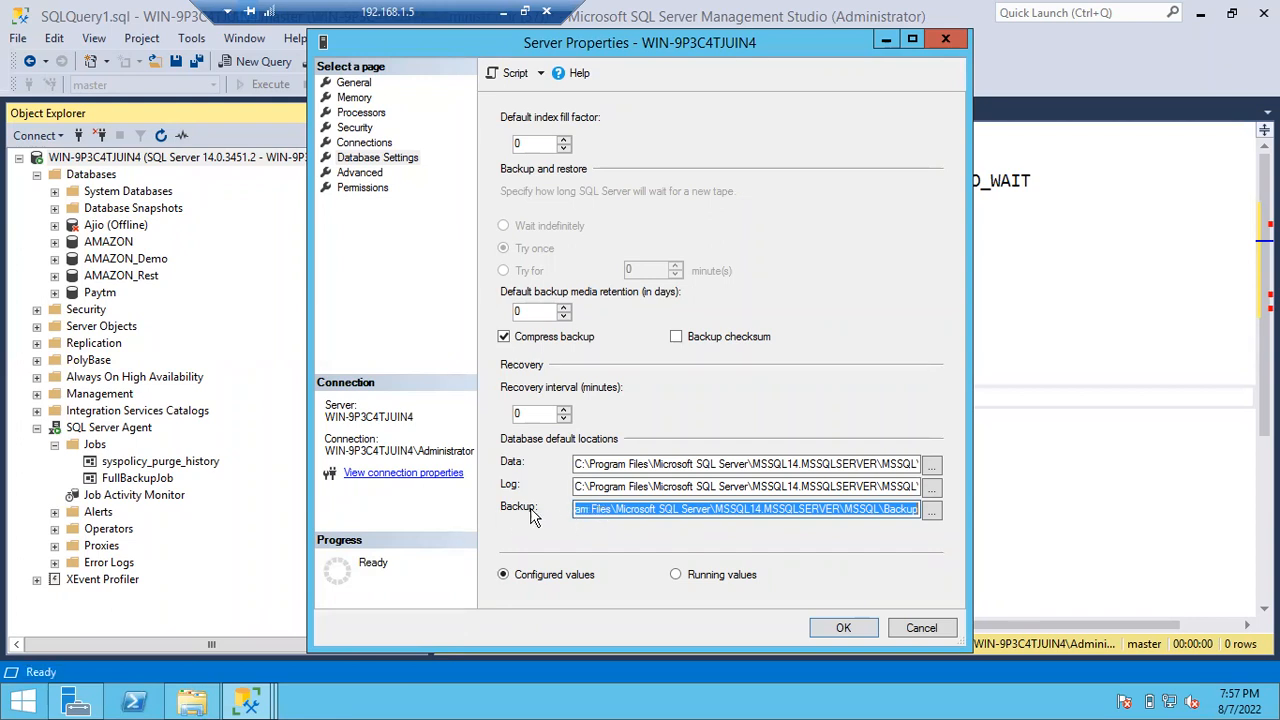
pyautogui.moveTo(600, 508); pyautogui.dragTo(512, 487)
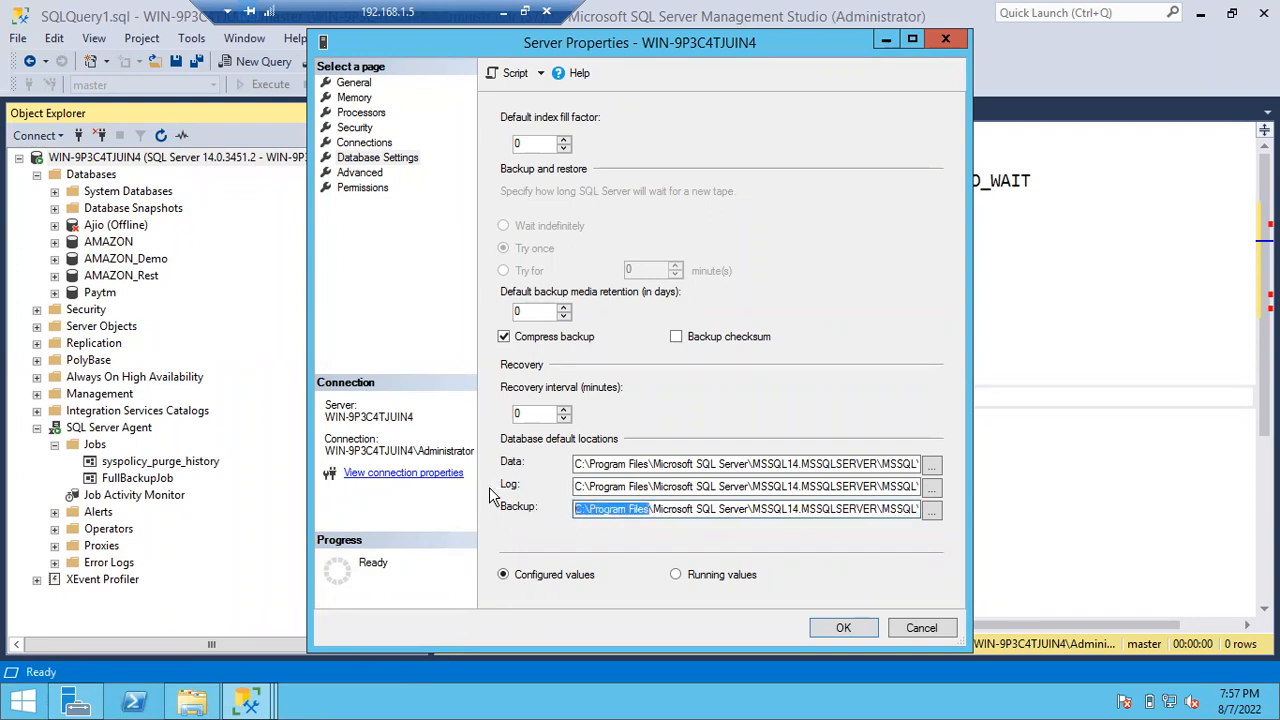
pyautogui.click(590, 508)
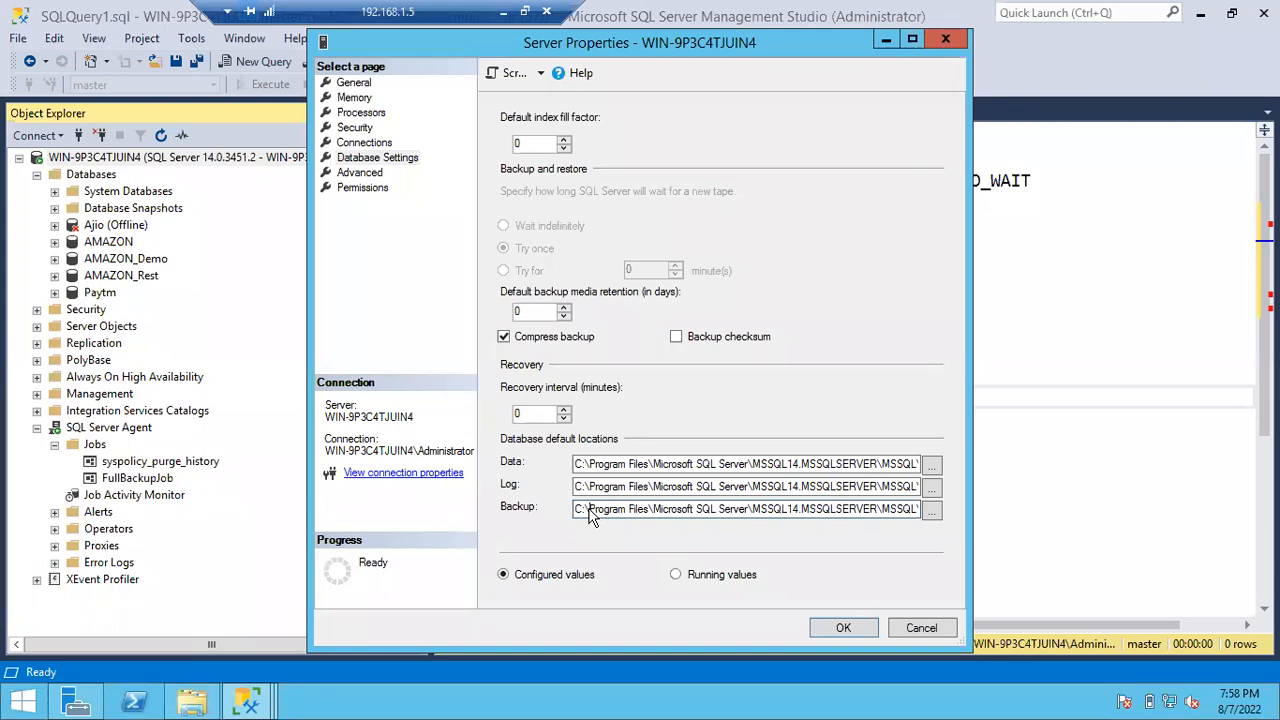
pyautogui.click(924, 630)
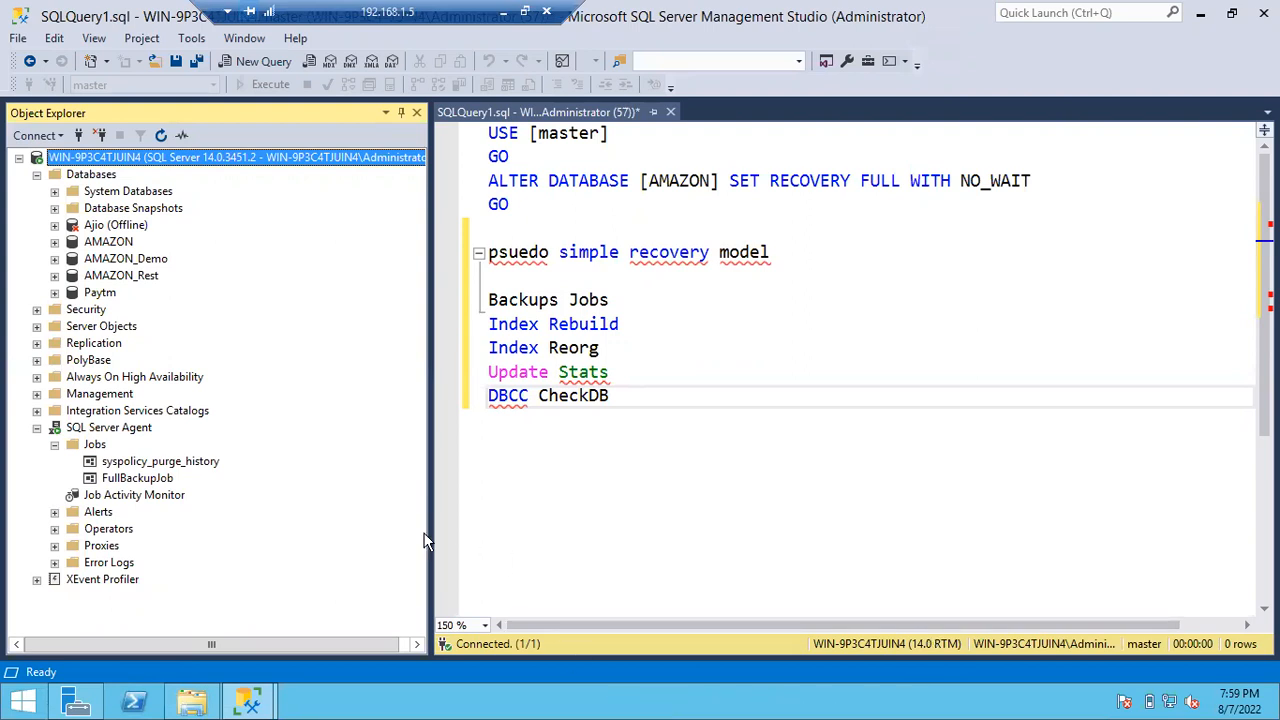
# - Open the FullBackup step of FullBackupJob and add a "go" line after the Paytm backup command
pyautogui.click(146, 479)
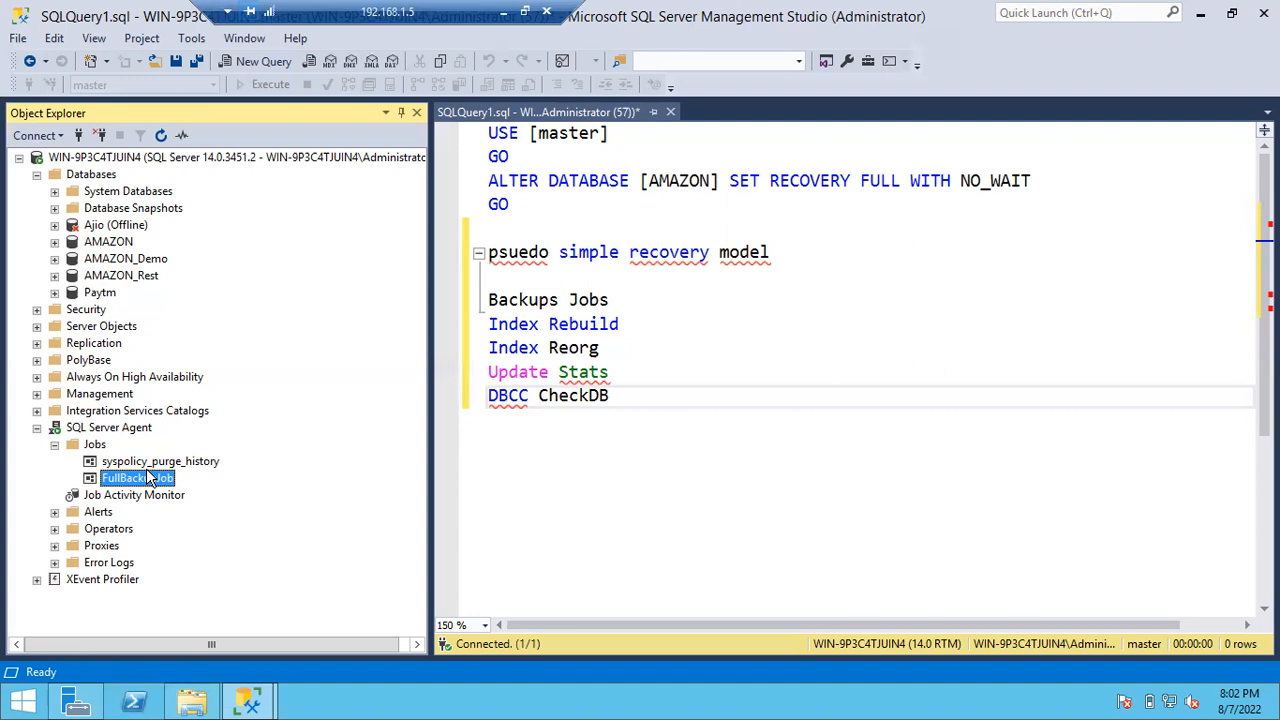
pyautogui.doubleClick(148, 478)
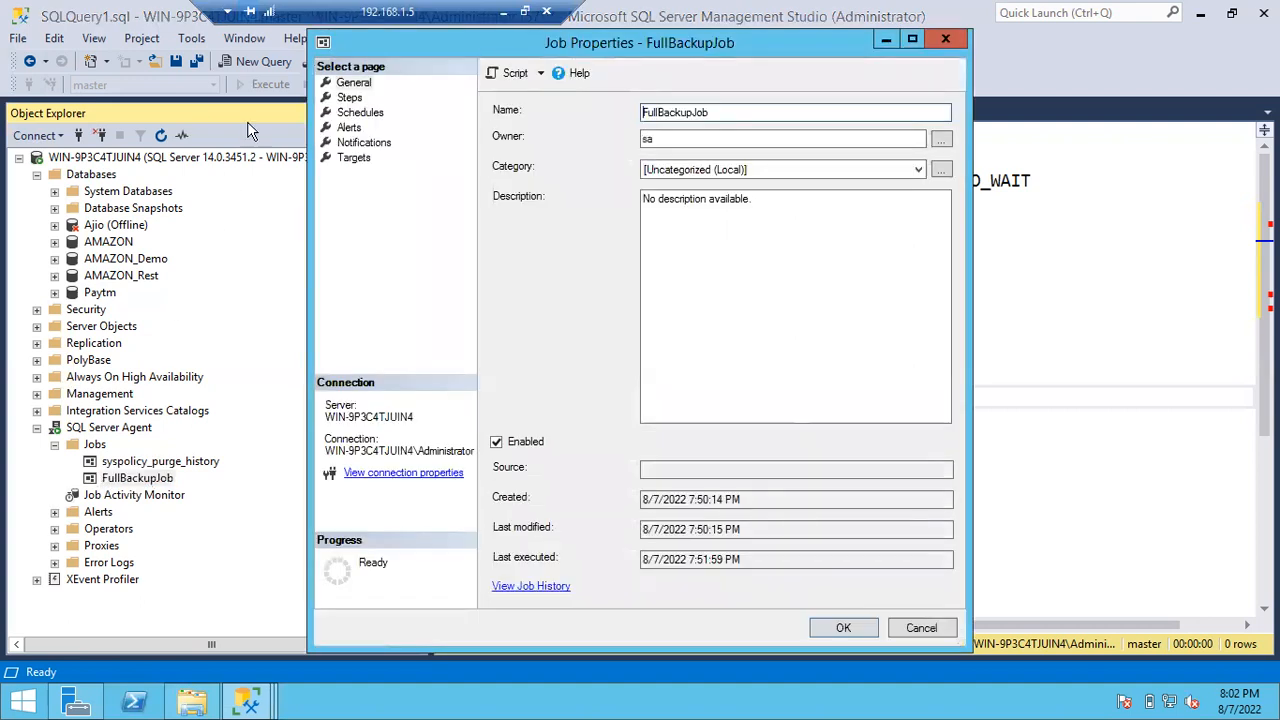
pyautogui.click(361, 98)
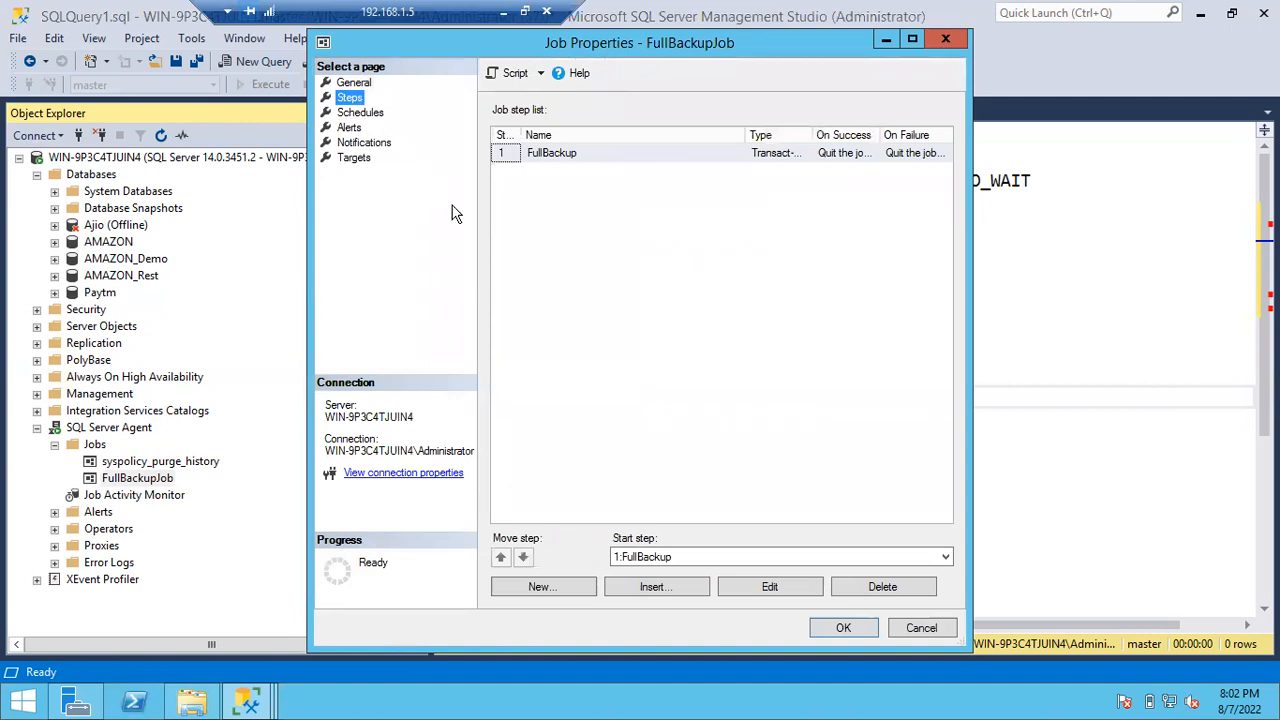
pyautogui.doubleClick(540, 158)
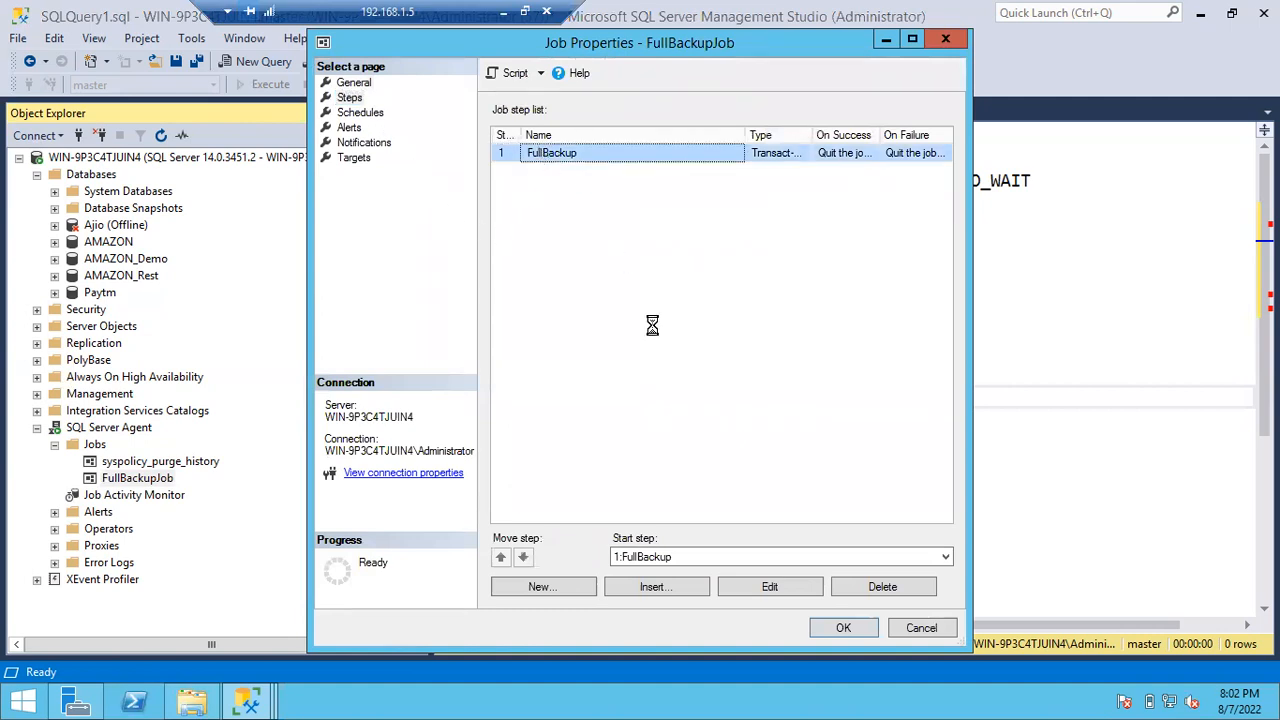
pyautogui.moveTo(800, 285); pyautogui.dragTo(906, 286)
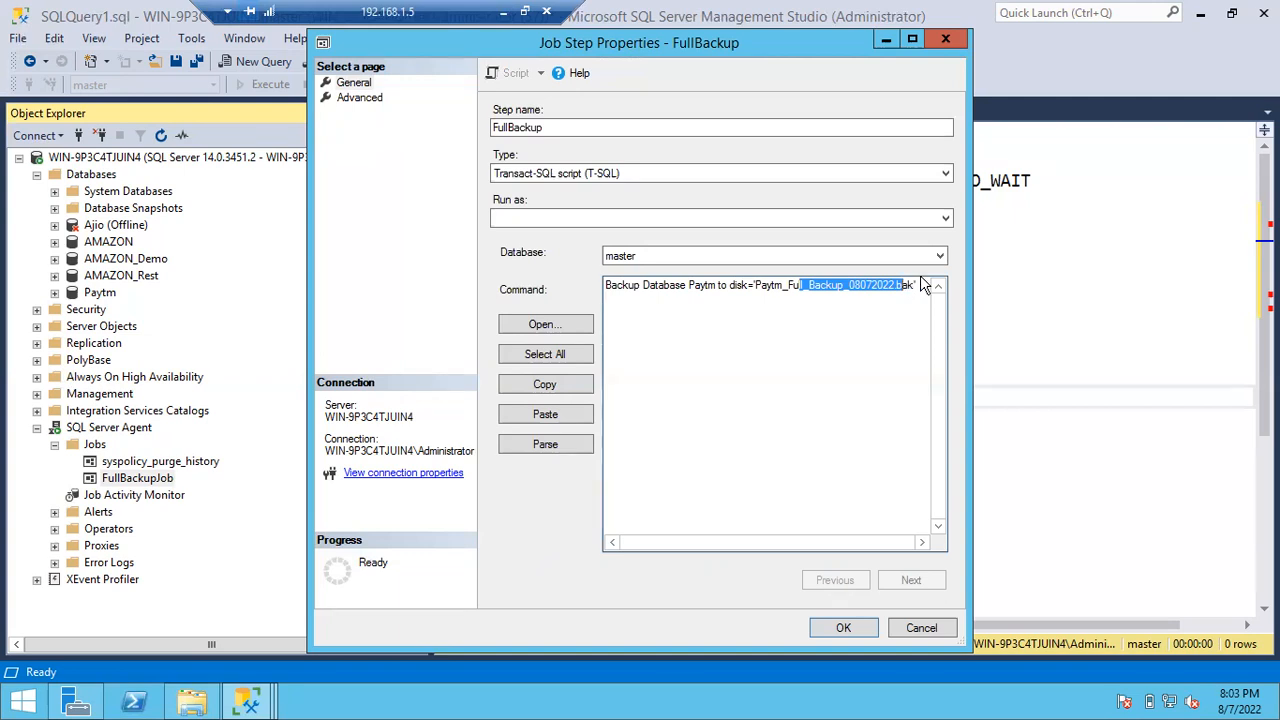
pyautogui.click(921, 285)
pyautogui.press('Return')
pyautogui.write('go')
pyautogui.press('Return')
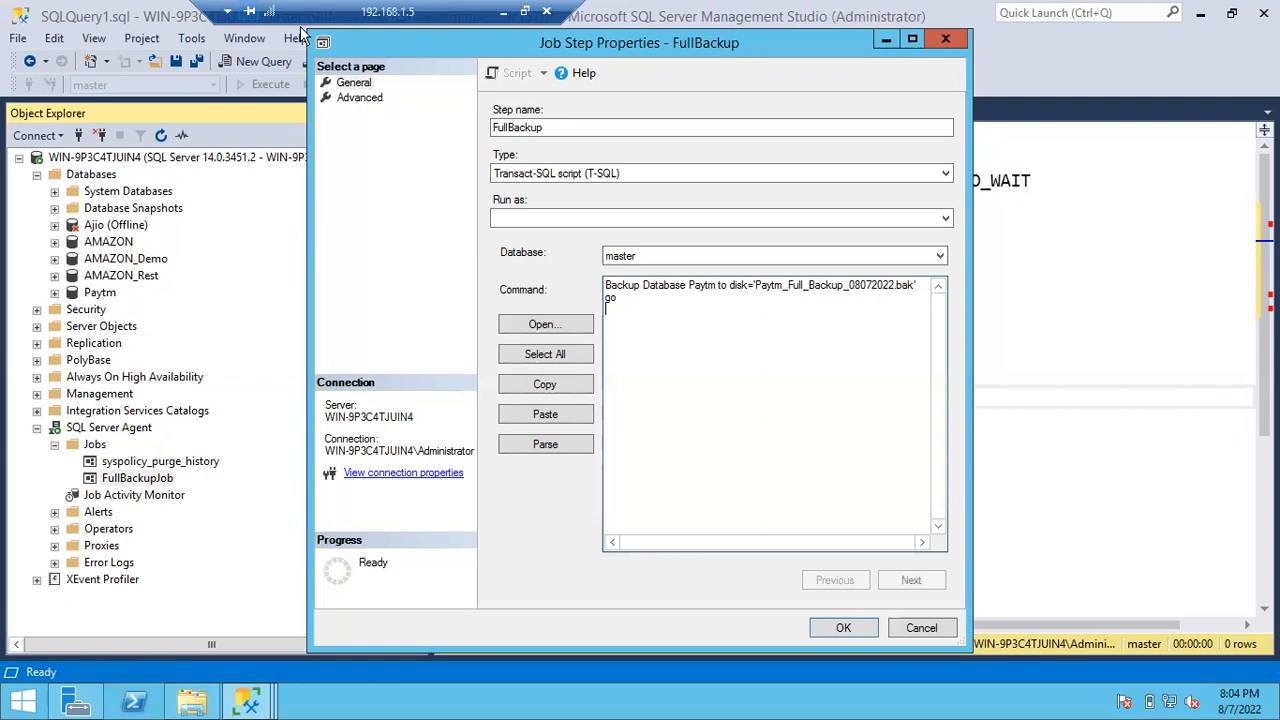
pyautogui.click(506, 15)
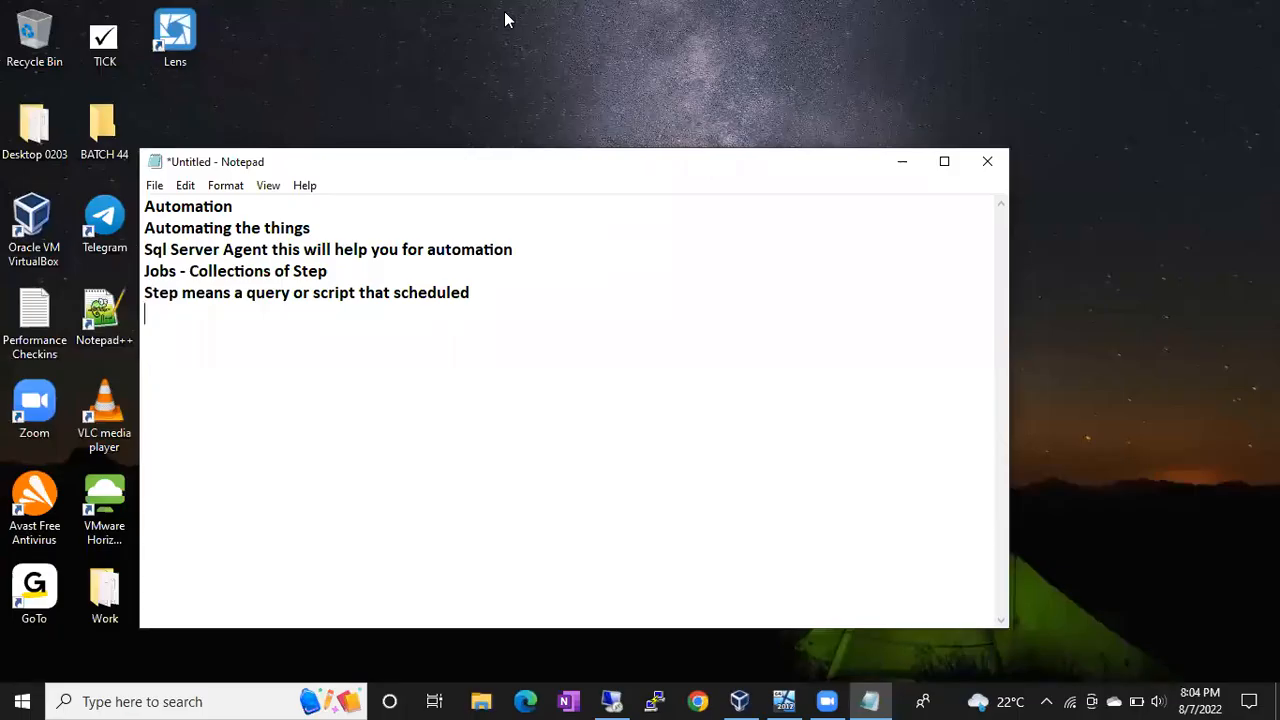
pyautogui.click(505, 14)
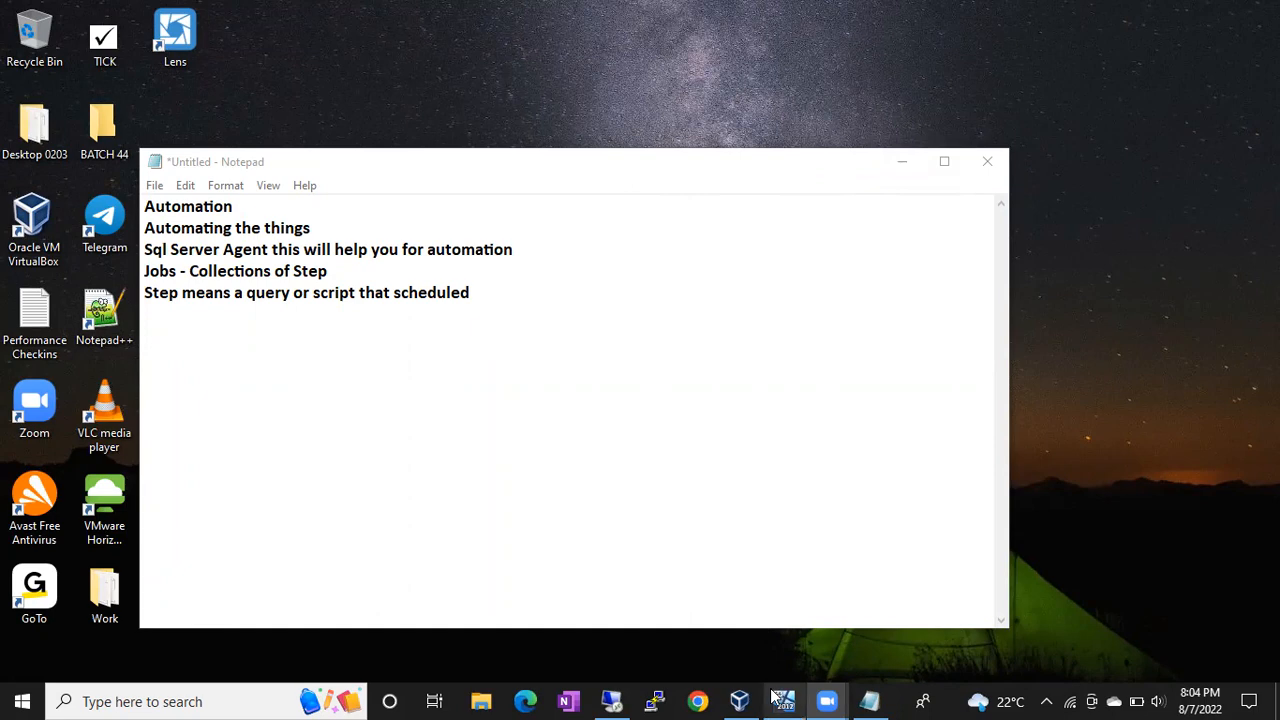
pyautogui.click(612, 700)
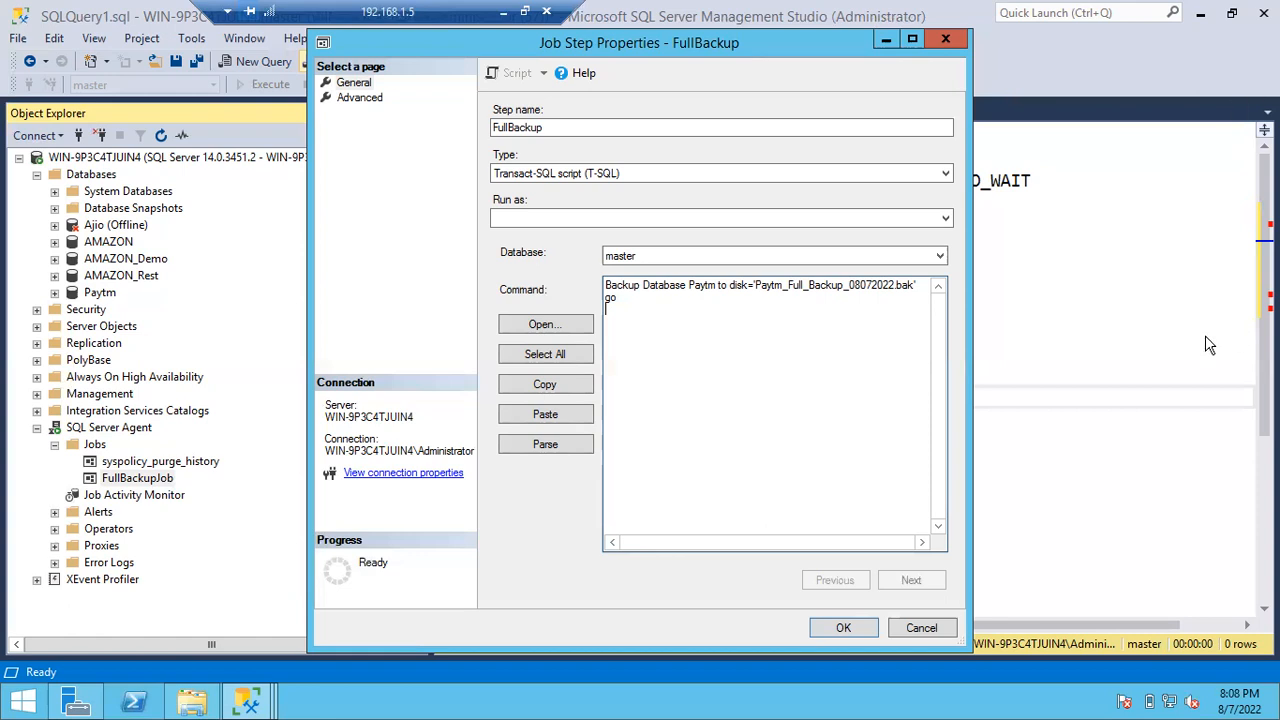
# - Accept the edited FullBackup step command and save FullBackupJob's properties
pyautogui.click(845, 628)
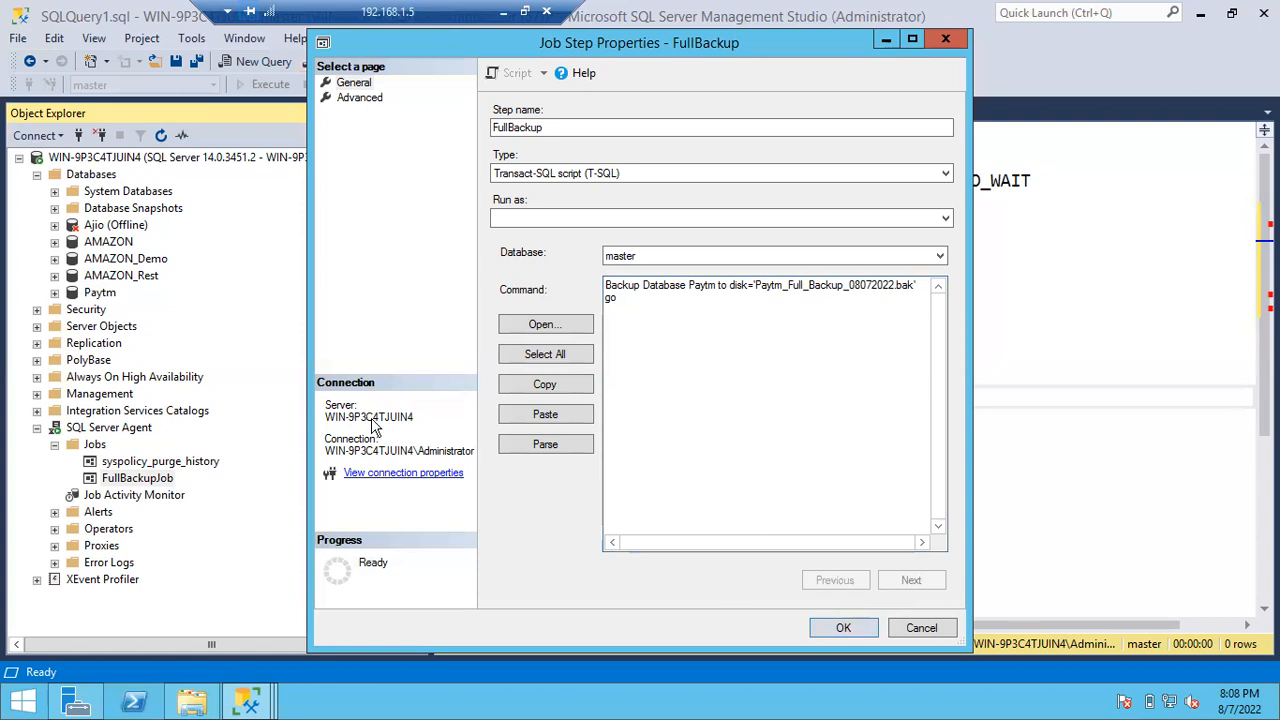
pyautogui.click(845, 630)
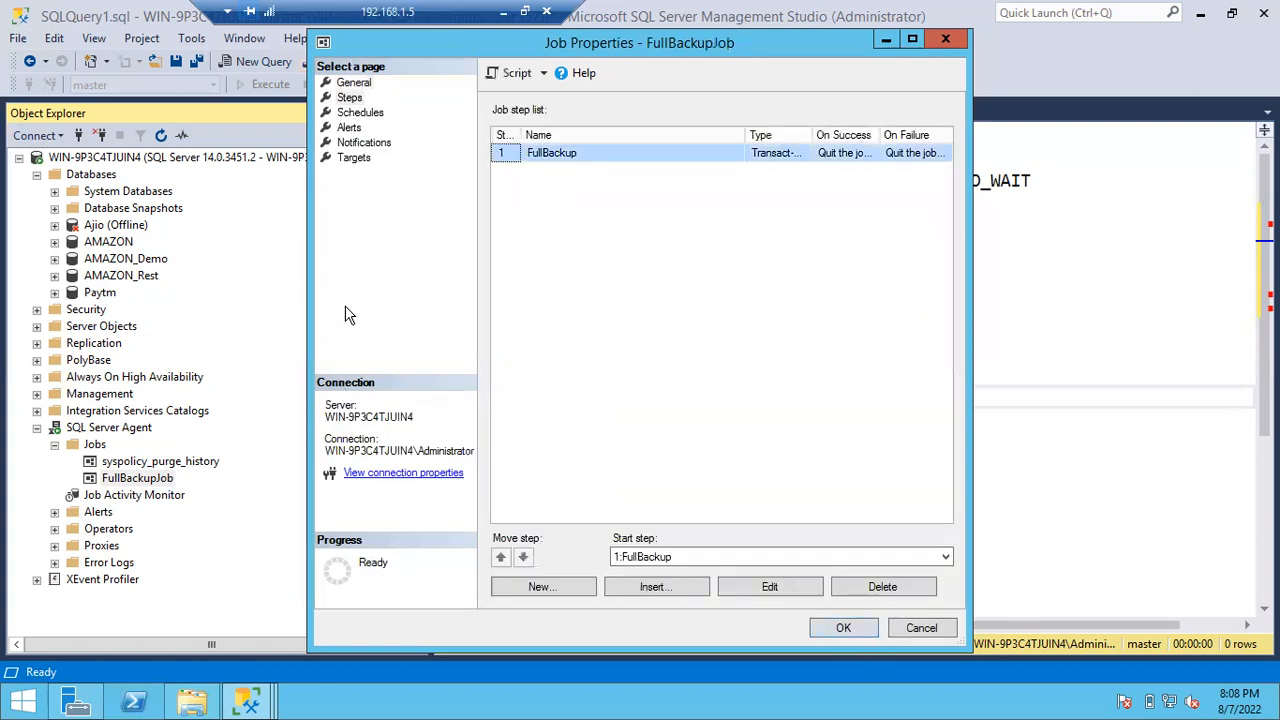
pyautogui.click(838, 628)
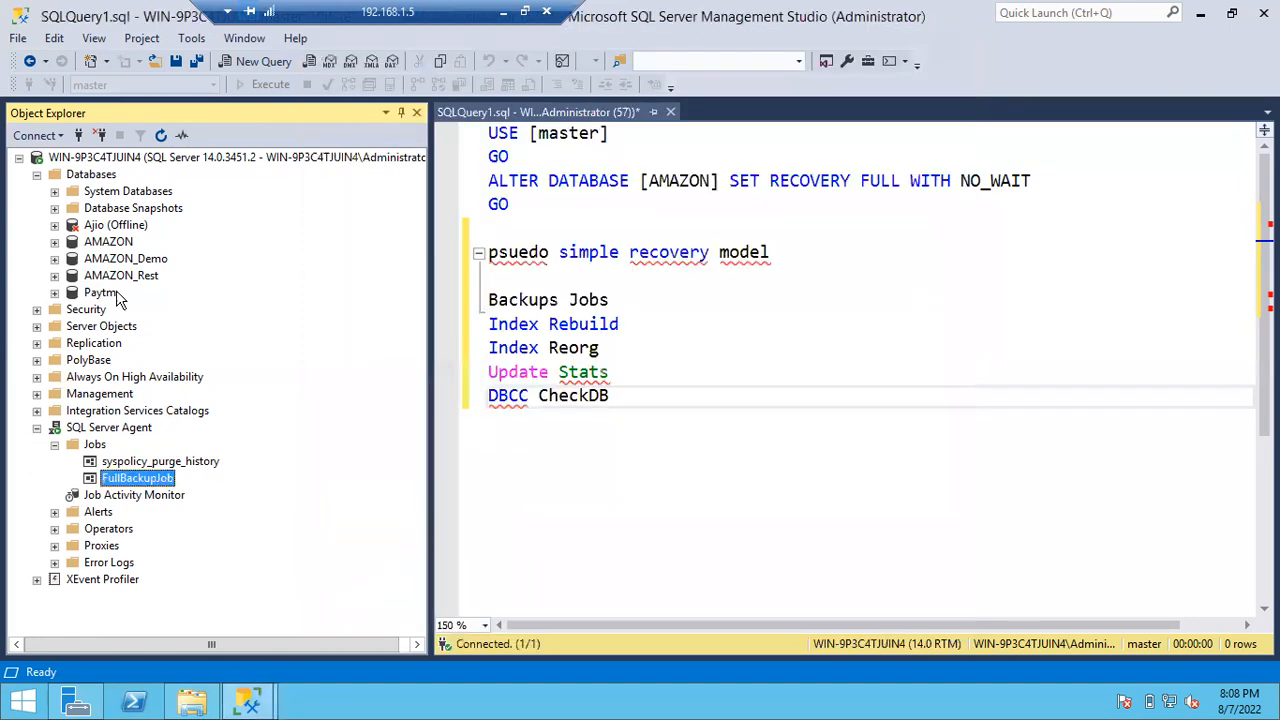
# - Take the Paytm database offline, dropping all its active connections
pyautogui.rightClick(103, 291)
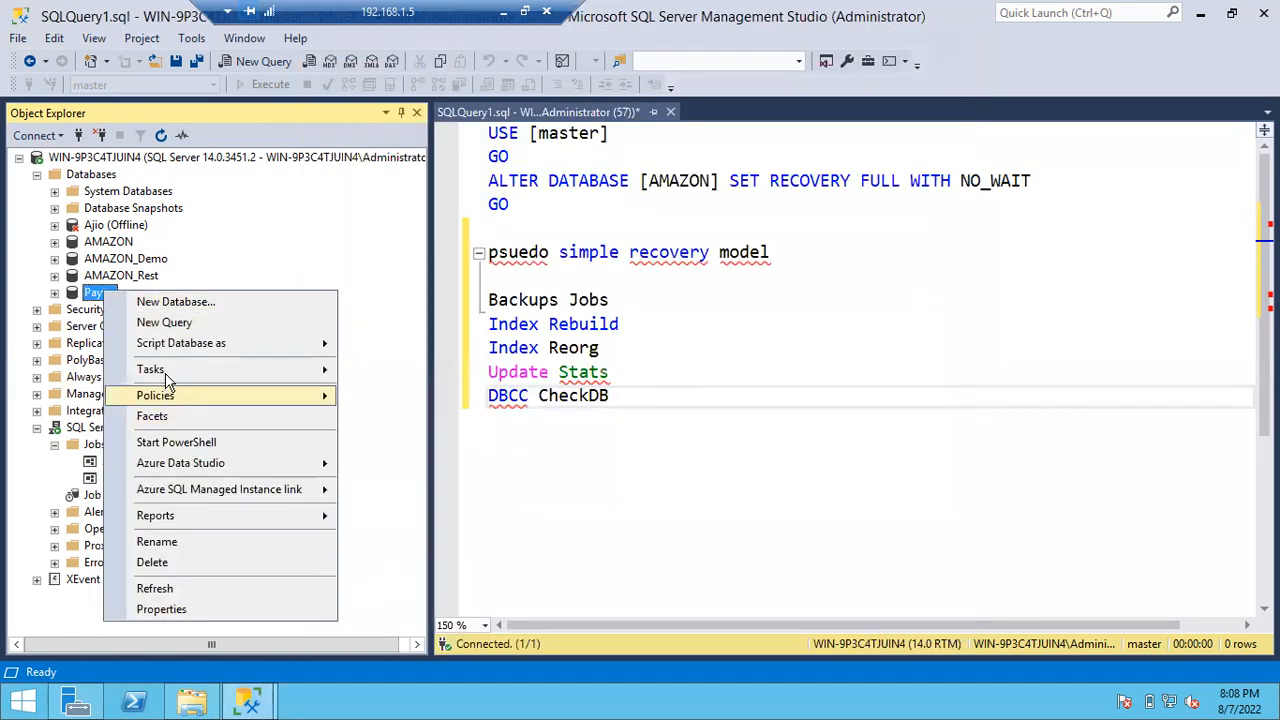
pyautogui.moveTo(168, 372)
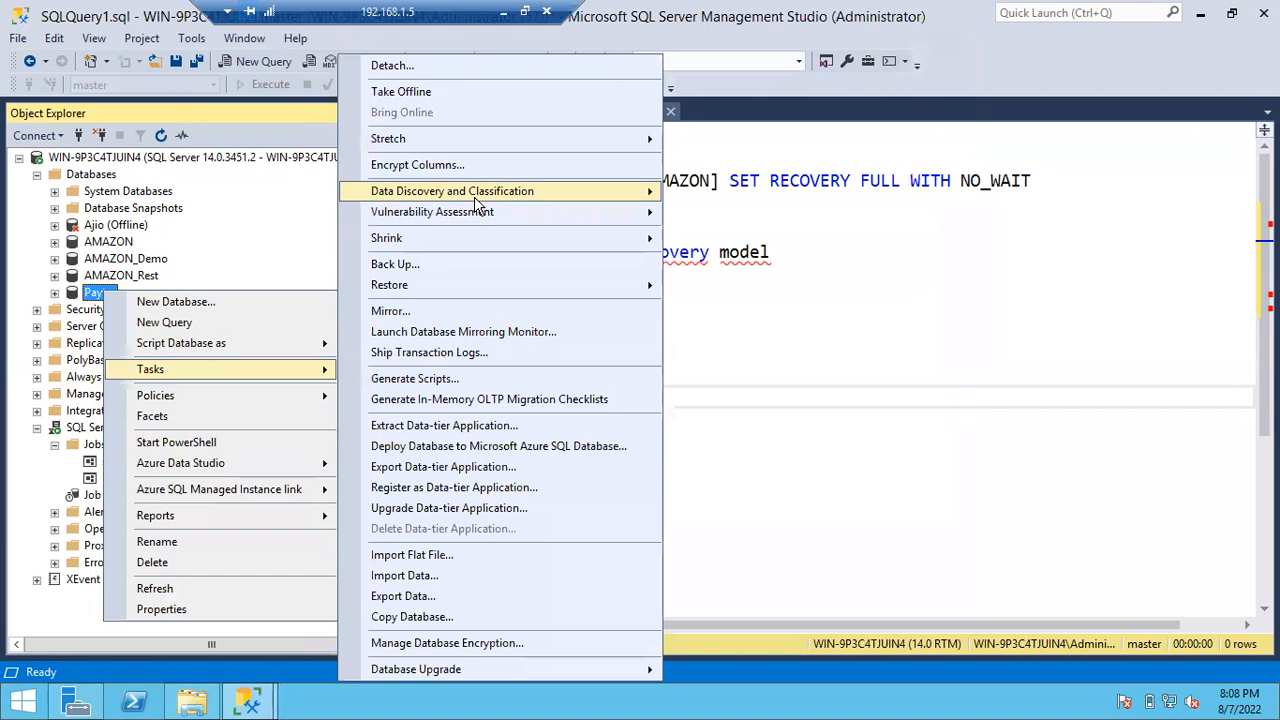
pyautogui.click(442, 93)
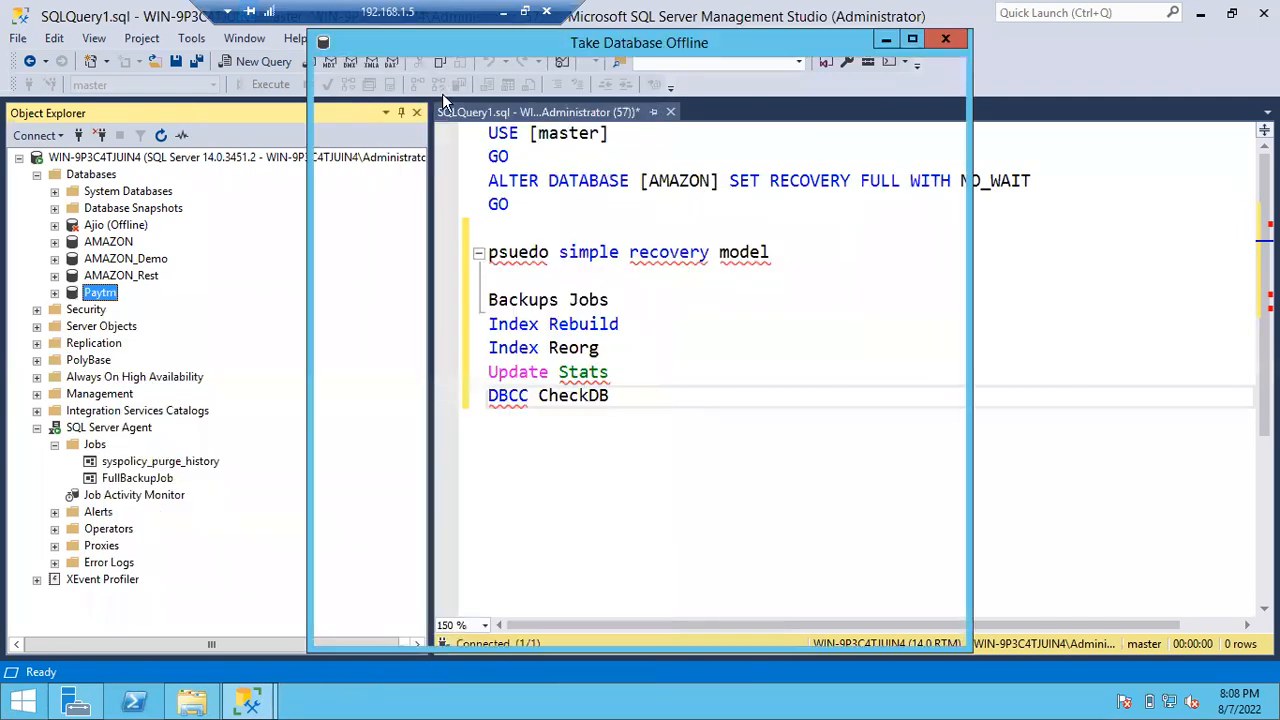
pyautogui.click(642, 150)
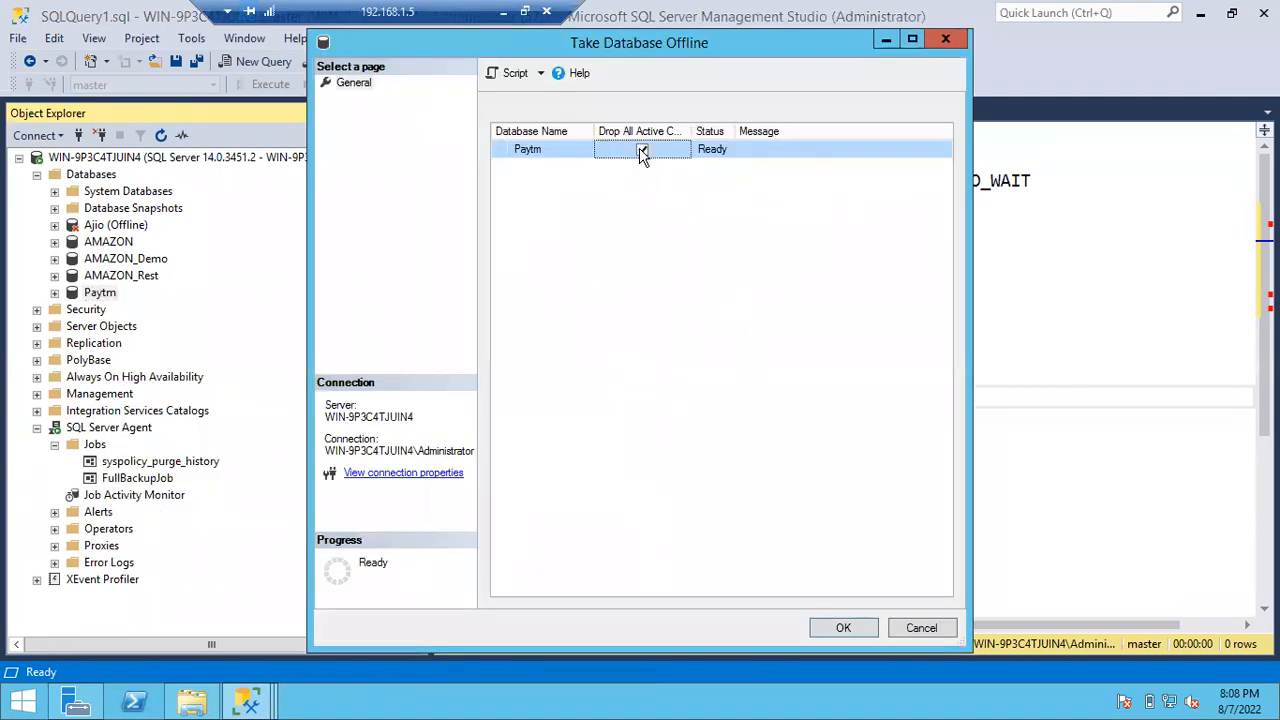
pyautogui.click(842, 627)
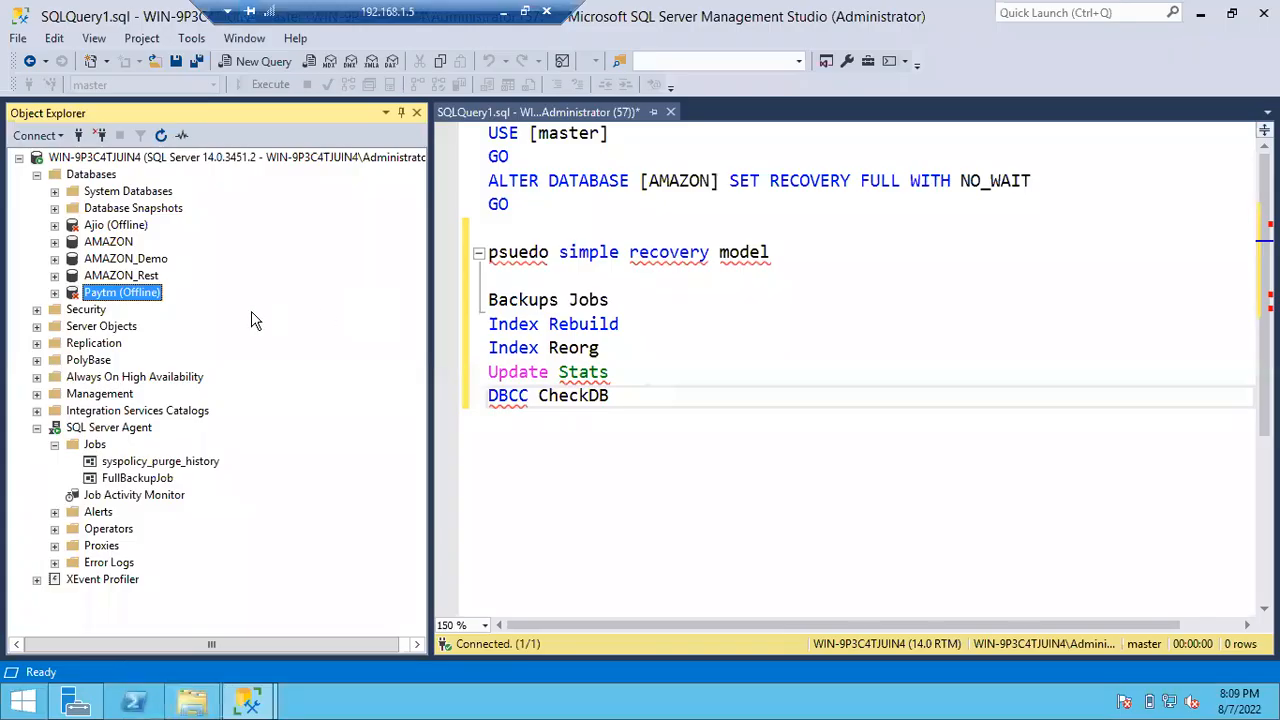
# - Start FullBackupJob manually with the Paytm database offline, and close the start report
pyautogui.rightClick(125, 484)
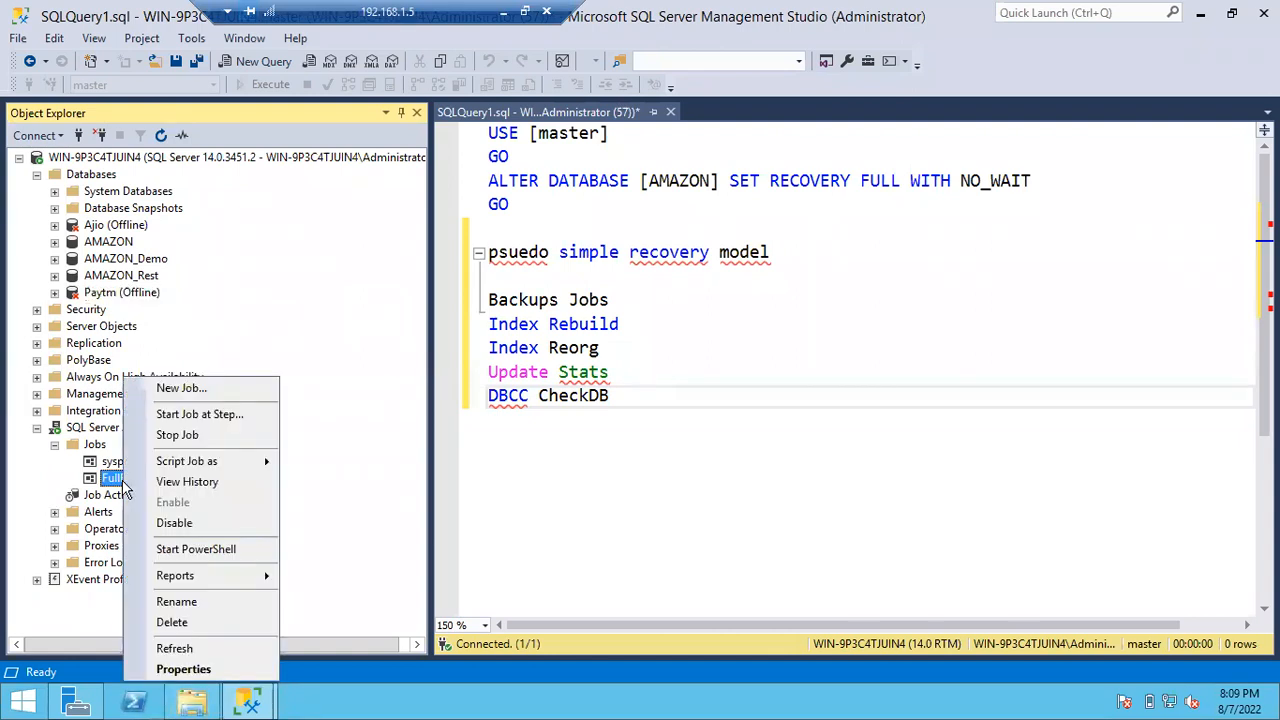
pyautogui.click(176, 412)
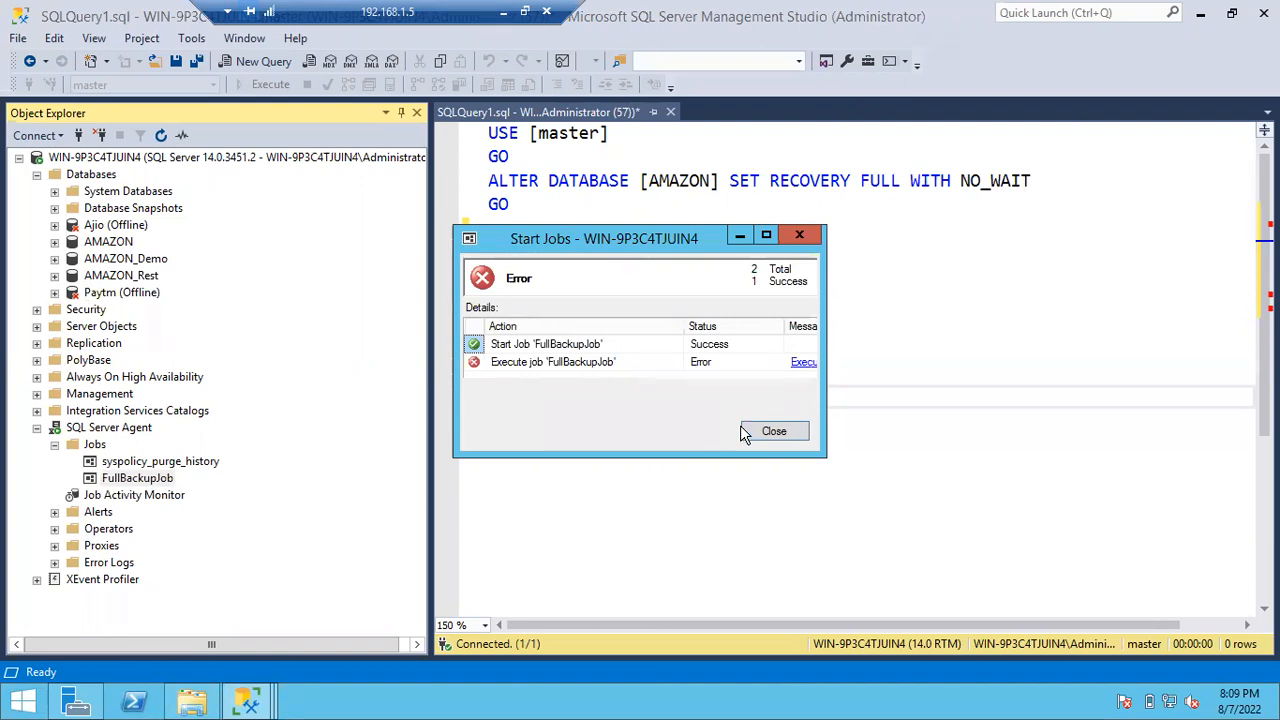
pyautogui.click(760, 430)
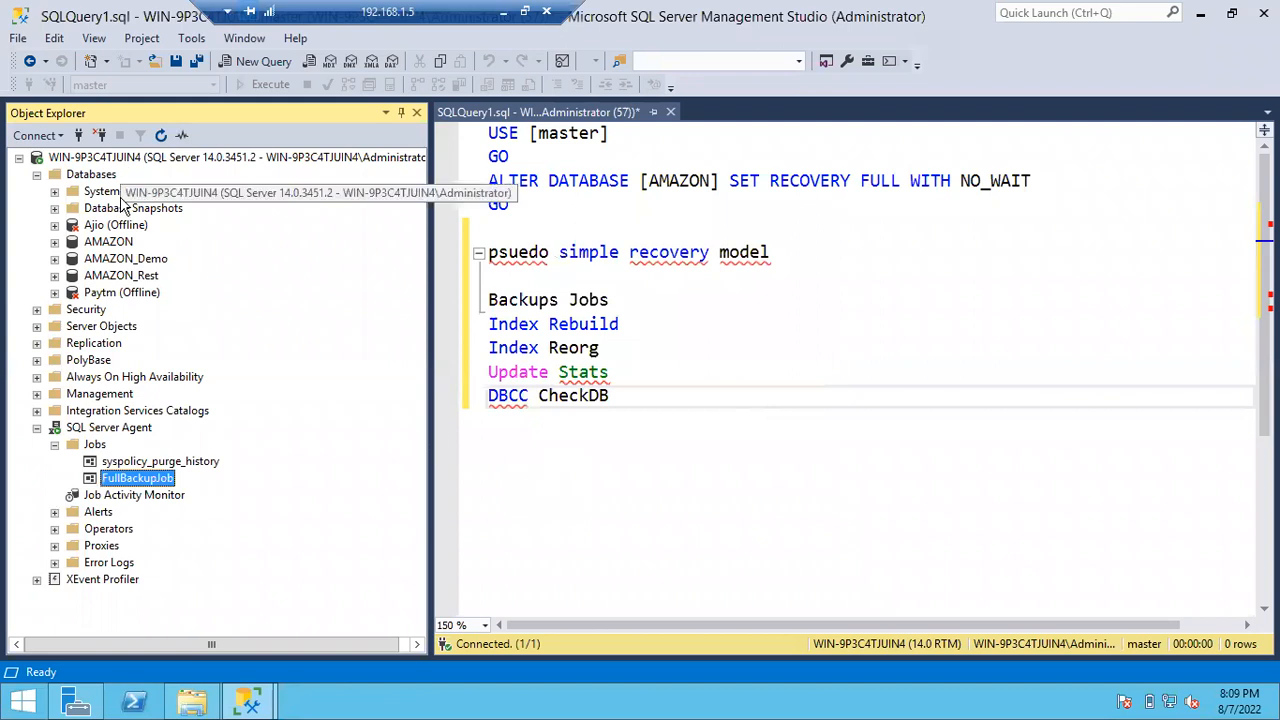
# - Open FullBackupJob's history, look at the step entry of the 7:51:59 PM run, and maximize the log viewer
pyautogui.rightClick(148, 486)
pyautogui.click(190, 484)
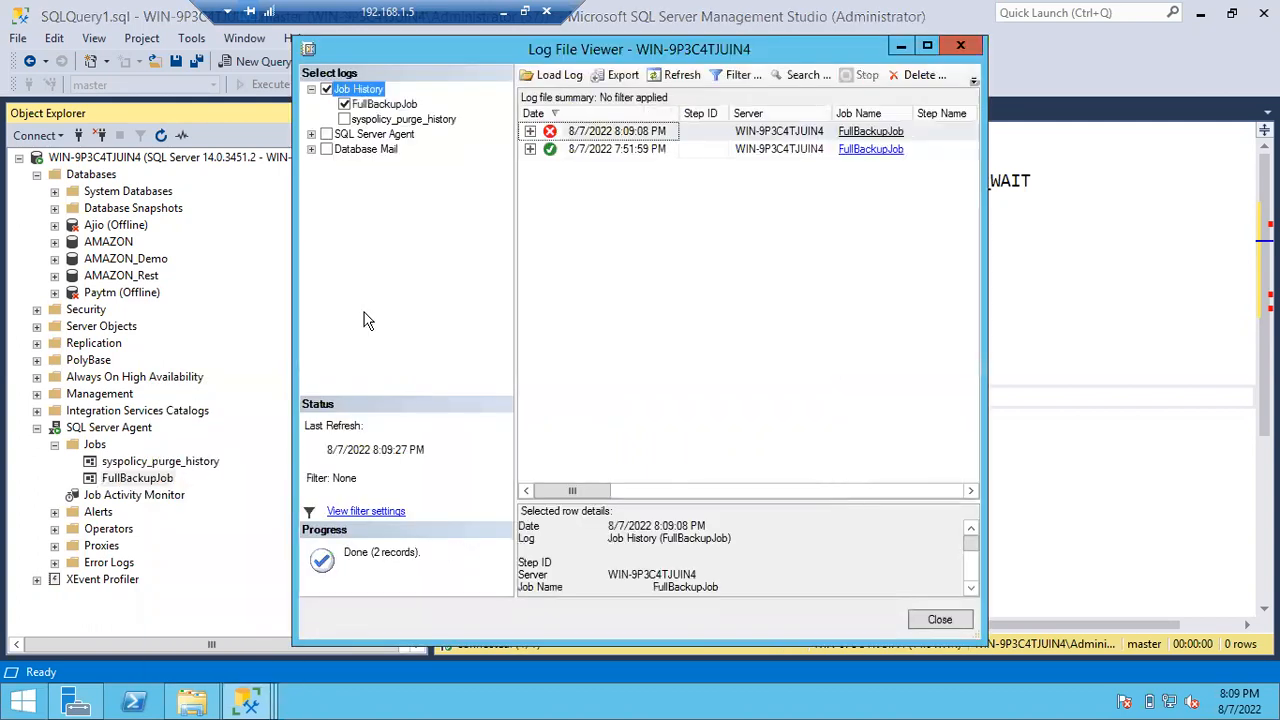
pyautogui.doubleClick(588, 152)
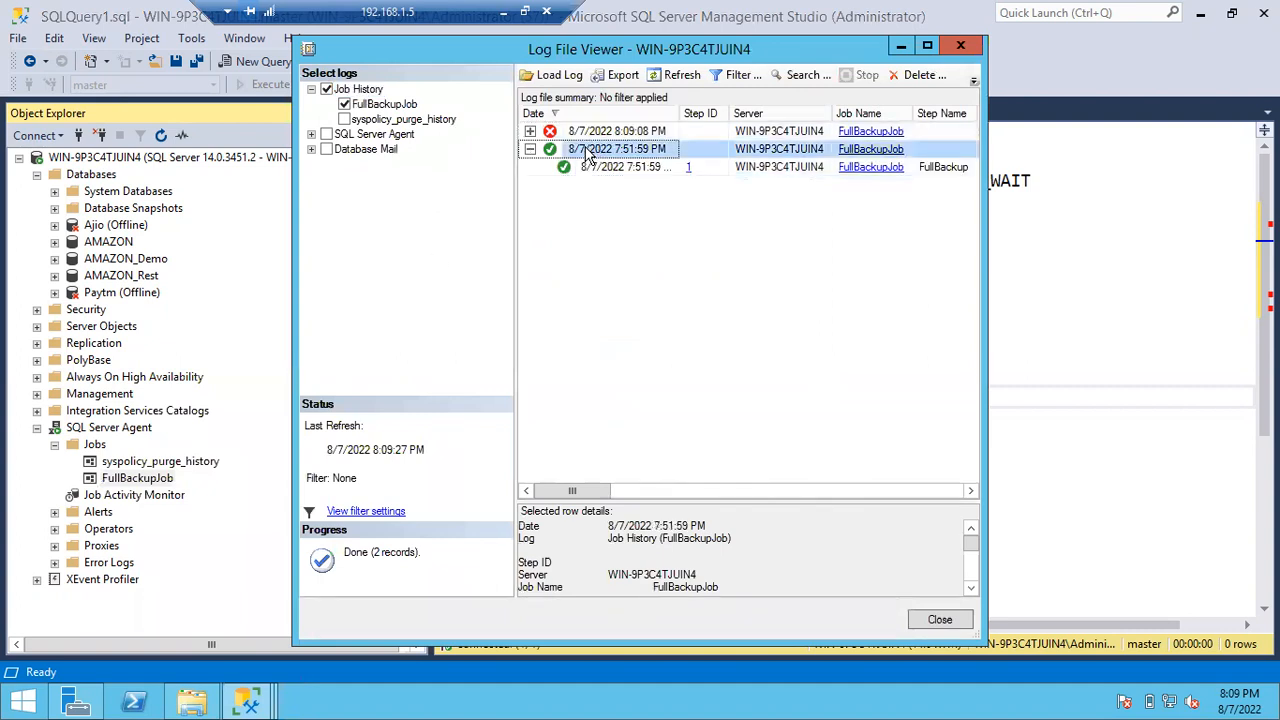
pyautogui.click(637, 168)
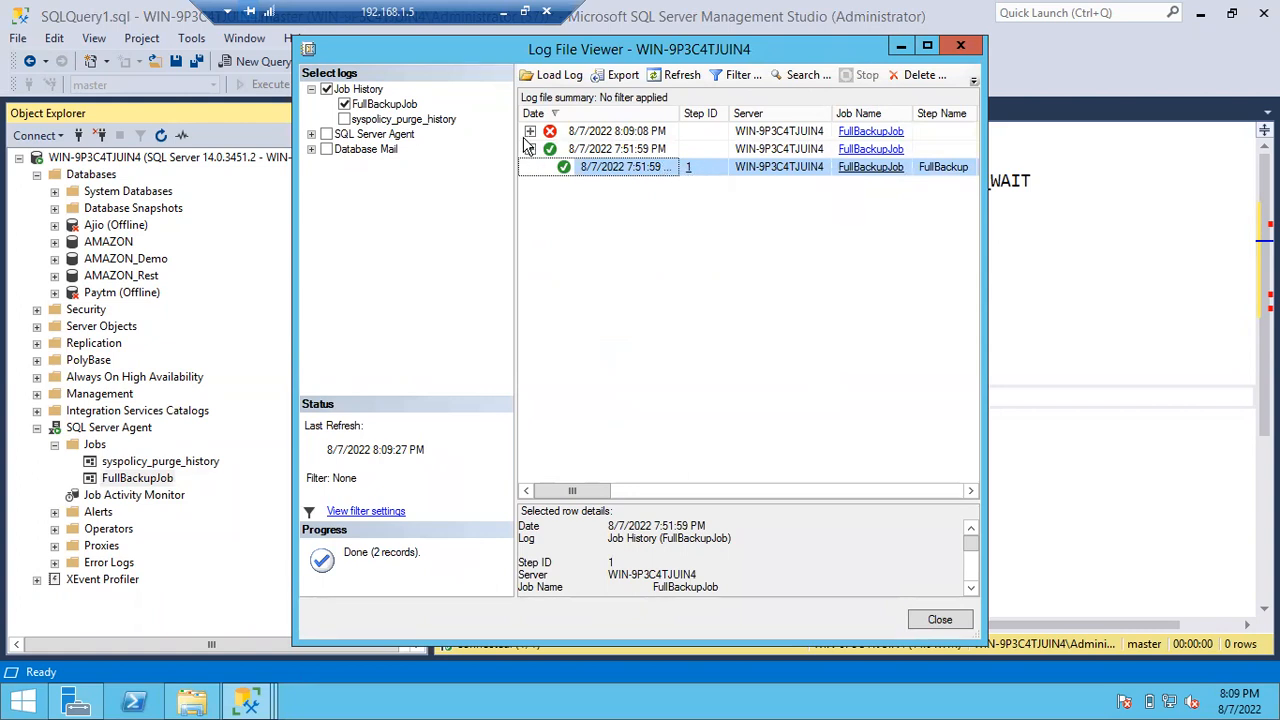
pyautogui.doubleClick(428, 50)
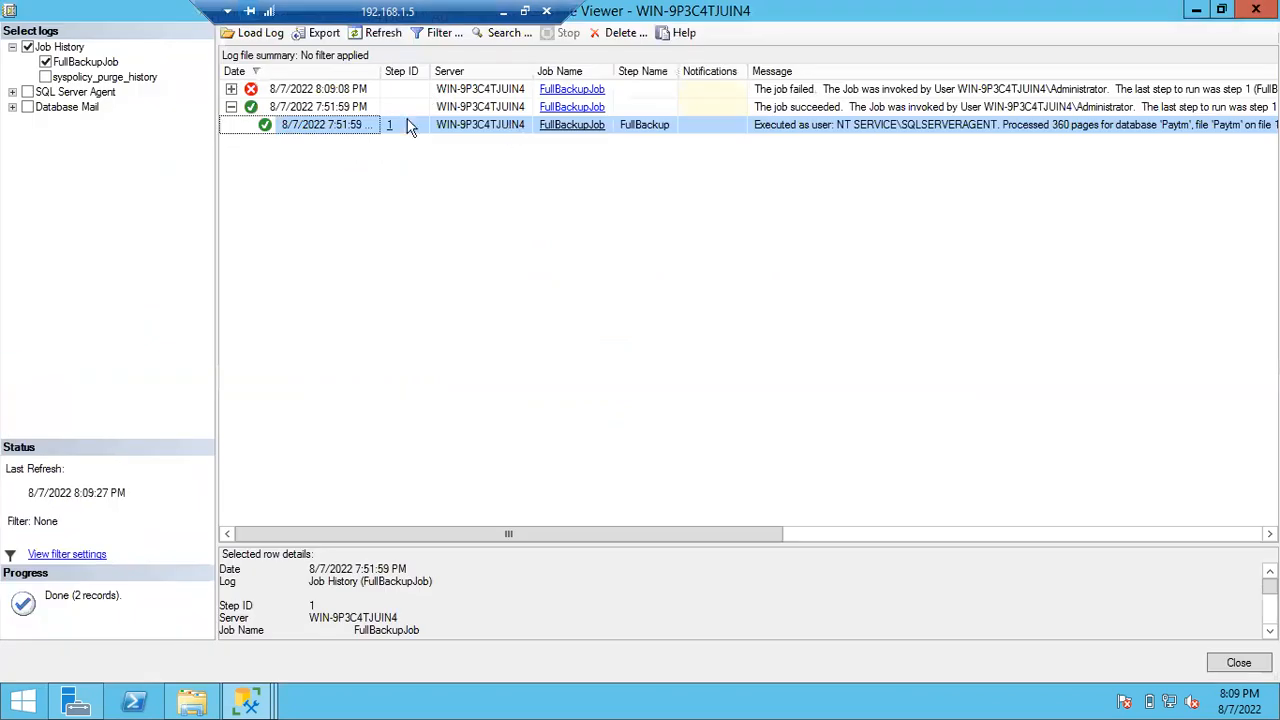
pyautogui.click(231, 107)
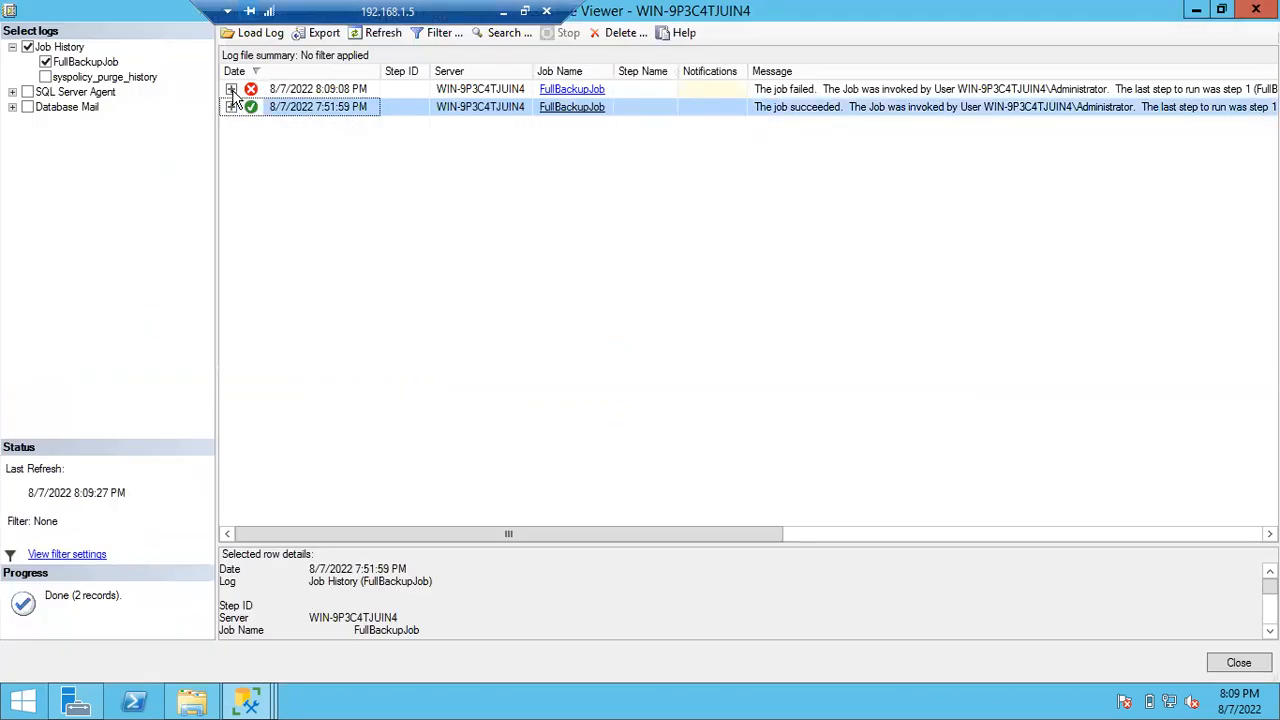
# - Expand the 8:09:08 PM run, read its FullBackup step message in the enlarged details area, and close the log viewer
pyautogui.click(231, 89)
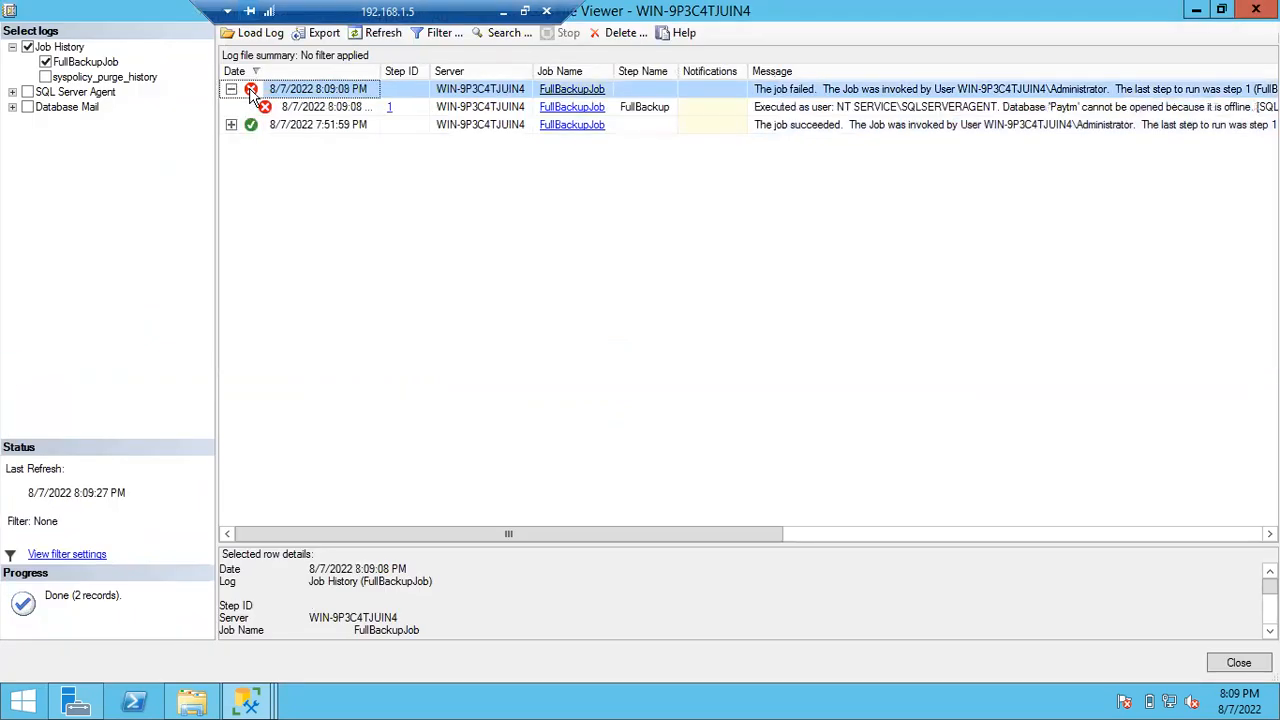
pyautogui.click(340, 110)
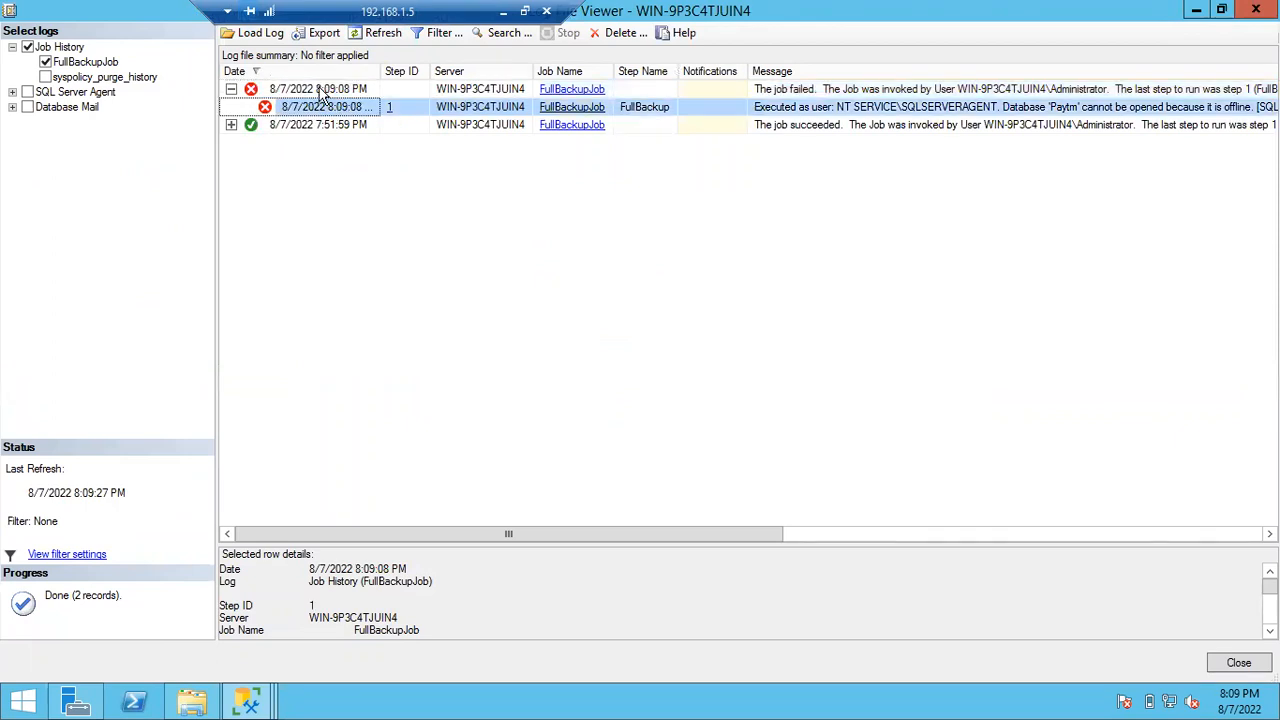
pyautogui.doubleClick(322, 90)
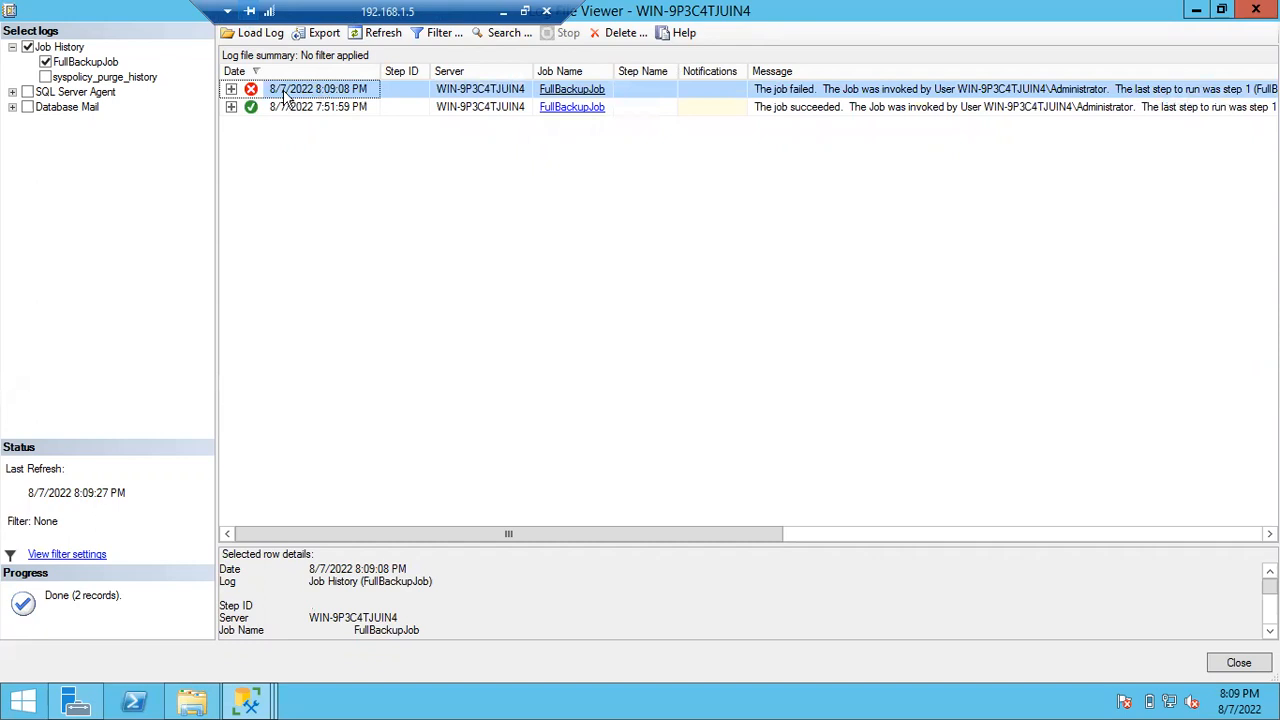
pyautogui.click(231, 89)
pyautogui.click(313, 110)
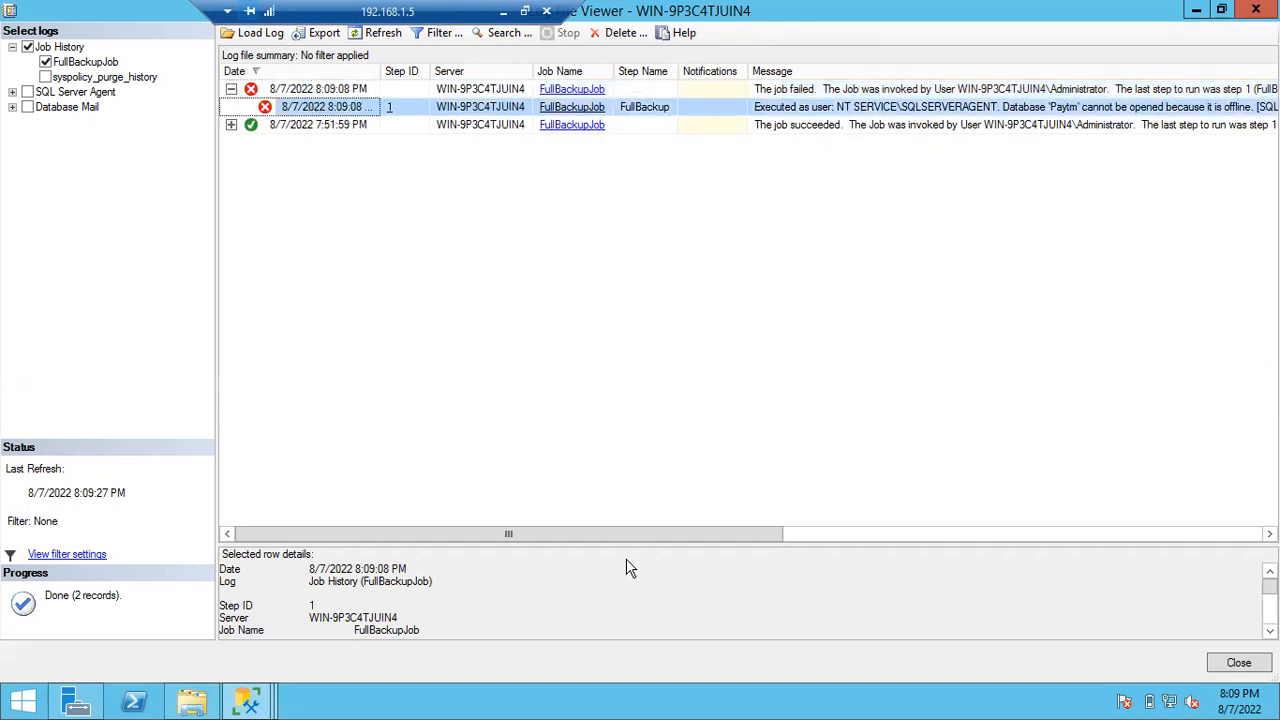
pyautogui.moveTo(621, 543); pyautogui.dragTo(630, 343)
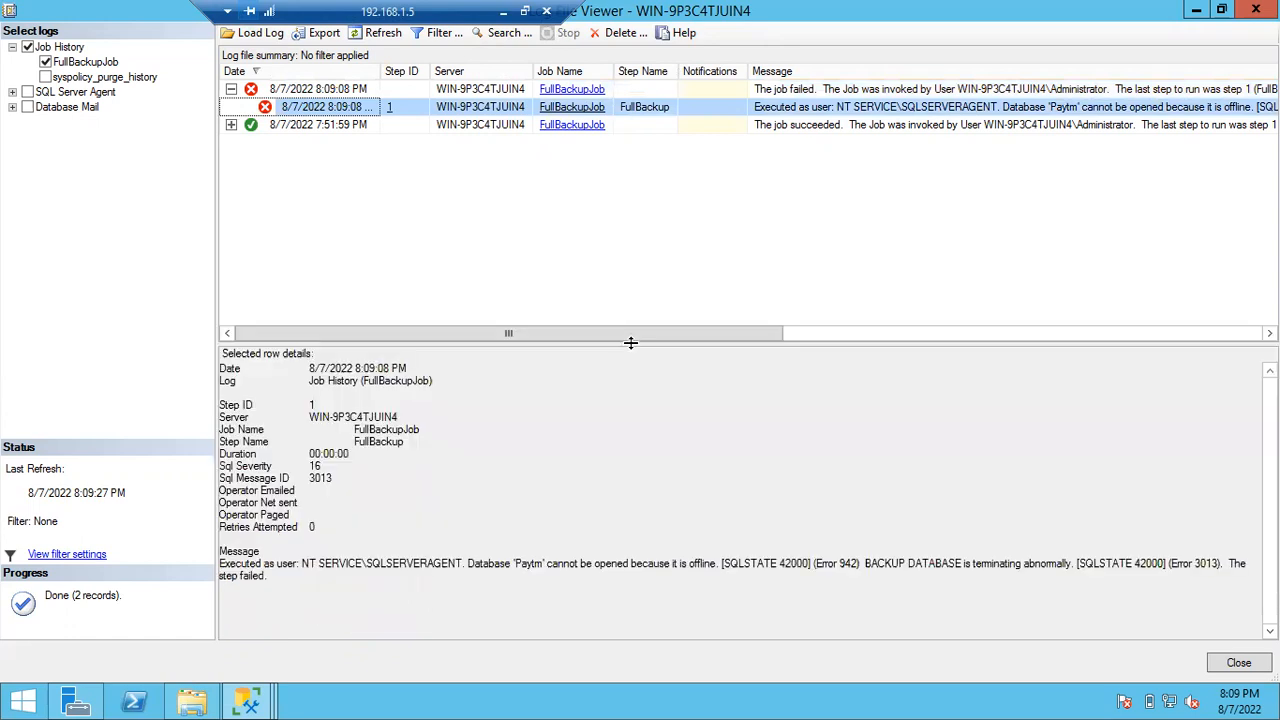
pyautogui.moveTo(303, 563); pyautogui.dragTo(711, 565)
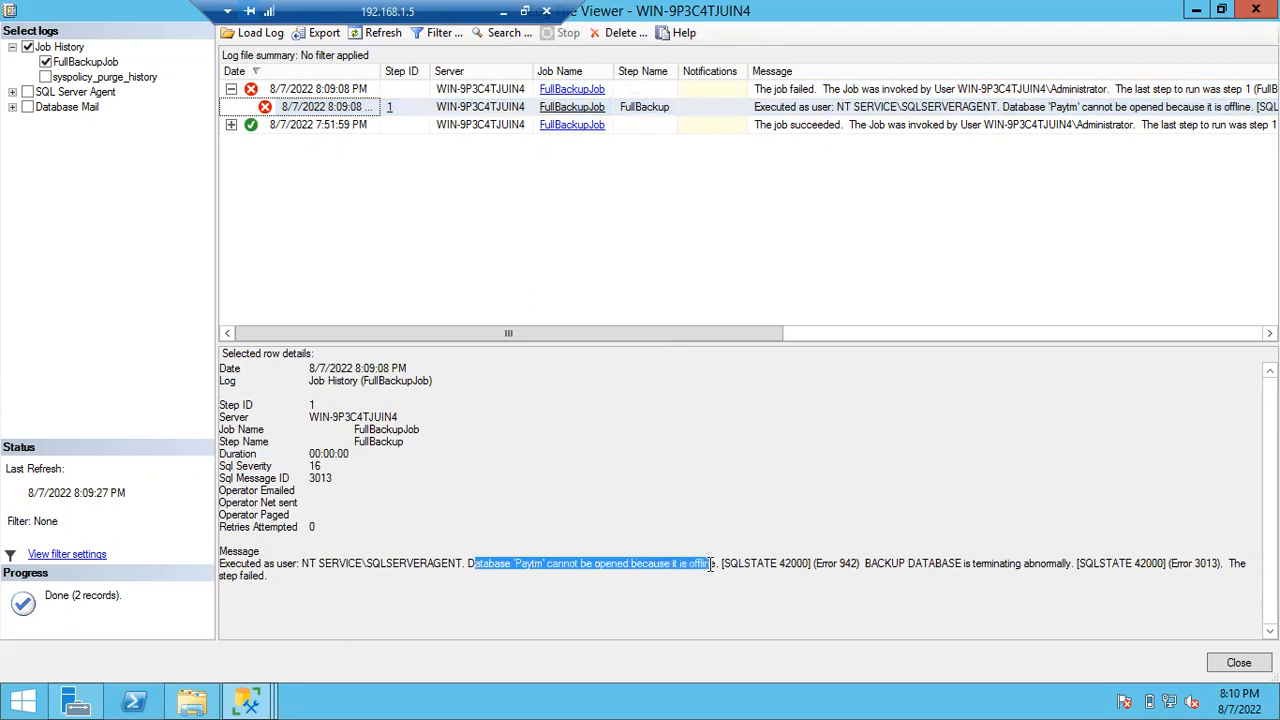
pyautogui.moveTo(866, 563); pyautogui.dragTo(1246, 580)
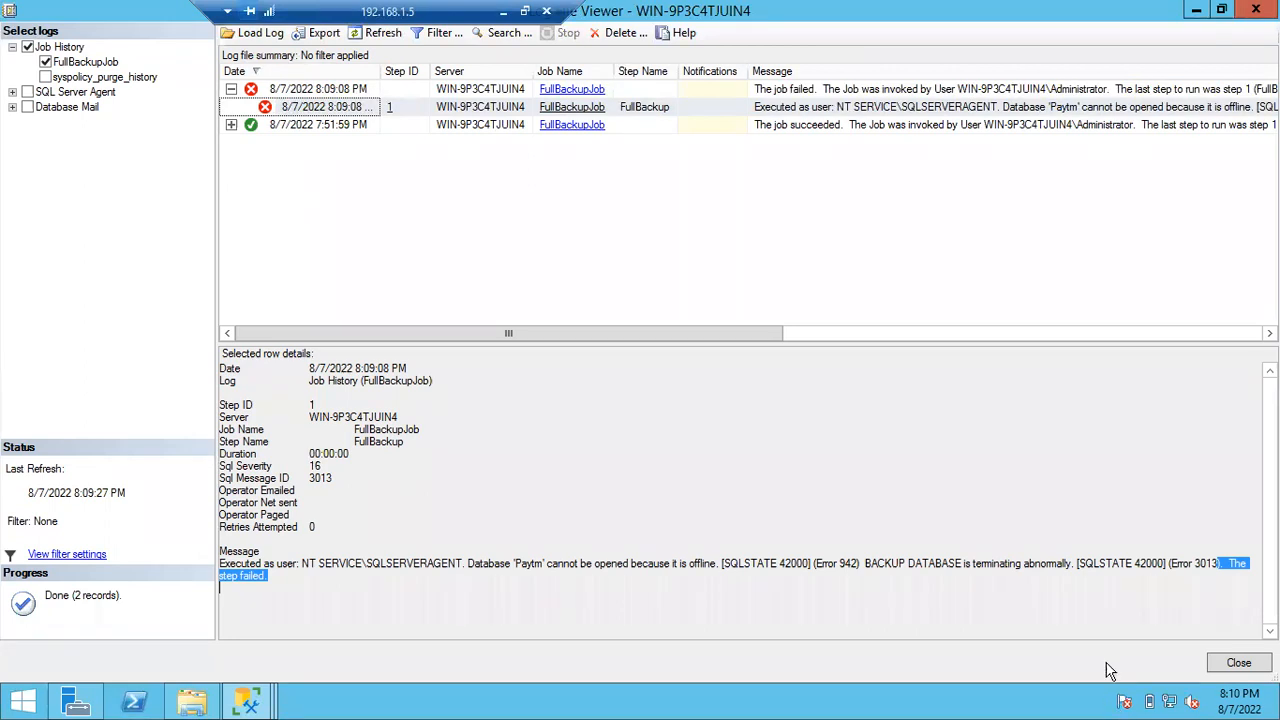
pyautogui.click(1239, 662)
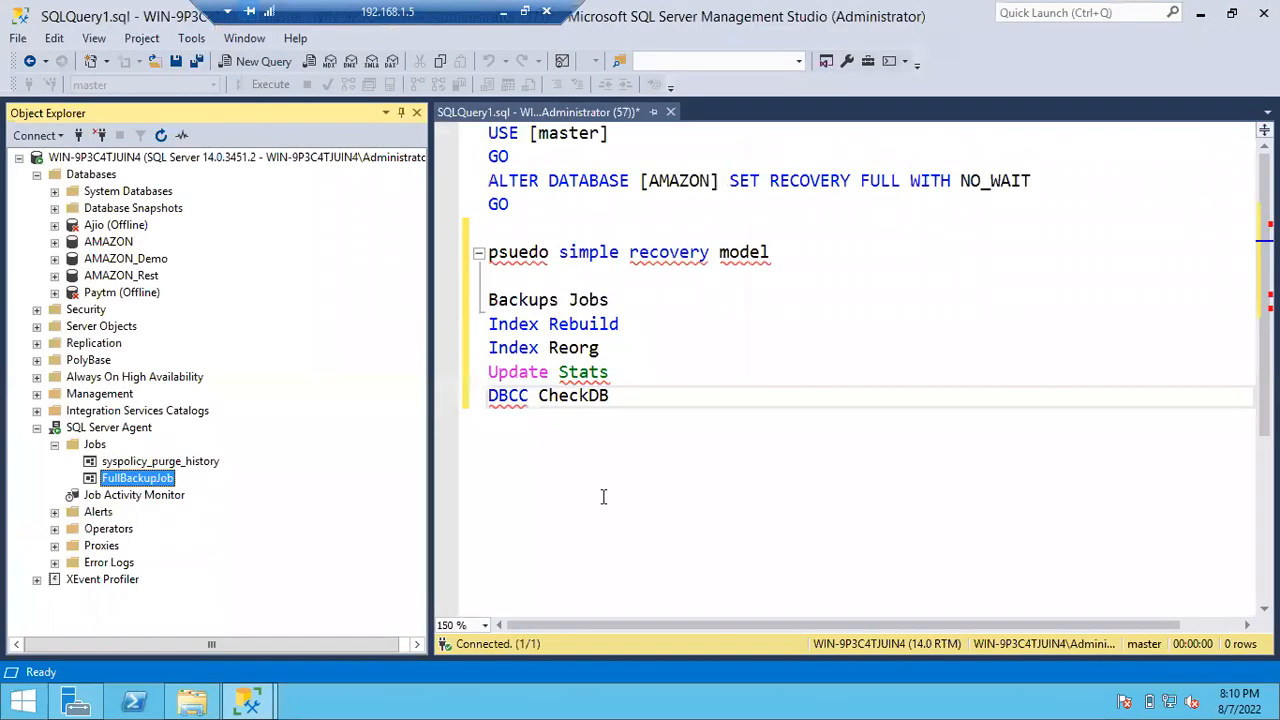
# - Reopen FullBackupJob's history maximized and highlight the full message of step 1 in the 8:09:08 PM run
pyautogui.rightClick(143, 484)
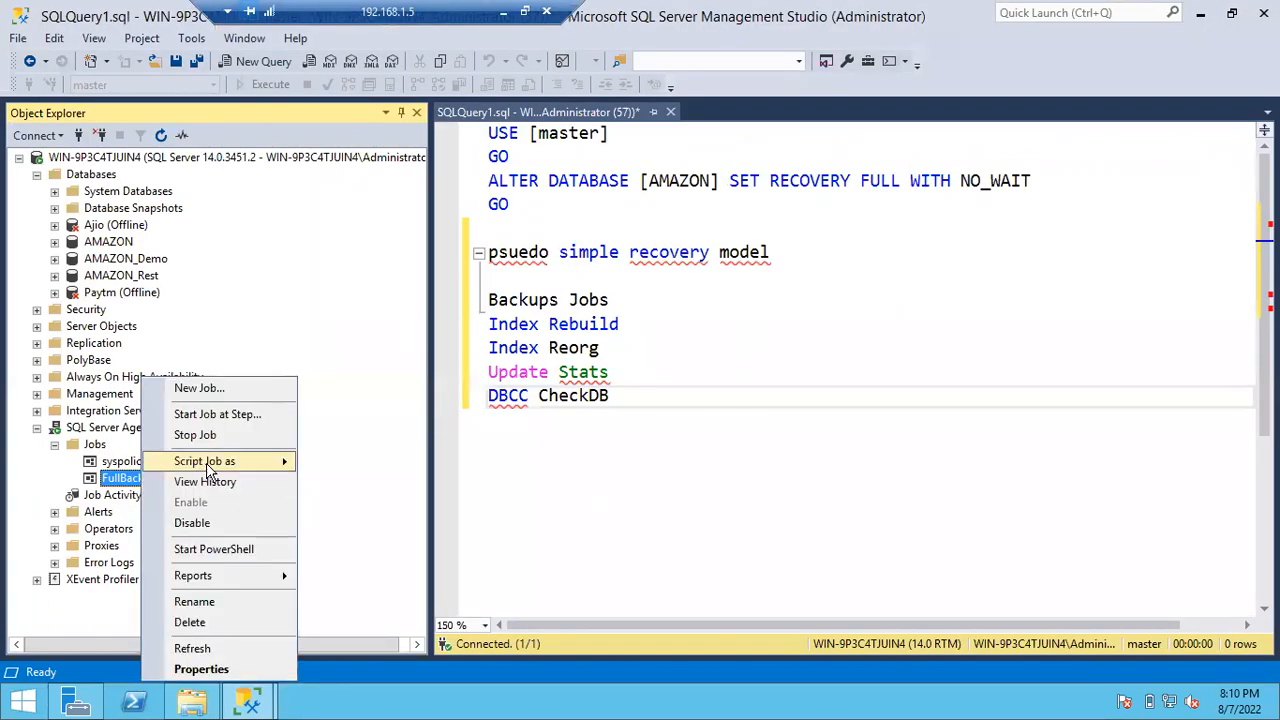
pyautogui.click(212, 483)
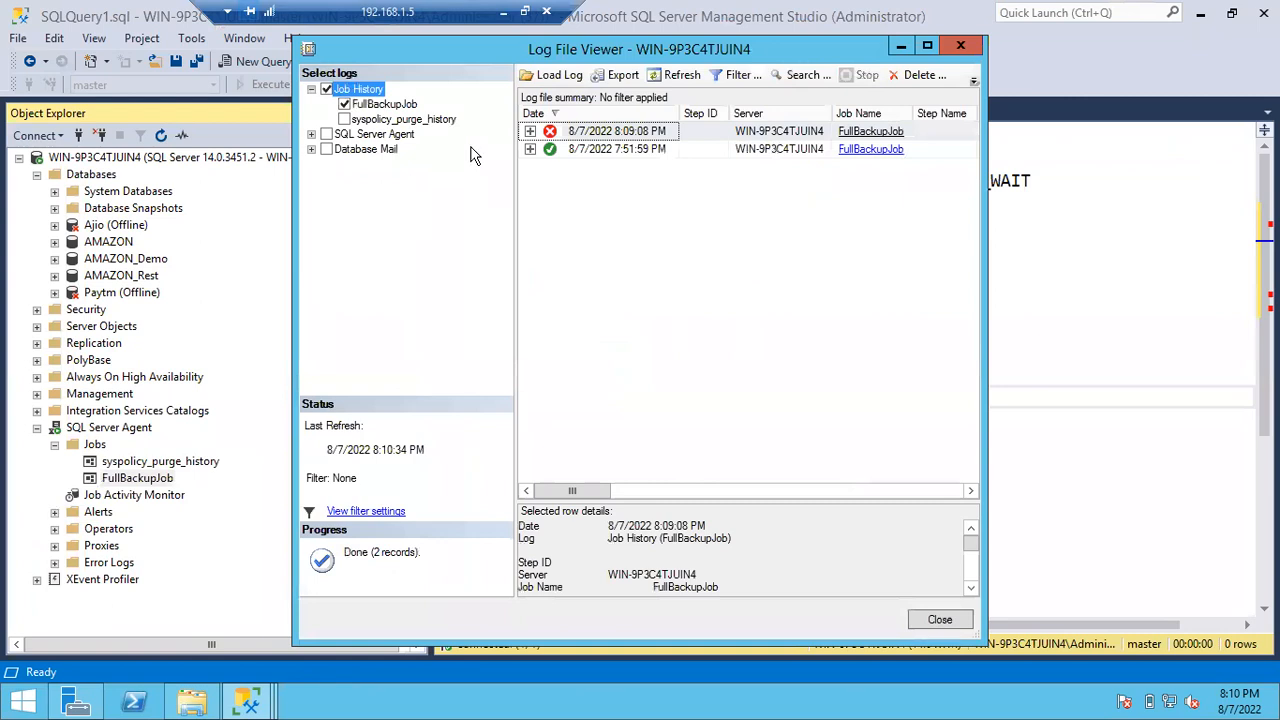
pyautogui.click(530, 132)
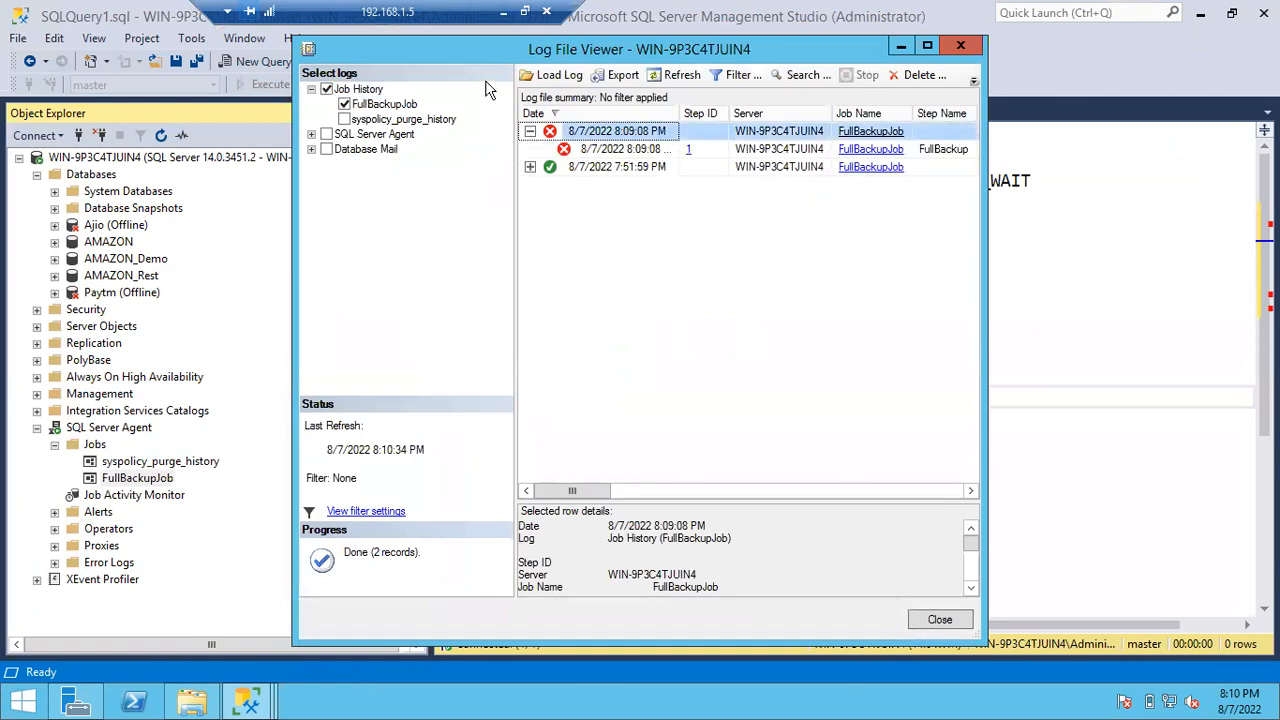
pyautogui.press('super+Up')
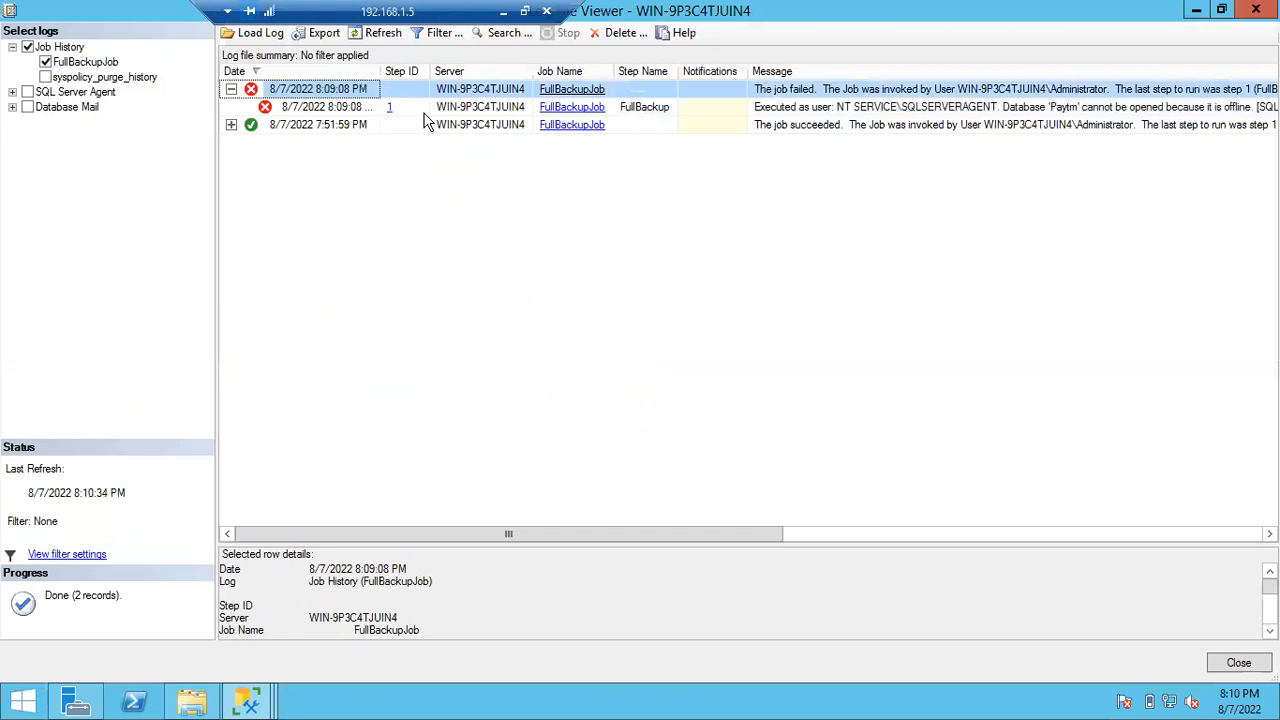
pyautogui.click(305, 107)
pyautogui.moveTo(488, 546); pyautogui.dragTo(503, 292)
pyautogui.moveTo(392, 515); pyautogui.dragTo(551, 526)
pyautogui.click(636, 633)
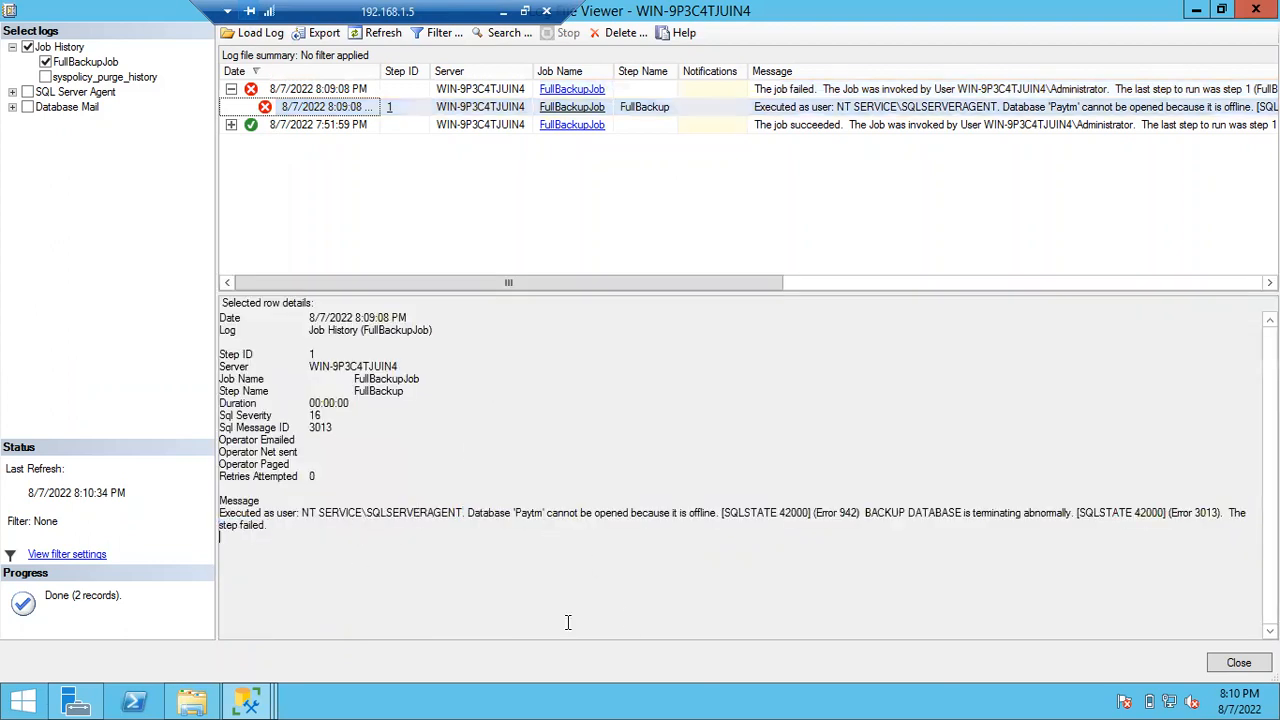
pyautogui.click(229, 506)
pyautogui.keyDown('shift'); pyautogui.click(302, 548); pyautogui.keyUp('shift')
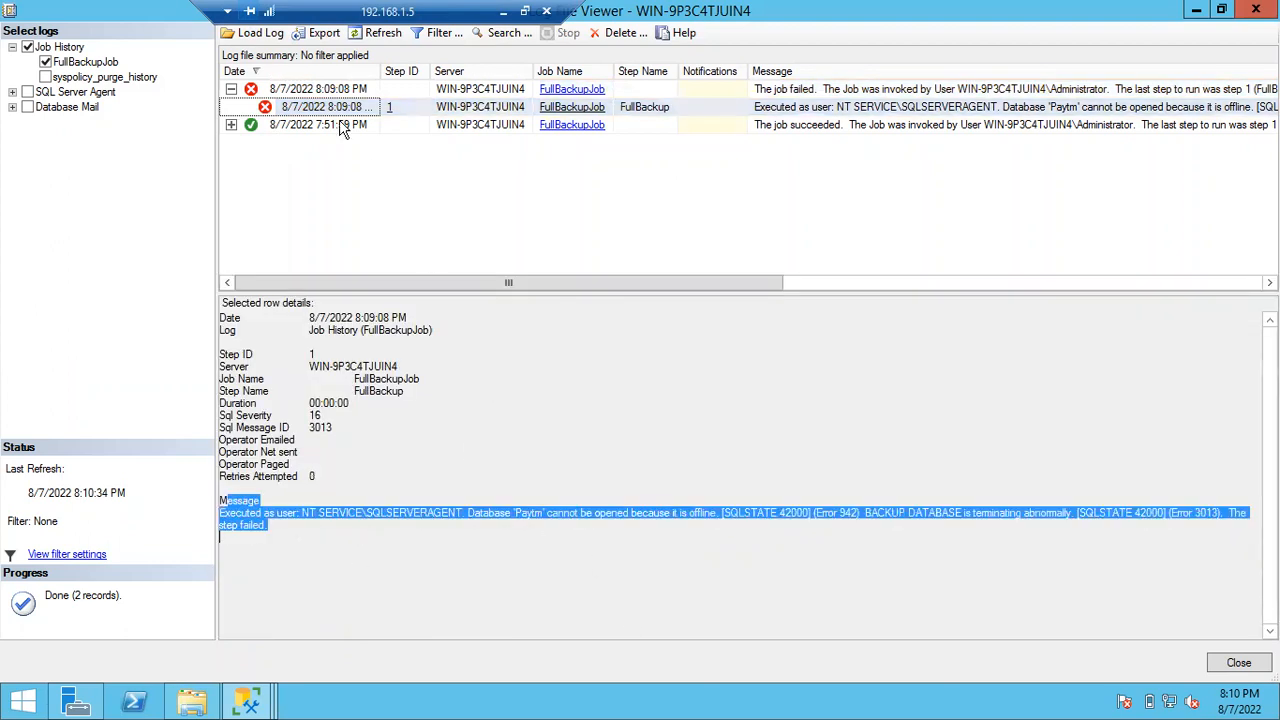
# - Compare the job-level message of the 8:09:08 PM run with its step-level message, and close the history
pyautogui.doubleClick(313, 93)
pyautogui.moveTo(289, 512); pyautogui.dragTo(676, 511)
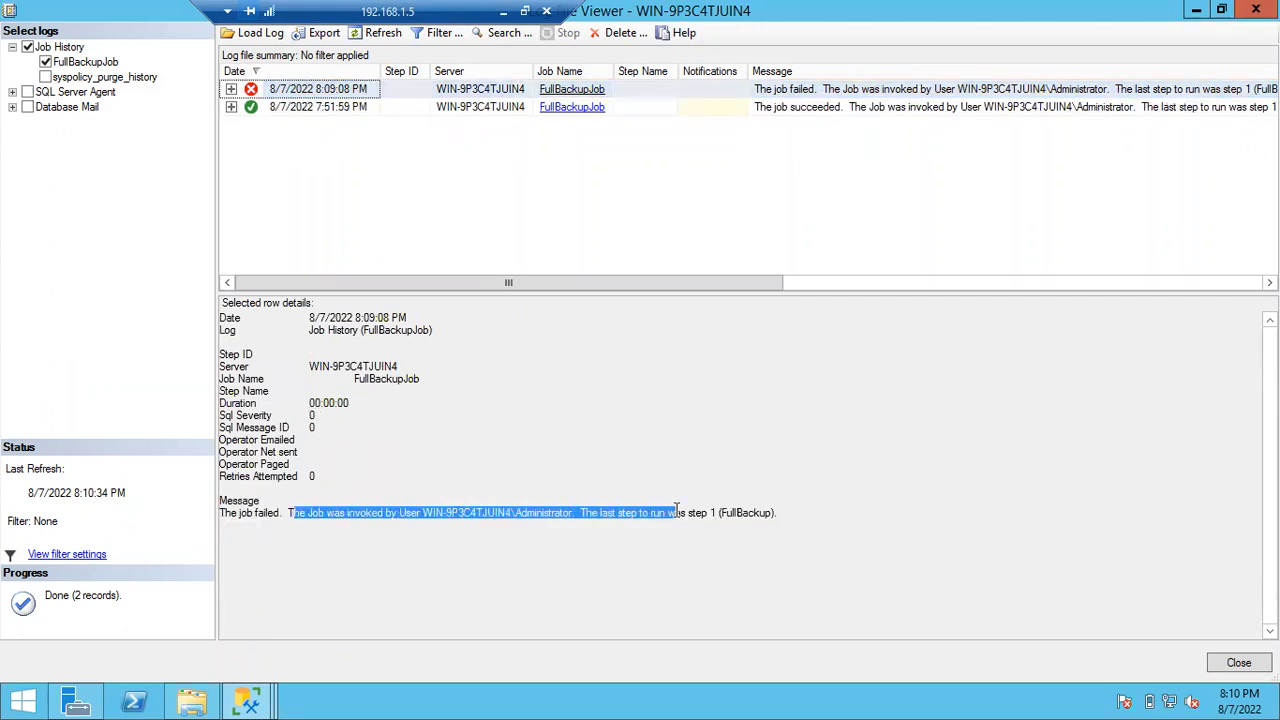
pyautogui.click(232, 89)
pyautogui.click(300, 108)
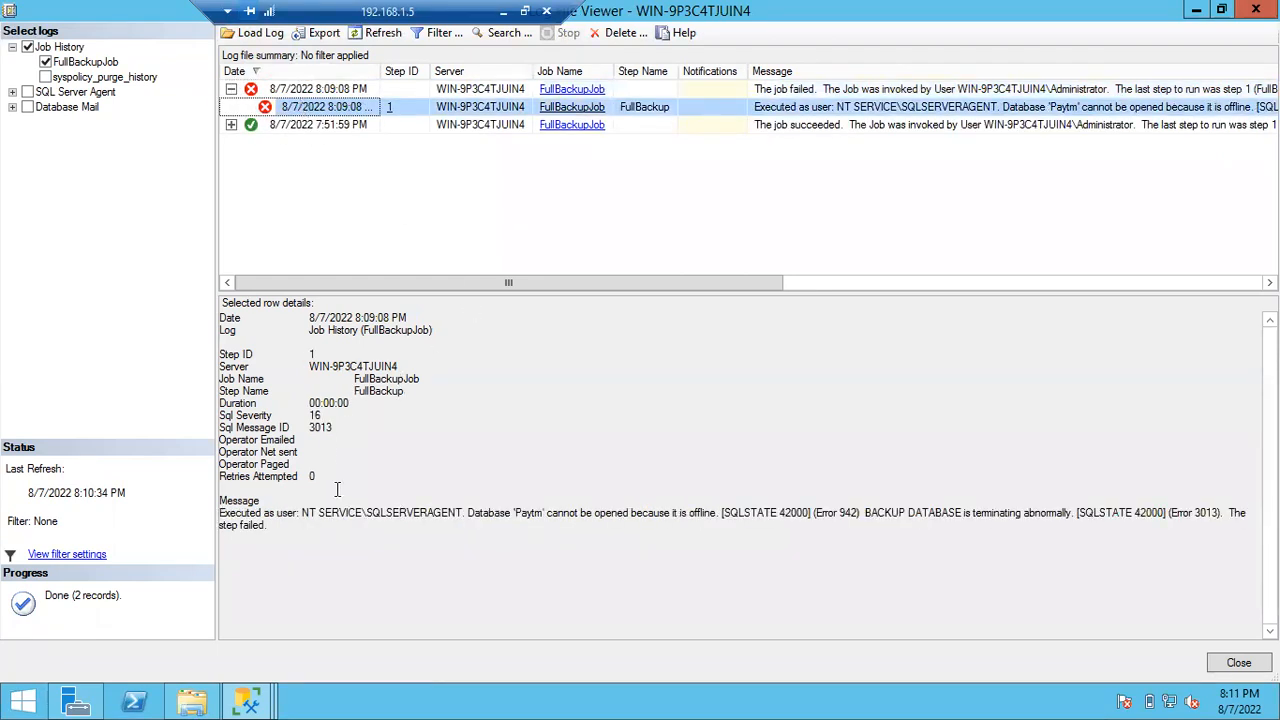
pyautogui.click(322, 558)
pyautogui.click(324, 568)
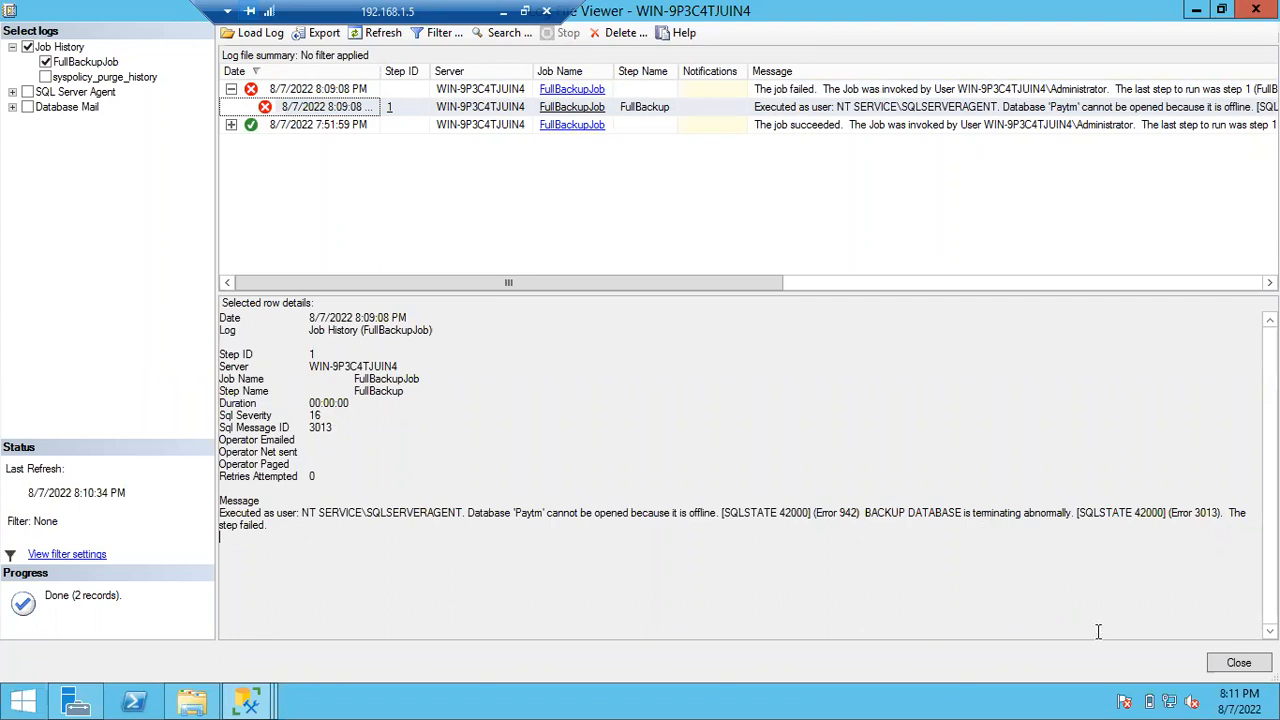
pyautogui.click(1238, 663)
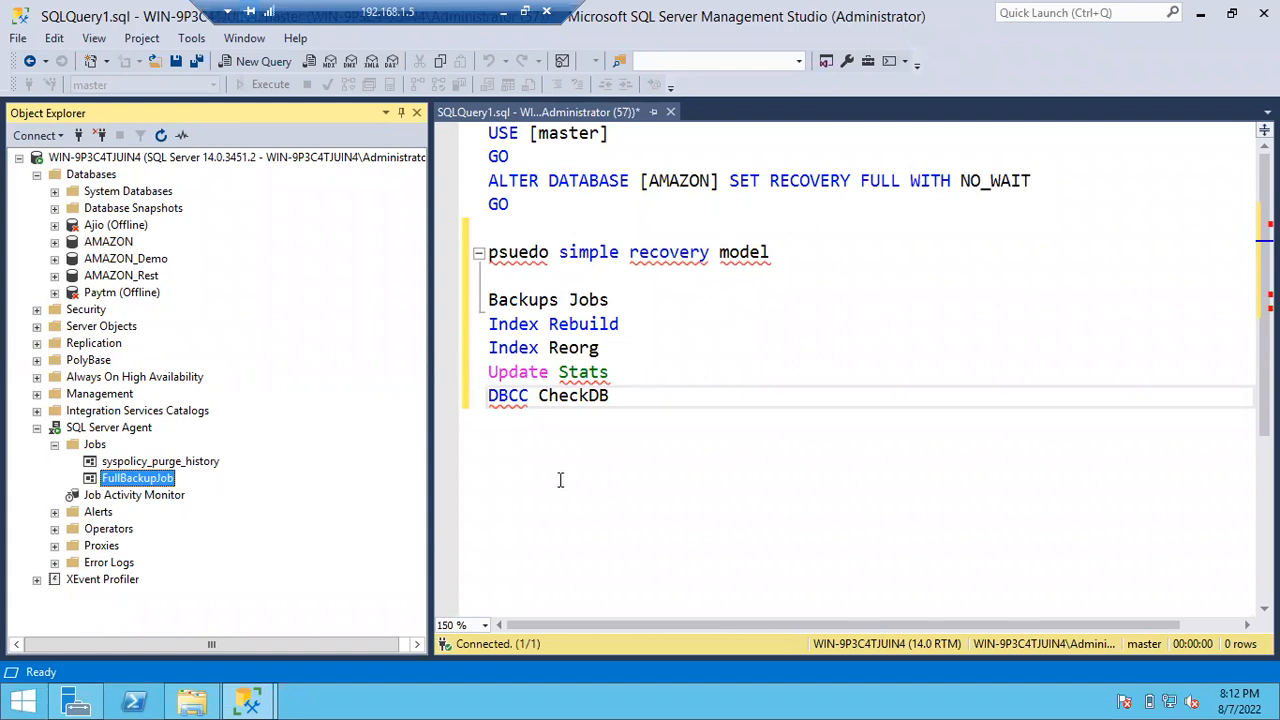
# - Add the note lines "2Weeks Sets" and "3 Weeks" below the DBCC CheckDB line in the query editor
pyautogui.click(693, 429)
pyautogui.press('Return')
pyautogui.press('Return')
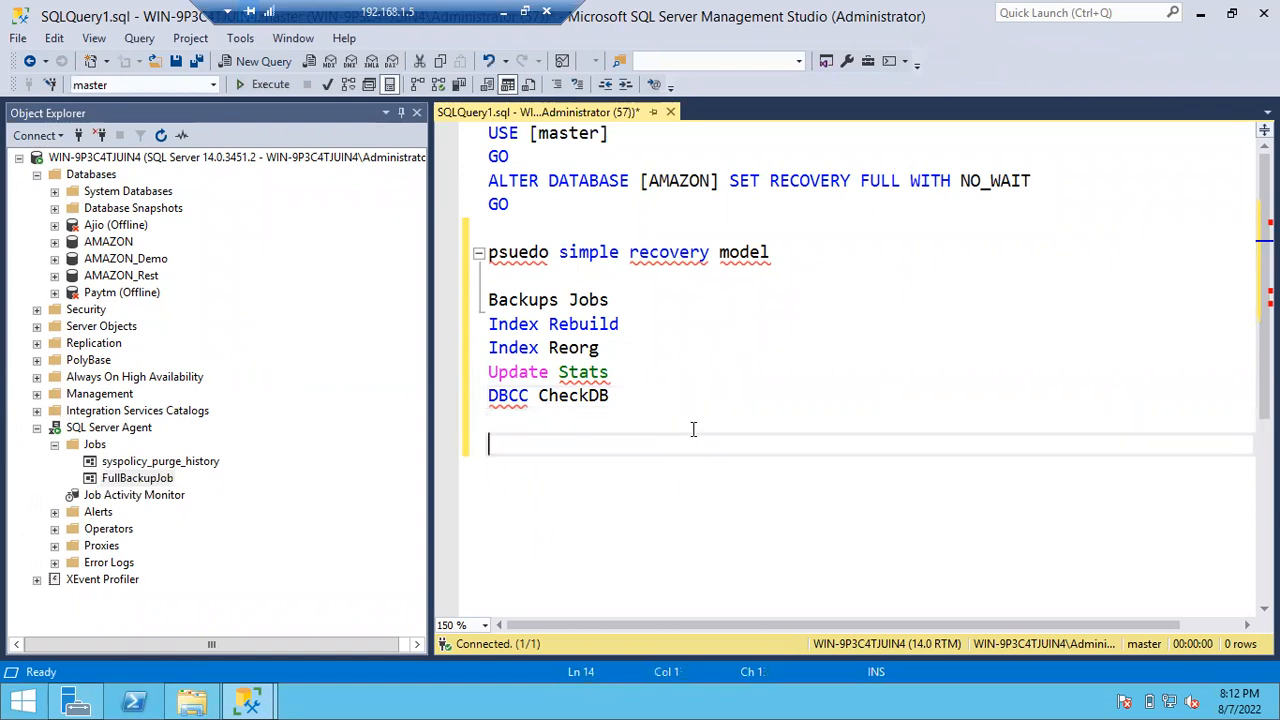
pyautogui.write('2W')
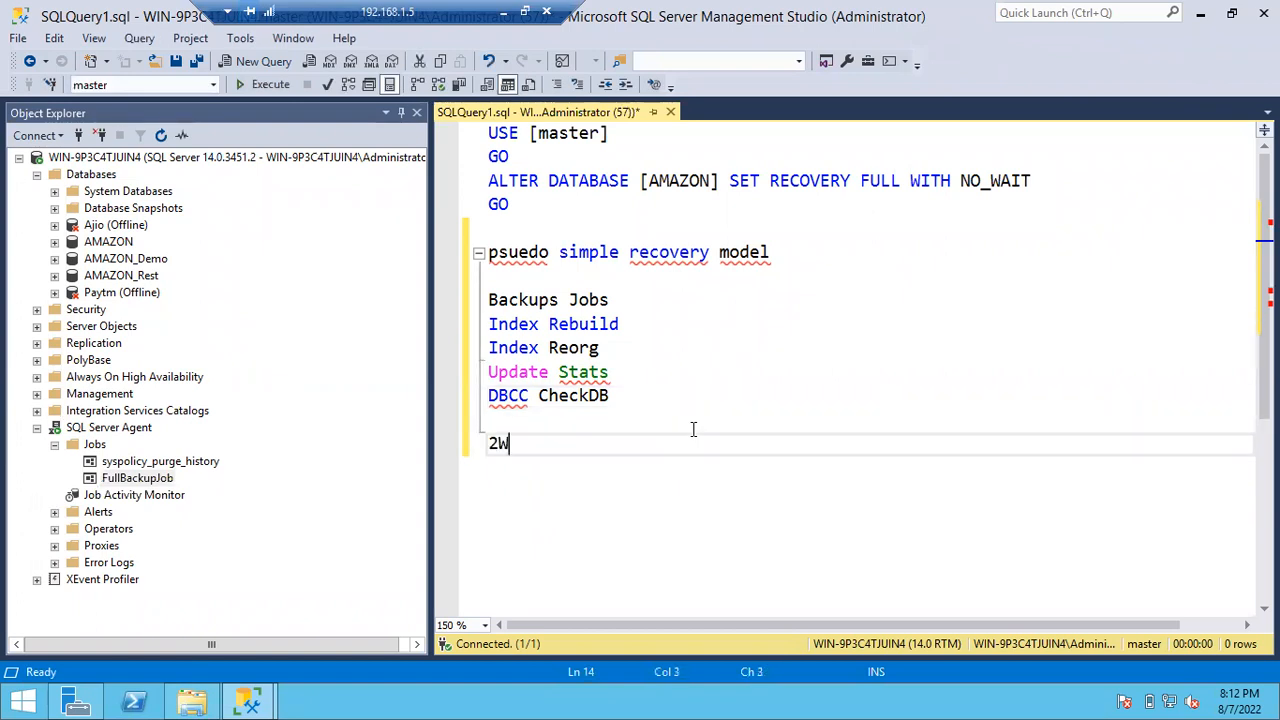
pyautogui.write('eeks Sets')
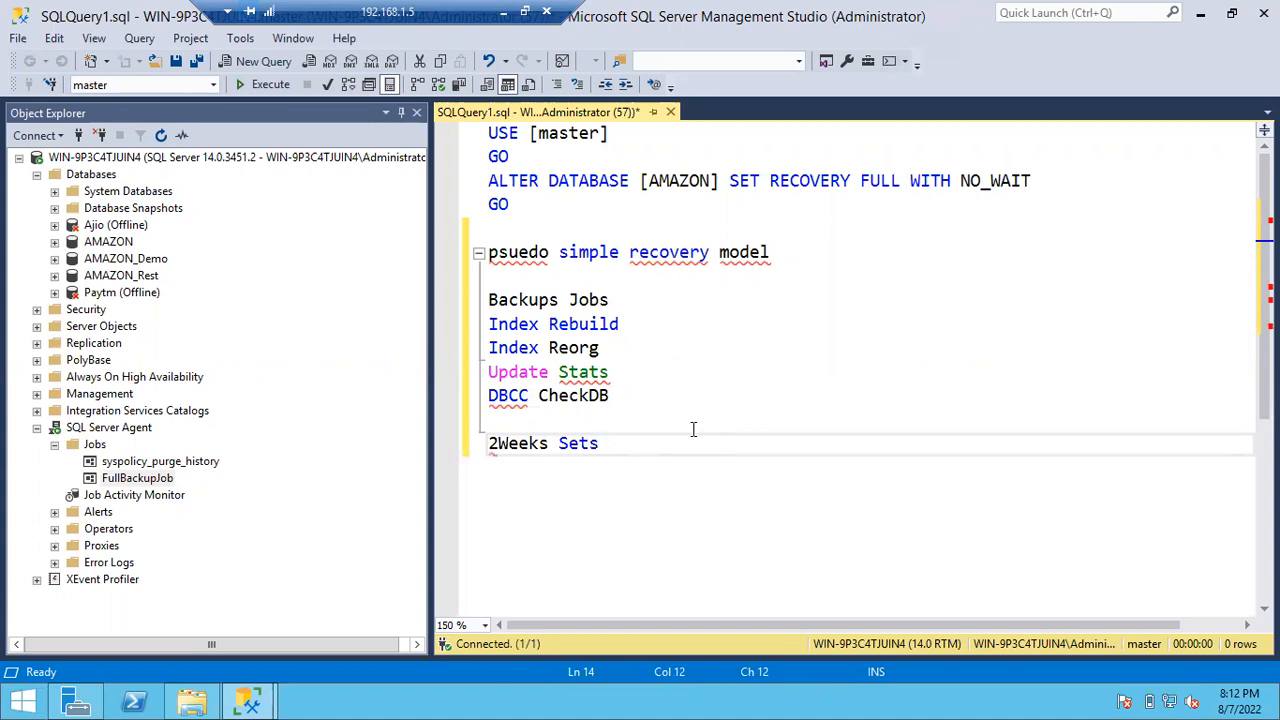
pyautogui.press('Return')
pyautogui.write('3 Weeks')
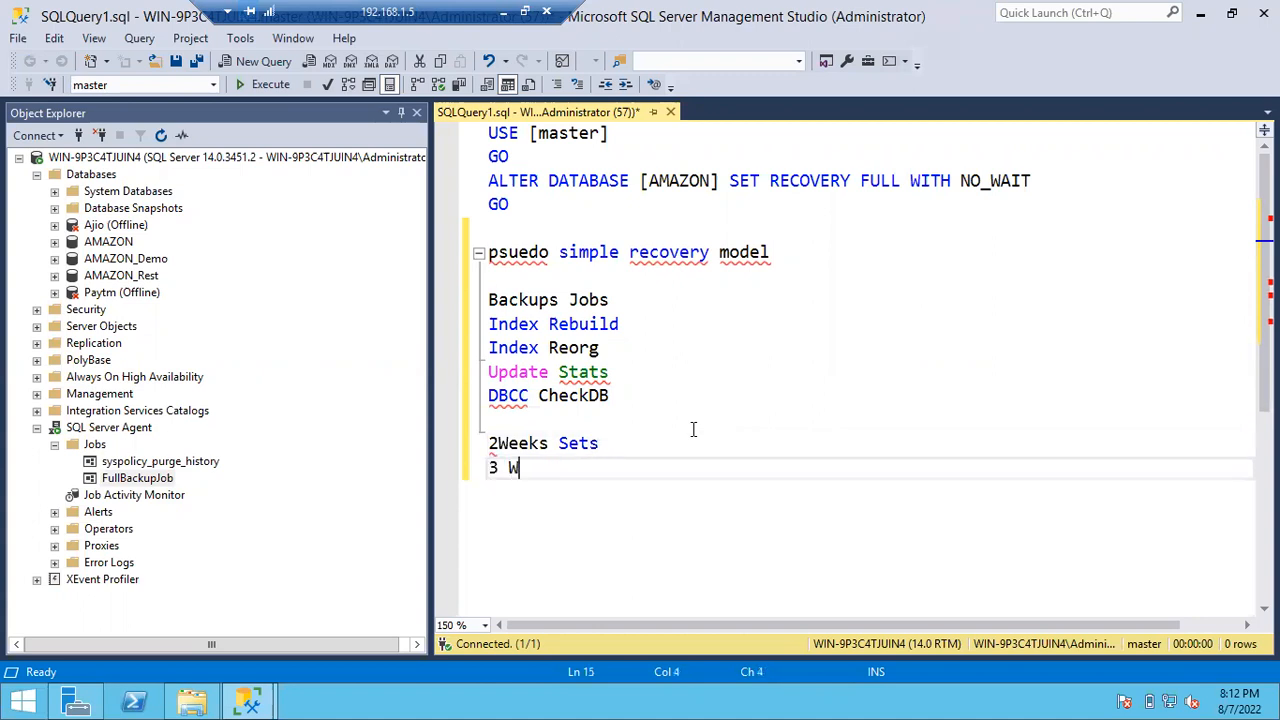
pyautogui.write('ts')
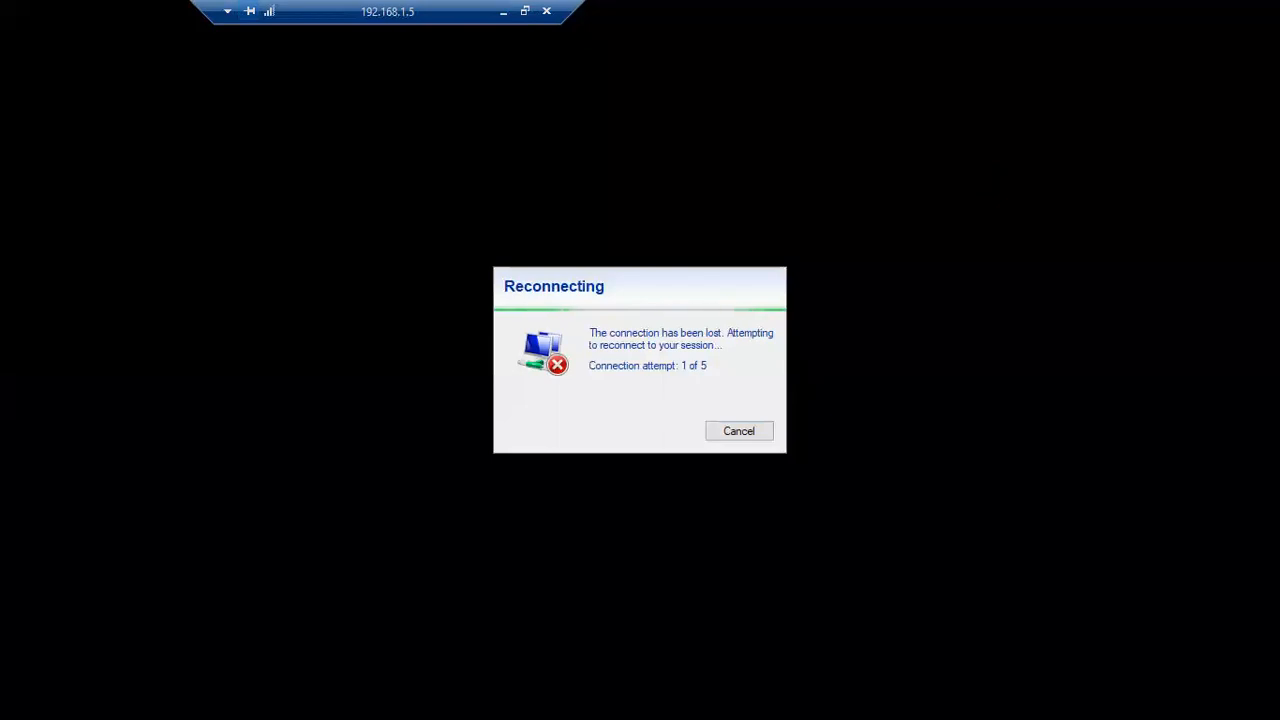
# - Minimize the remote session and the Notepad notes, switch to the Clock app, and start a 15-minute focus session
pyautogui.click(503, 11)
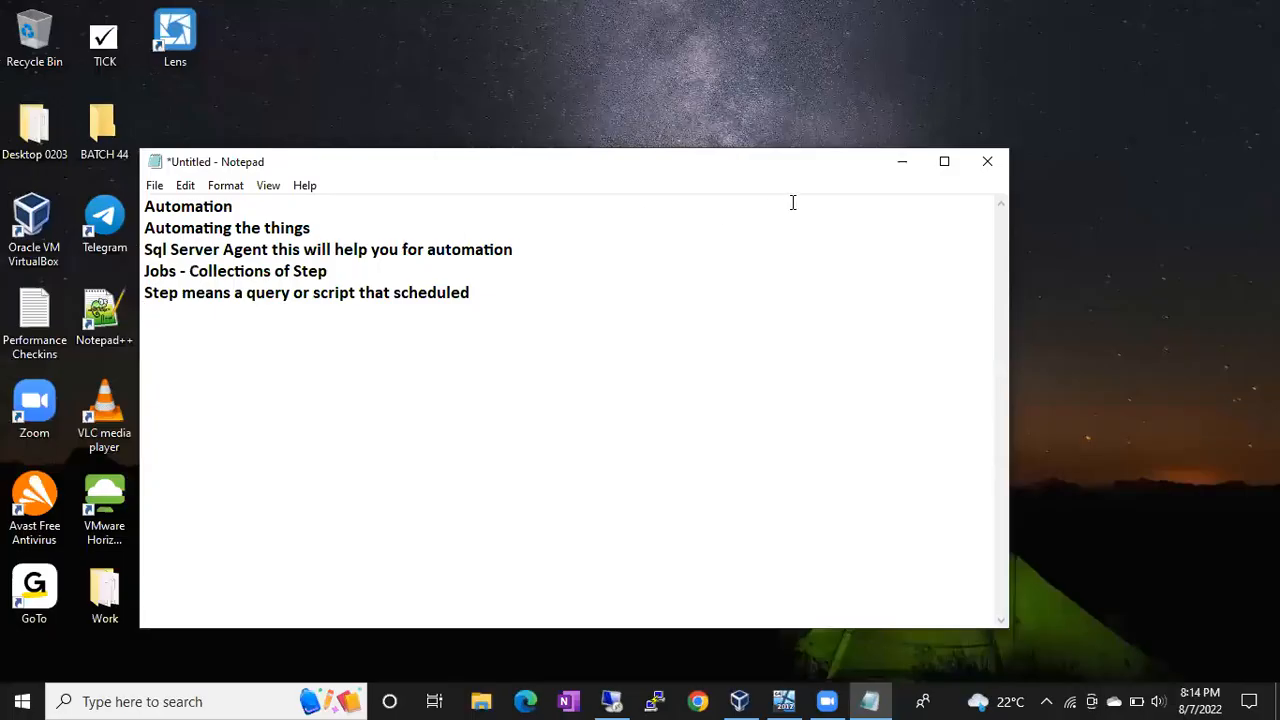
pyautogui.click(902, 162)
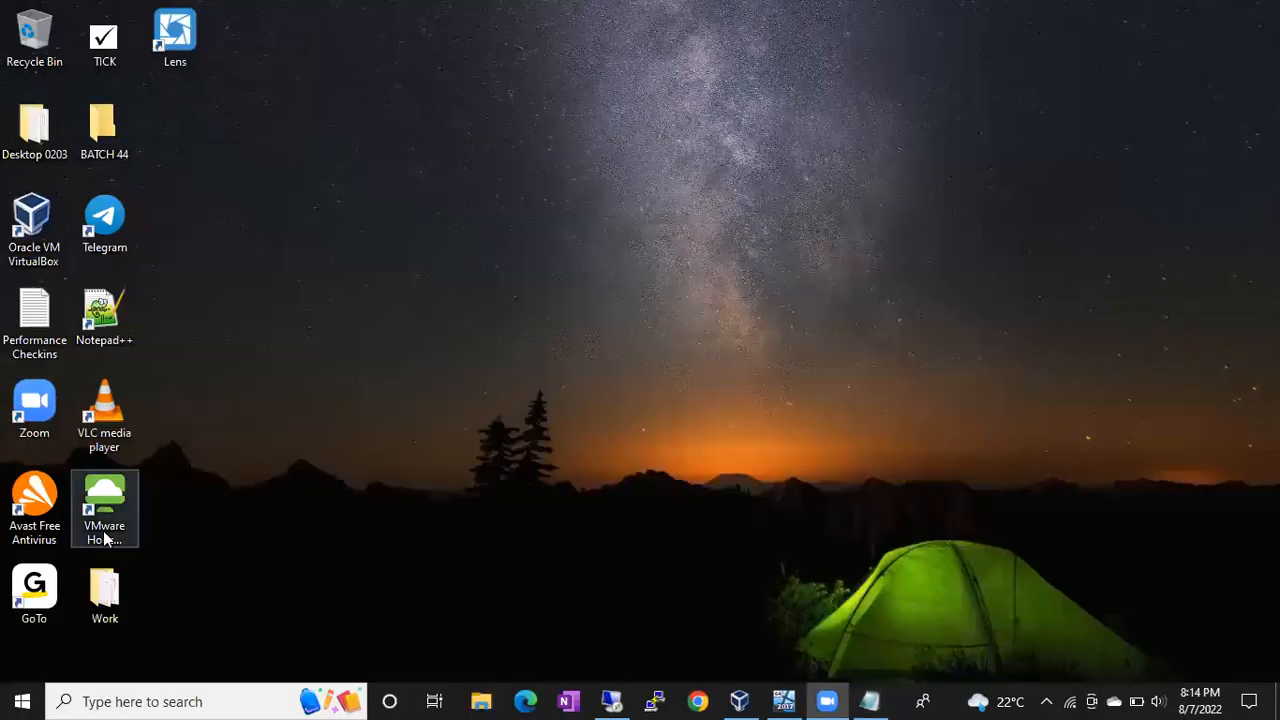
pyautogui.click(21, 699)
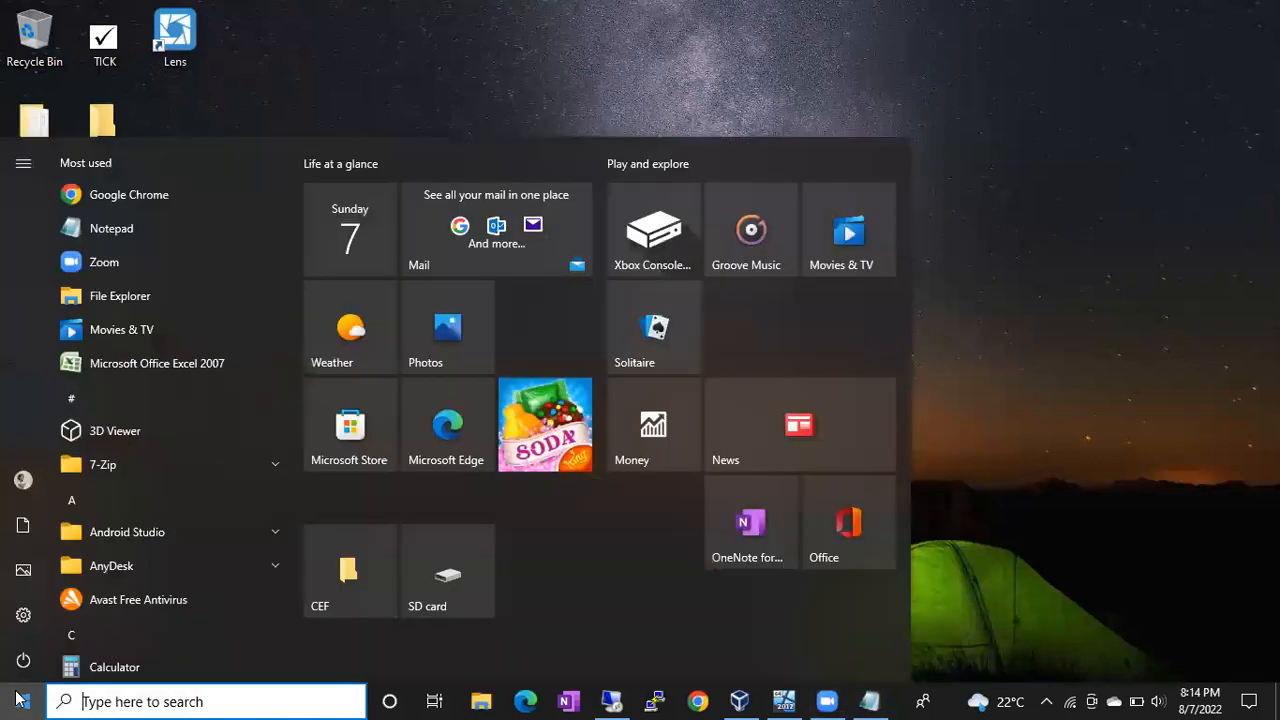
pyautogui.write('clo')
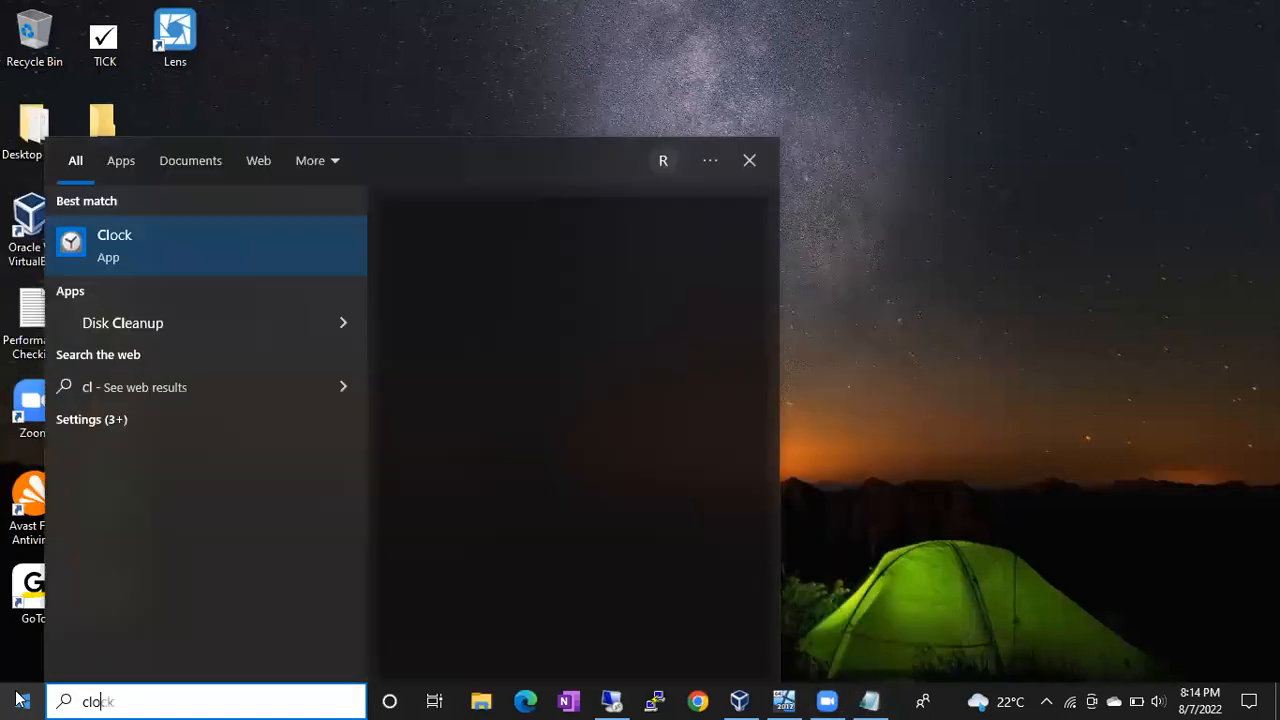
pyautogui.click(174, 247)
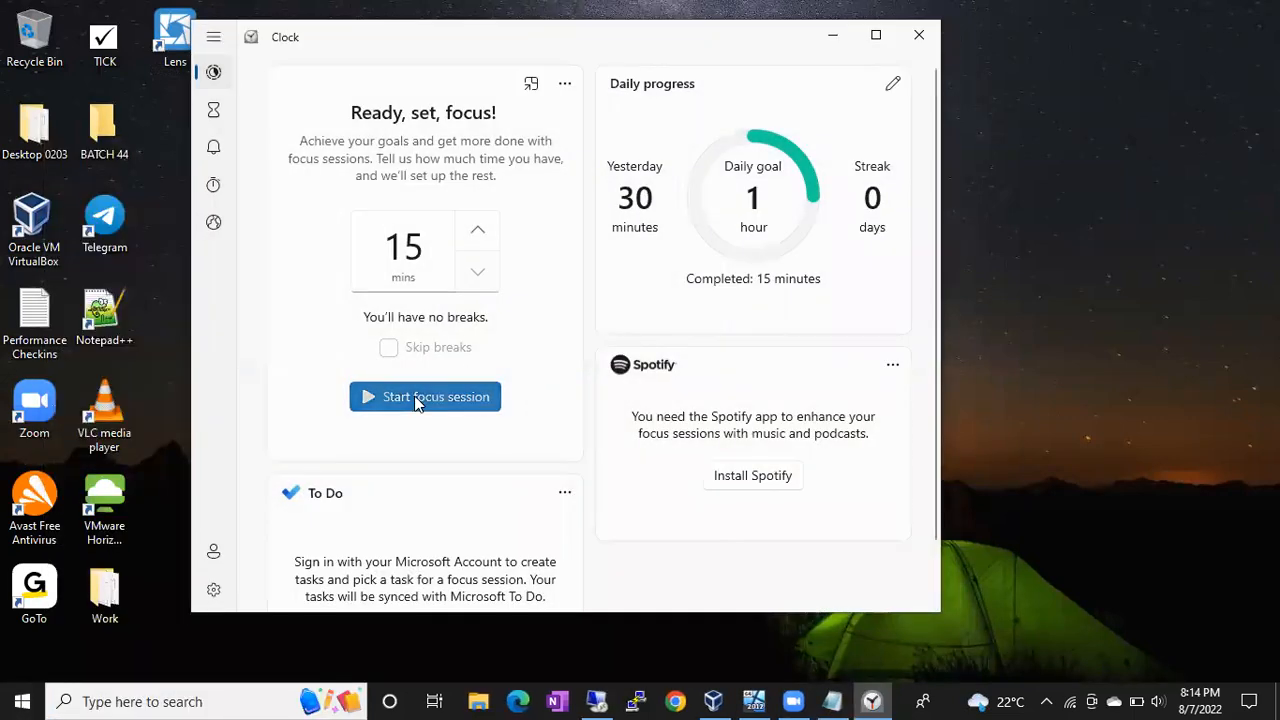
pyautogui.click(418, 398)
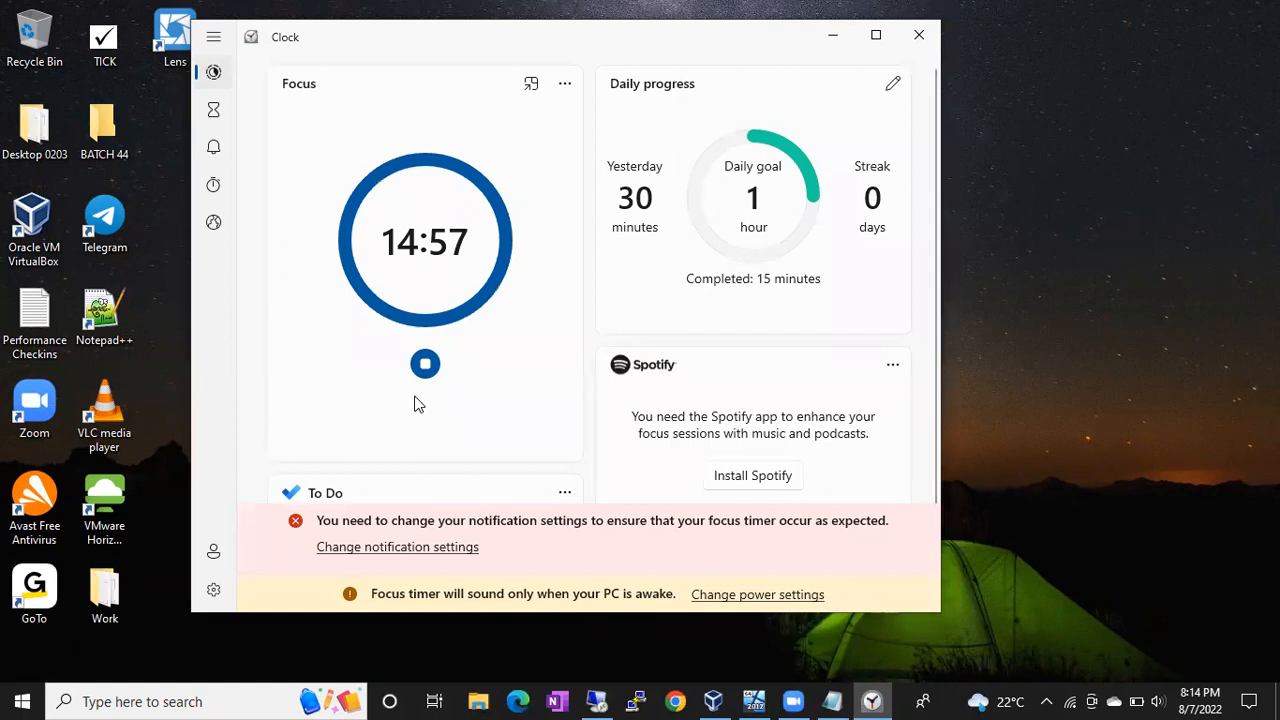
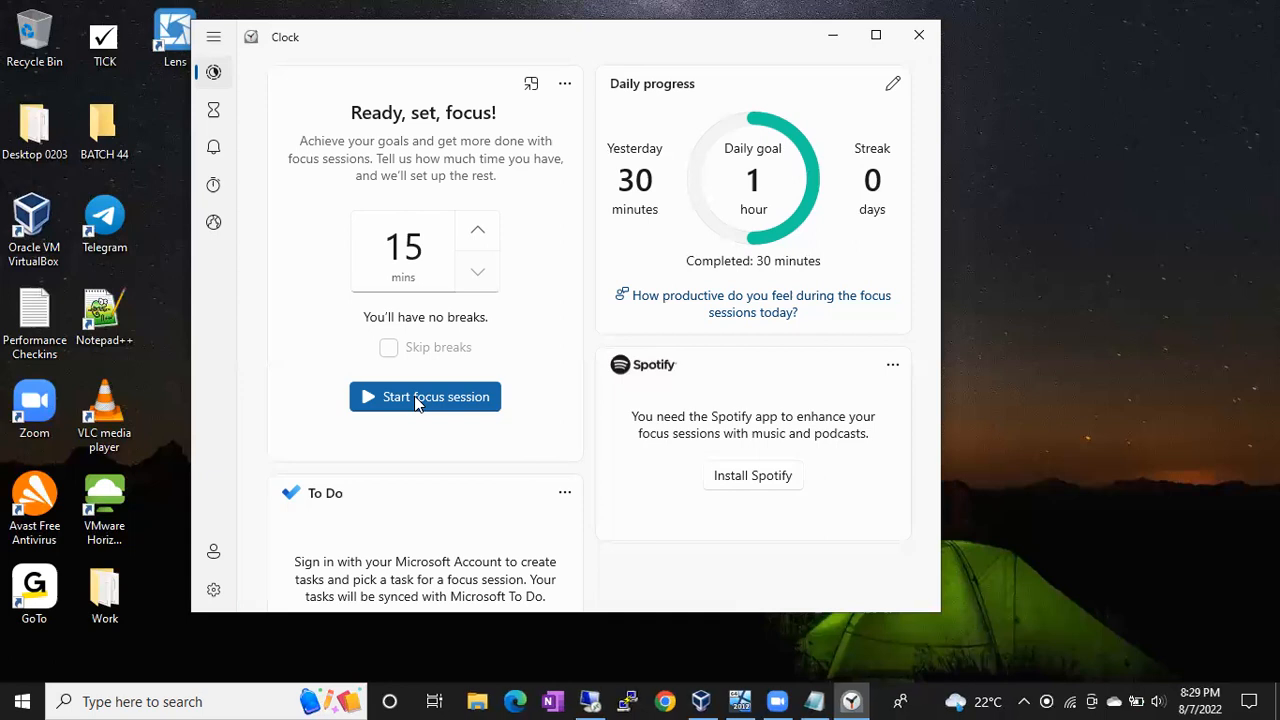
# - Minimize the Clock app, switch back to the remote desktop session, and highlight the notes from "psuedo simple recovery model" through "3 Weeks Sets"
pyautogui.click(843, 36)
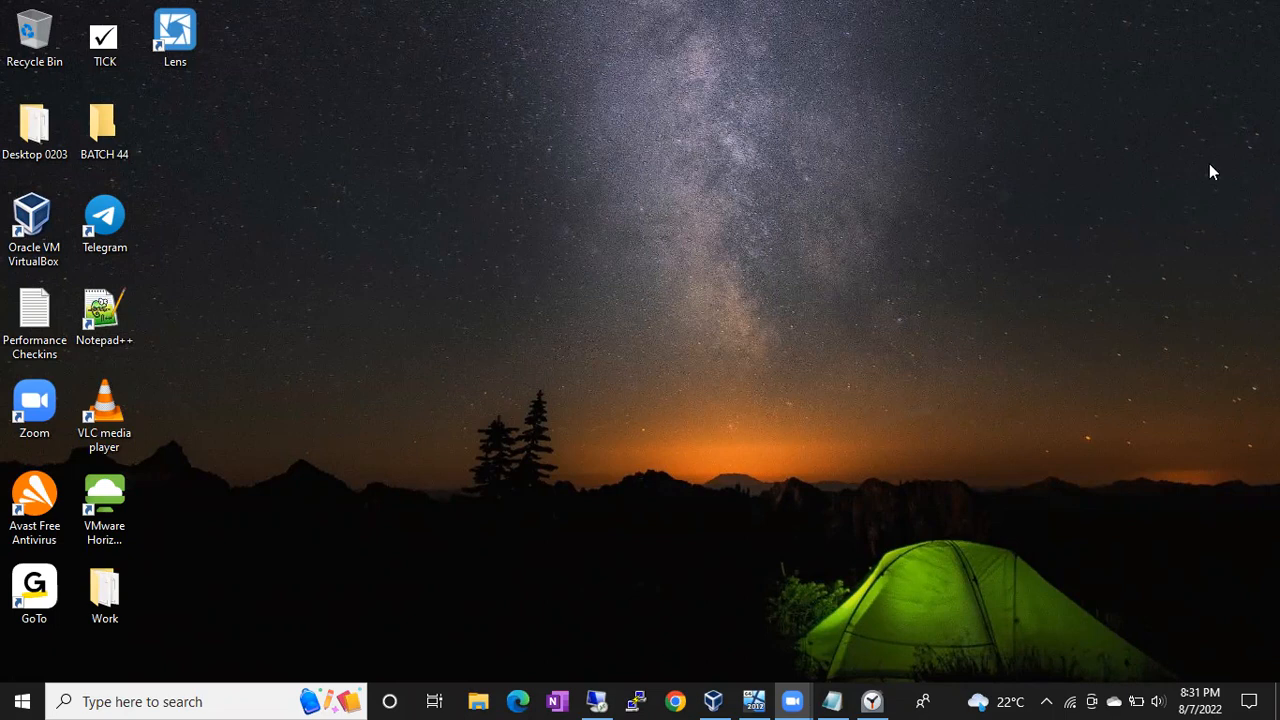
pyautogui.click(597, 701)
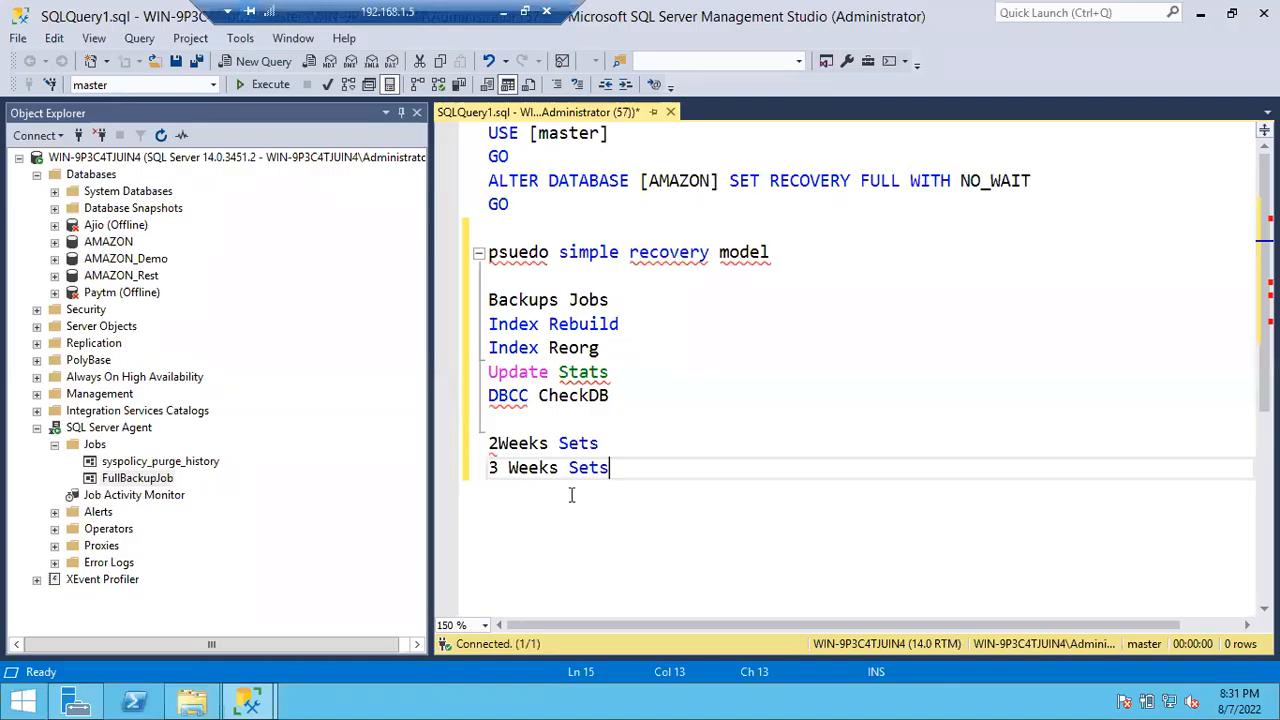
pyautogui.moveTo(640, 472); pyautogui.dragTo(477, 248)
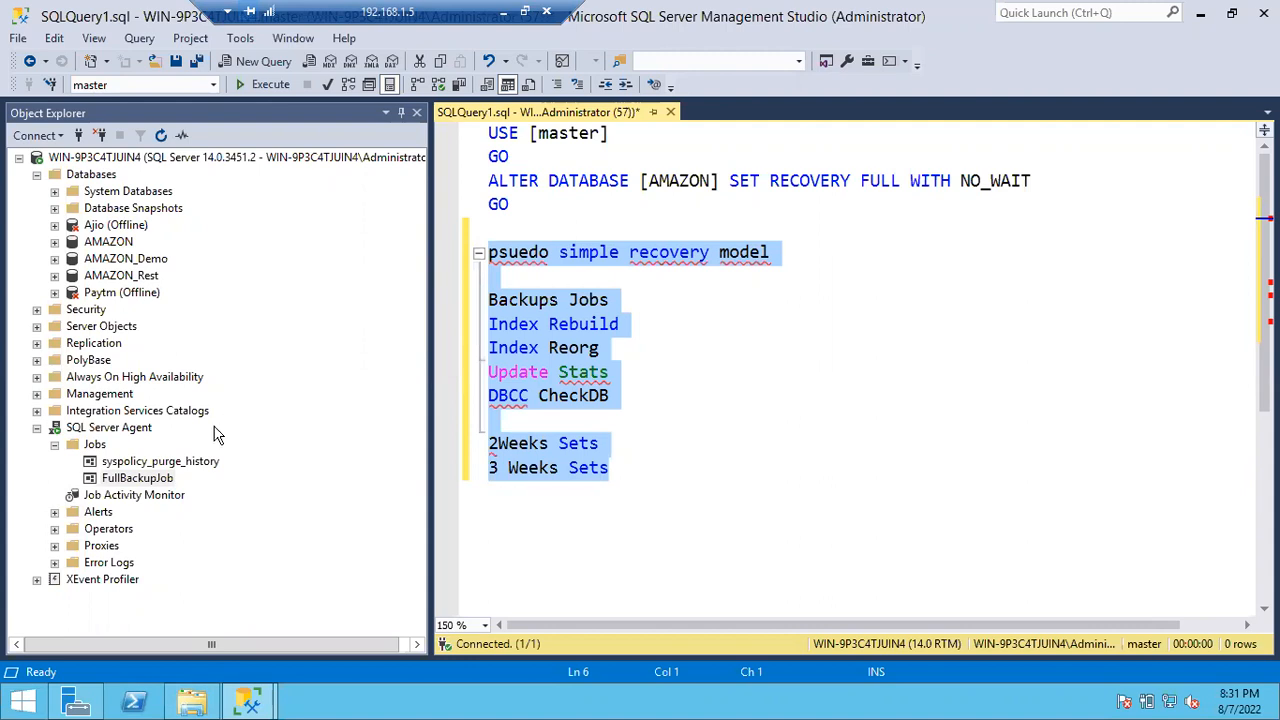
pyautogui.click(99, 514)
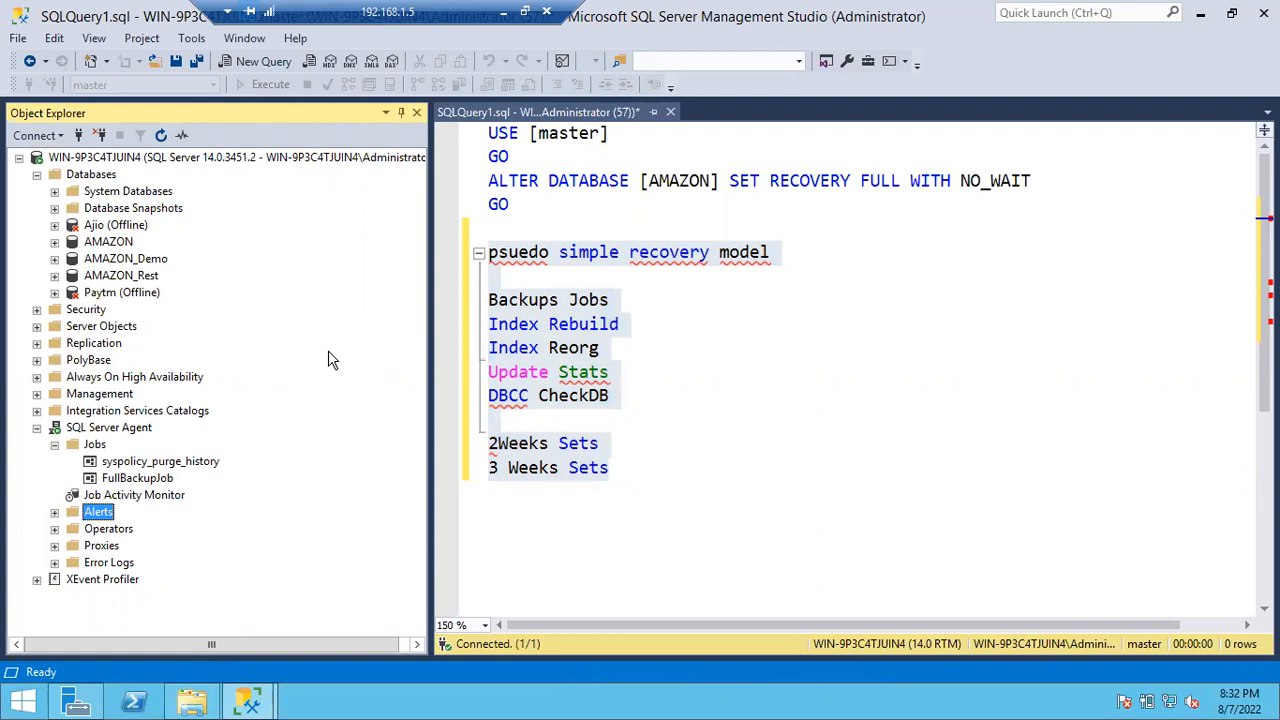
# - Select FullBackupJob, and highlight the Backups Jobs, Index Rebuild, Index Reorg, Update Stats and DBCC CheckDB note lines in turn
pyautogui.click(156, 480)
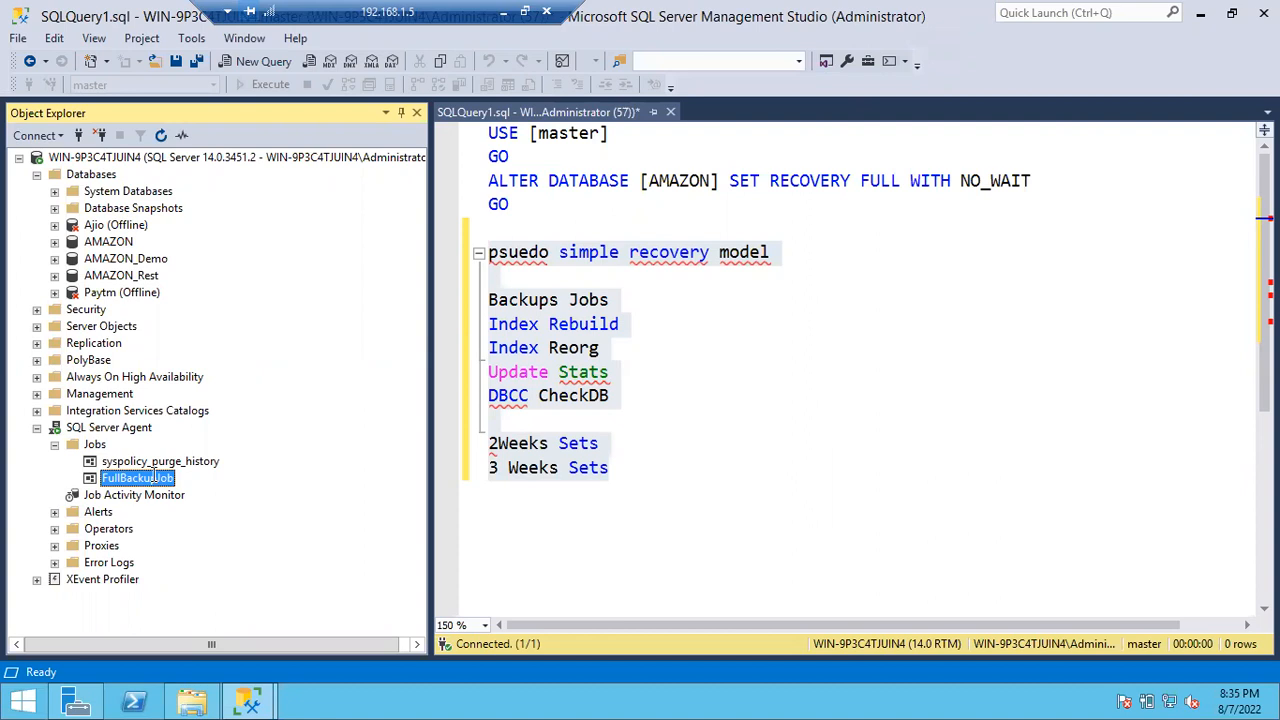
pyautogui.click(578, 348)
pyautogui.moveTo(489, 300); pyautogui.dragTo(585, 322)
pyautogui.click(500, 324)
pyautogui.moveTo(510, 348); pyautogui.dragTo(602, 349)
pyautogui.moveTo(510, 372); pyautogui.dragTo(469, 408)
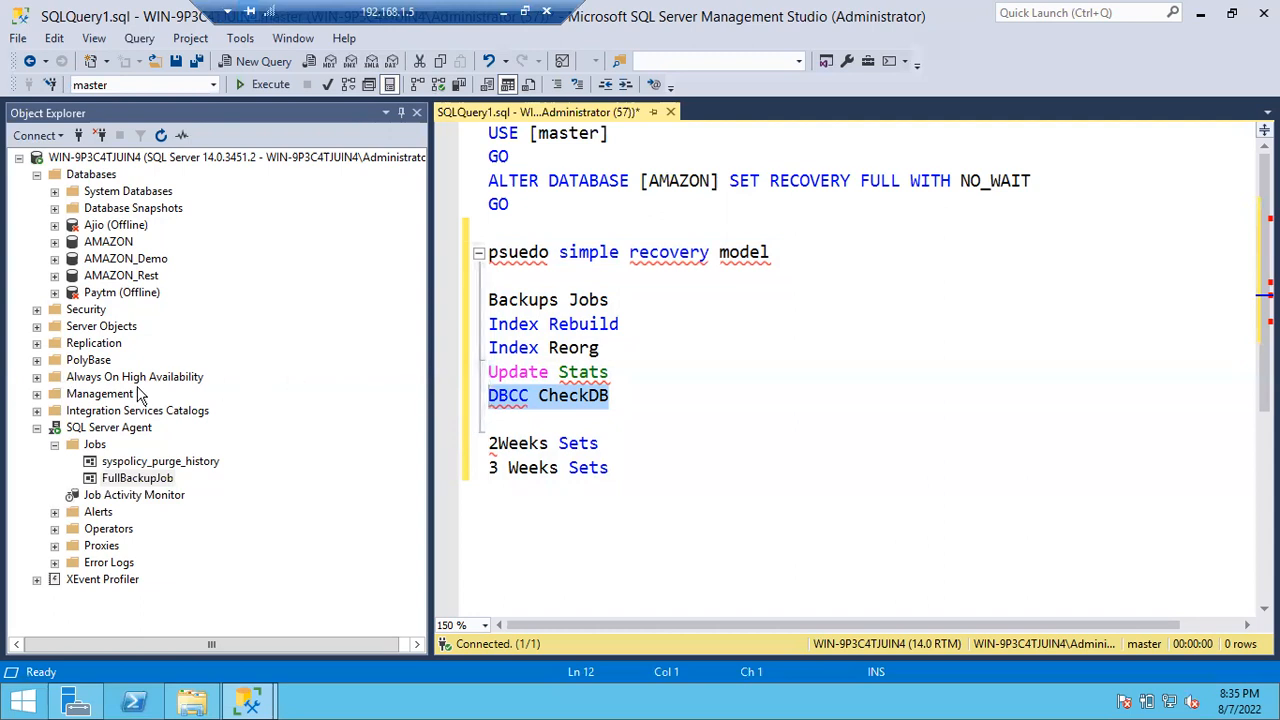
# - Create a new maintenance plan named FullBACKUP_MP on the server
pyautogui.click(37, 394)
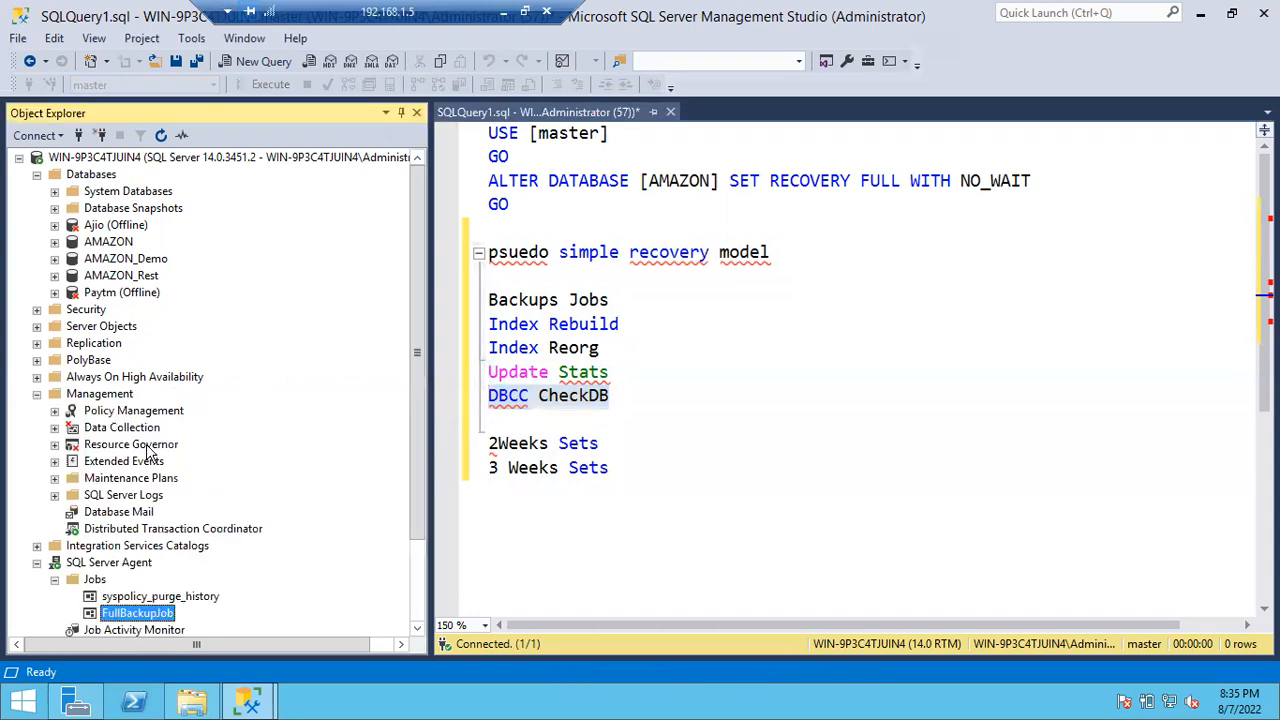
pyautogui.click(112, 484)
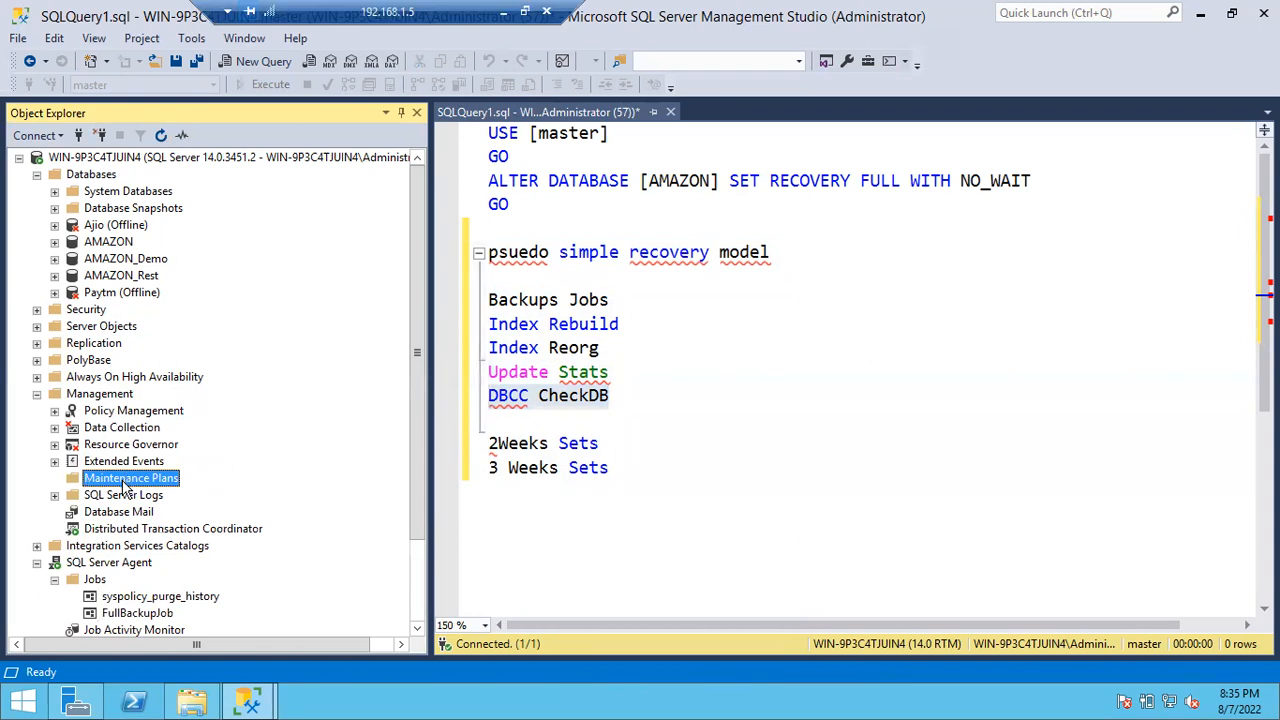
pyautogui.rightClick(125, 484)
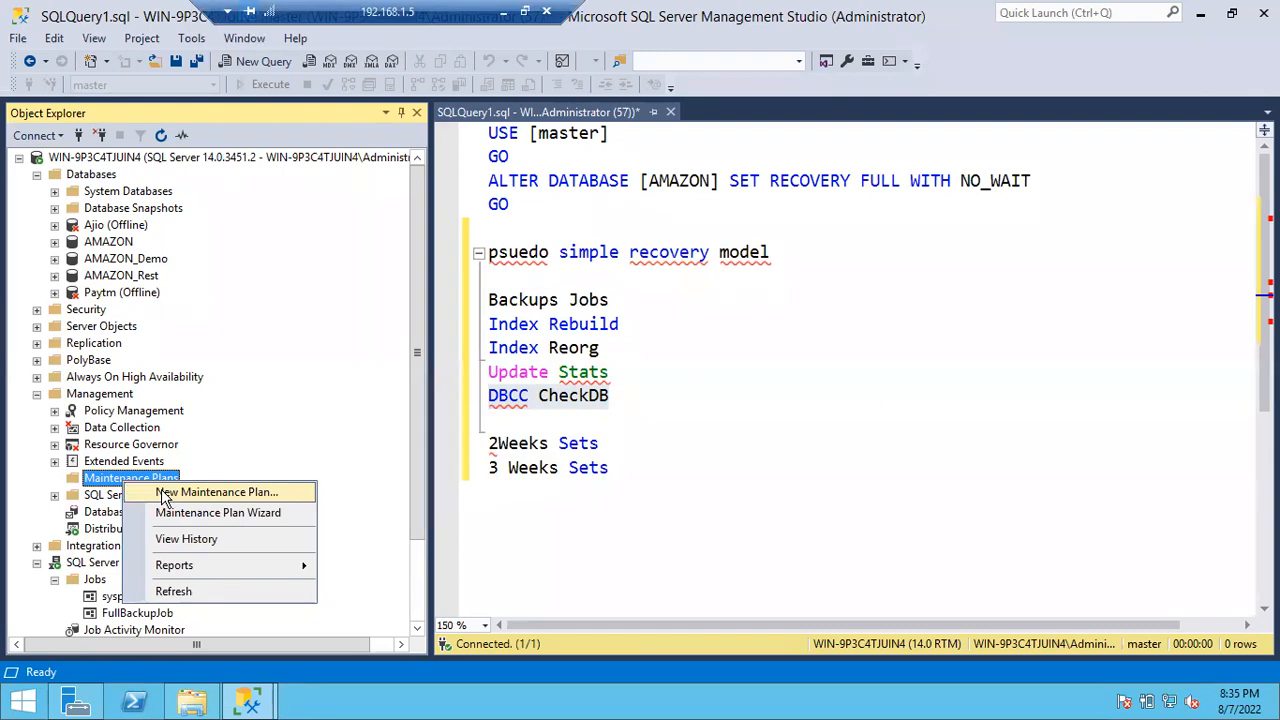
pyautogui.click(165, 493)
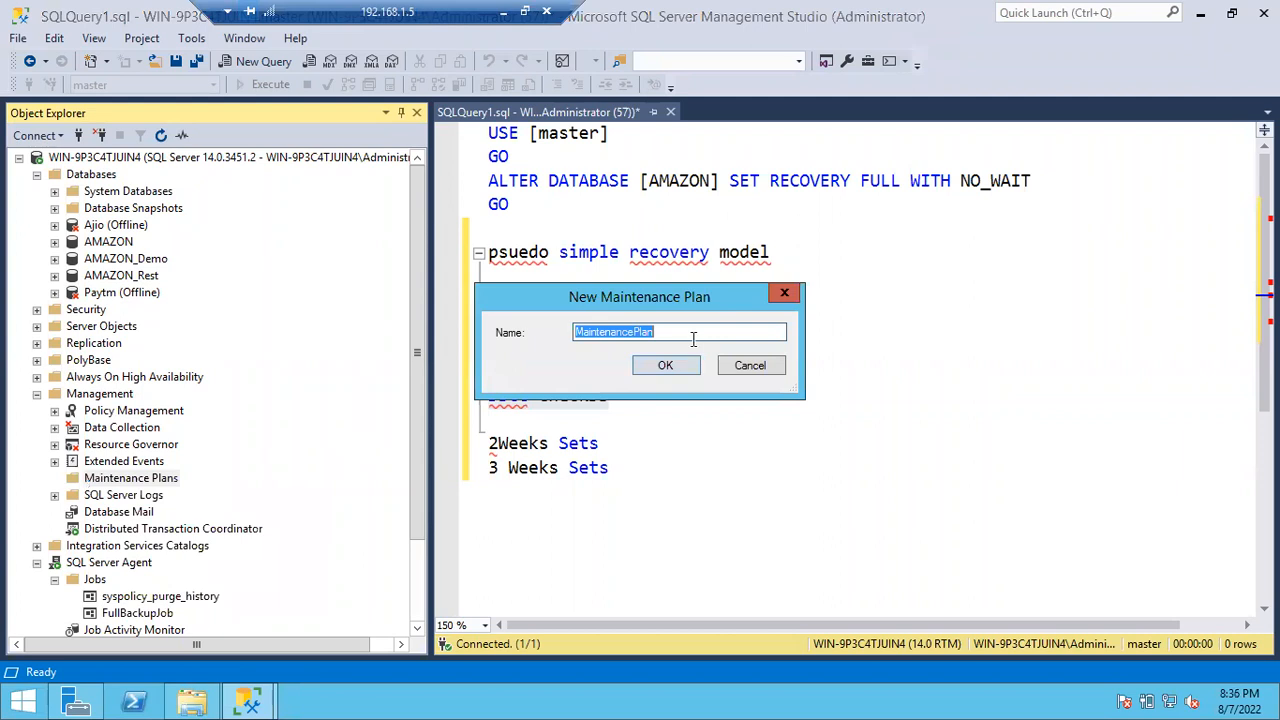
pyautogui.write('FullBACK')
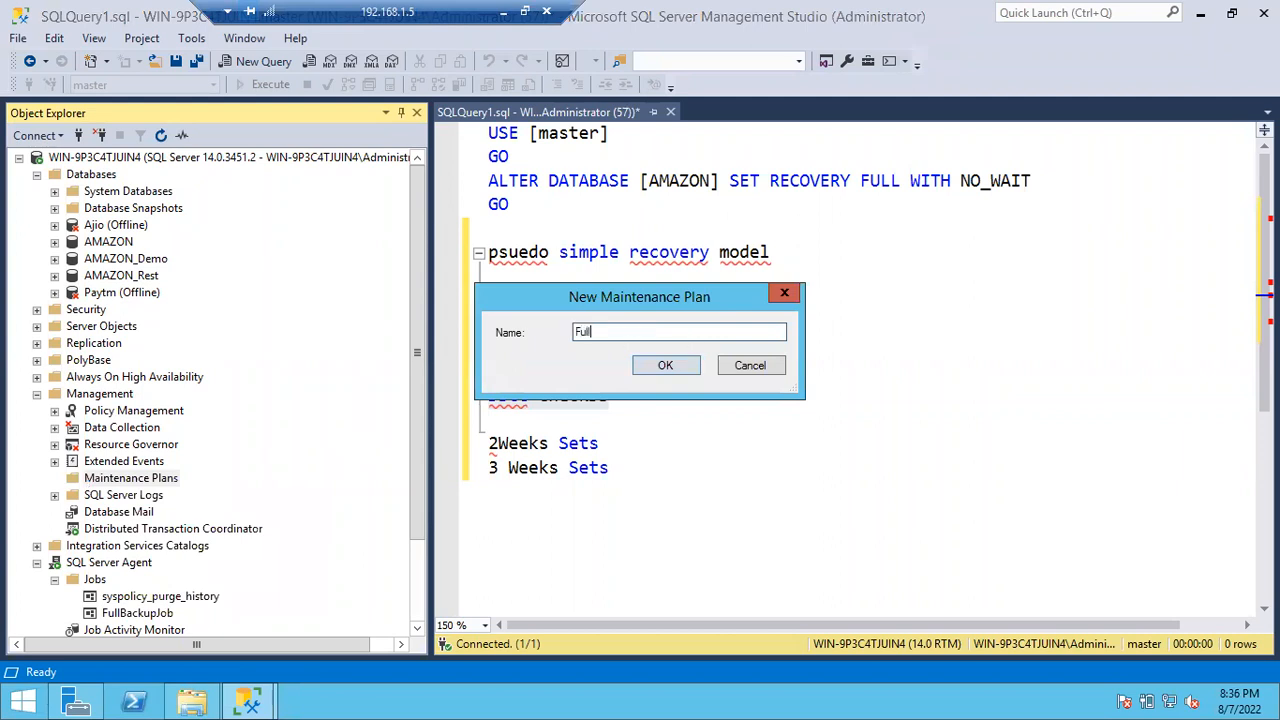
pyautogui.write('UP')
pyautogui.write('_WE')
pyautogui.press('Return')
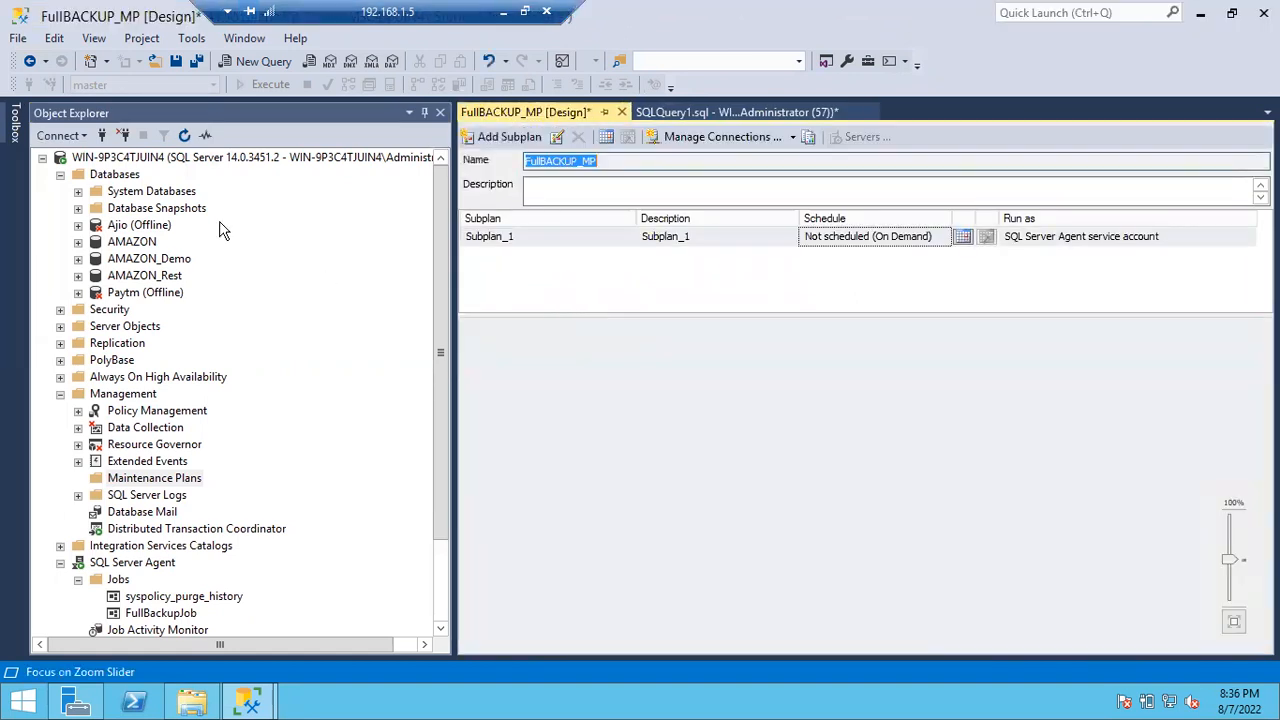
# - Add a Back Up Database Task to the design surface of FullBACKUP_MP
pyautogui.click(13, 135)
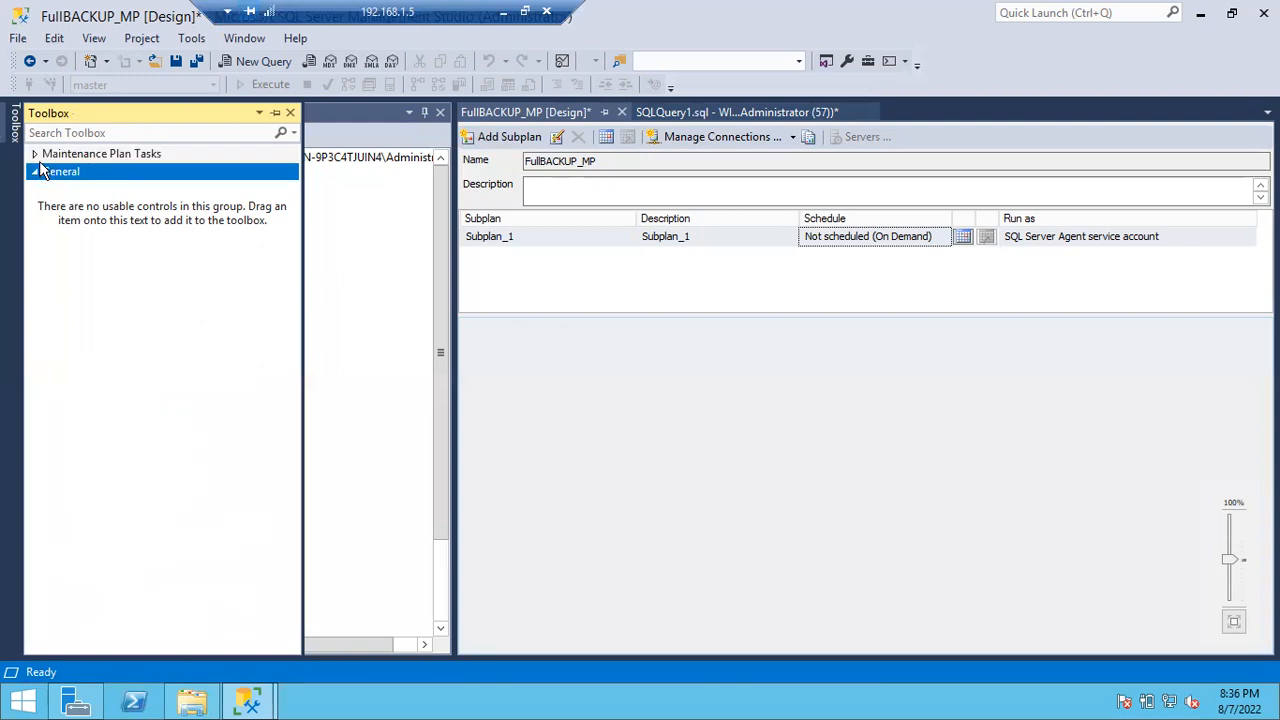
pyautogui.click(36, 155)
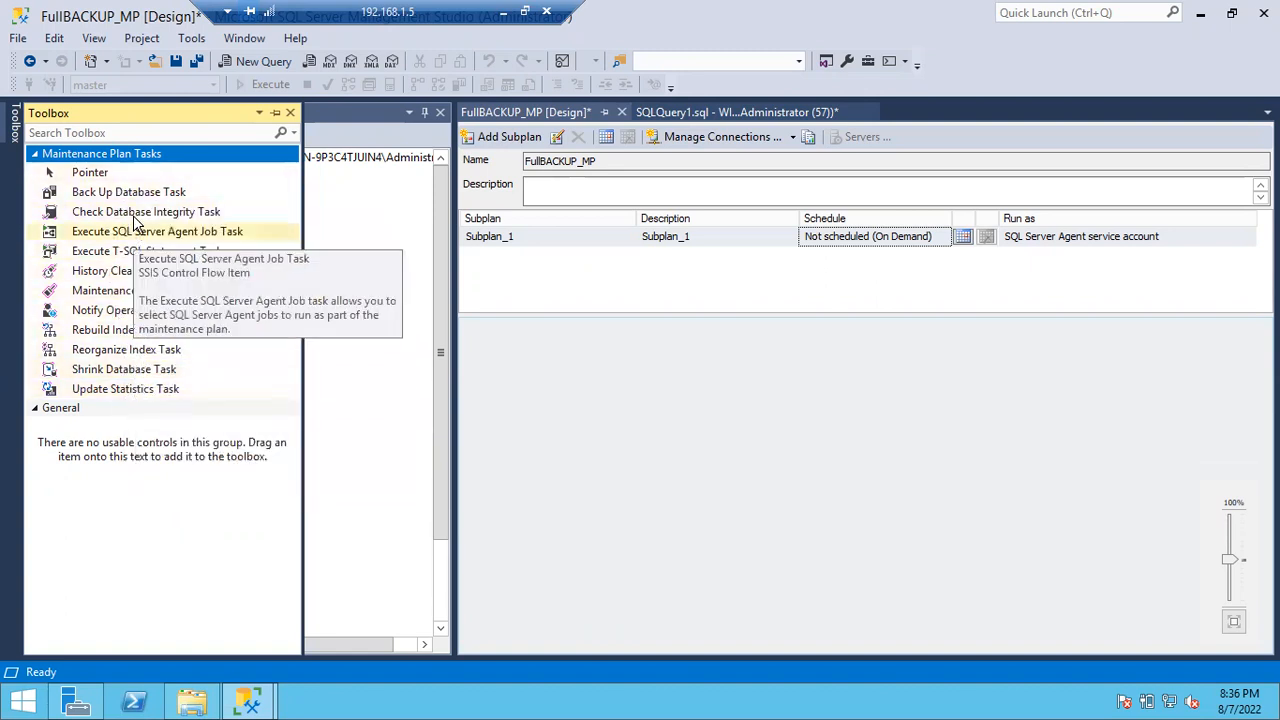
pyautogui.moveTo(130, 196); pyautogui.dragTo(811, 475)
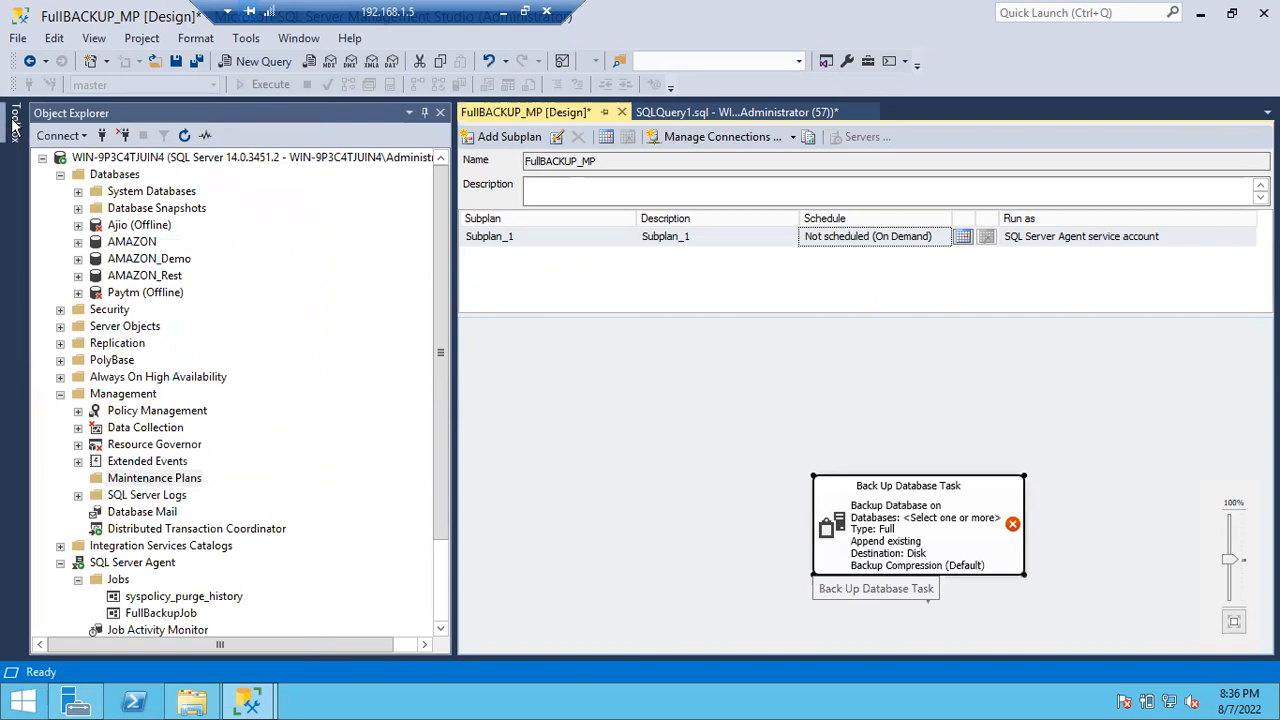
# - Add a Maintenance Cleanup Task and a Notify Operator Task to the plan's design surface
pyautogui.moveTo(14, 120)
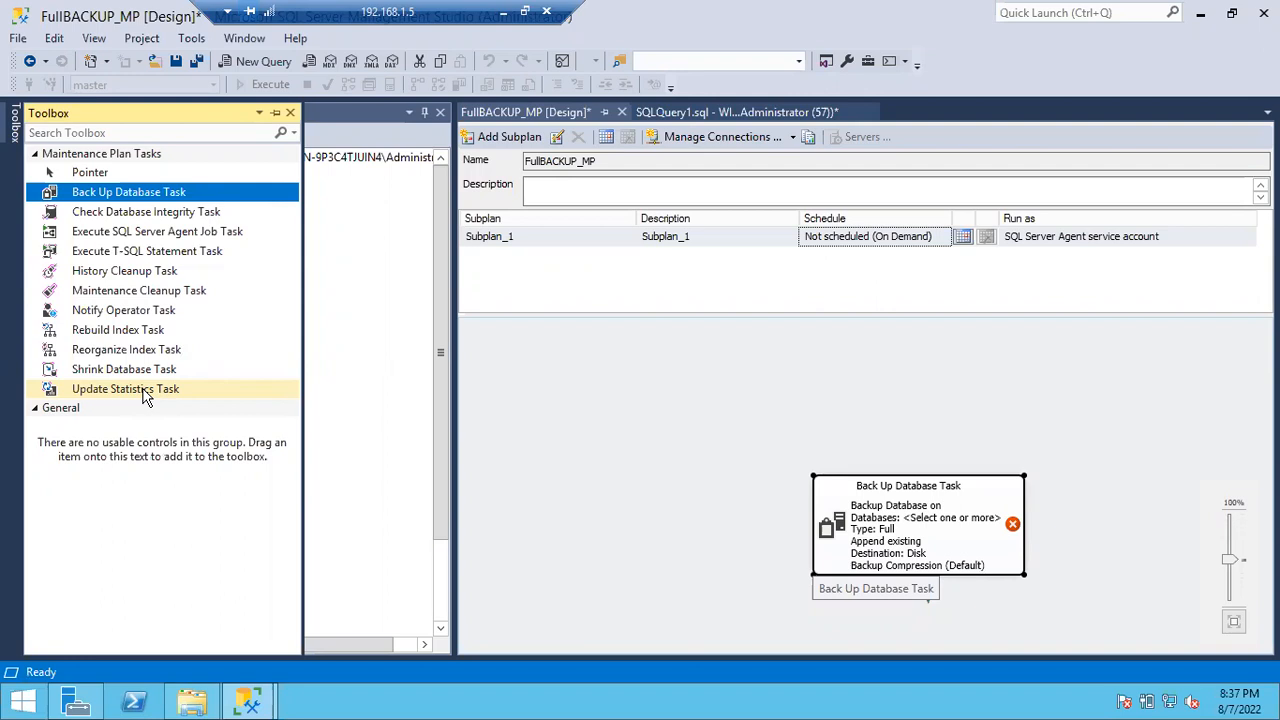
pyautogui.click(125, 292)
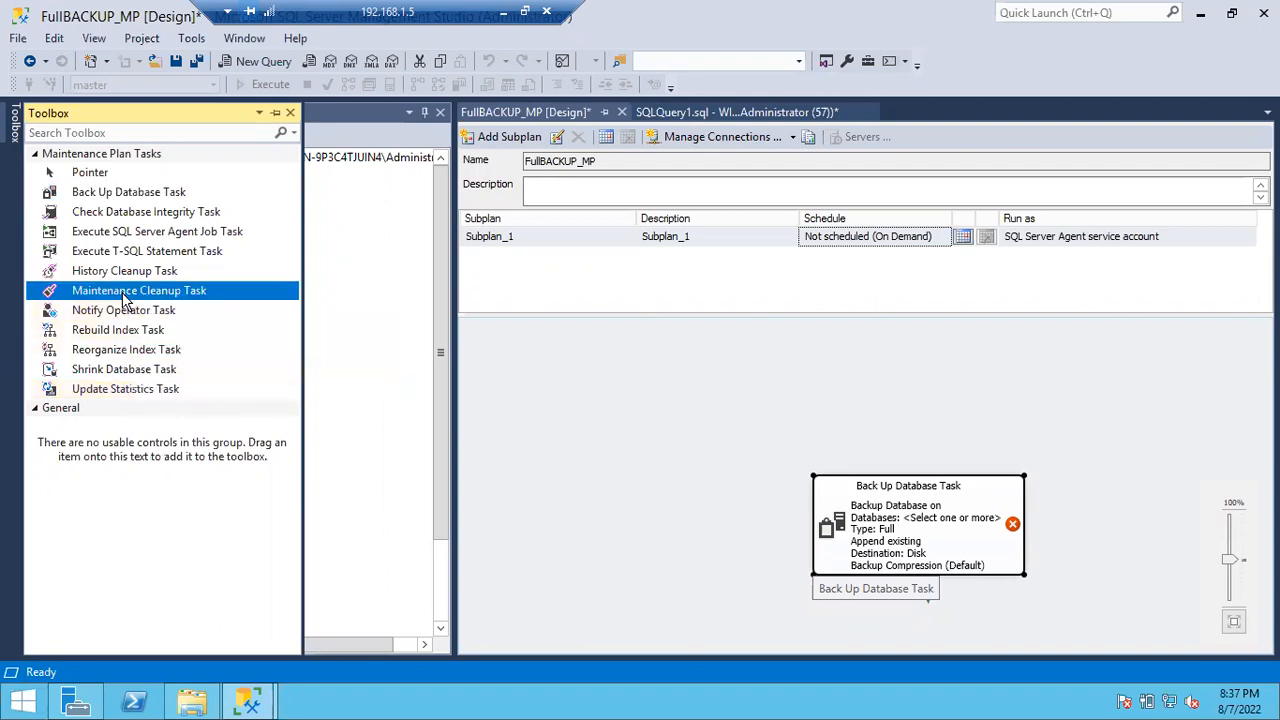
pyautogui.moveTo(125, 292); pyautogui.dragTo(593, 360)
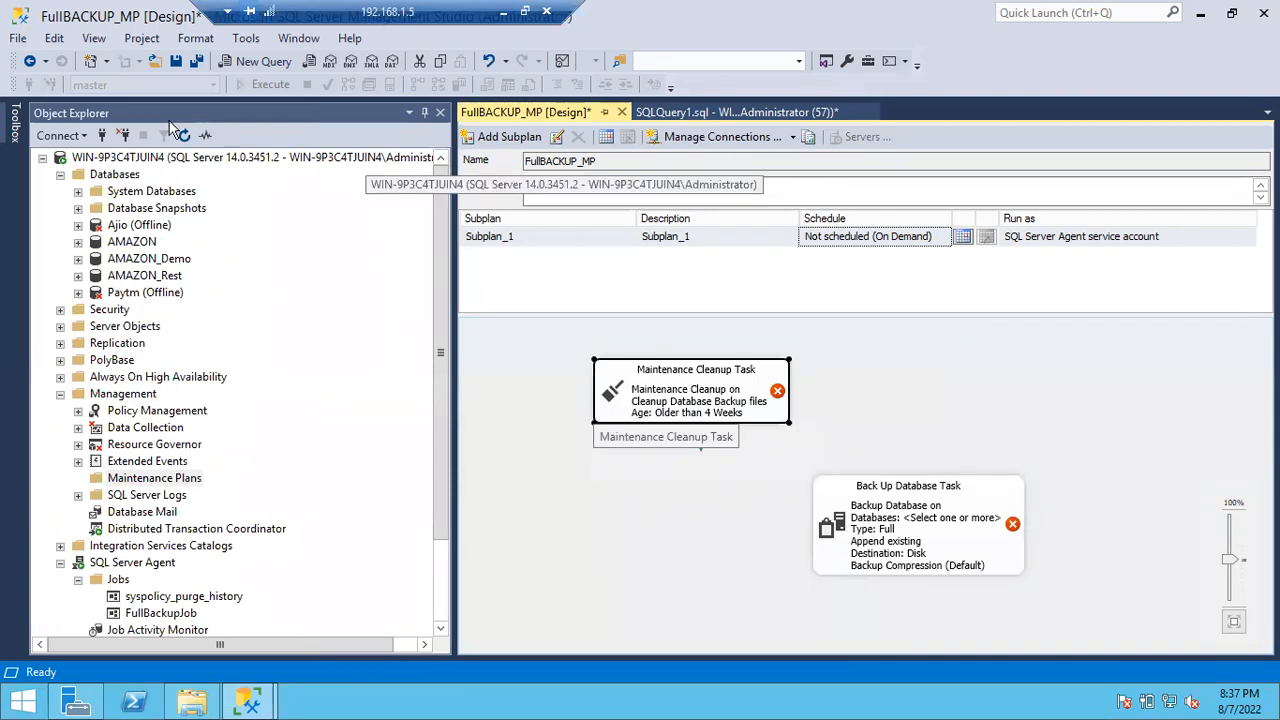
pyautogui.click(15, 124)
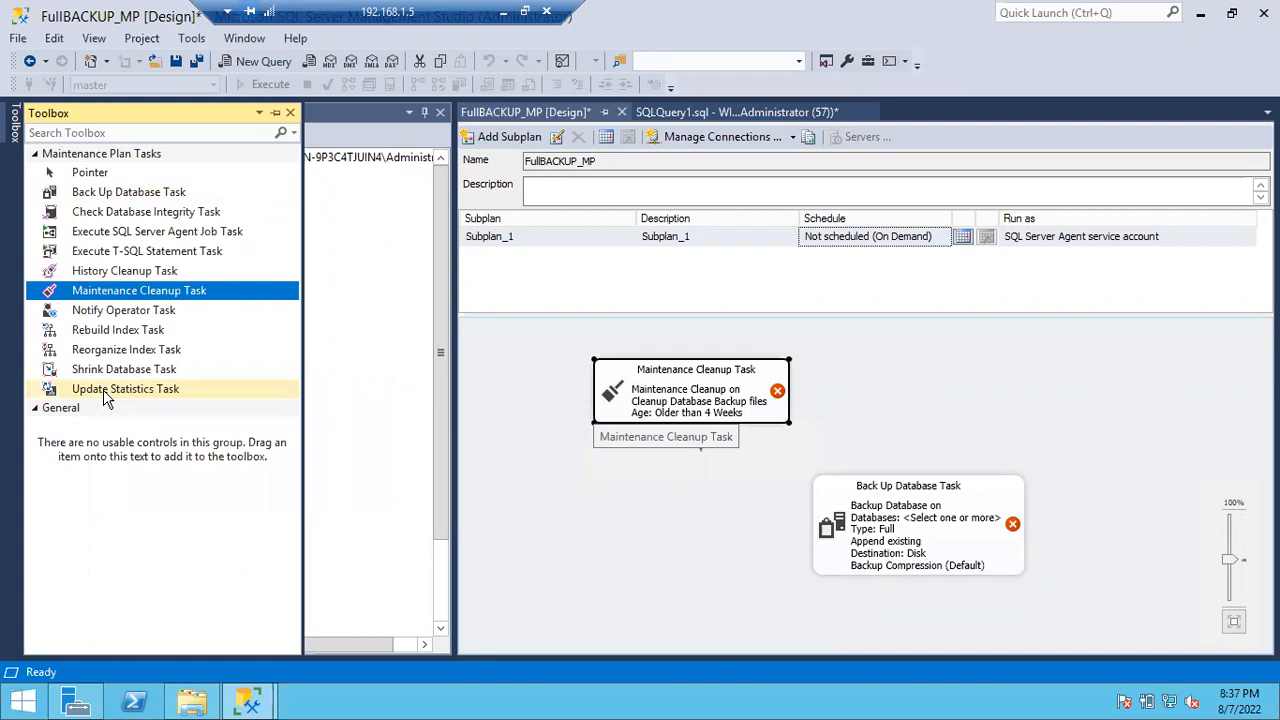
pyautogui.click(90, 316)
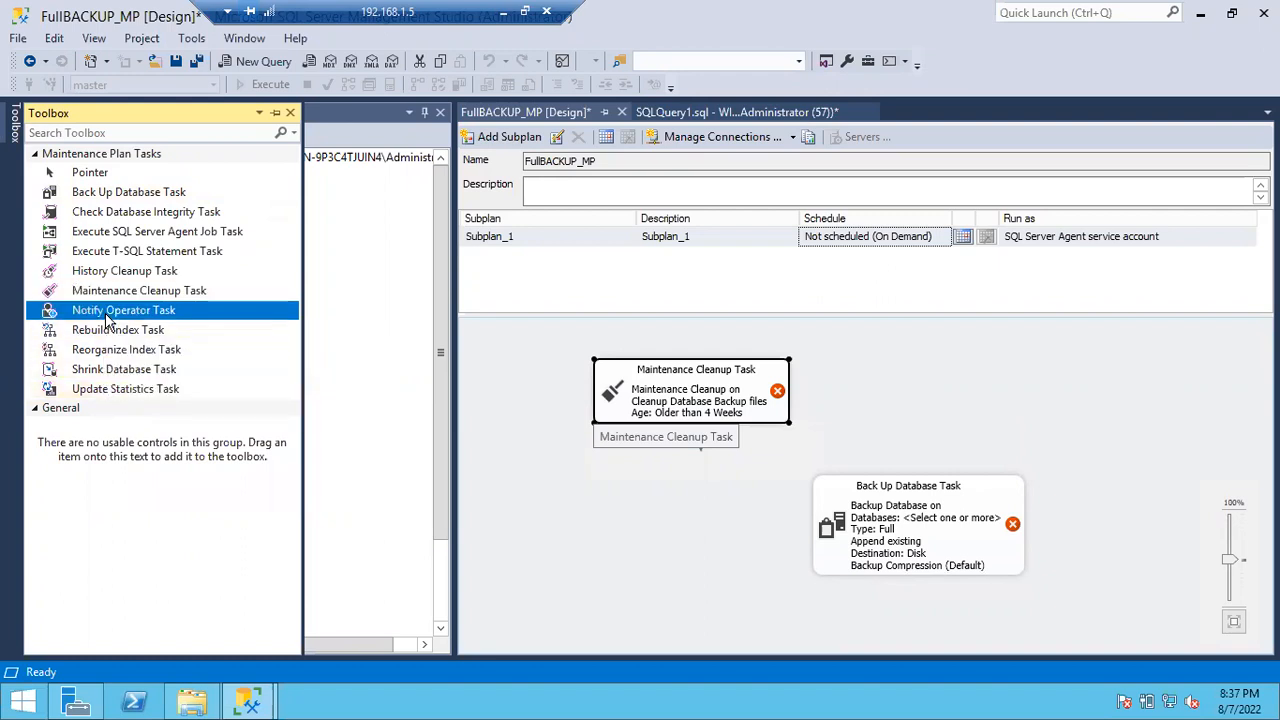
pyautogui.moveTo(90, 316); pyautogui.dragTo(563, 572)
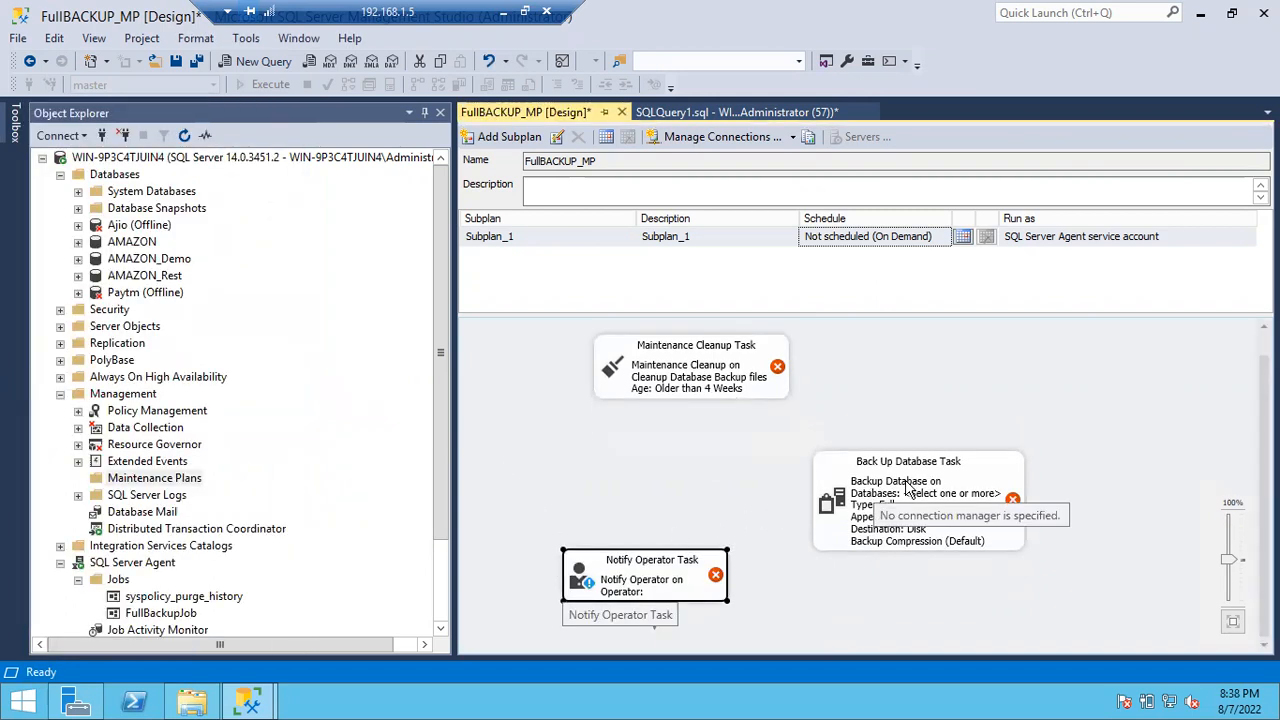
# - Move the Back Up Database Task to the upper right of the design surface and the Maintenance Cleanup Task lower than it
pyautogui.click(958, 458)
pyautogui.moveTo(958, 458); pyautogui.dragTo(1000, 387)
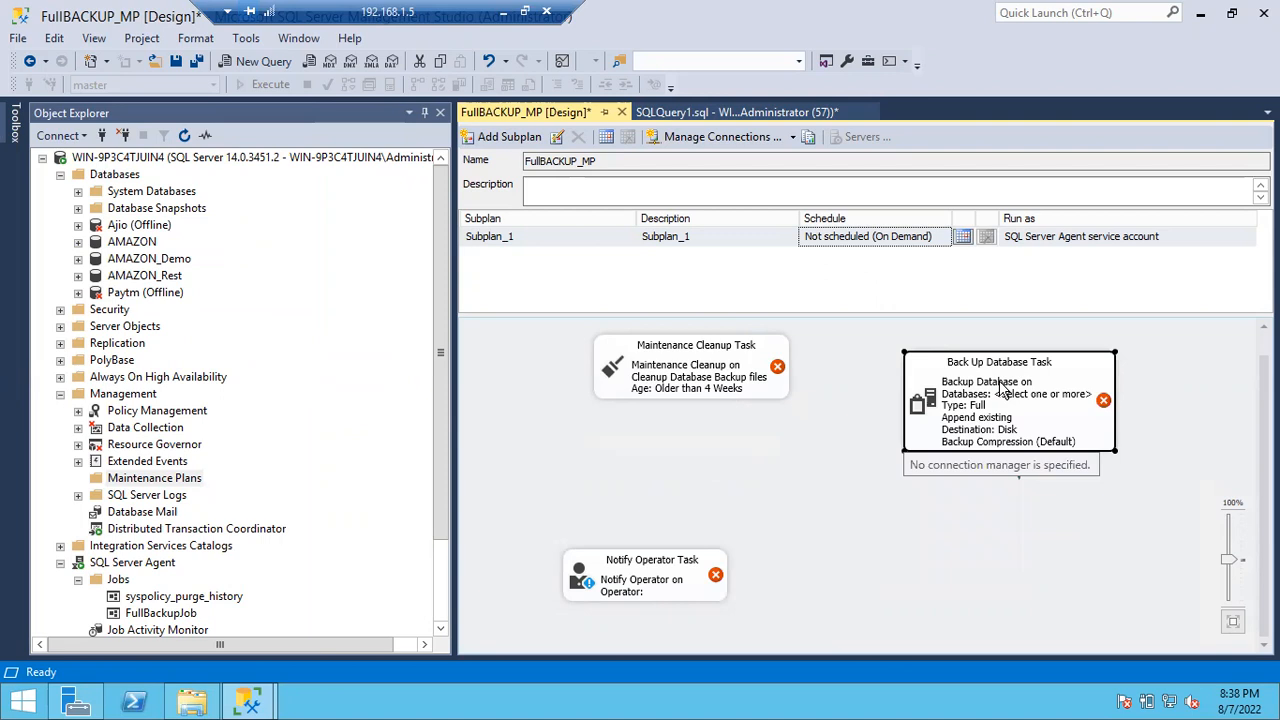
pyautogui.moveTo(1000, 387); pyautogui.dragTo(989, 441)
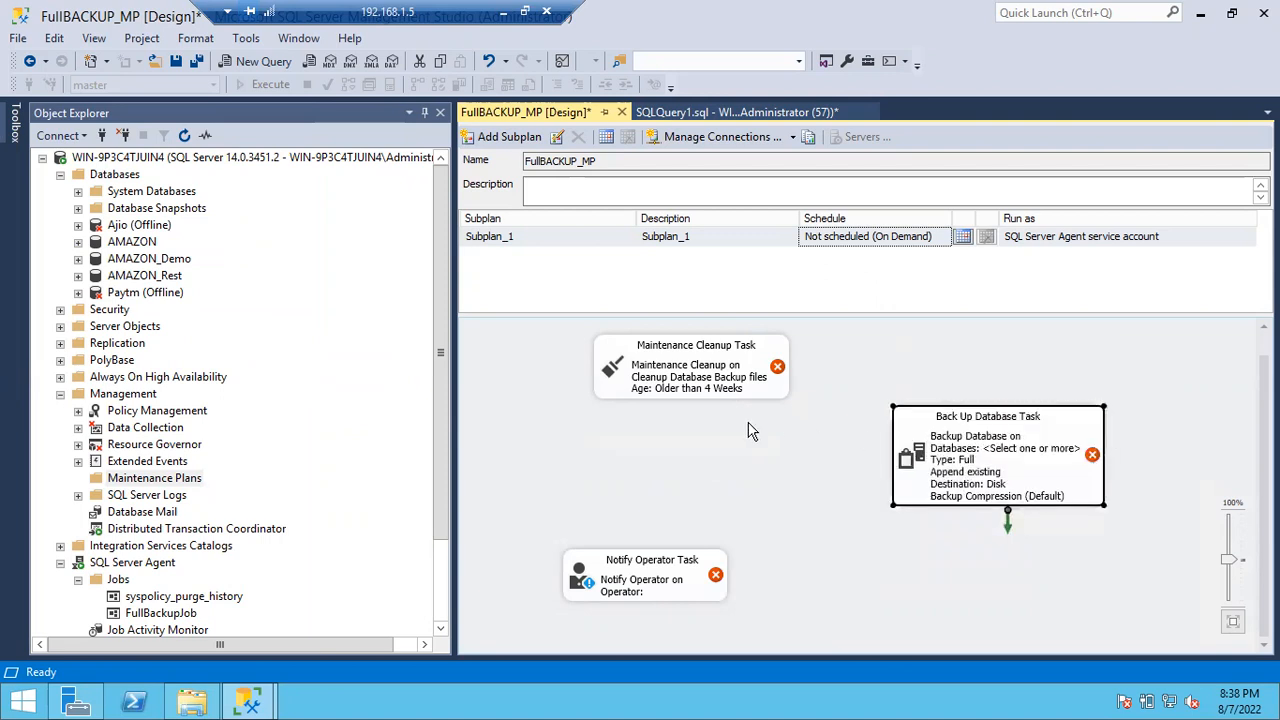
pyautogui.click(675, 385)
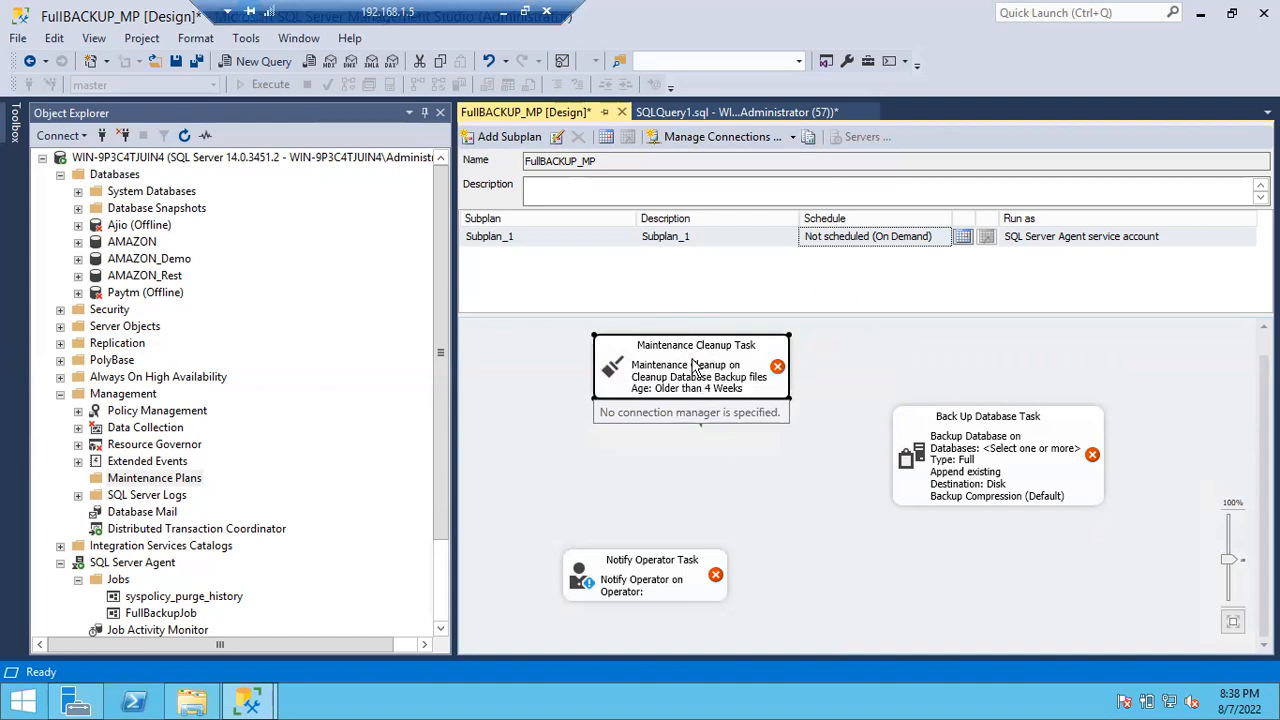
pyautogui.click(1031, 441)
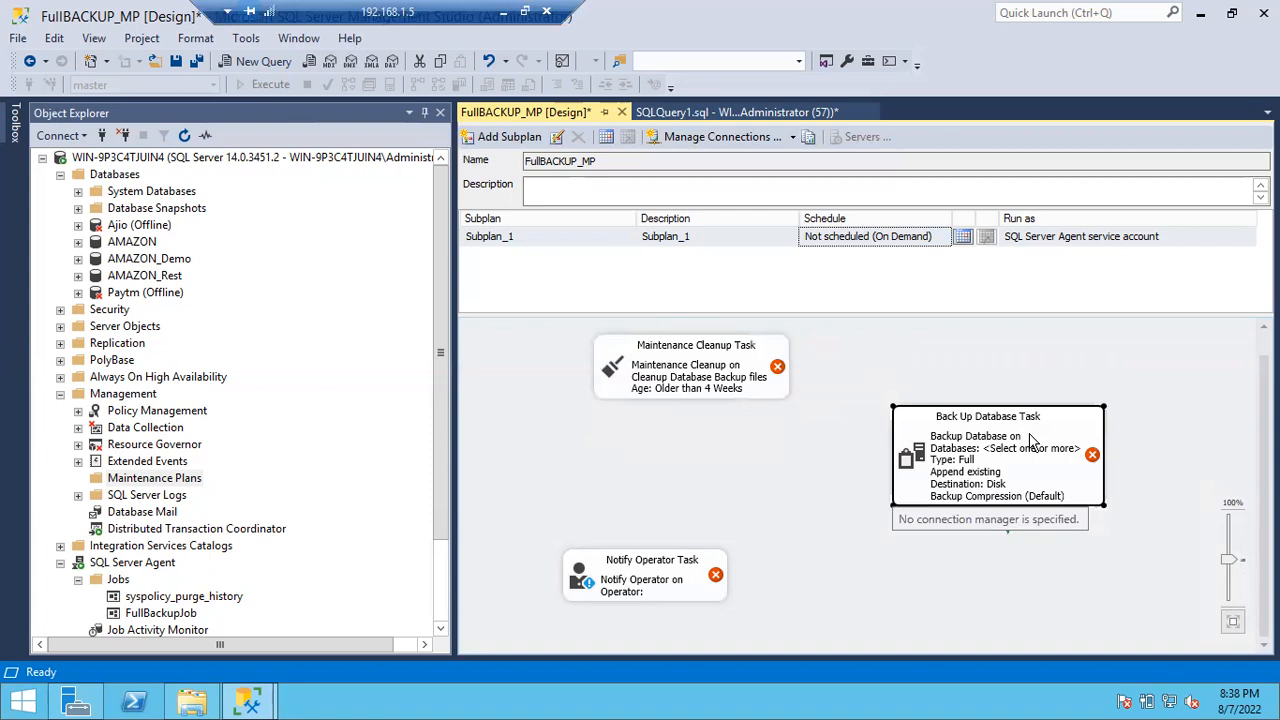
pyautogui.moveTo(993, 447); pyautogui.dragTo(1027, 352)
pyautogui.moveTo(714, 368); pyautogui.dragTo(729, 442)
pyautogui.click(1021, 335)
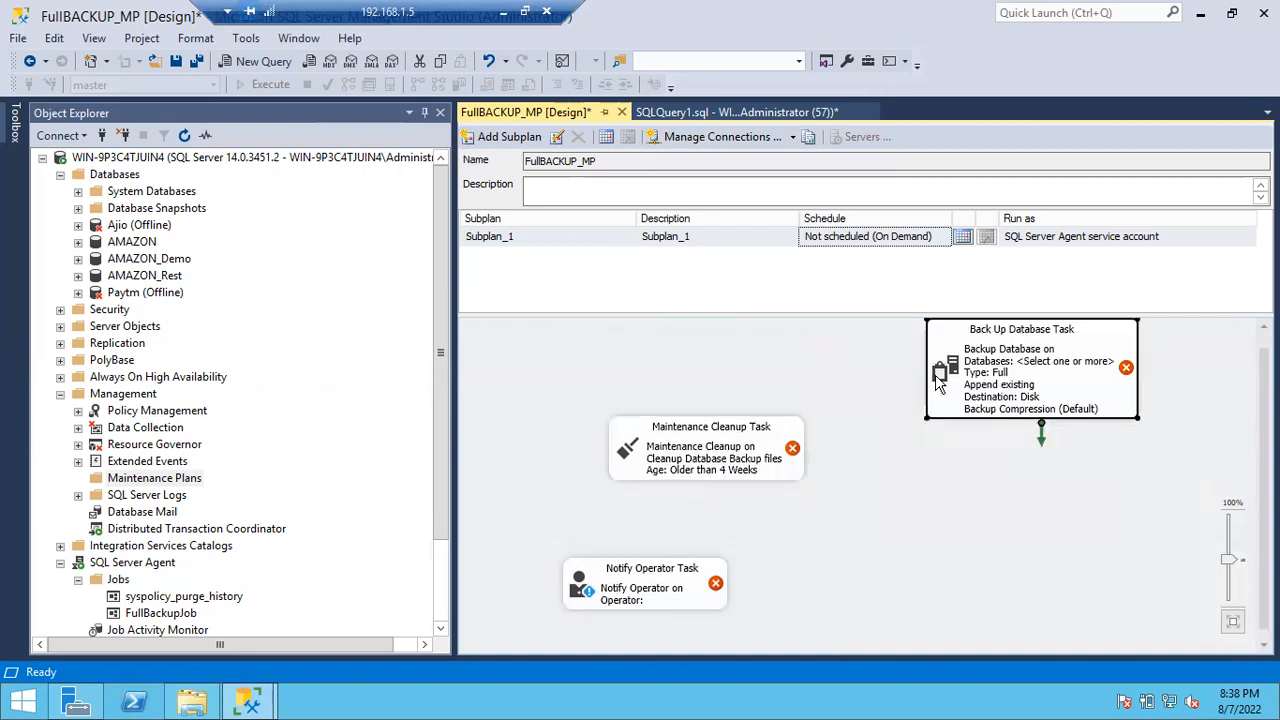
# - Stagger the tasks diagonally, with the Maintenance Cleanup Task between the Back Up Database Task and the Notify Operator Task at the lower left
pyautogui.click(693, 452)
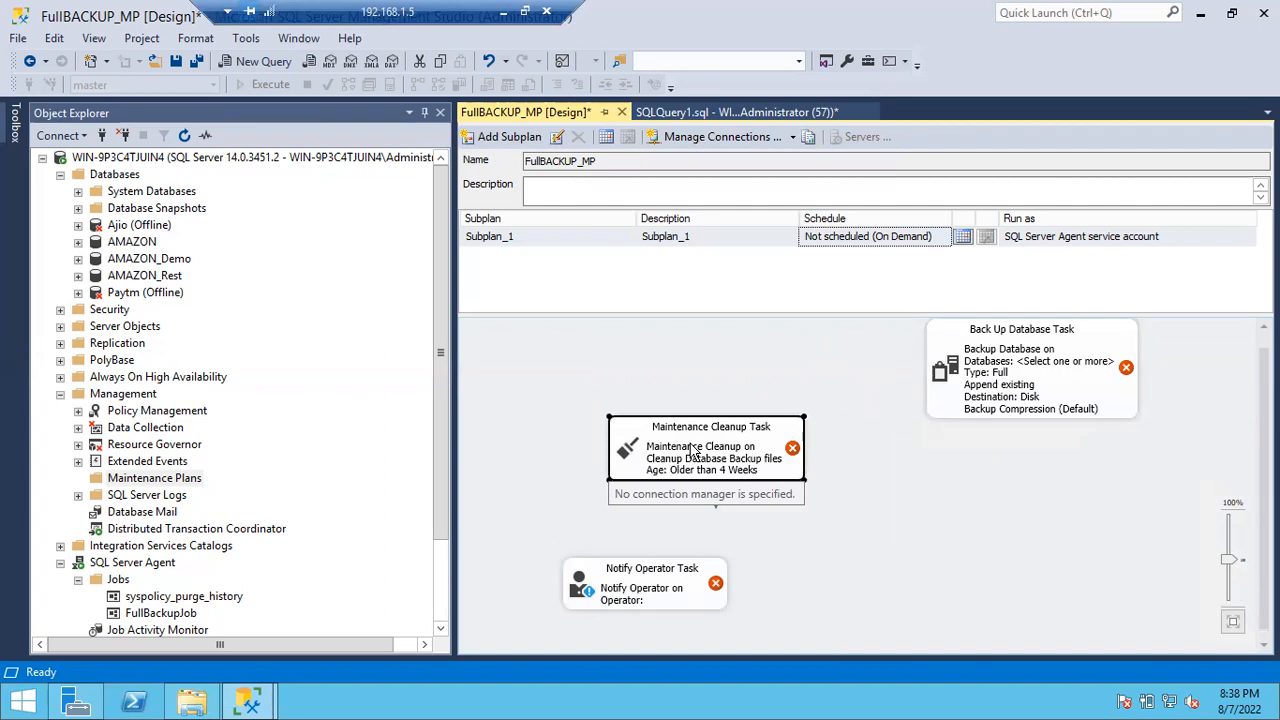
pyautogui.click(1009, 377)
pyautogui.moveTo(733, 450); pyautogui.dragTo(836, 485)
pyautogui.moveTo(660, 590); pyautogui.dragTo(638, 612)
pyautogui.moveTo(800, 468); pyautogui.dragTo(813, 495)
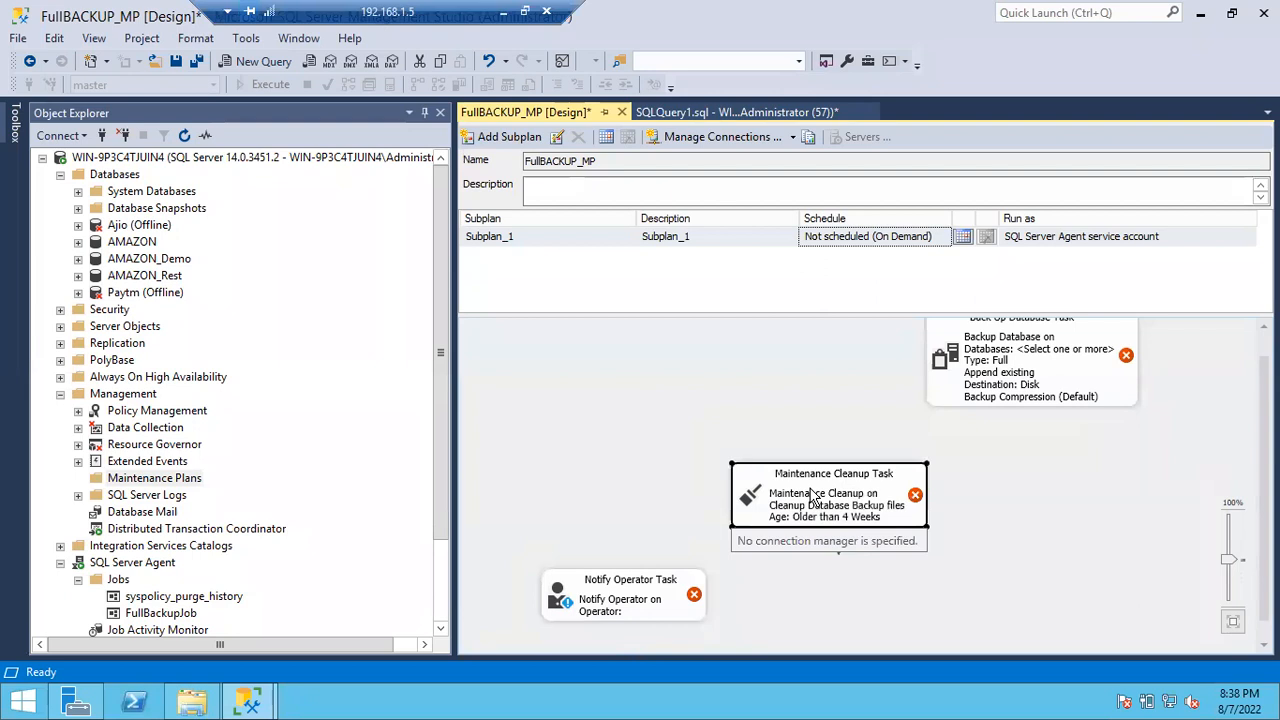
# - Connect the Back Up Database Task to the Maintenance Cleanup Task with a precedence constraint
pyautogui.click(982, 372)
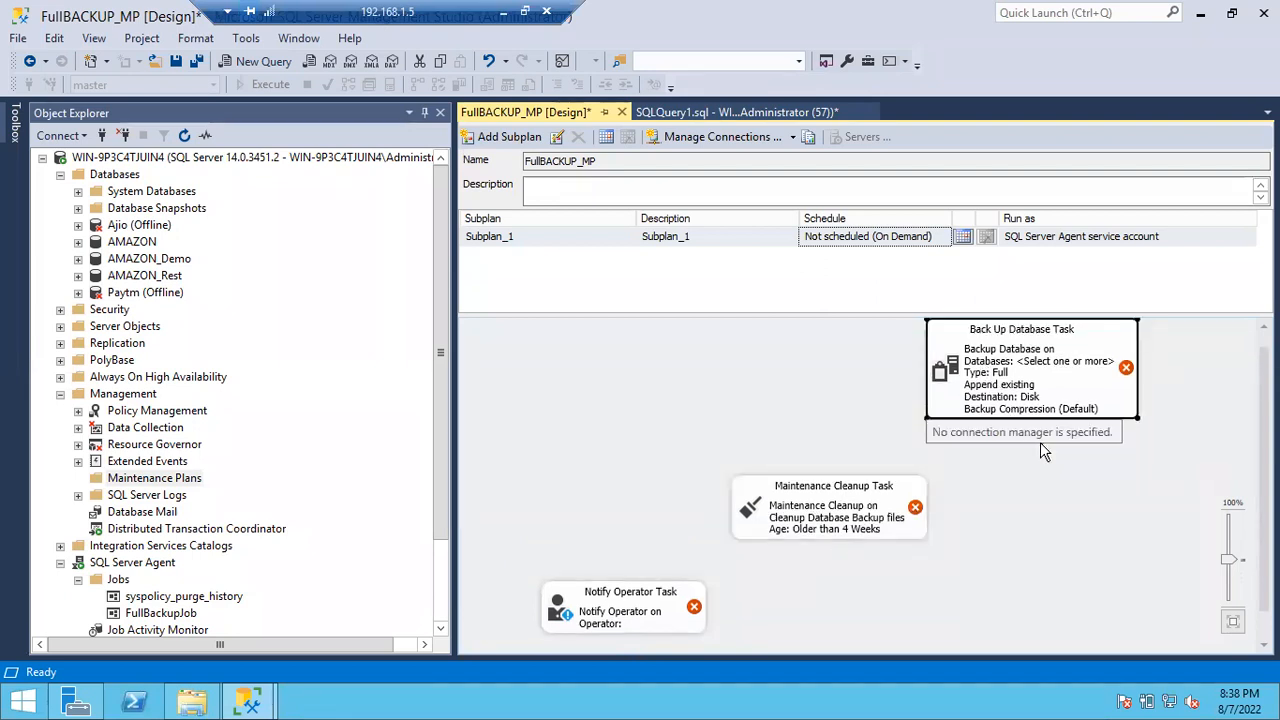
pyautogui.moveTo(1034, 445); pyautogui.dragTo(832, 480)
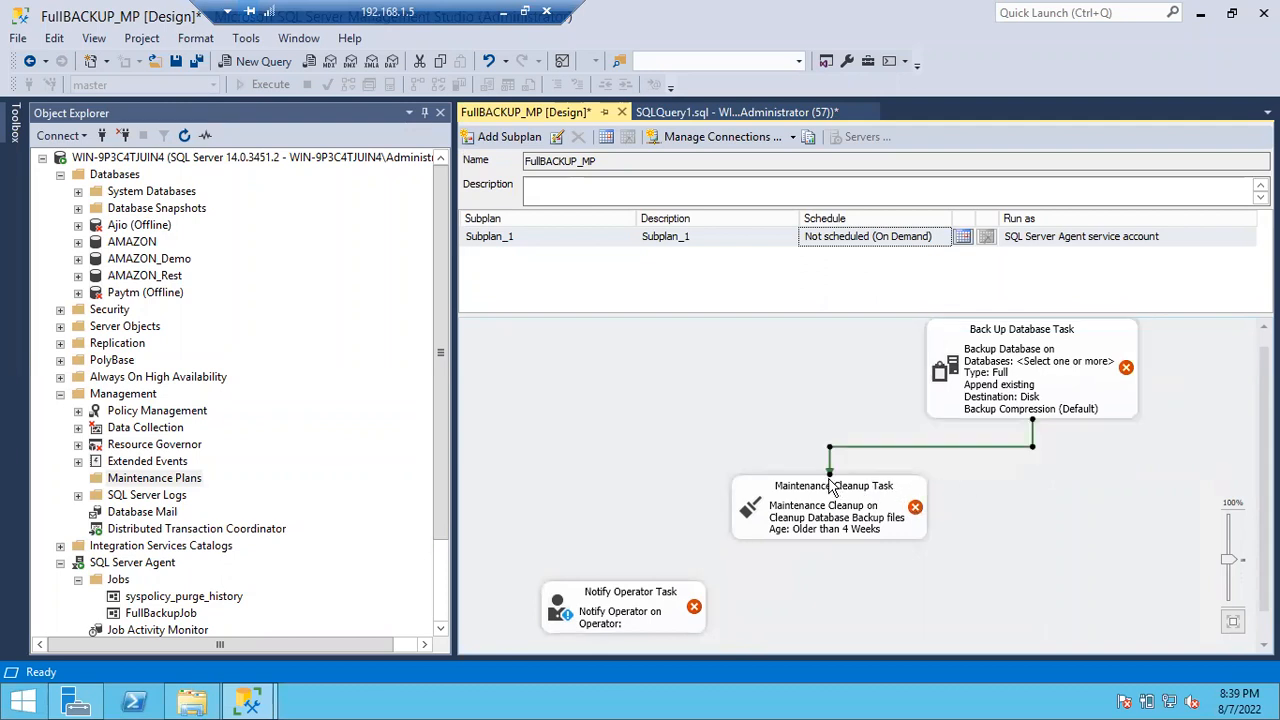
pyautogui.click(1030, 378)
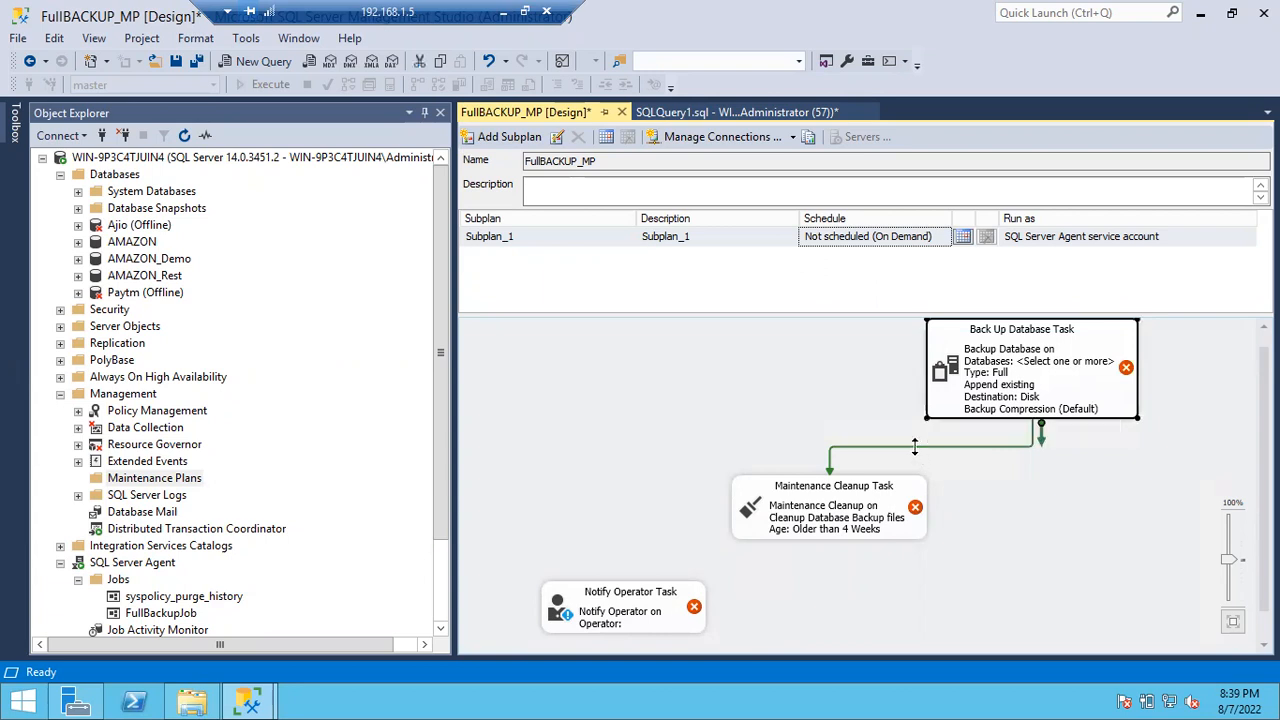
# - Try the Failure and Completion conditions on the constraint between the backup and cleanup tasks, and return it to Success
pyautogui.rightClick(914, 447)
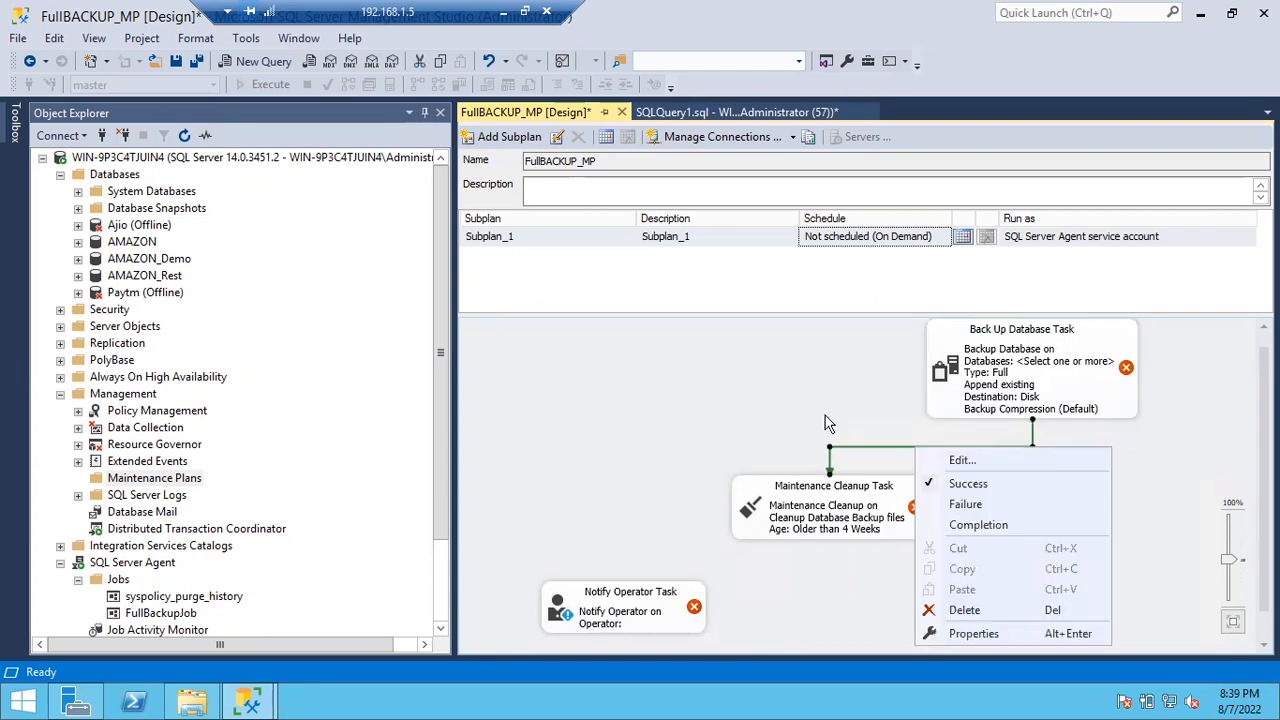
pyautogui.click(783, 417)
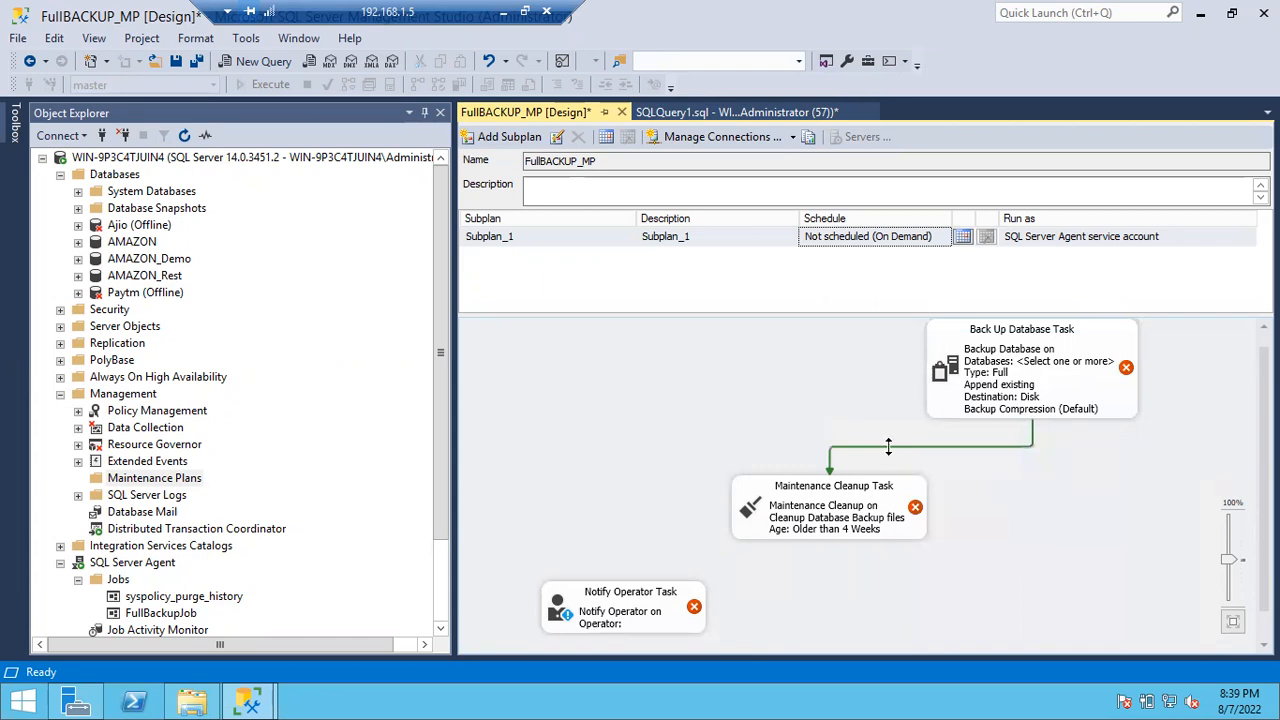
pyautogui.rightClick(888, 447)
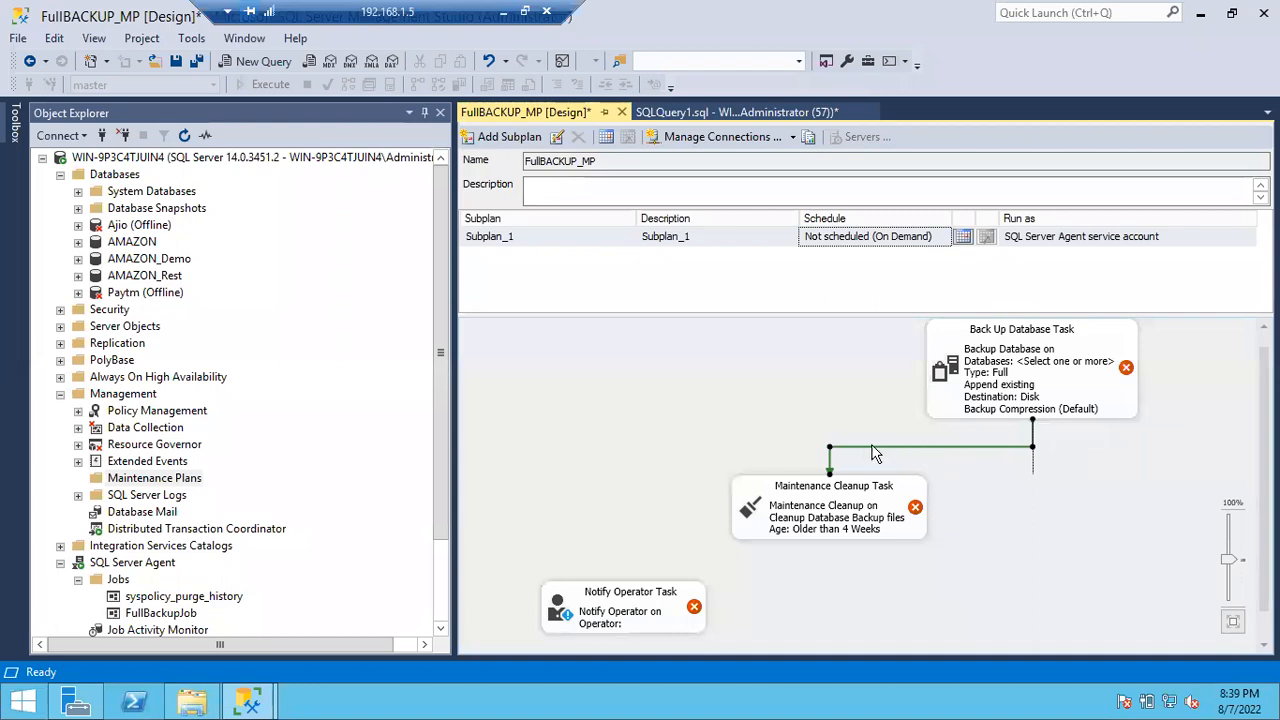
pyautogui.rightClick(956, 447)
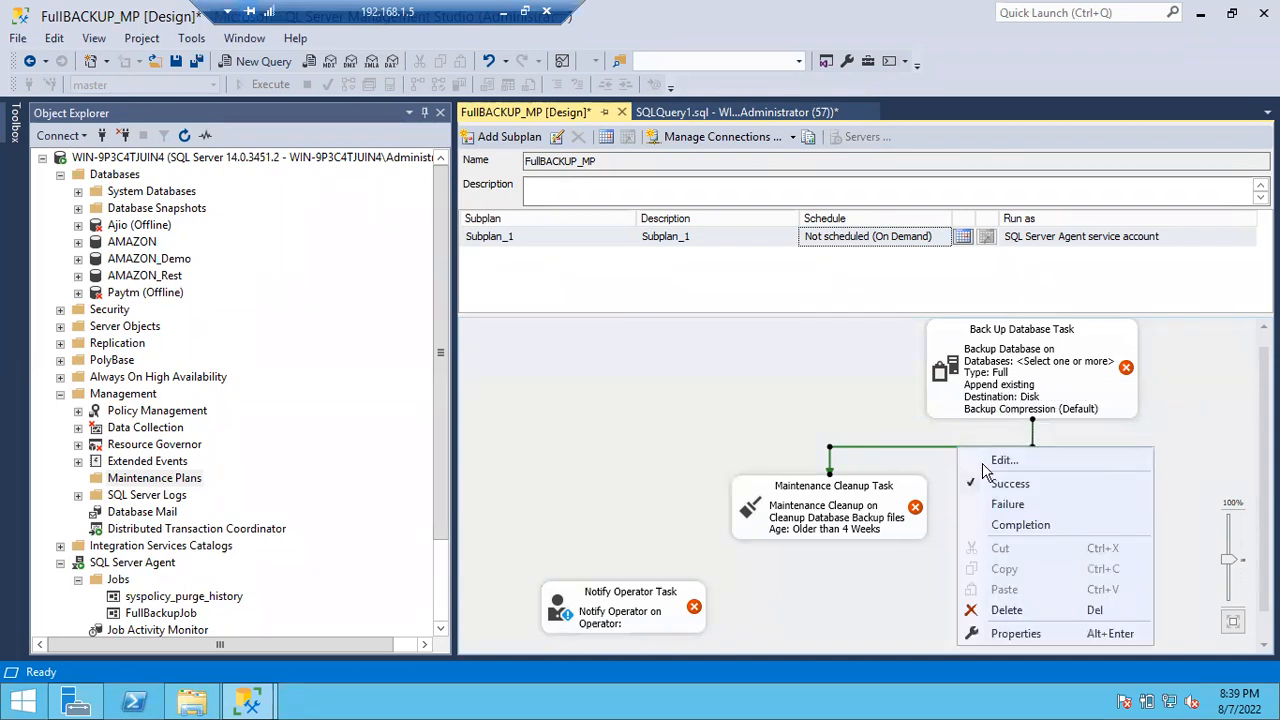
pyautogui.click(999, 515)
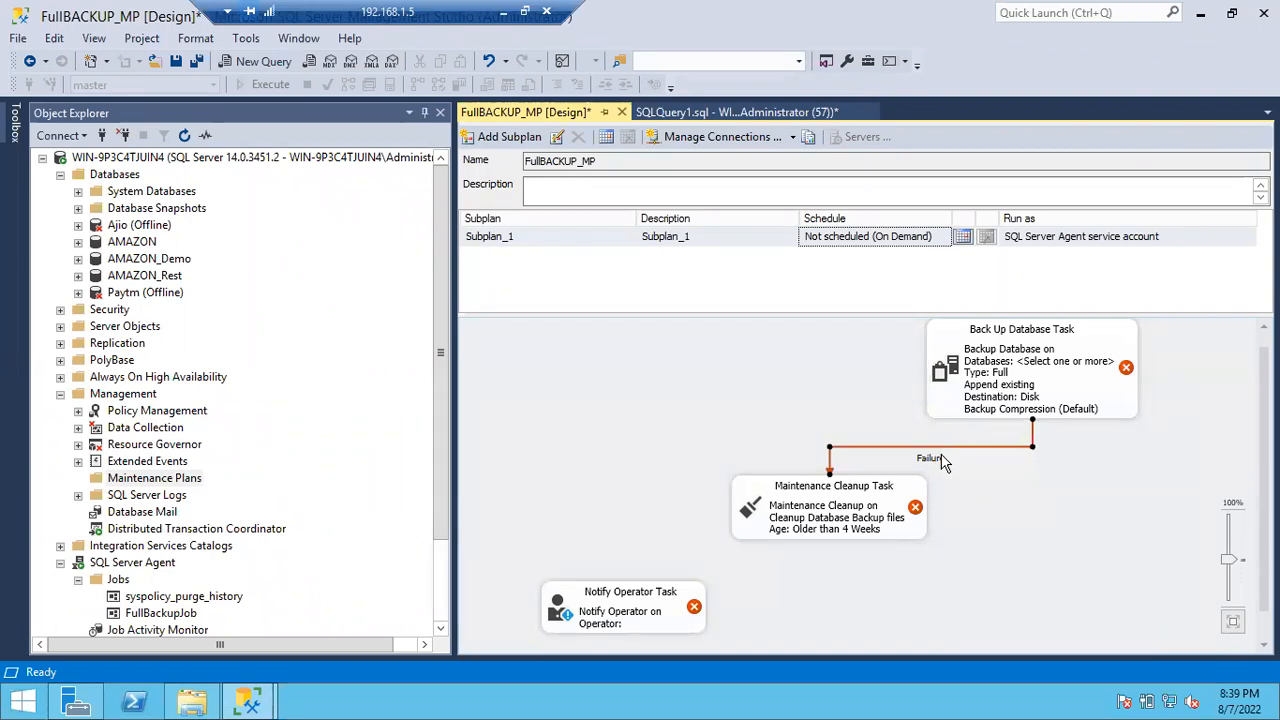
pyautogui.rightClick(944, 447)
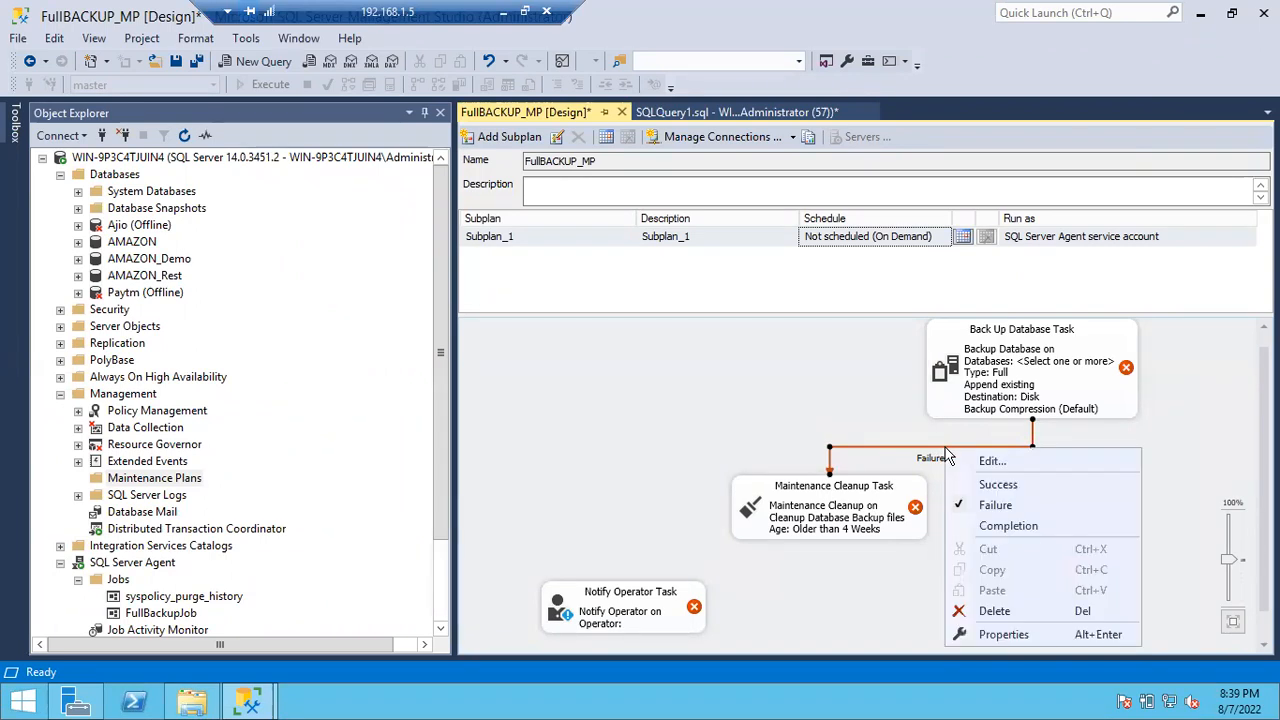
pyautogui.click(1014, 525)
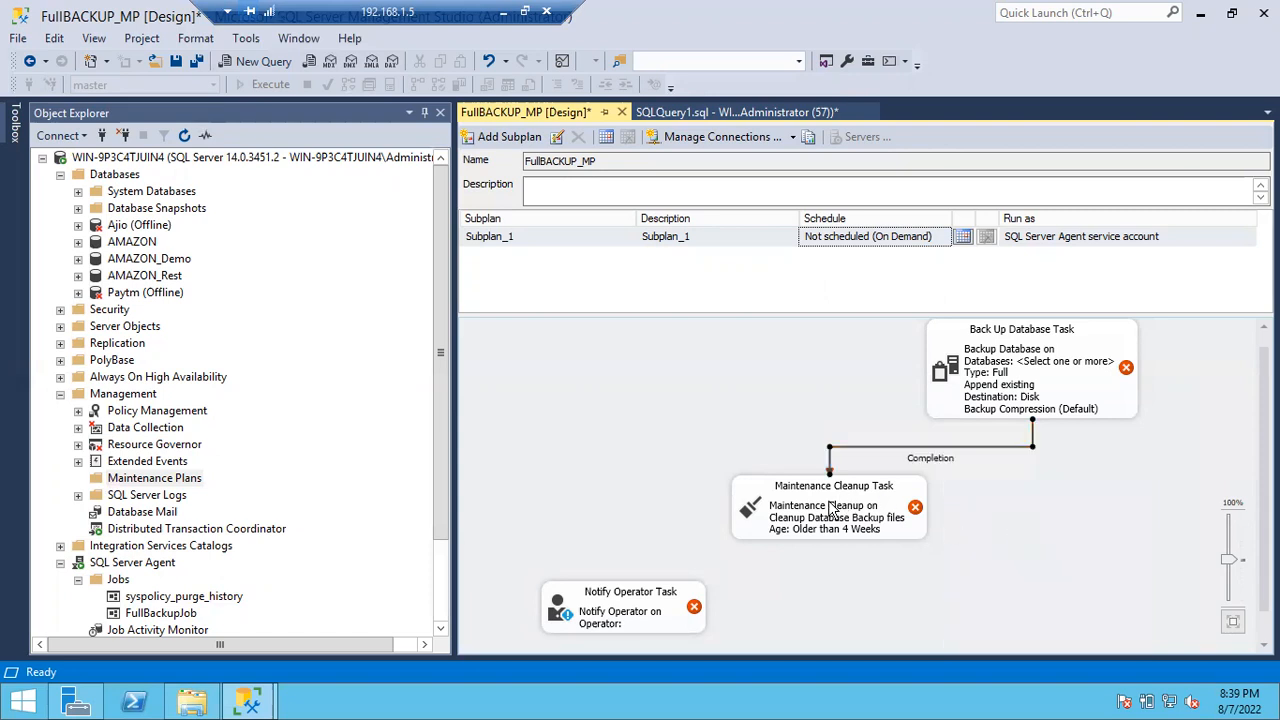
pyautogui.rightClick(940, 447)
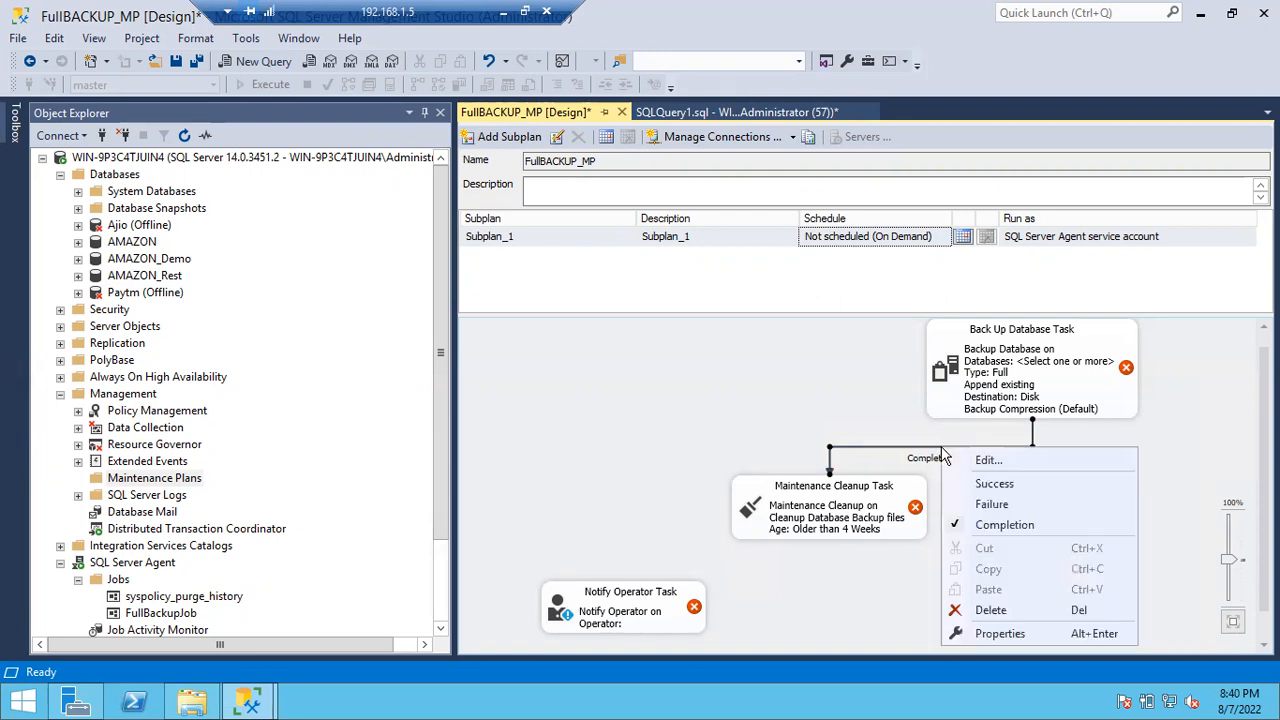
pyautogui.click(993, 484)
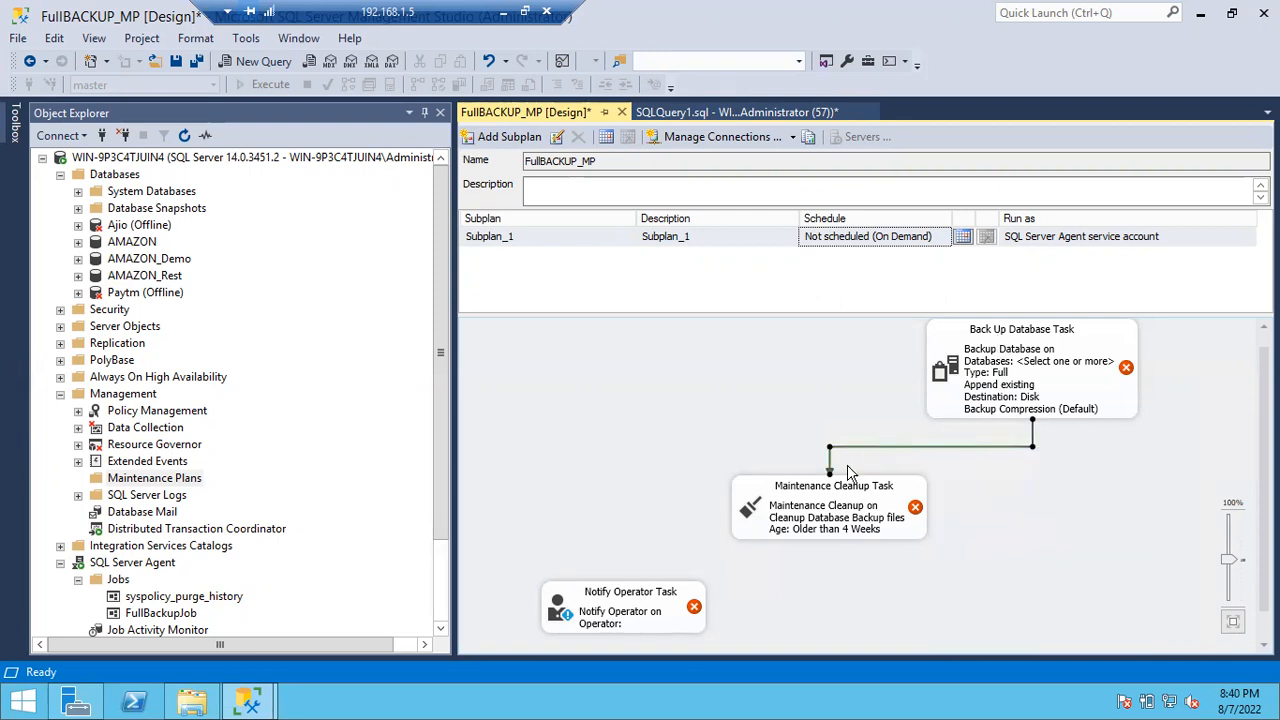
# - Connect the Maintenance Cleanup Task to the Notify Operator Task with a precedence constraint that runs on Failure
pyautogui.click(1036, 400)
pyautogui.click(797, 517)
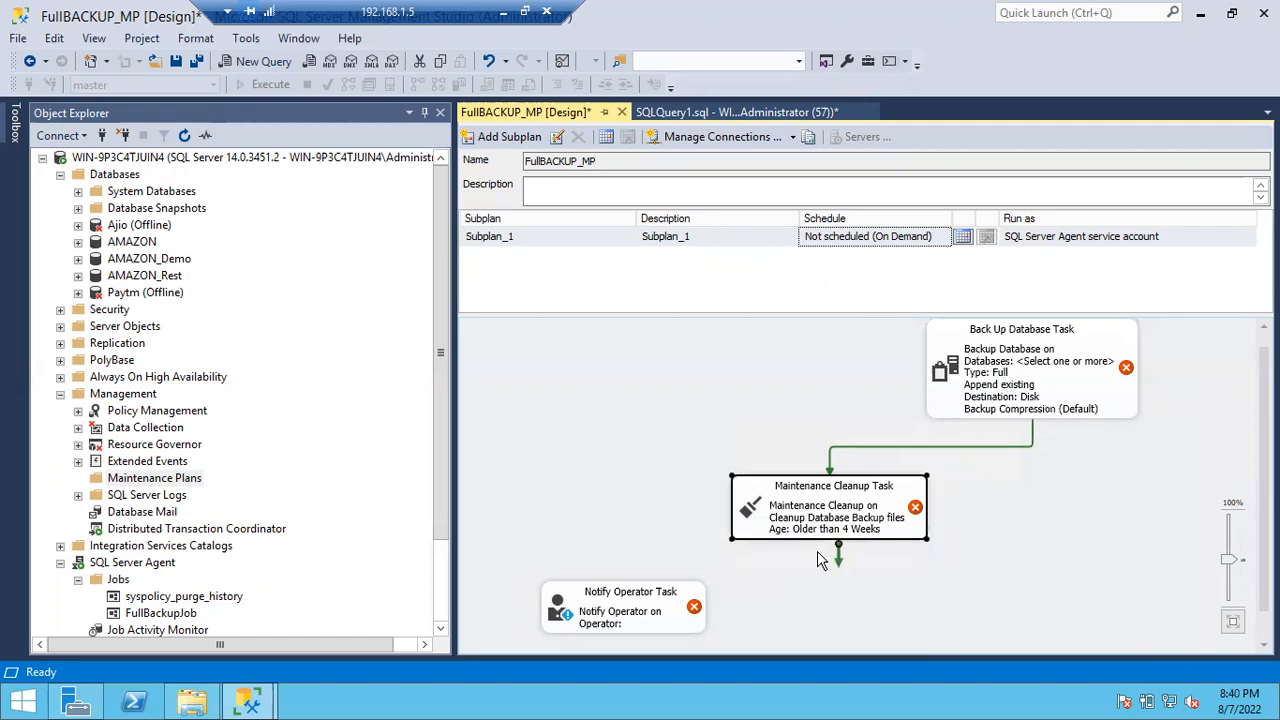
pyautogui.moveTo(836, 560); pyautogui.dragTo(628, 605)
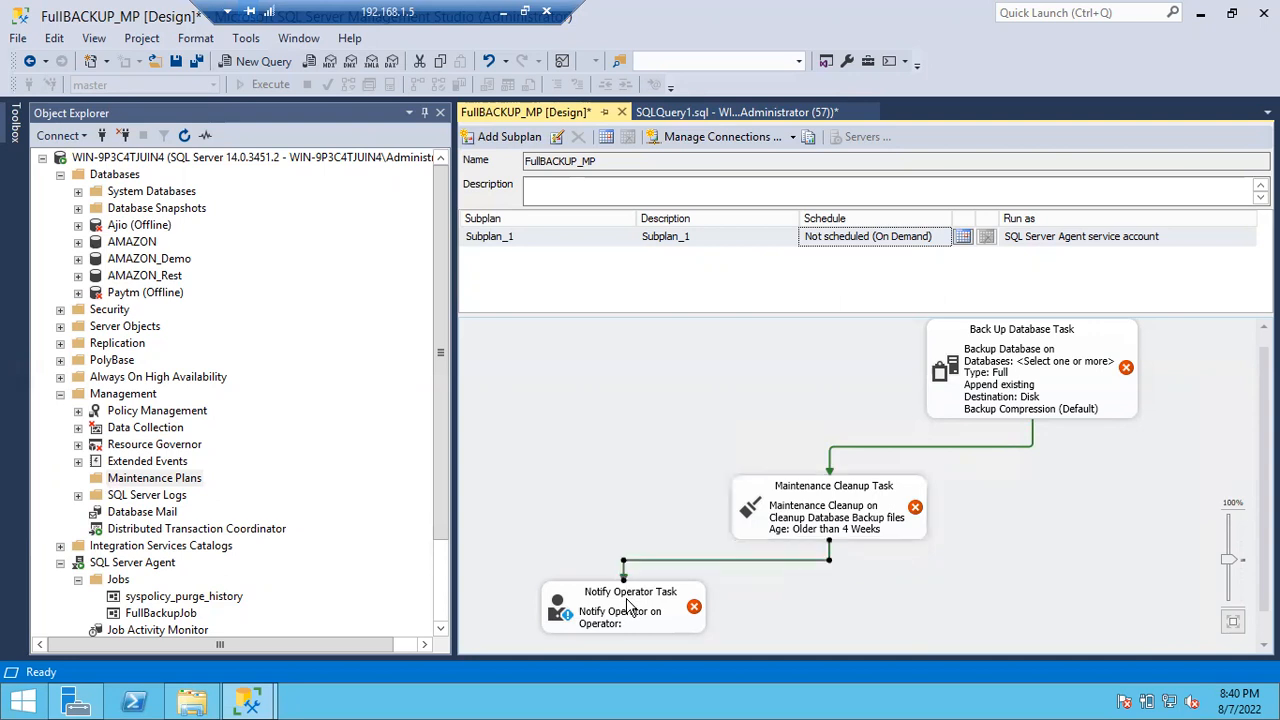
pyautogui.rightClick(729, 561)
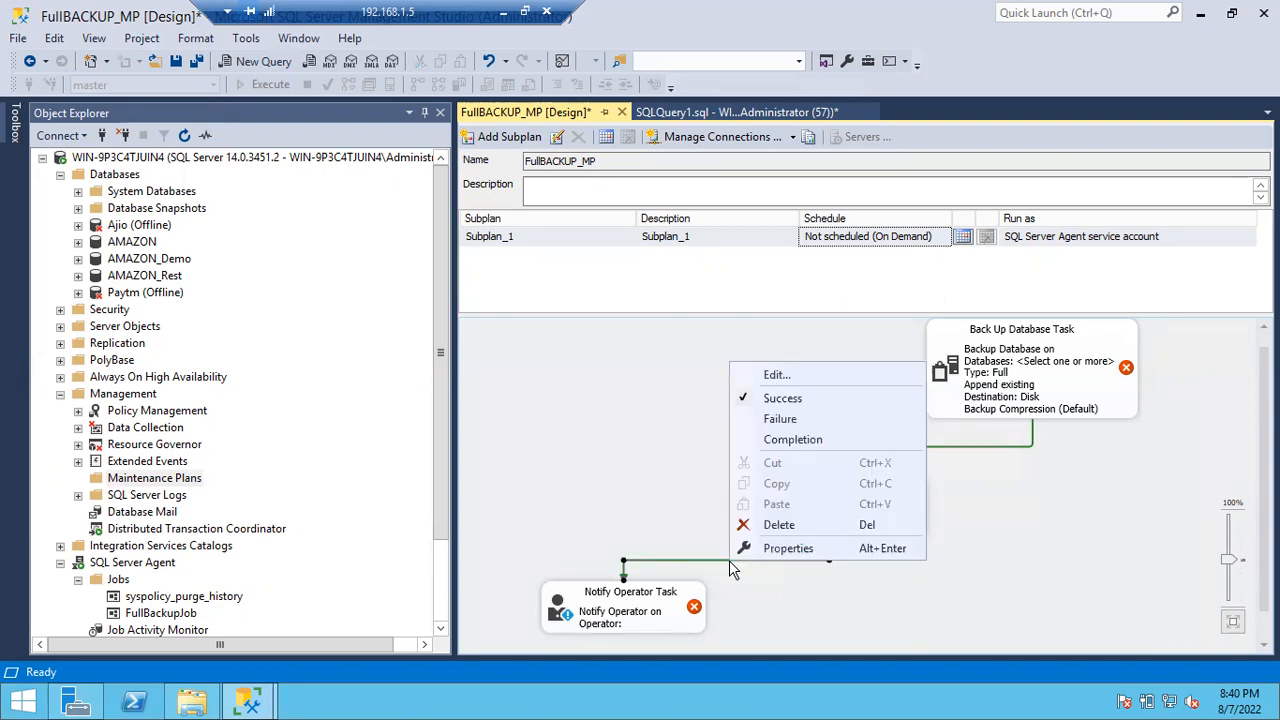
pyautogui.click(808, 424)
pyautogui.click(830, 515)
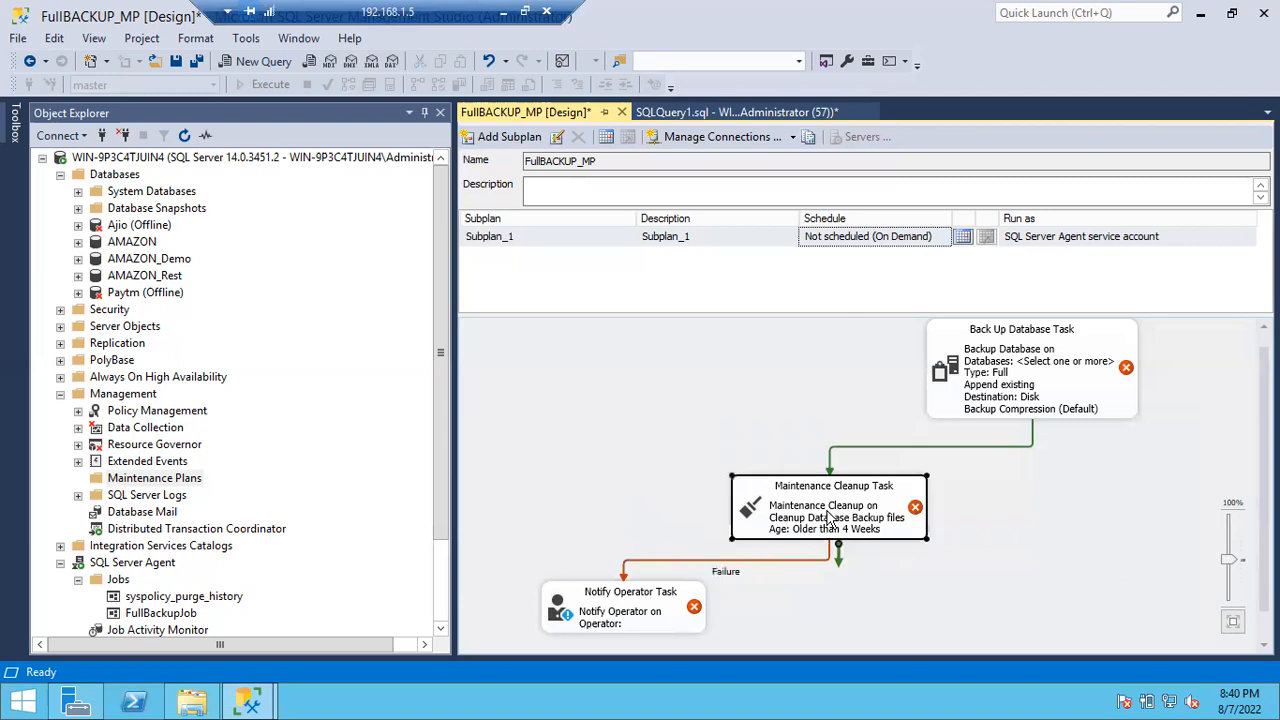
# - Move the Notify Operator Task below the Back Up Database Task and link the backup to it with a Failure constraint
pyautogui.click(1016, 375)
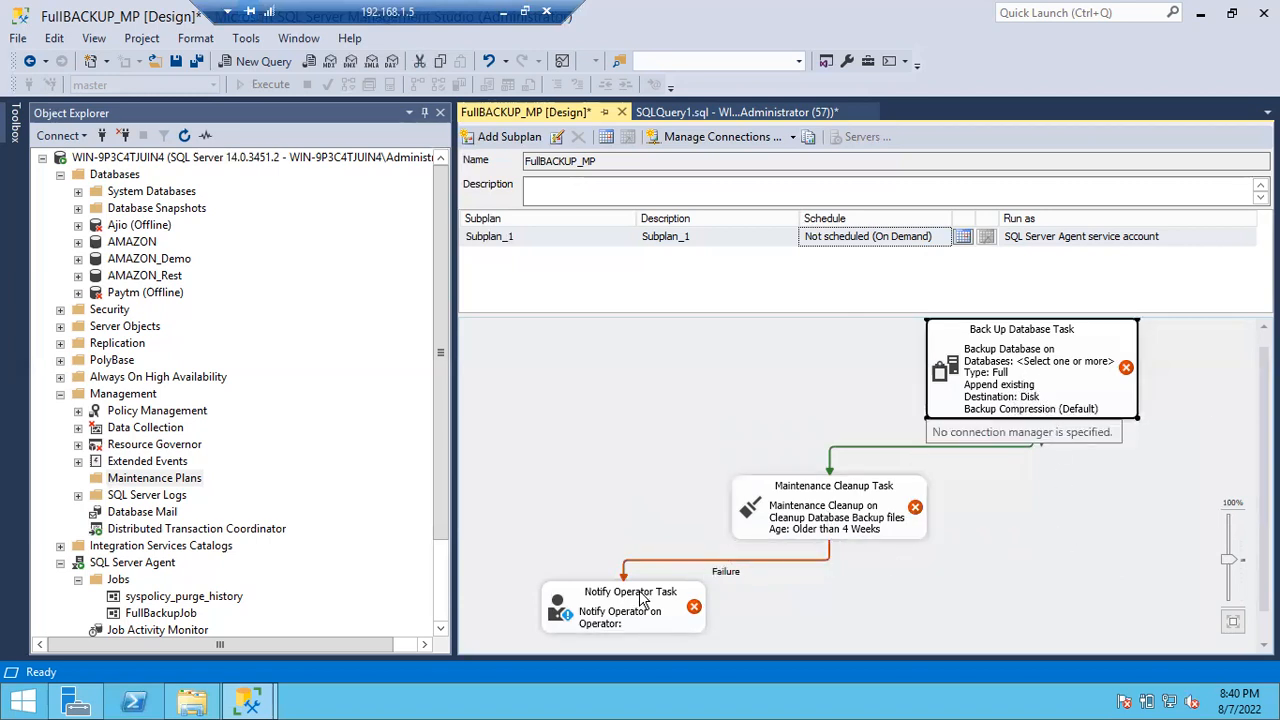
pyautogui.moveTo(663, 598); pyautogui.dragTo(1080, 572)
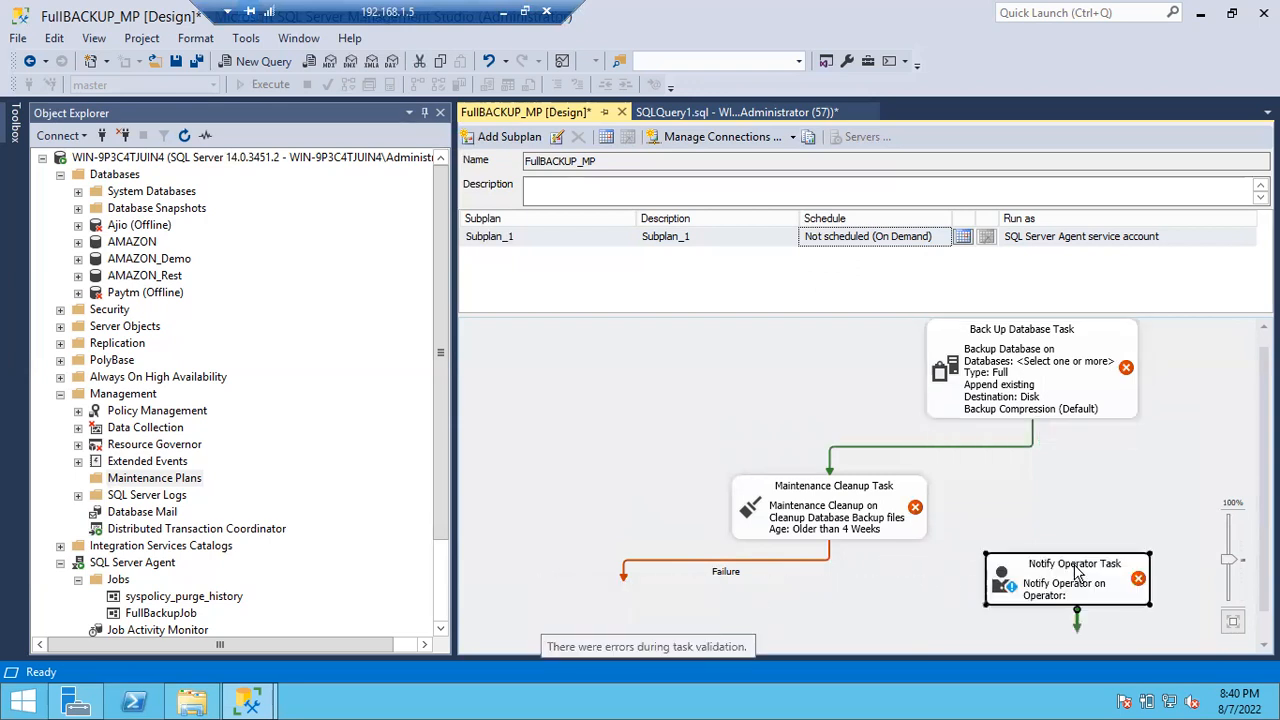
pyautogui.click(1083, 408)
pyautogui.moveTo(1040, 457); pyautogui.dragTo(1070, 583)
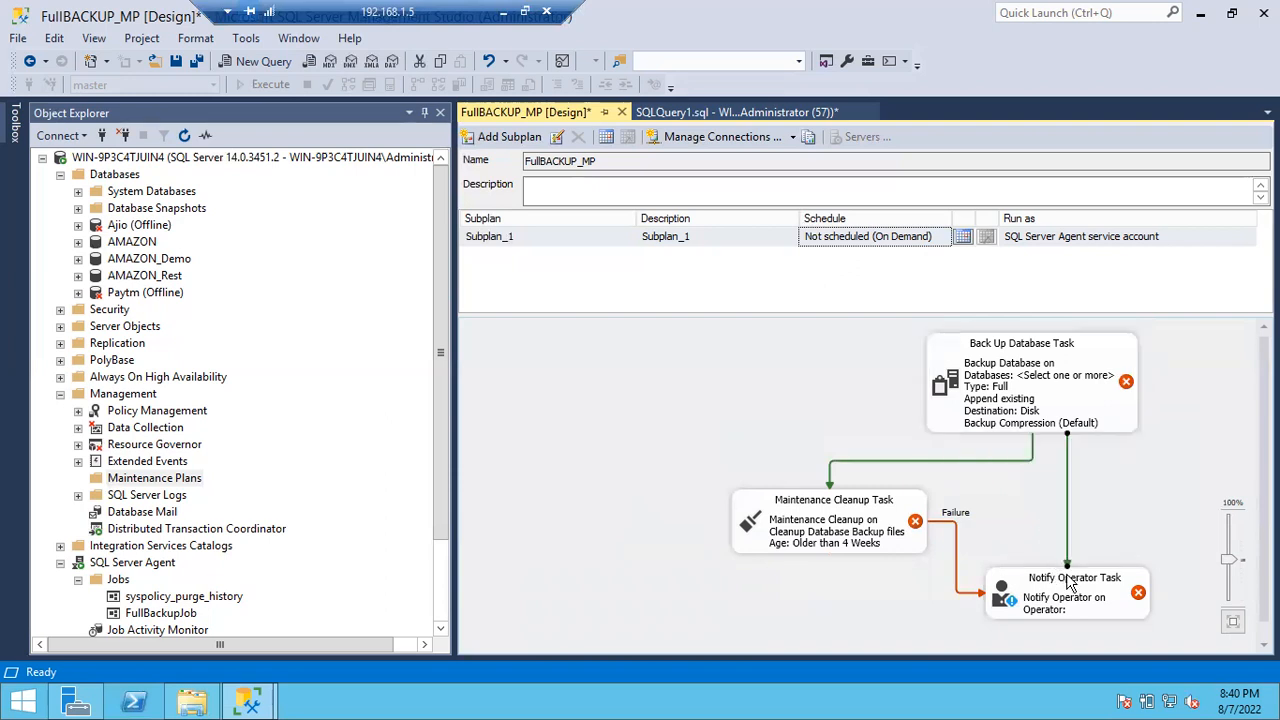
pyautogui.rightClick(1067, 512)
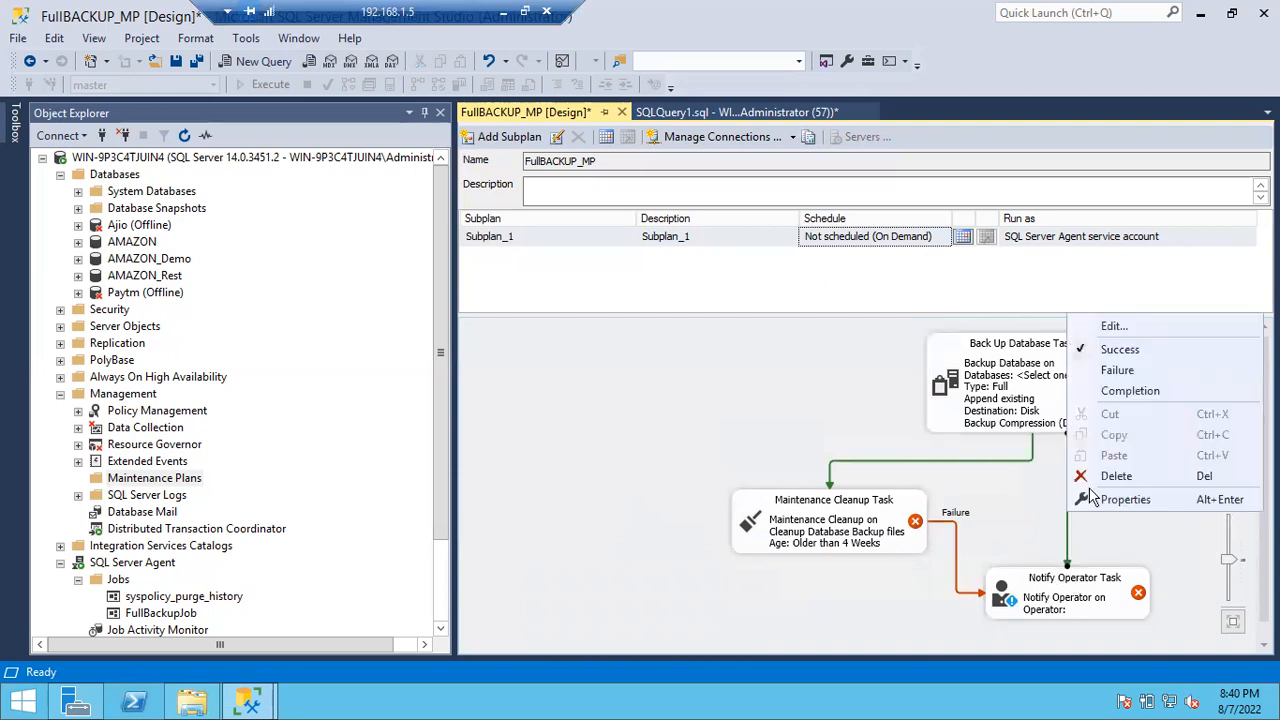
pyautogui.click(1114, 375)
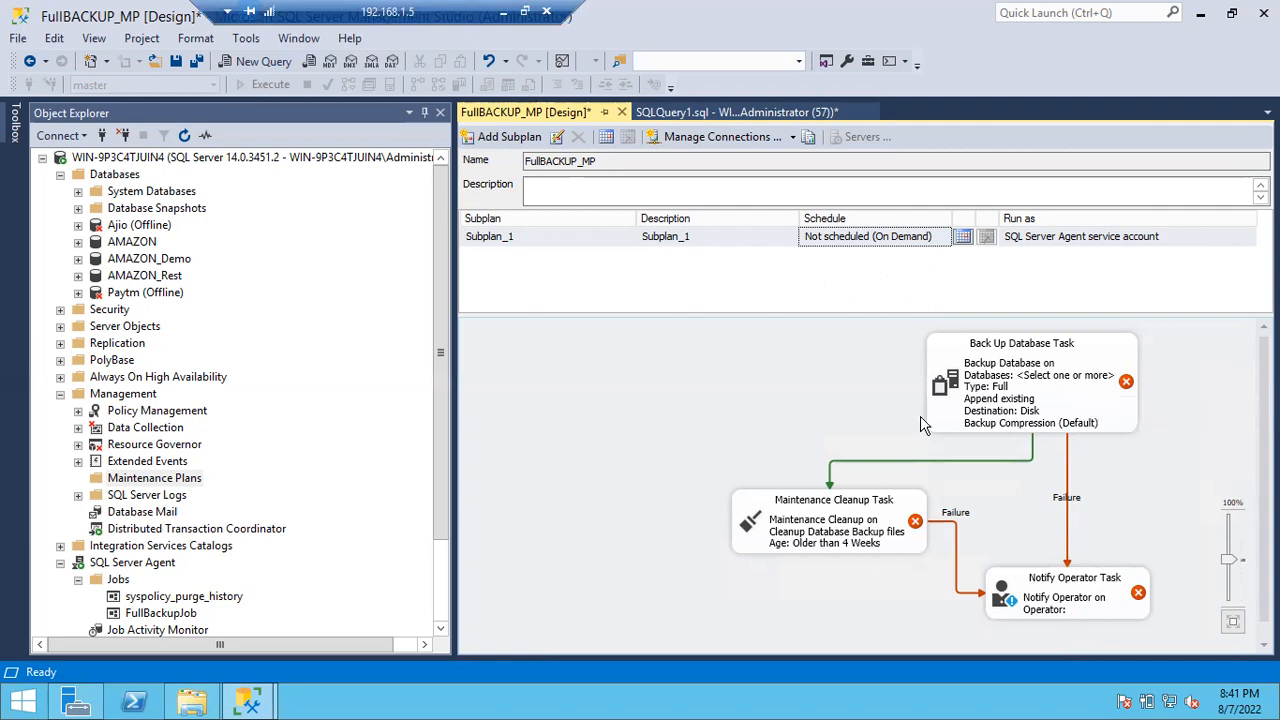
# - Open the Back Up Database Task's settings and its database selection
pyautogui.click(1017, 380)
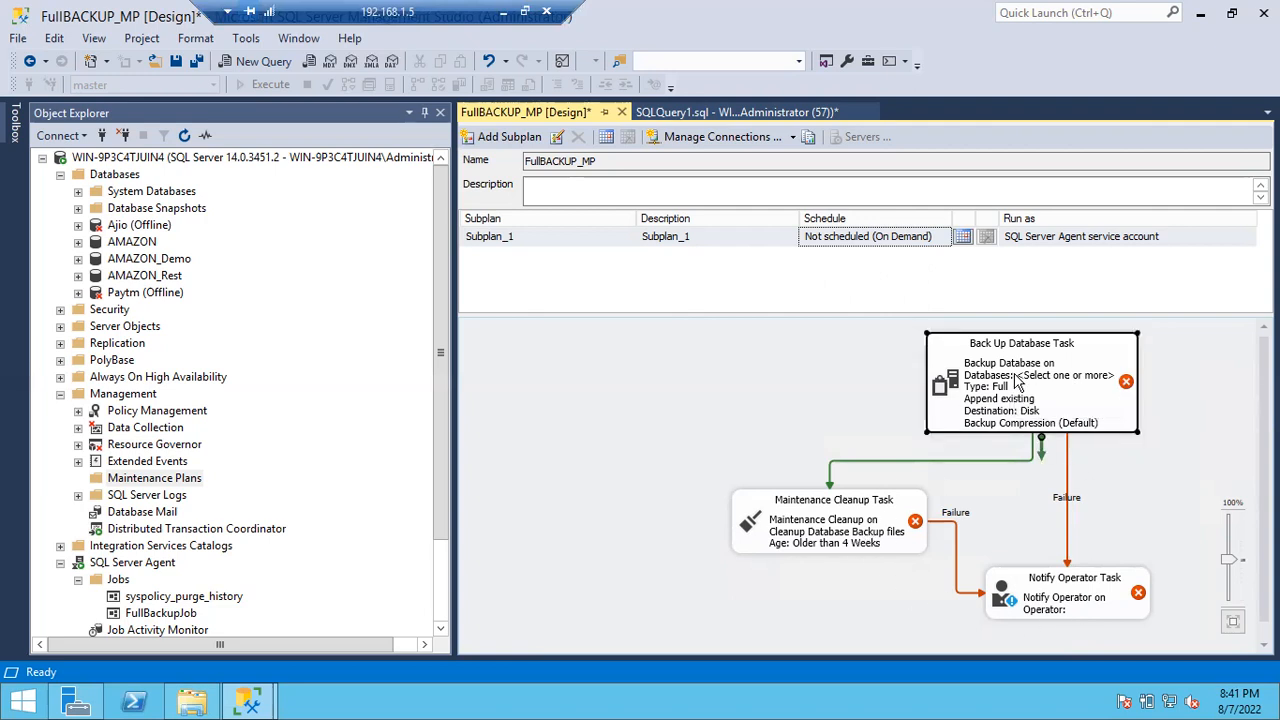
pyautogui.doubleClick(1017, 380)
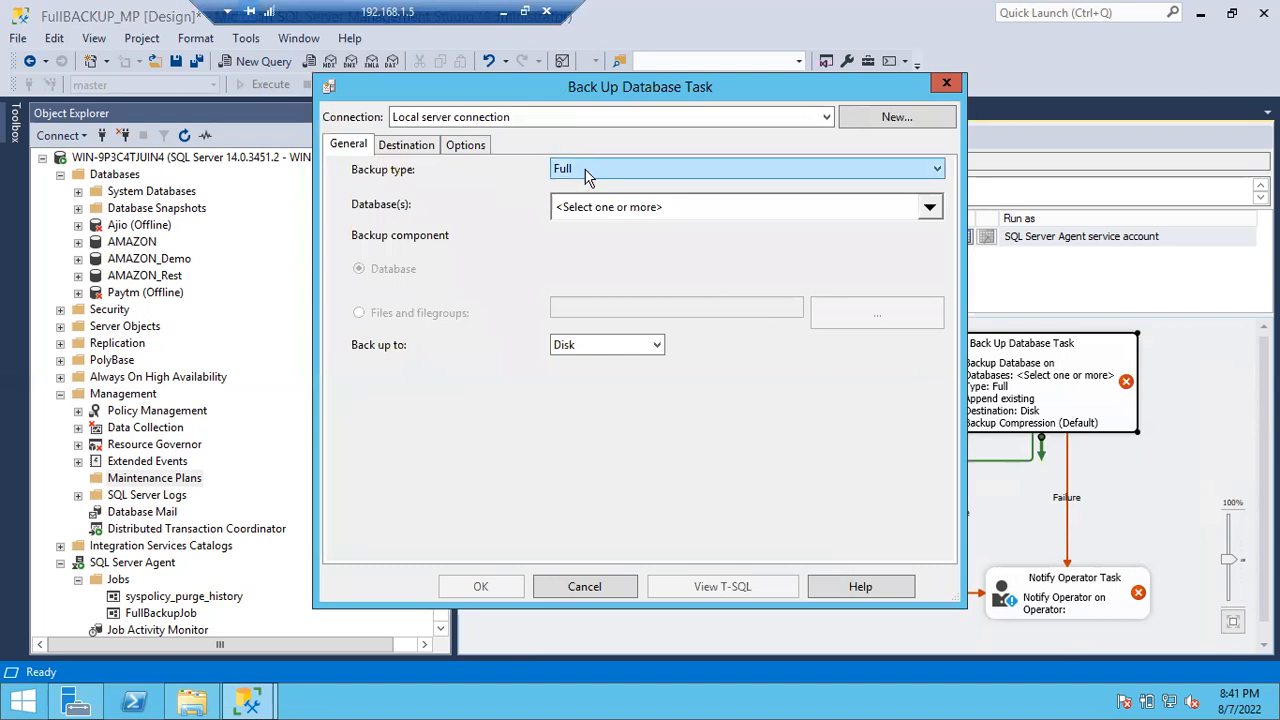
pyautogui.click(929, 209)
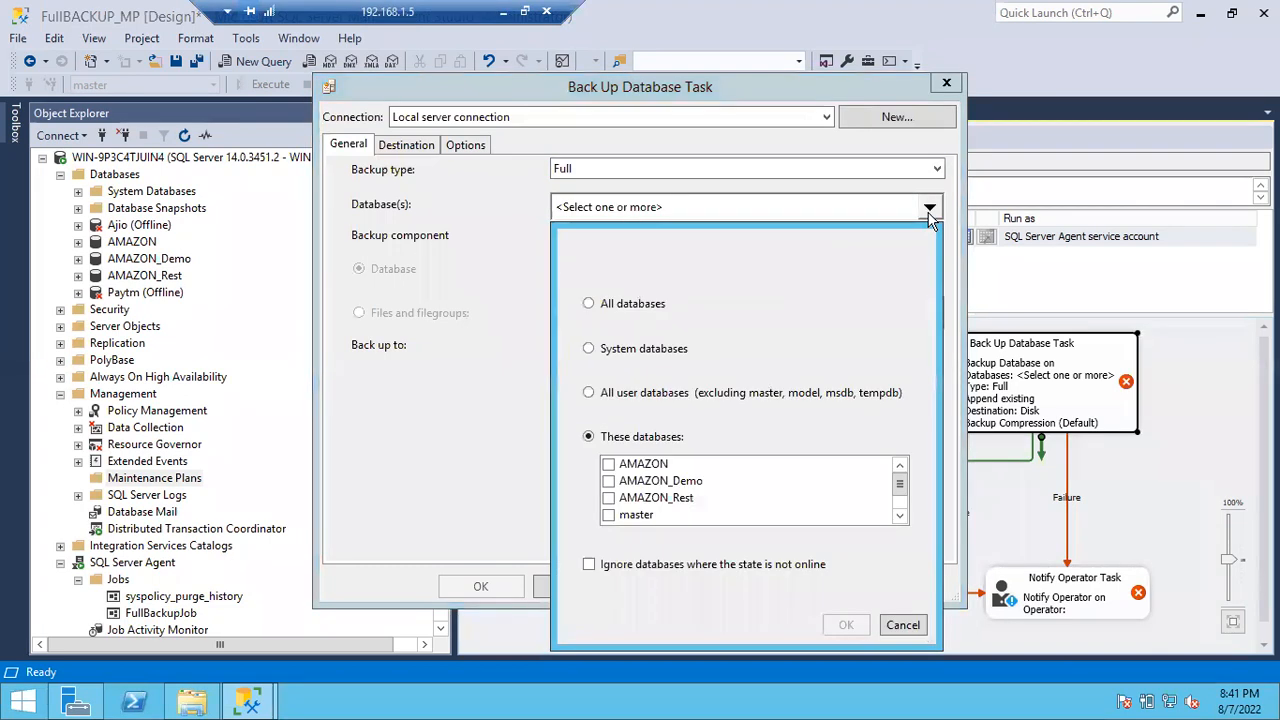
# - Try the All, System, All user and These databases scopes for the backup, and look through the individual database list
pyautogui.click(588, 304)
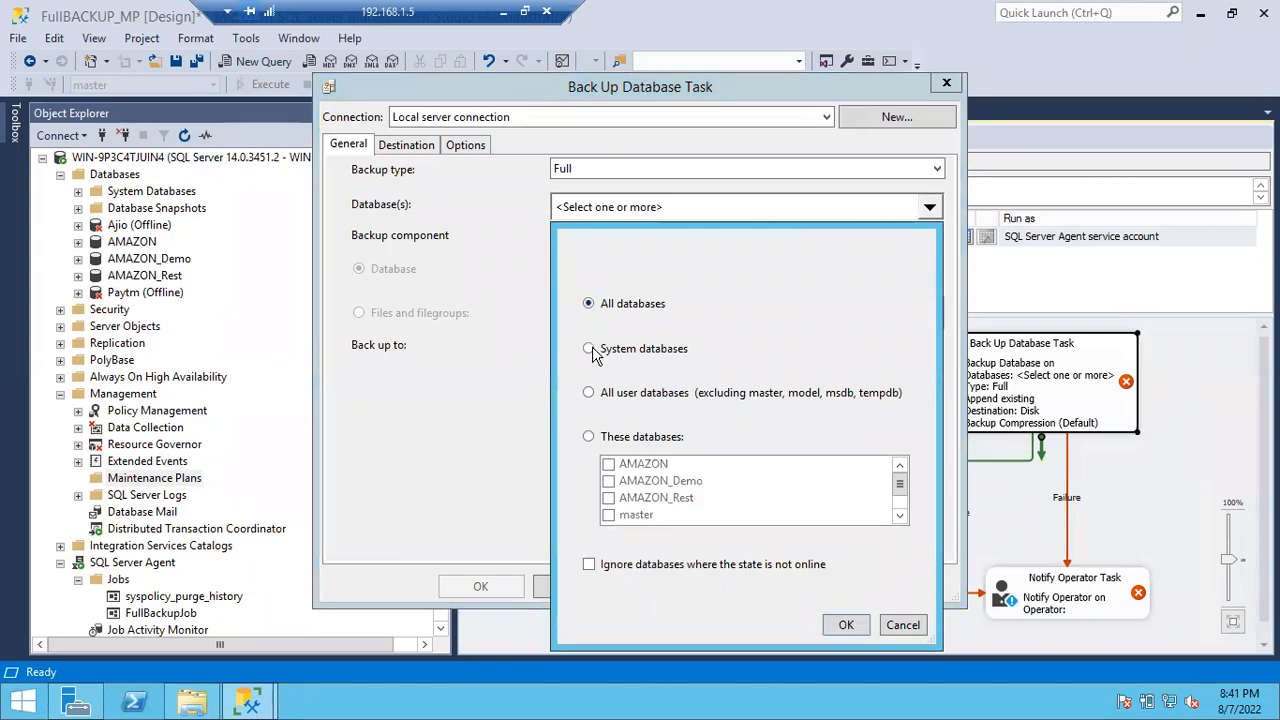
pyautogui.click(592, 350)
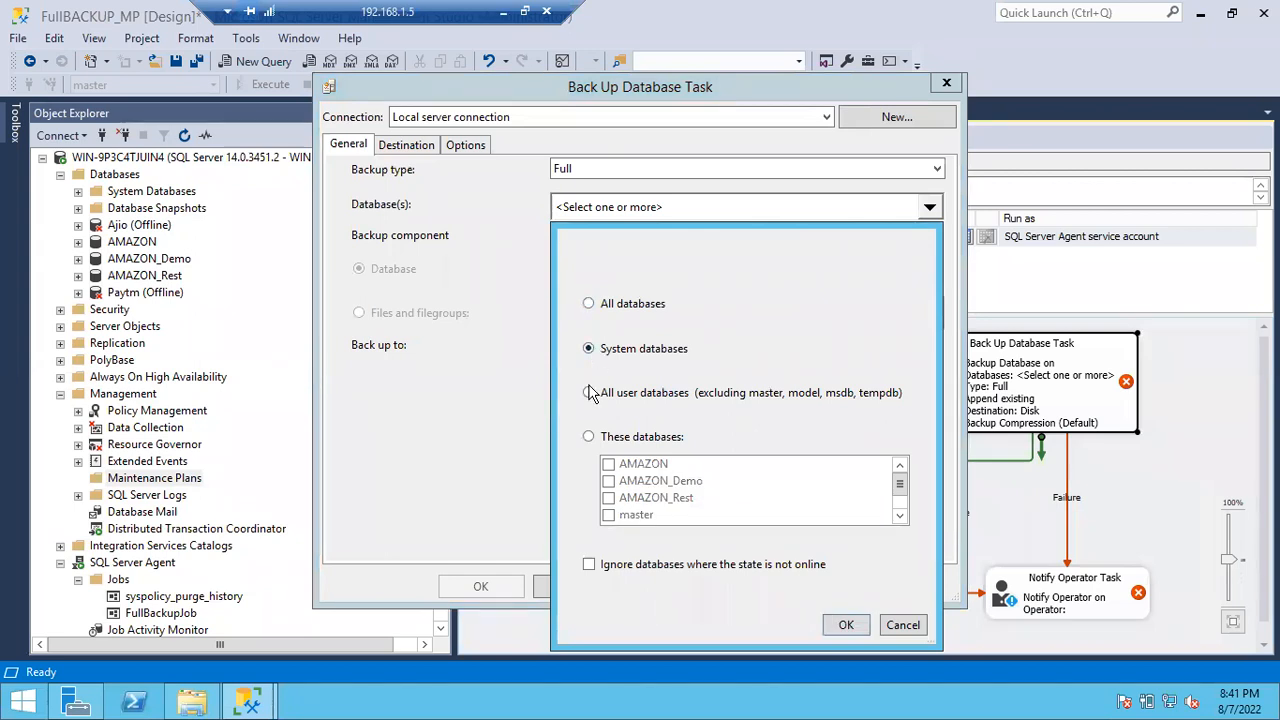
pyautogui.click(590, 393)
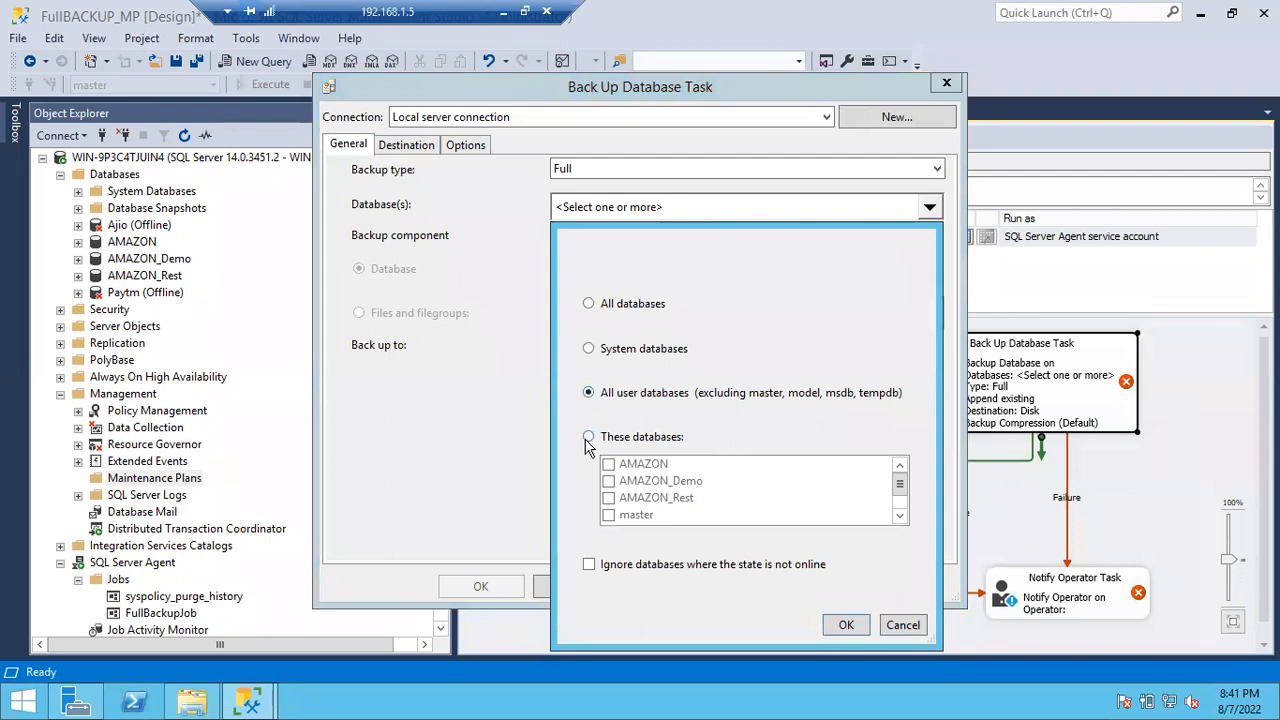
pyautogui.click(588, 440)
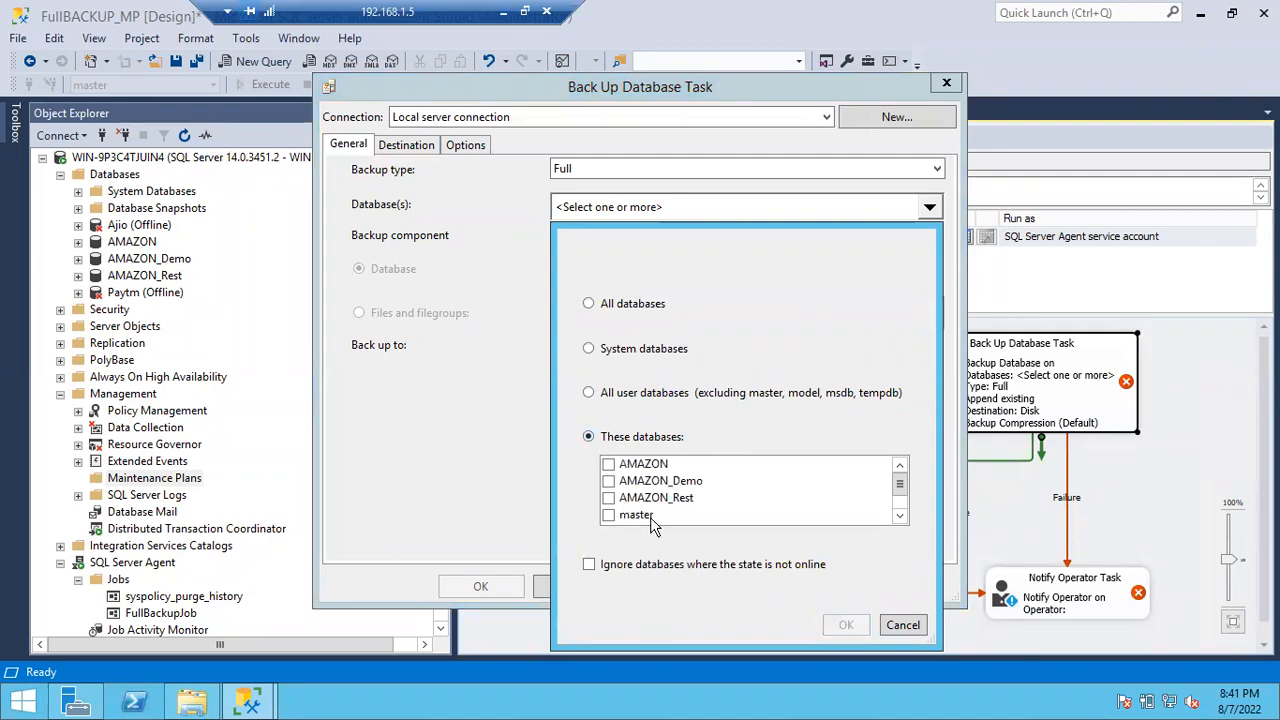
pyautogui.click(900, 516)
pyautogui.click(900, 516)
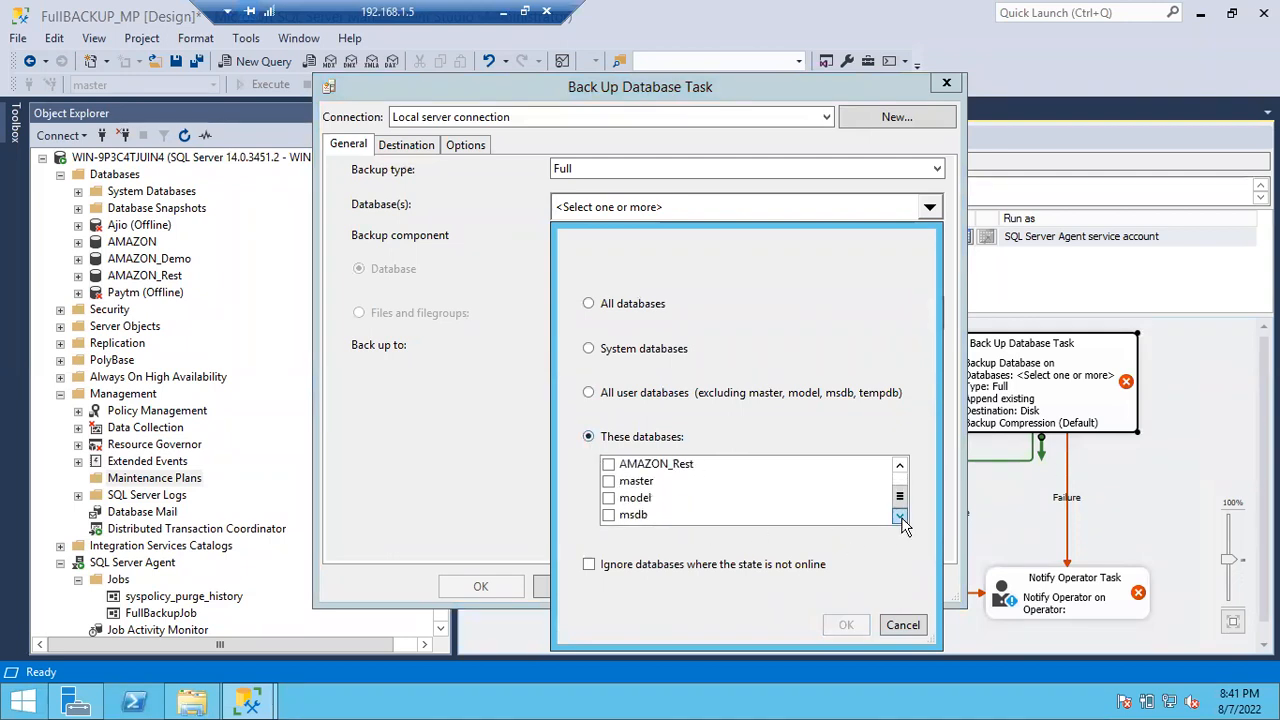
pyautogui.scroll(1, 901, 488)
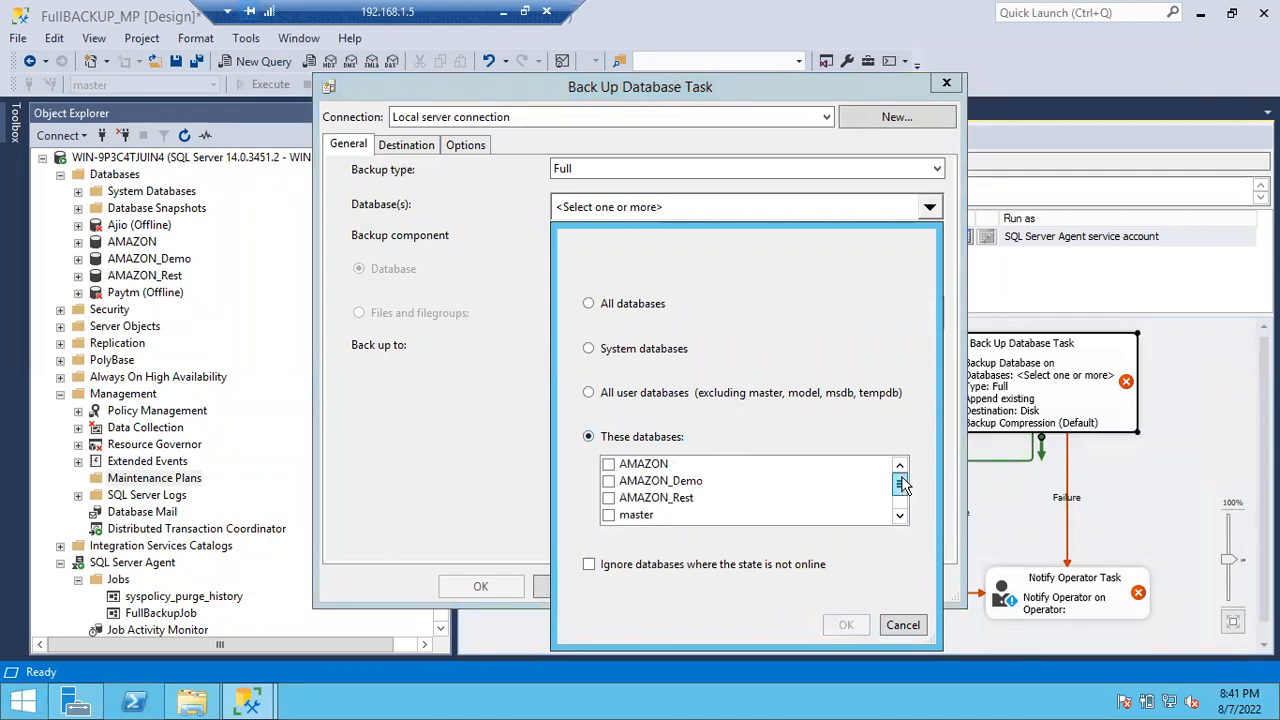
# - Set the backup task to cover all databases and ignore databases whose state is not online
pyautogui.click(630, 305)
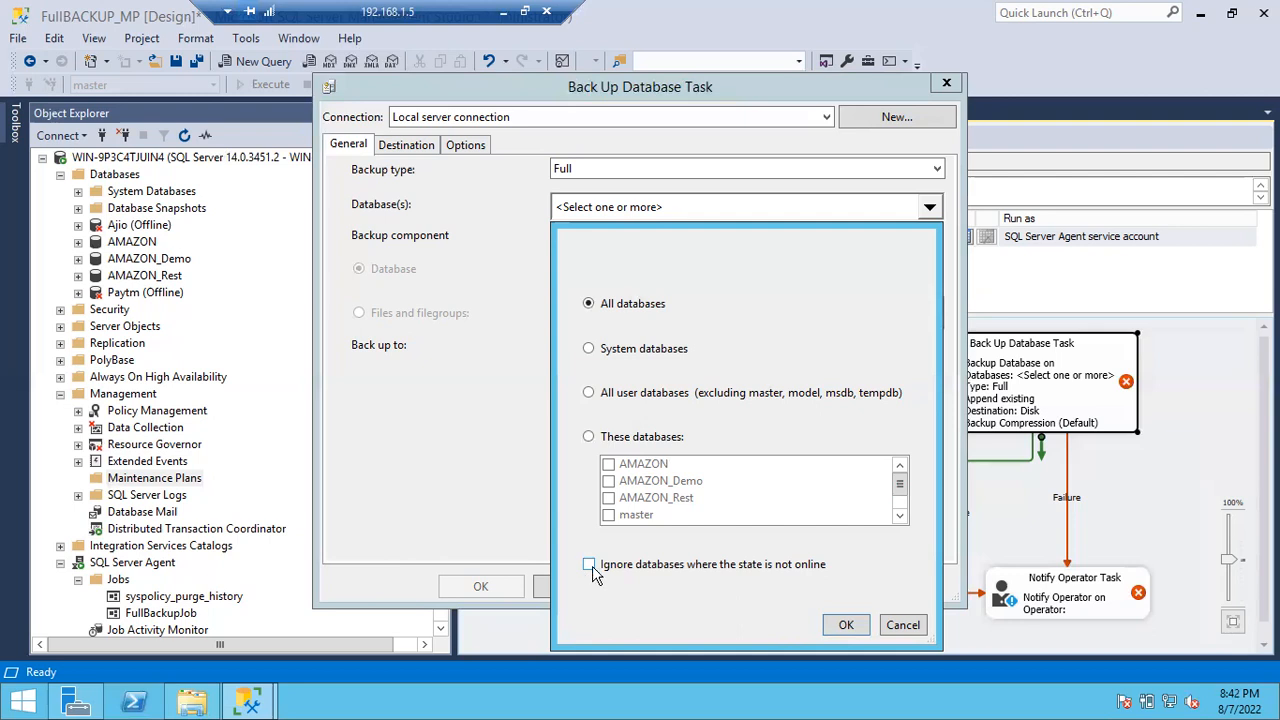
pyautogui.click(590, 566)
pyautogui.click(843, 624)
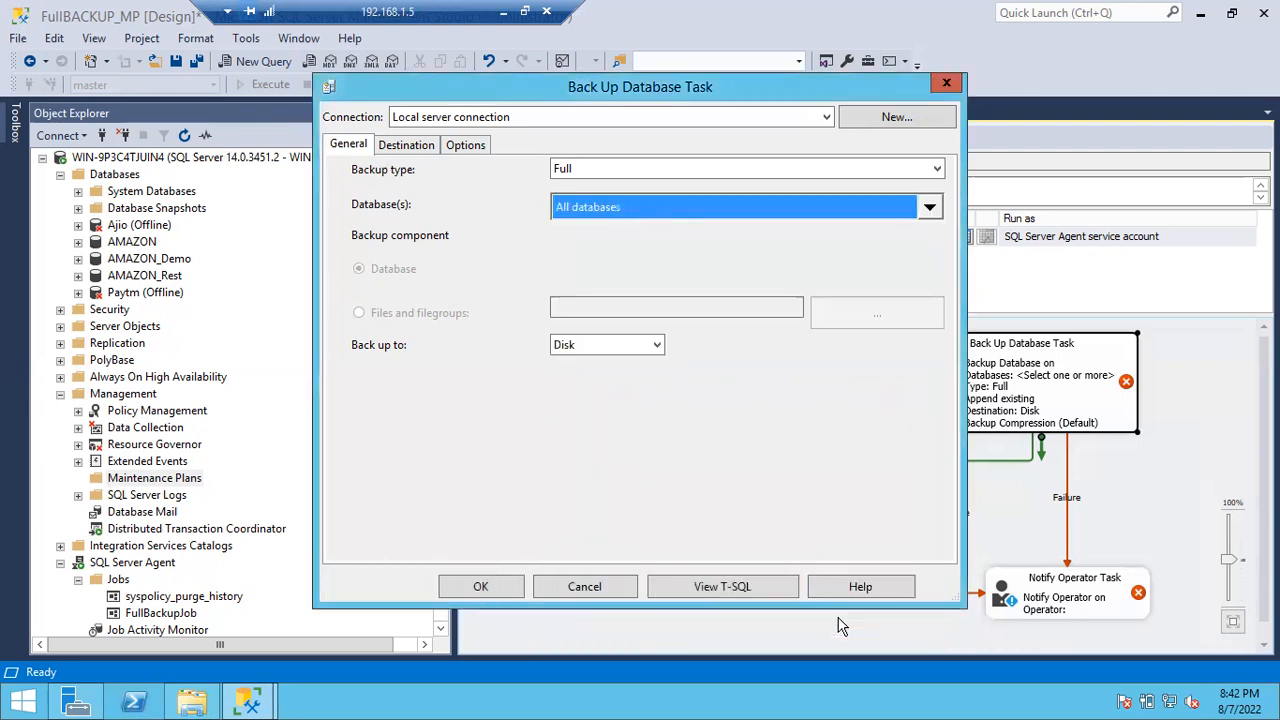
# - Check the backup task's destination folder in File Explorer and enable creating a sub-directory for each database
pyautogui.click(422, 148)
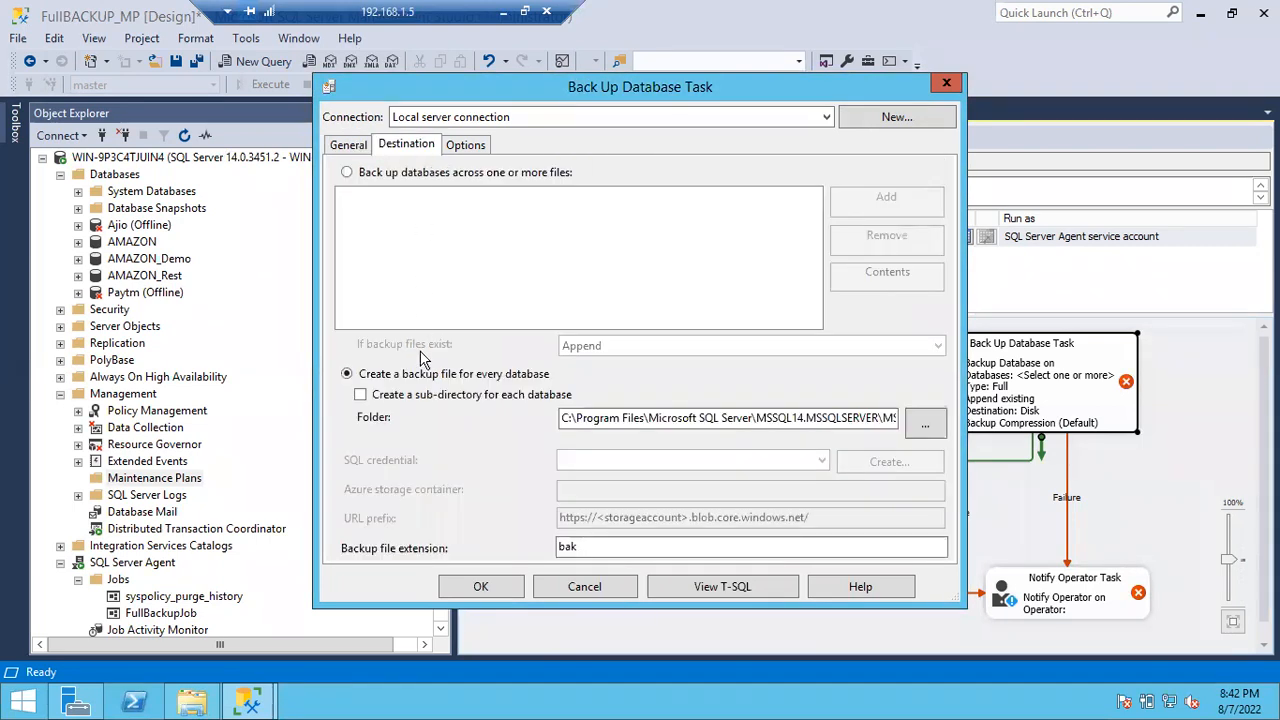
pyautogui.moveTo(561, 418); pyautogui.dragTo(978, 428)
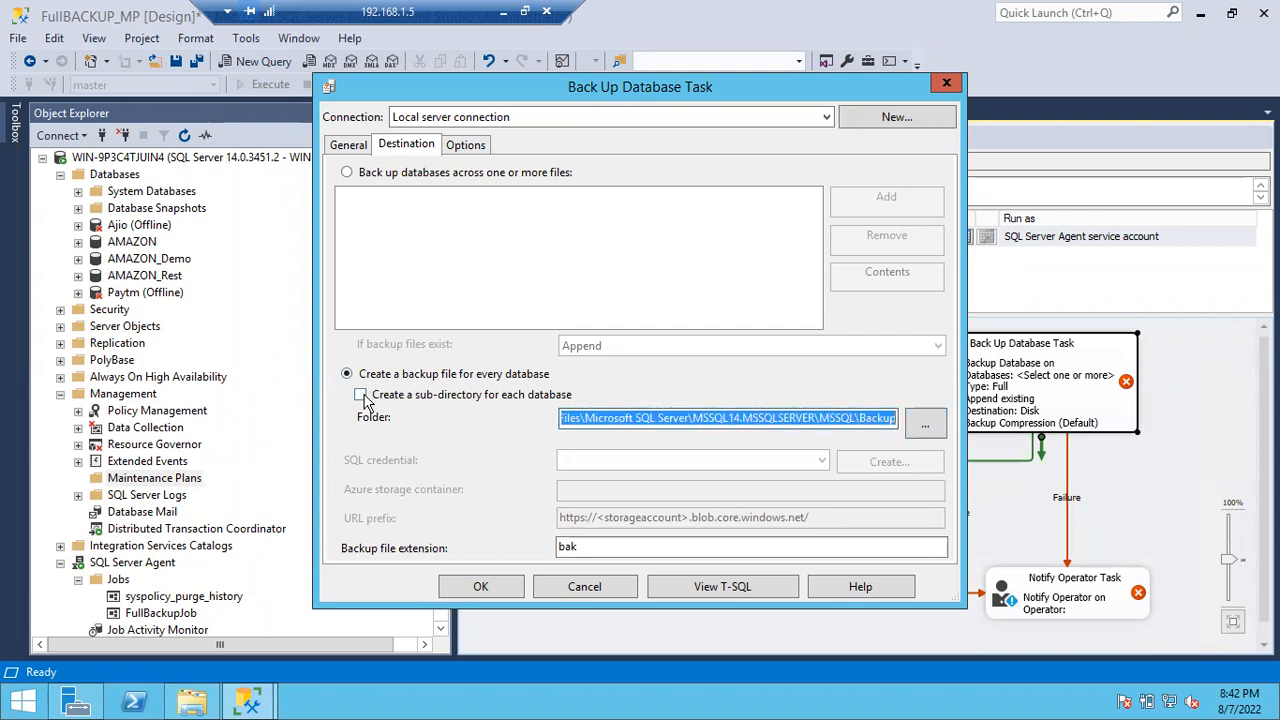
pyautogui.click(196, 706)
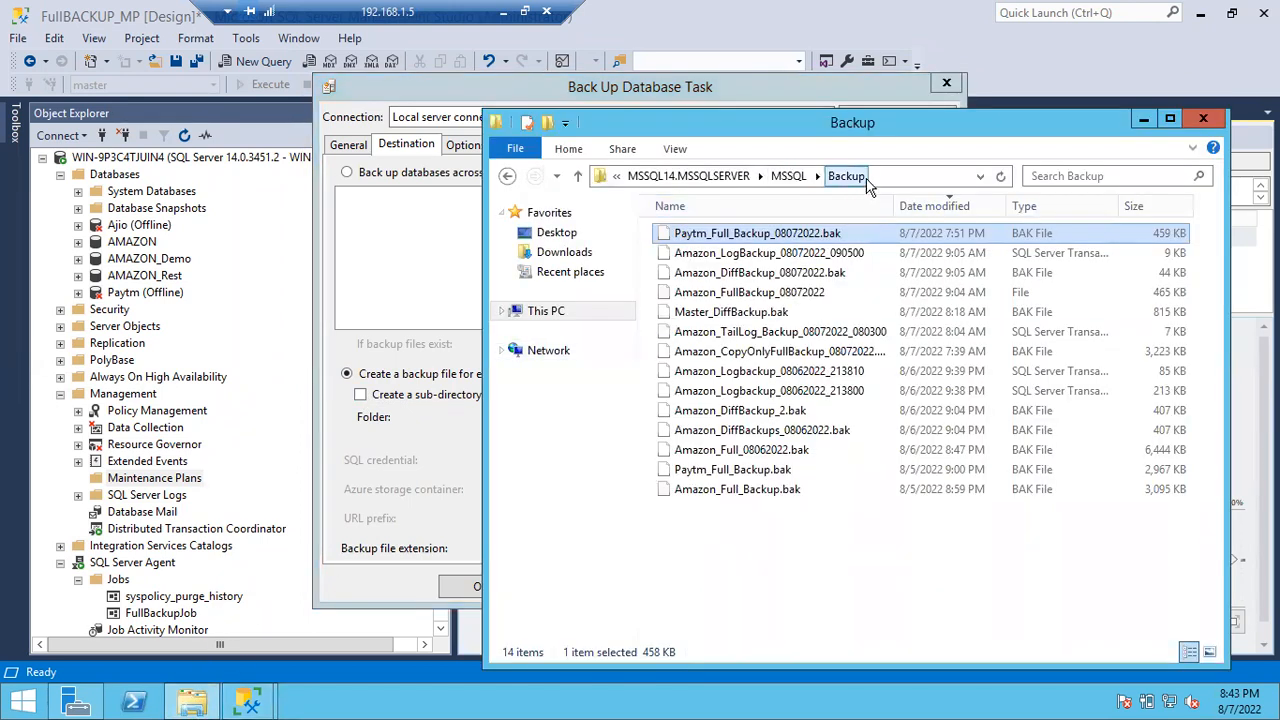
pyautogui.click(869, 180)
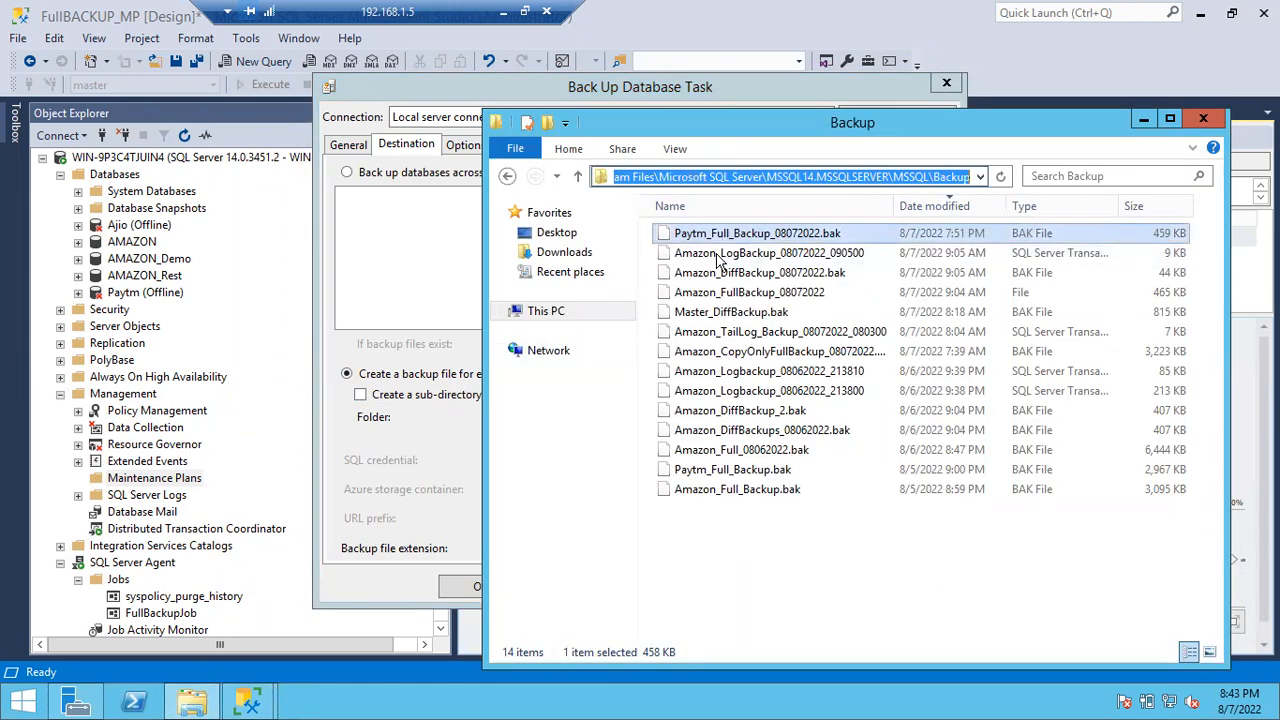
pyautogui.click(705, 522)
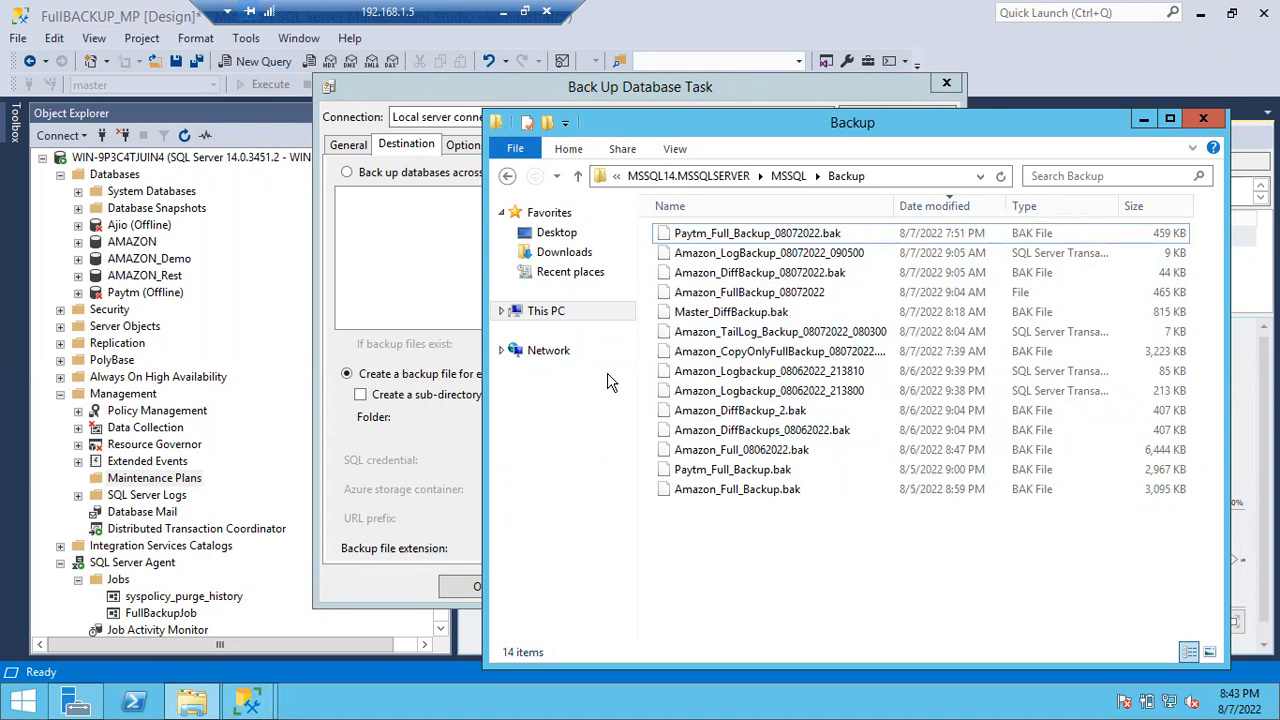
pyautogui.click(1150, 114)
pyautogui.click(360, 396)
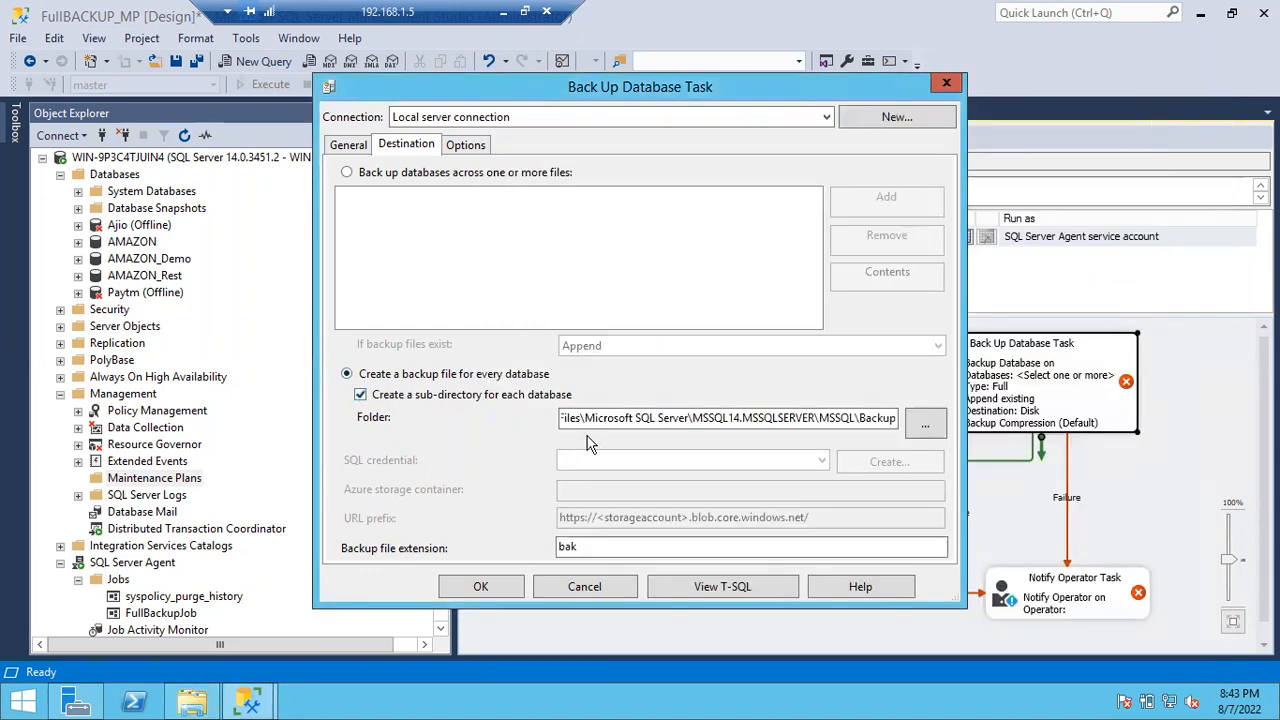
# - Accept the backup task's settings with the bak file extension and open the Maintenance Cleanup Task's settings
pyautogui.moveTo(578, 545); pyautogui.dragTo(530, 551)
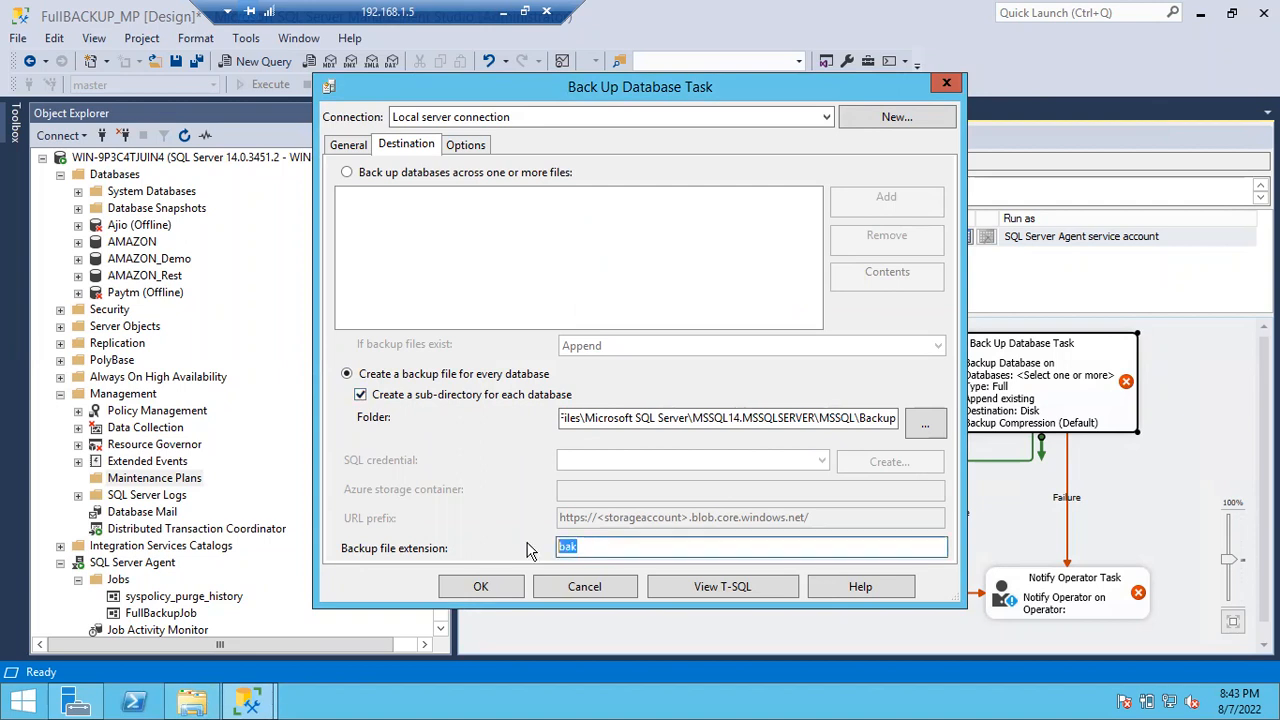
pyautogui.click(486, 584)
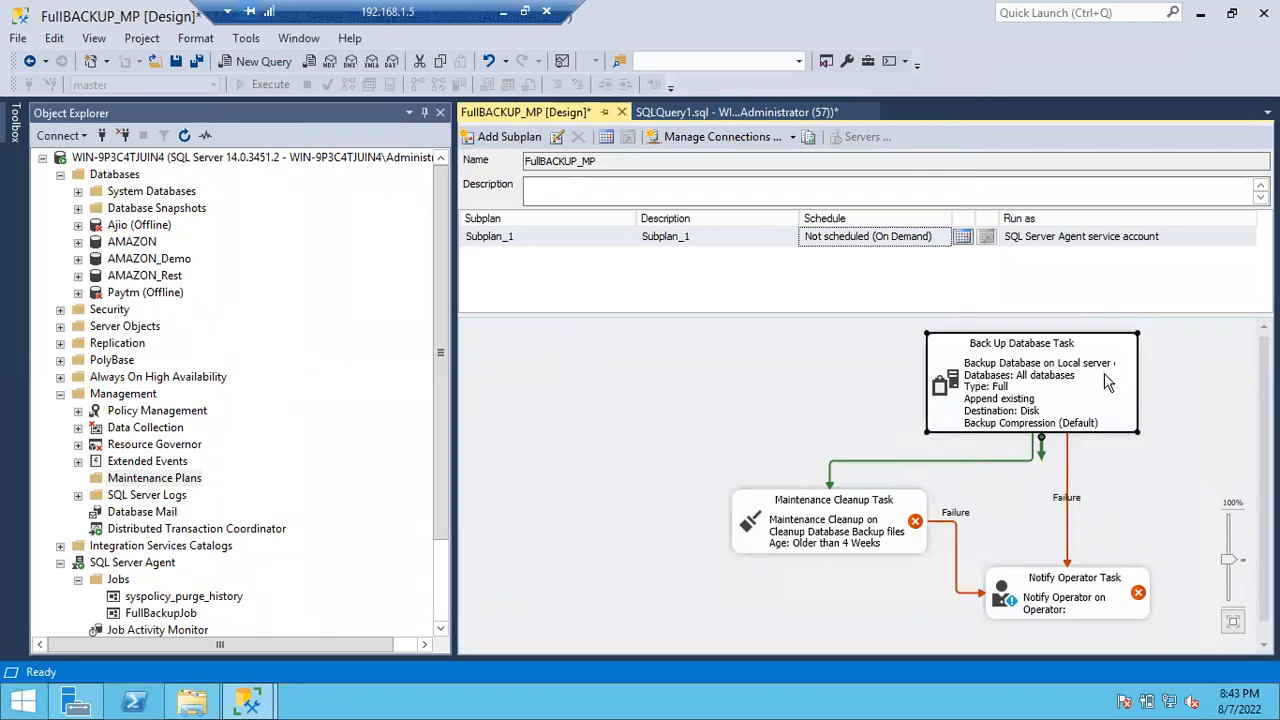
pyautogui.click(796, 526)
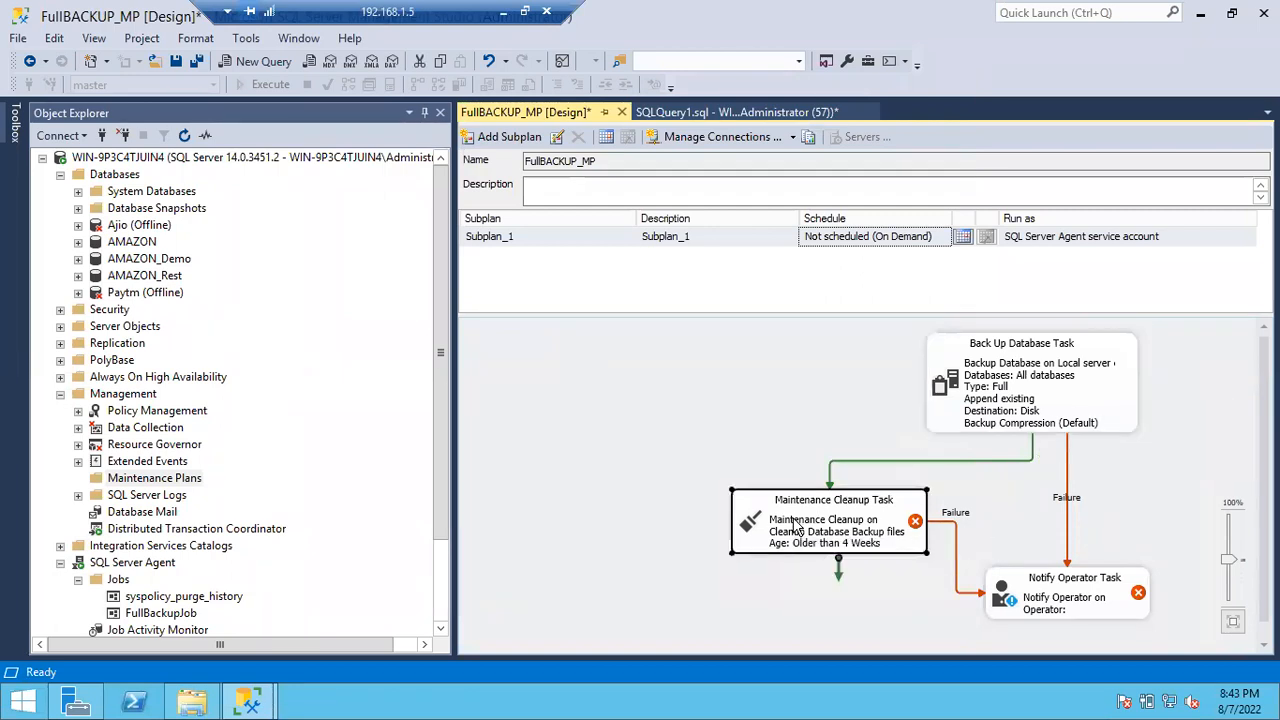
pyautogui.doubleClick(796, 526)
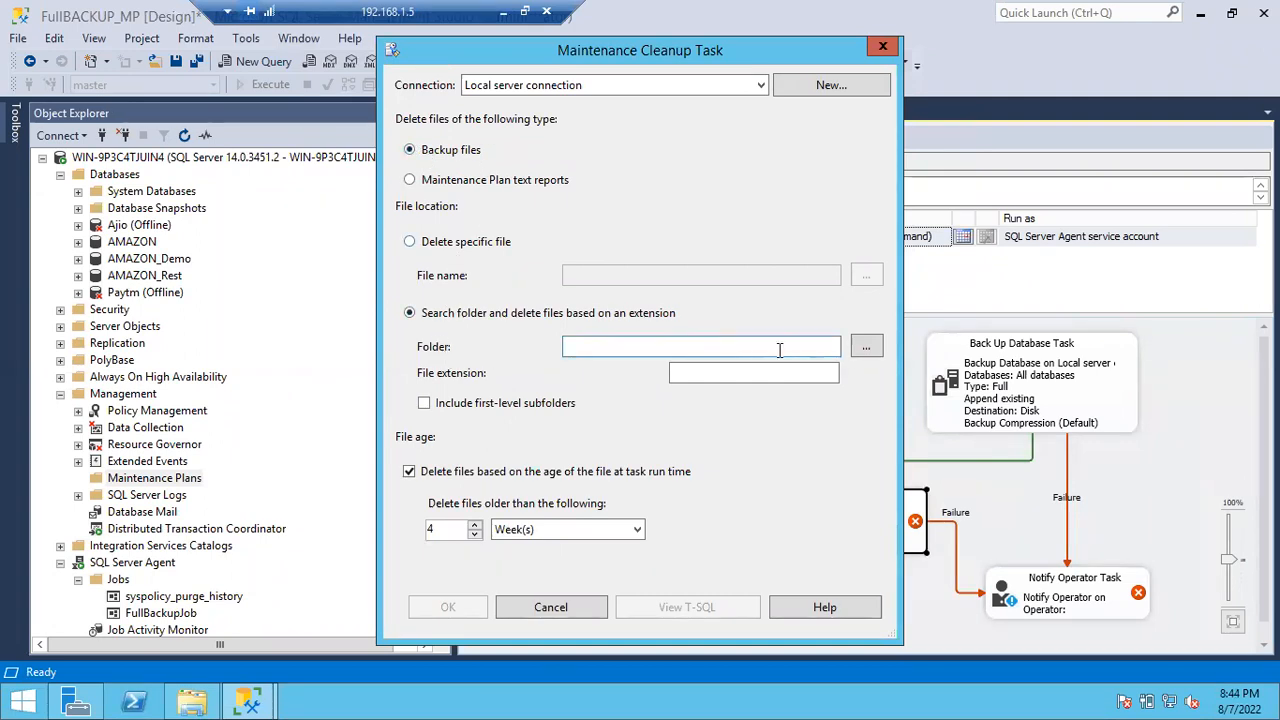
# - Set the cleanup folder to Backup under C:\Program Files\Microsoft SQL Server\MSSQL14.MSSQLSERVER\MSSQL
pyautogui.click(866, 348)
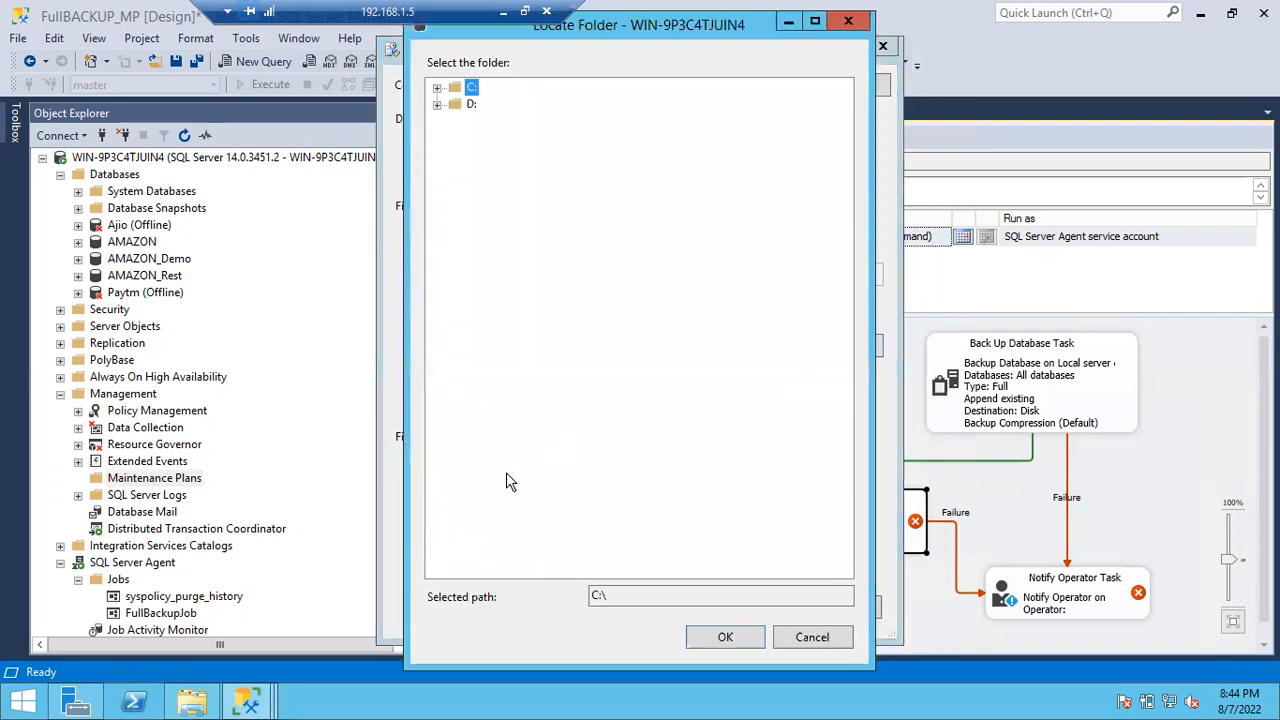
pyautogui.click(437, 88)
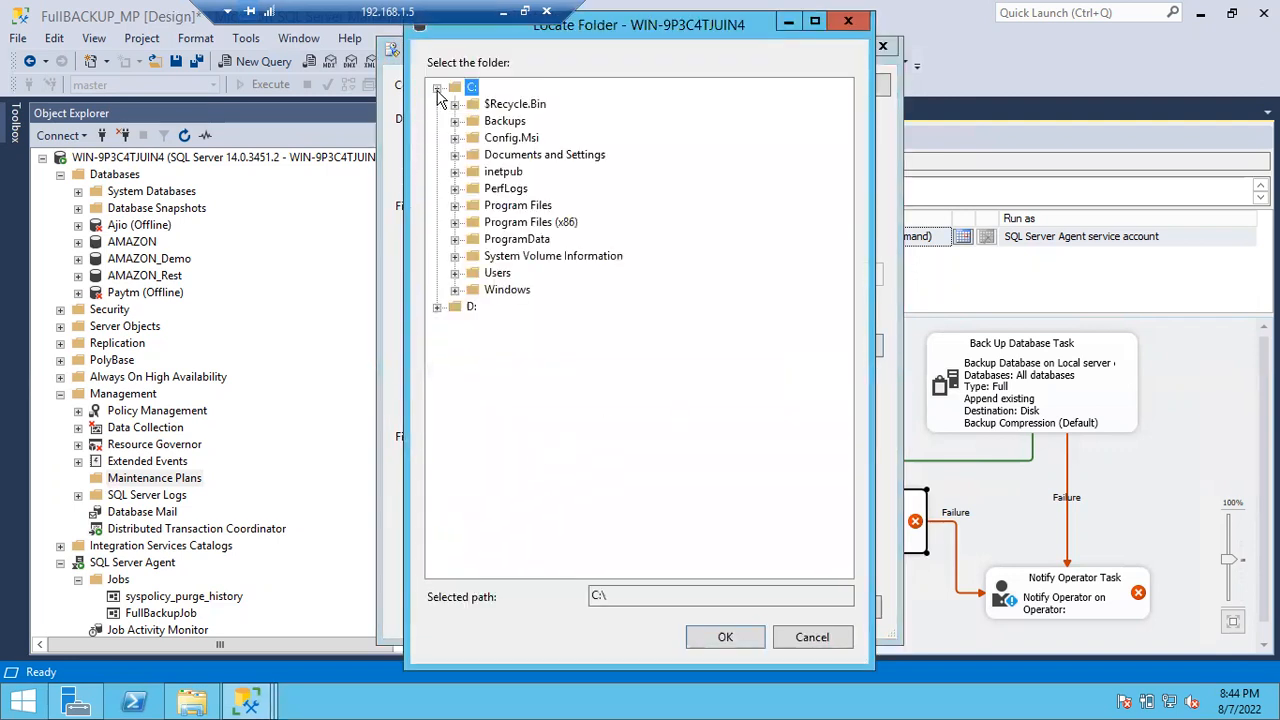
pyautogui.click(455, 205)
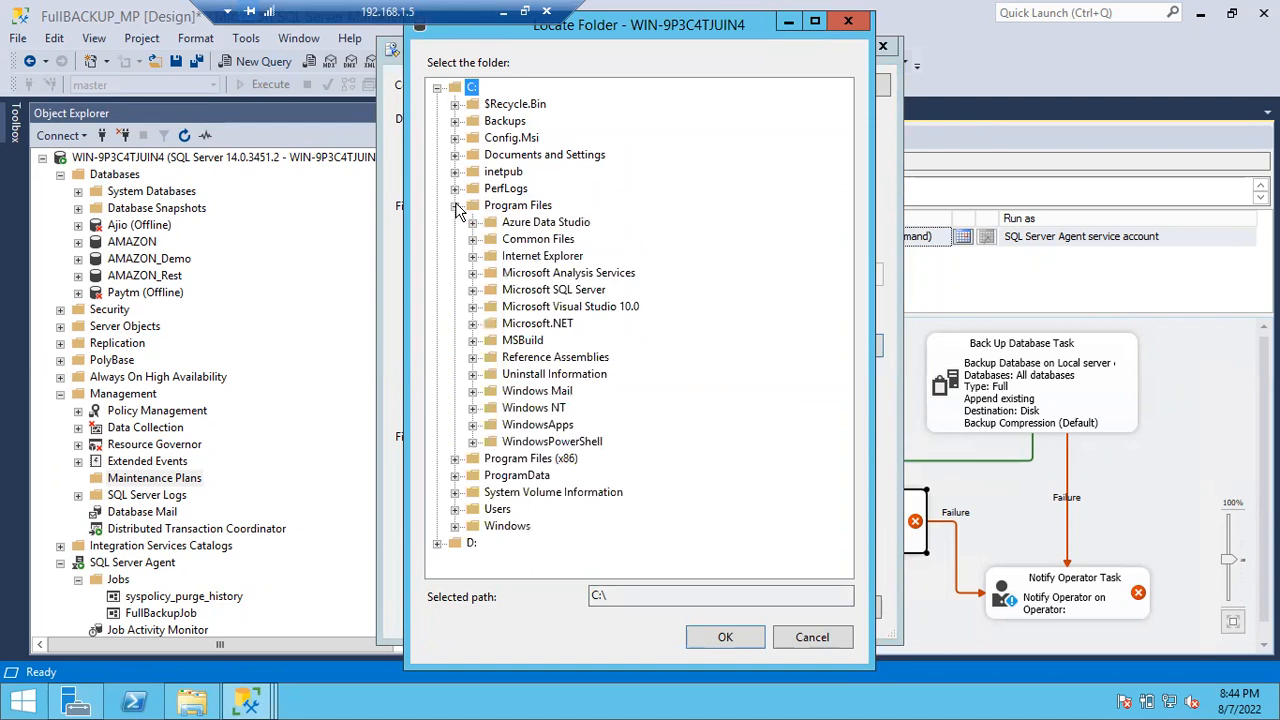
pyautogui.click(473, 290)
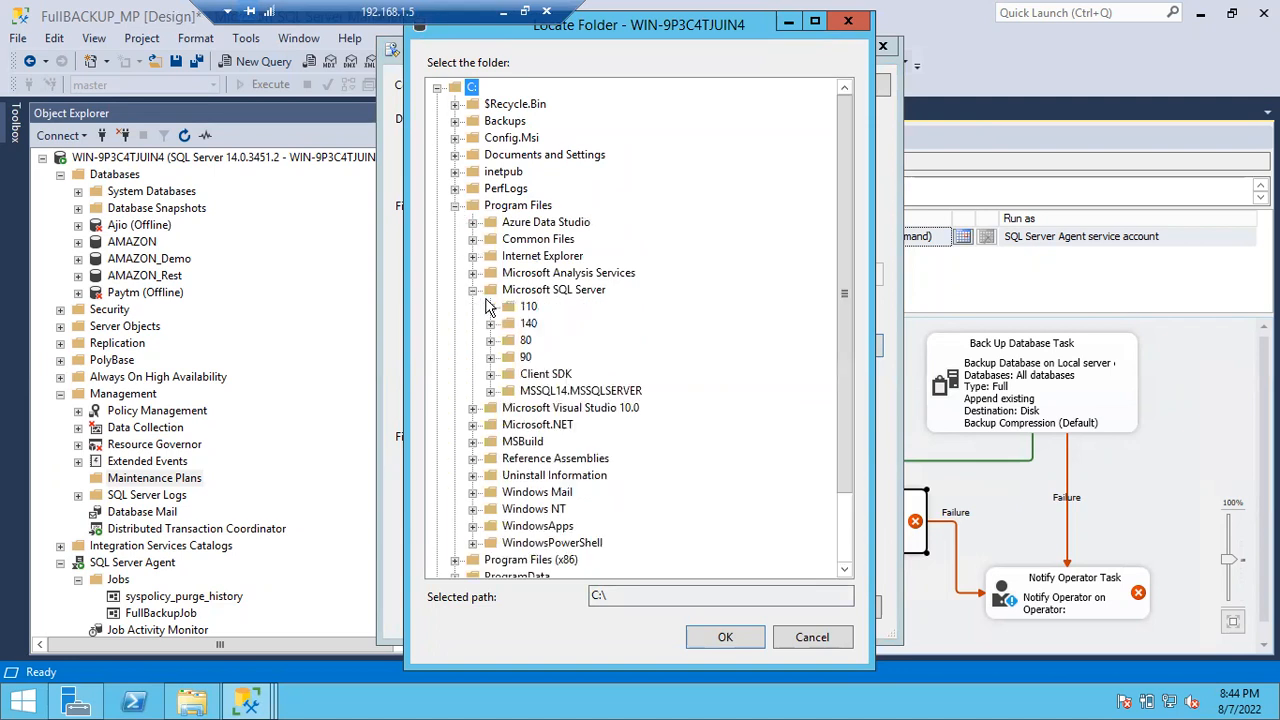
pyautogui.click(490, 391)
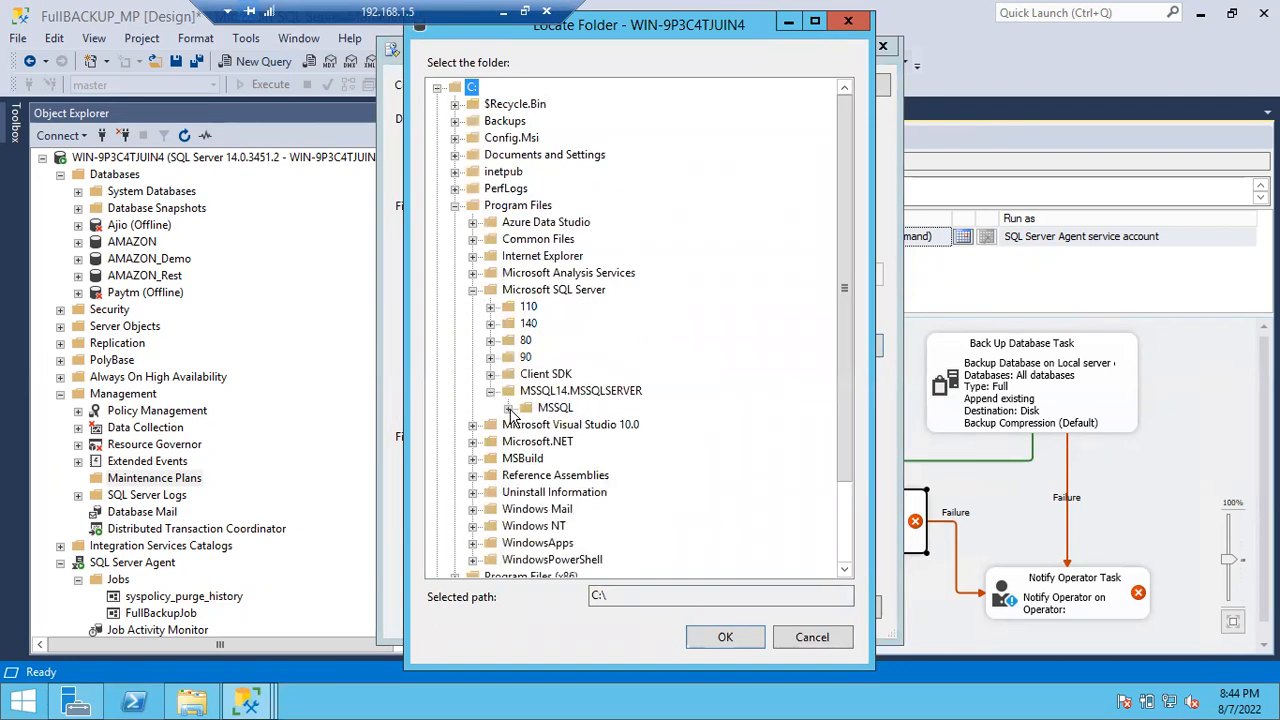
pyautogui.click(508, 408)
pyautogui.click(568, 426)
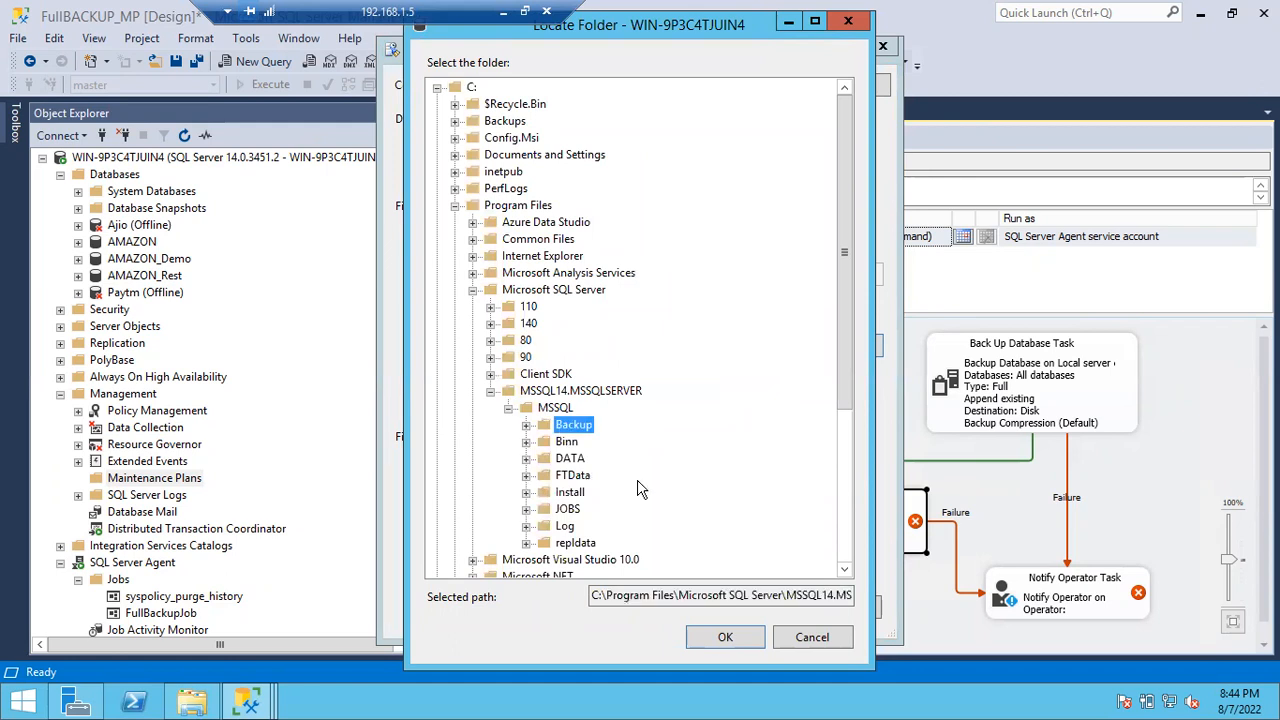
pyautogui.click(718, 639)
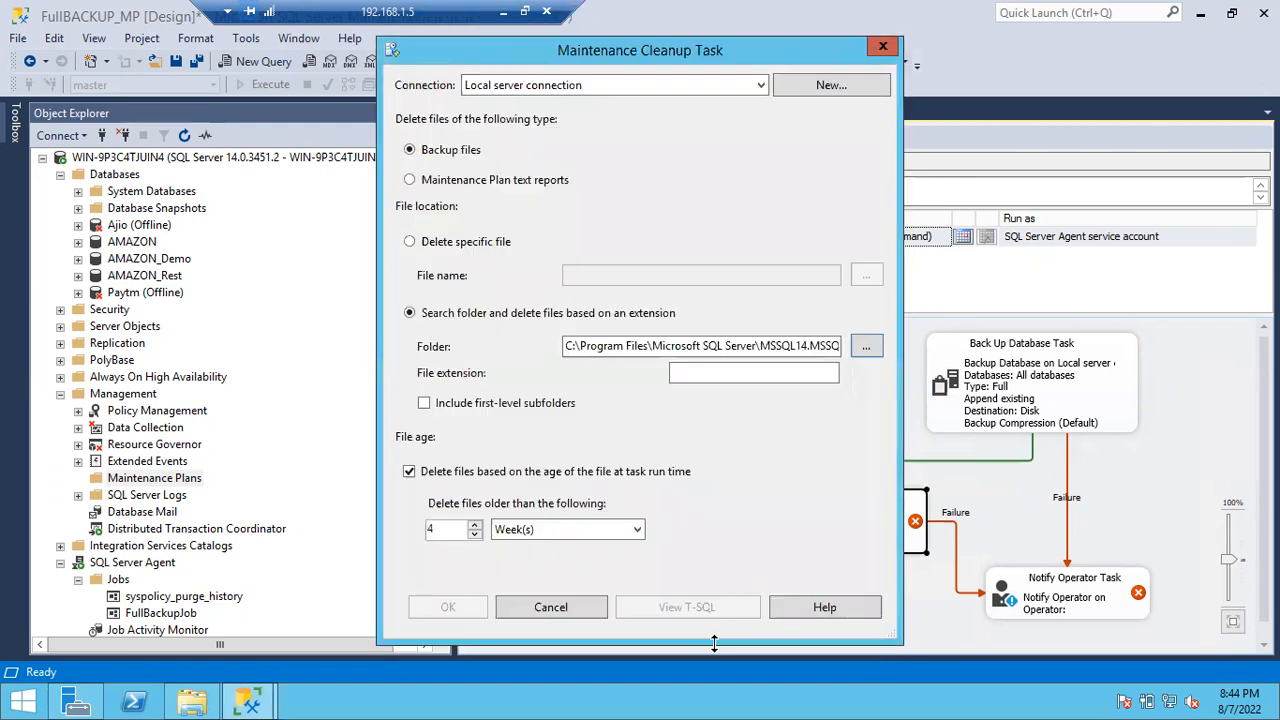
# - Set the cleanup task's file extension to bak, without a leading dot, checking the backup file names in File Explorer
pyautogui.click(689, 375)
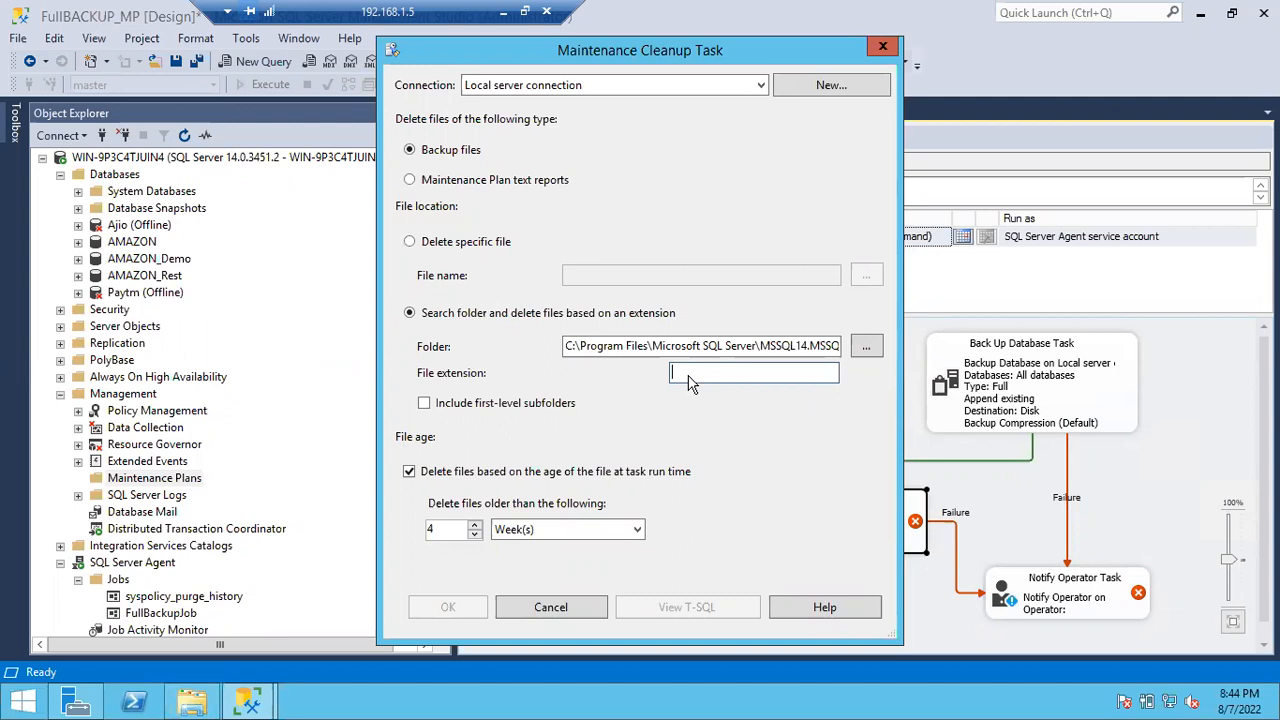
pyautogui.write('.bak')
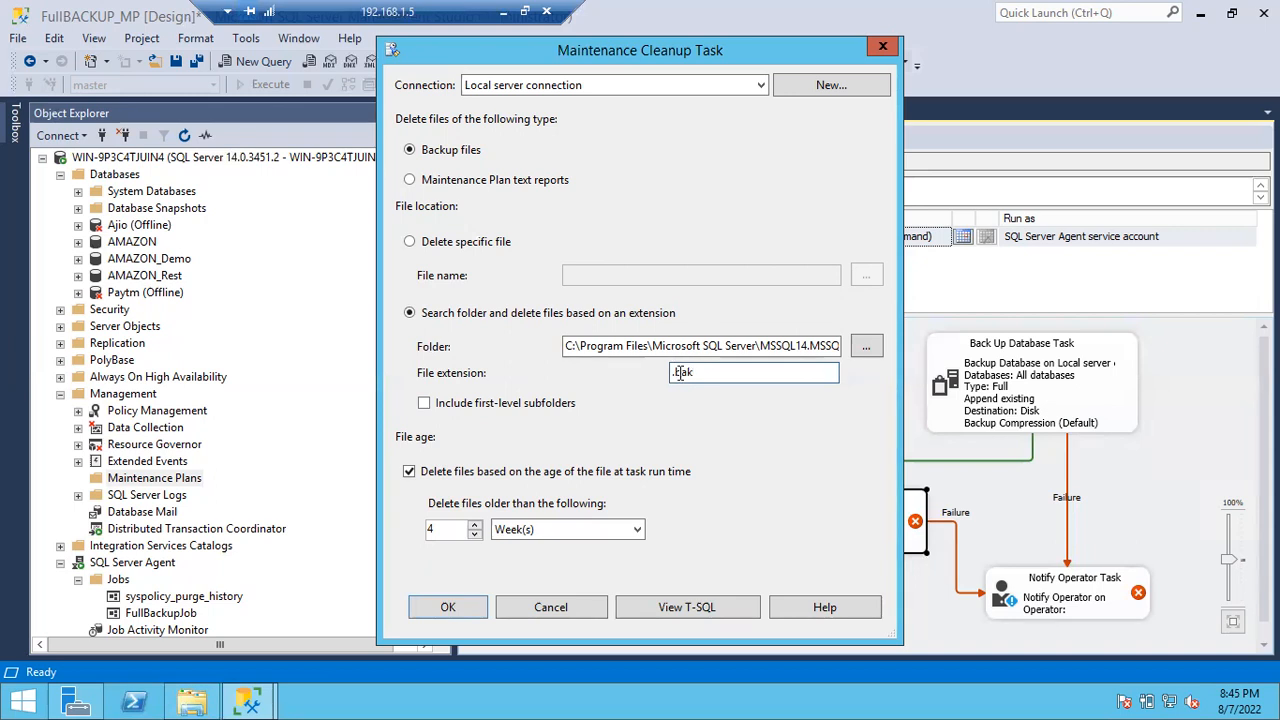
pyautogui.moveTo(712, 374); pyautogui.dragTo(670, 374)
pyautogui.click(194, 704)
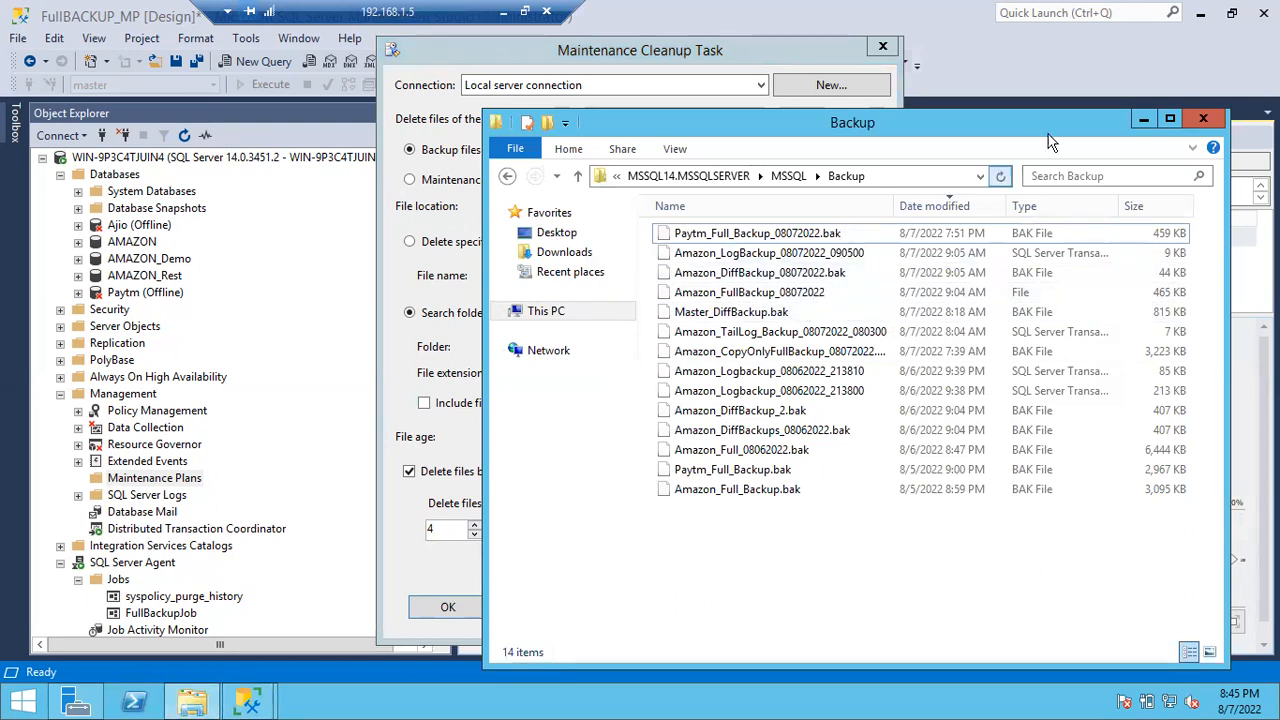
pyautogui.click(1141, 119)
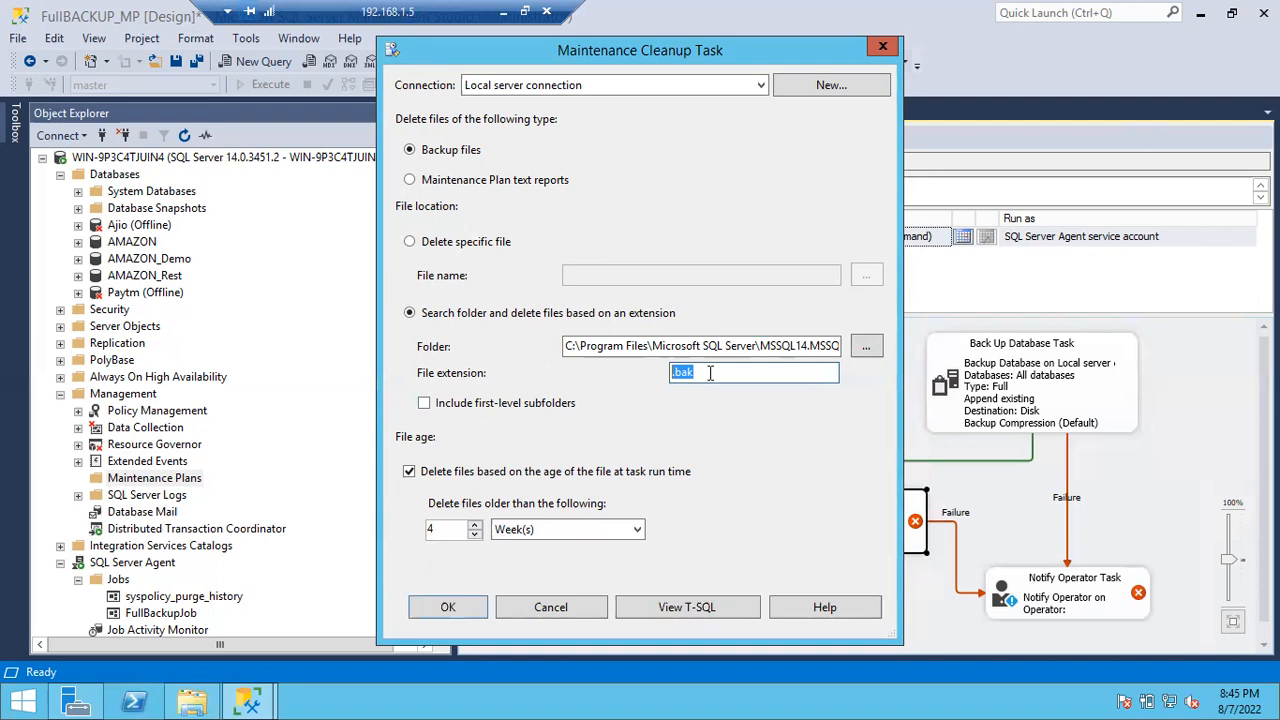
pyautogui.click(677, 375)
pyautogui.press('Delete')
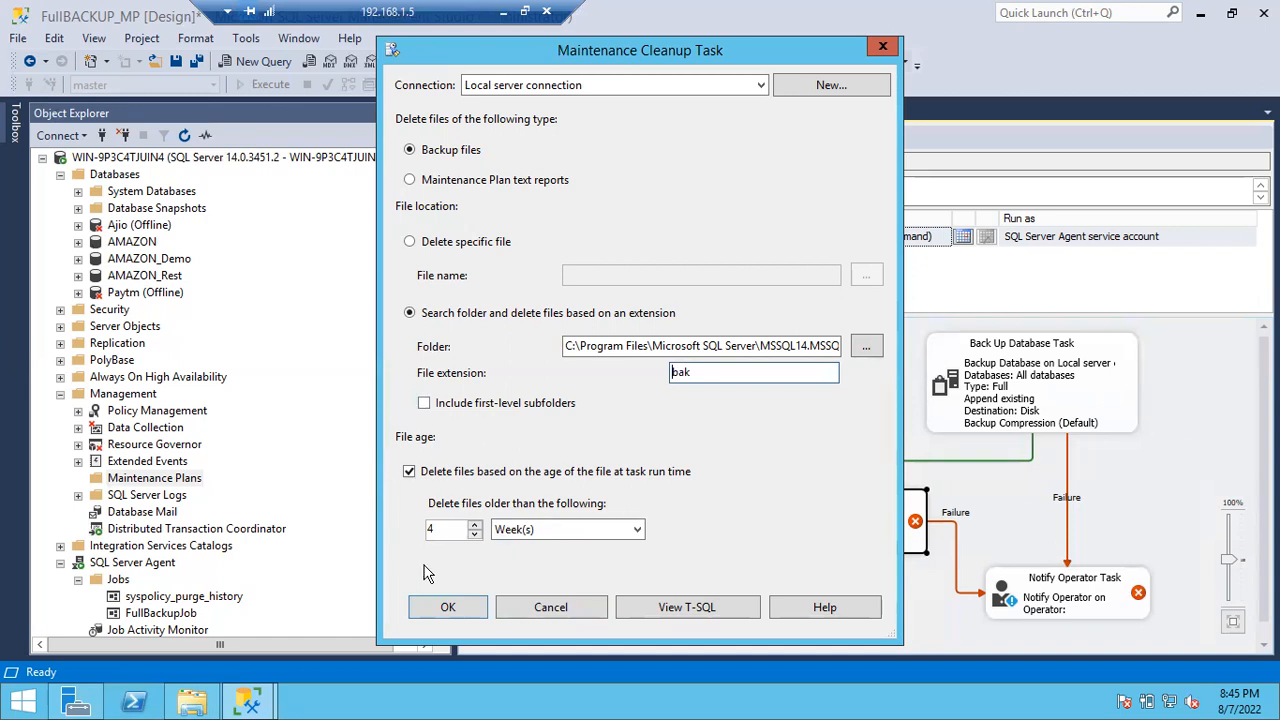
# - Look through the cleanup age units and examine the modified dates of the older backup files in File Explorer
pyautogui.click(515, 530)
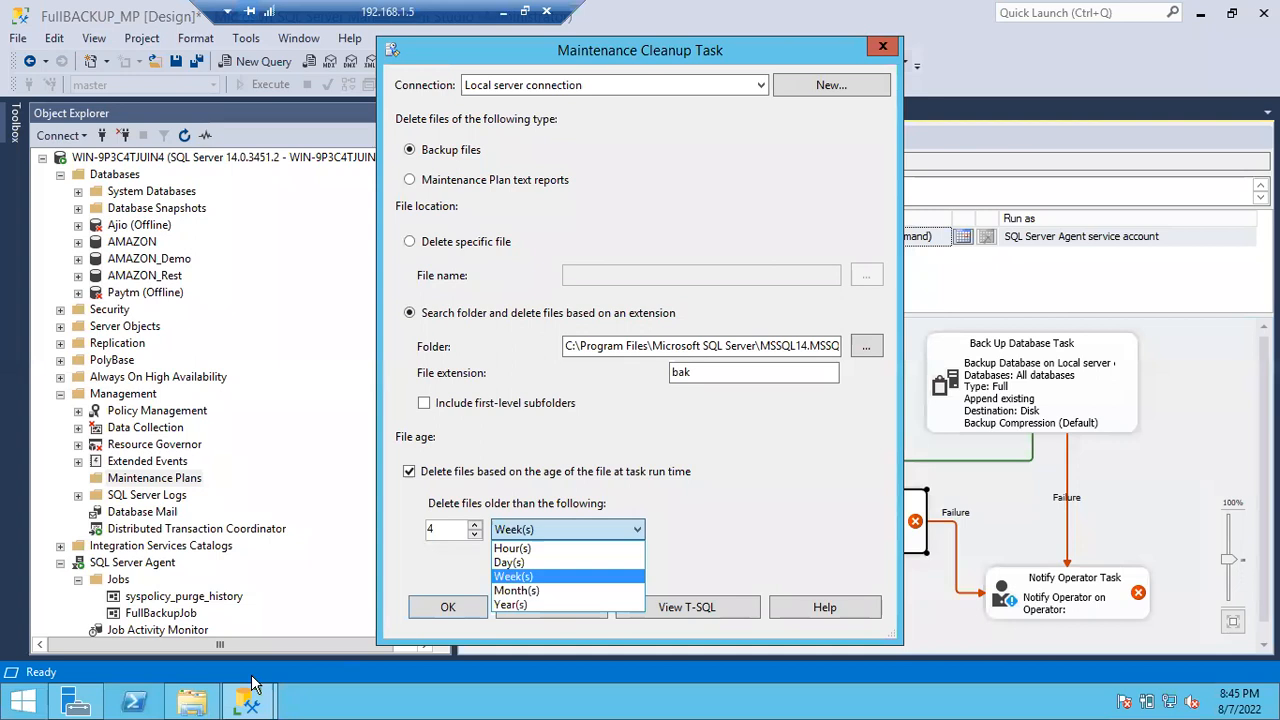
pyautogui.click(193, 704)
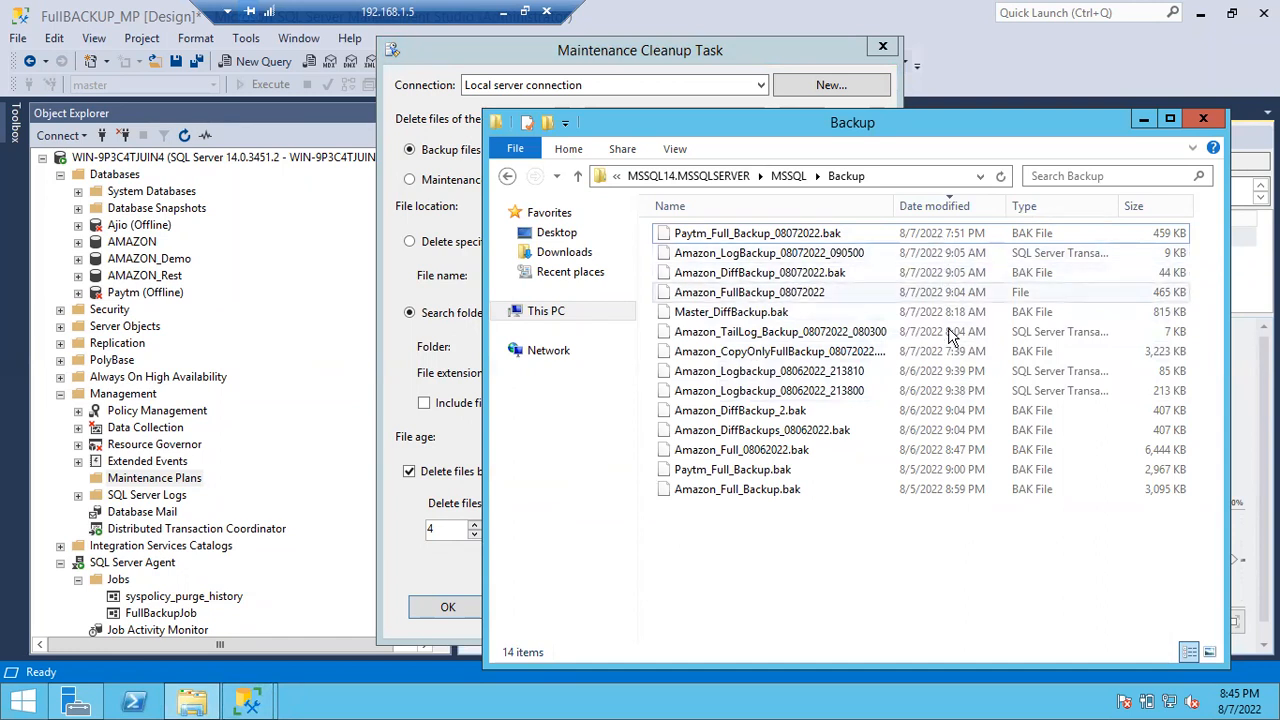
pyautogui.click(938, 496)
pyautogui.click(935, 471)
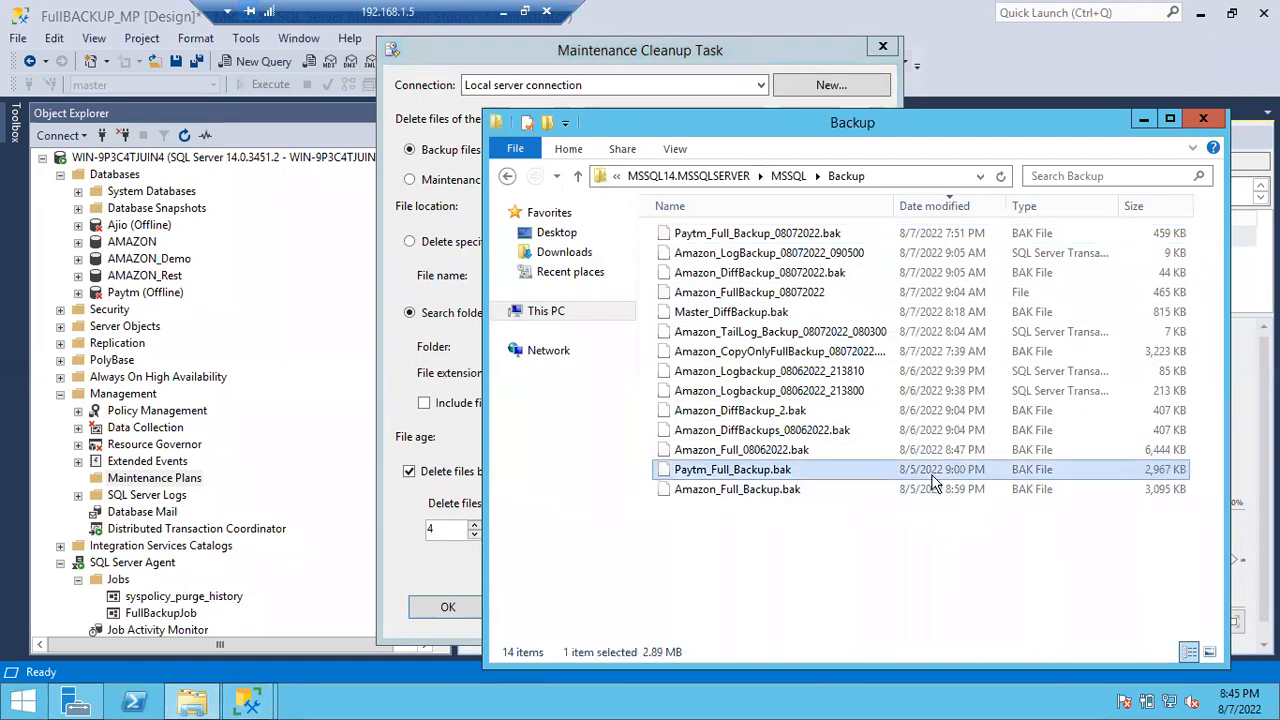
pyautogui.click(930, 452)
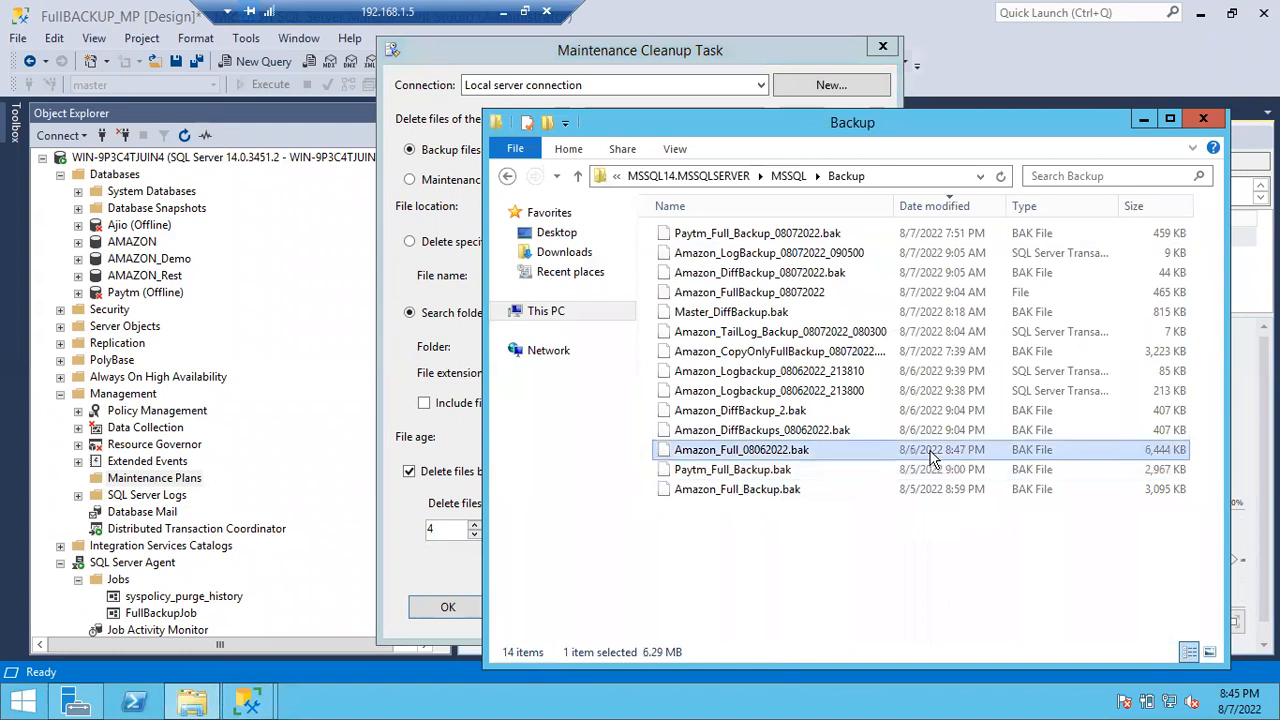
pyautogui.click(920, 336)
pyautogui.click(1143, 119)
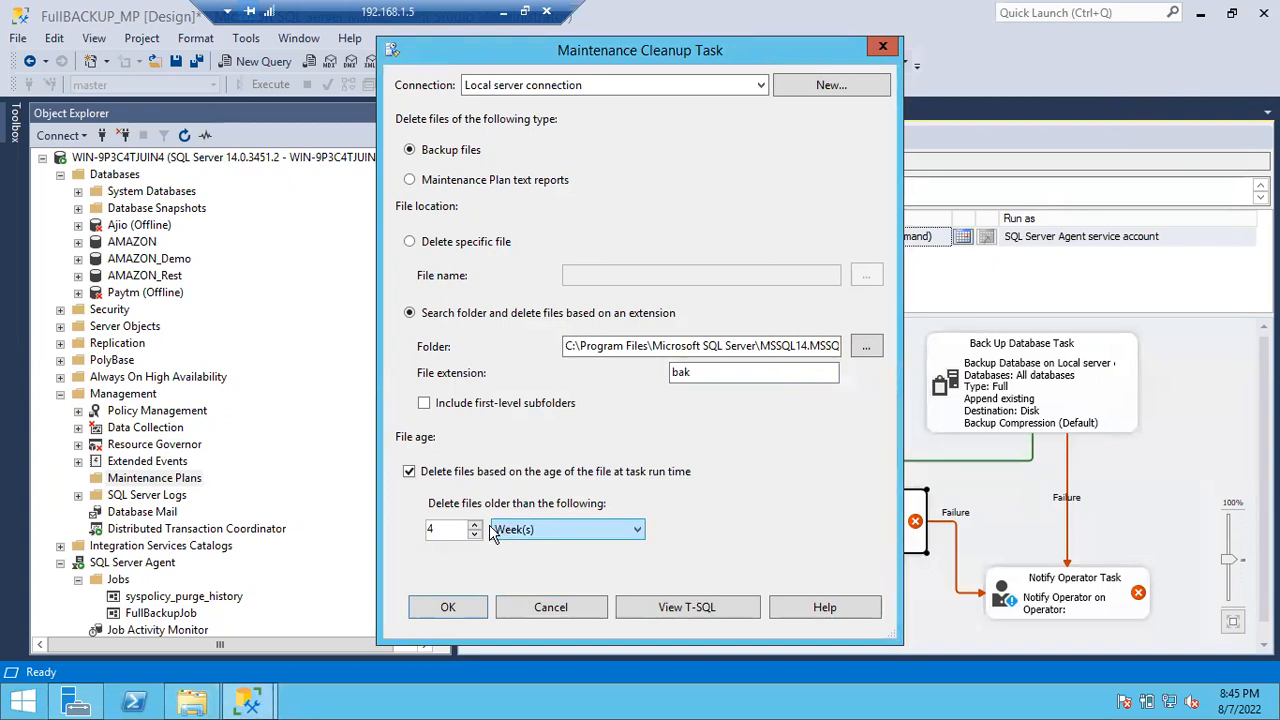
# - Set the cleanup task to delete backup files older than 1 day
pyautogui.moveTo(450, 530); pyautogui.dragTo(394, 529)
pyautogui.write('1')
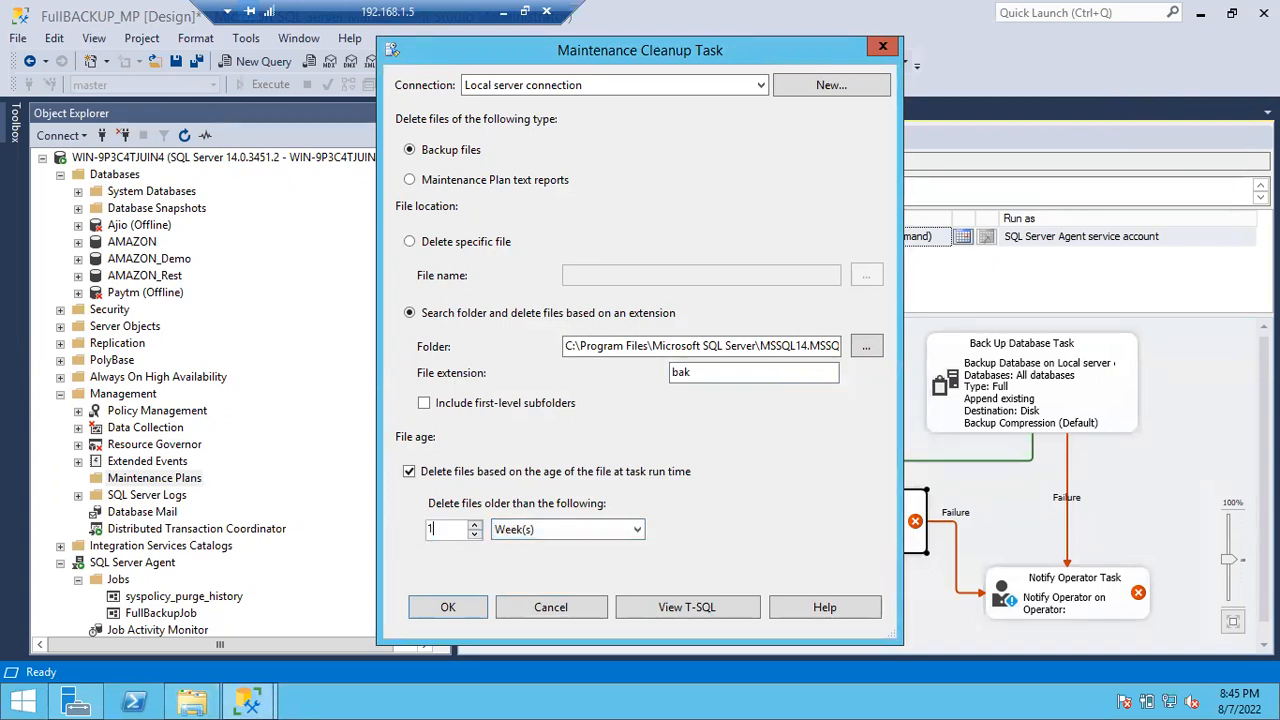
pyautogui.click(528, 535)
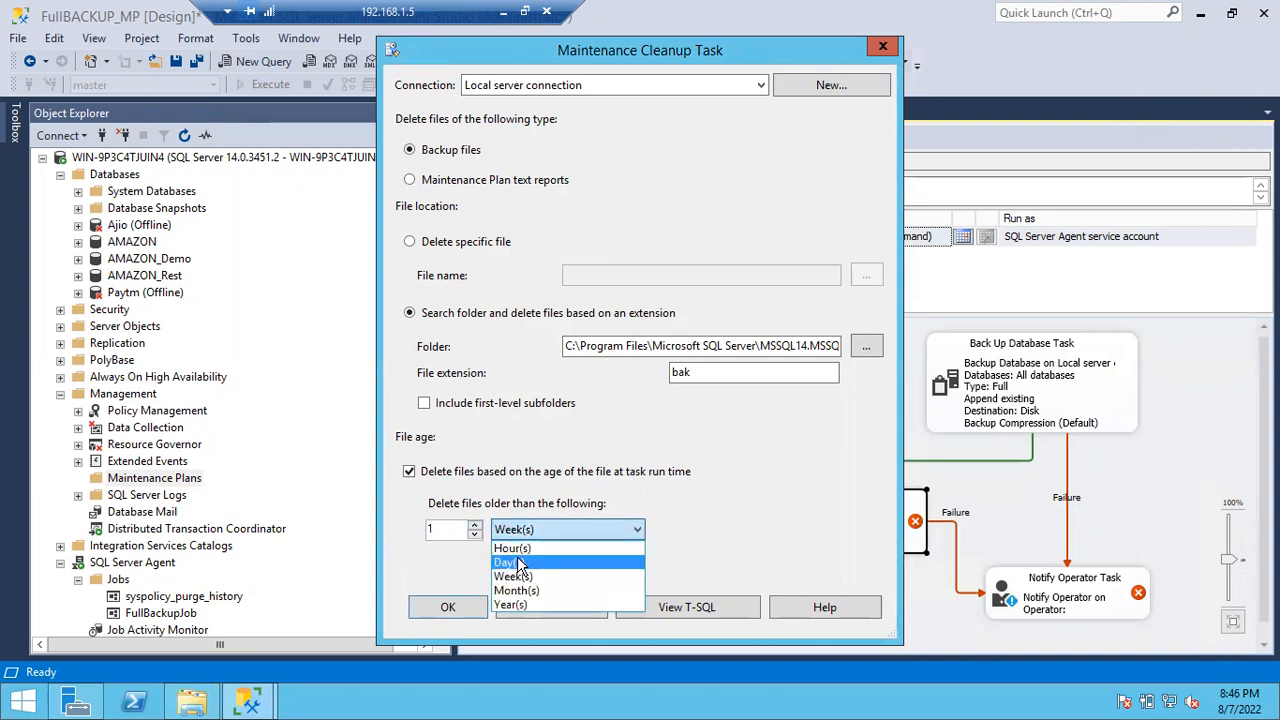
pyautogui.click(520, 562)
# - Try weeks as the cleanup task's file age unit and switch it back to days
pyautogui.moveTo(451, 532); pyautogui.dragTo(398, 537)
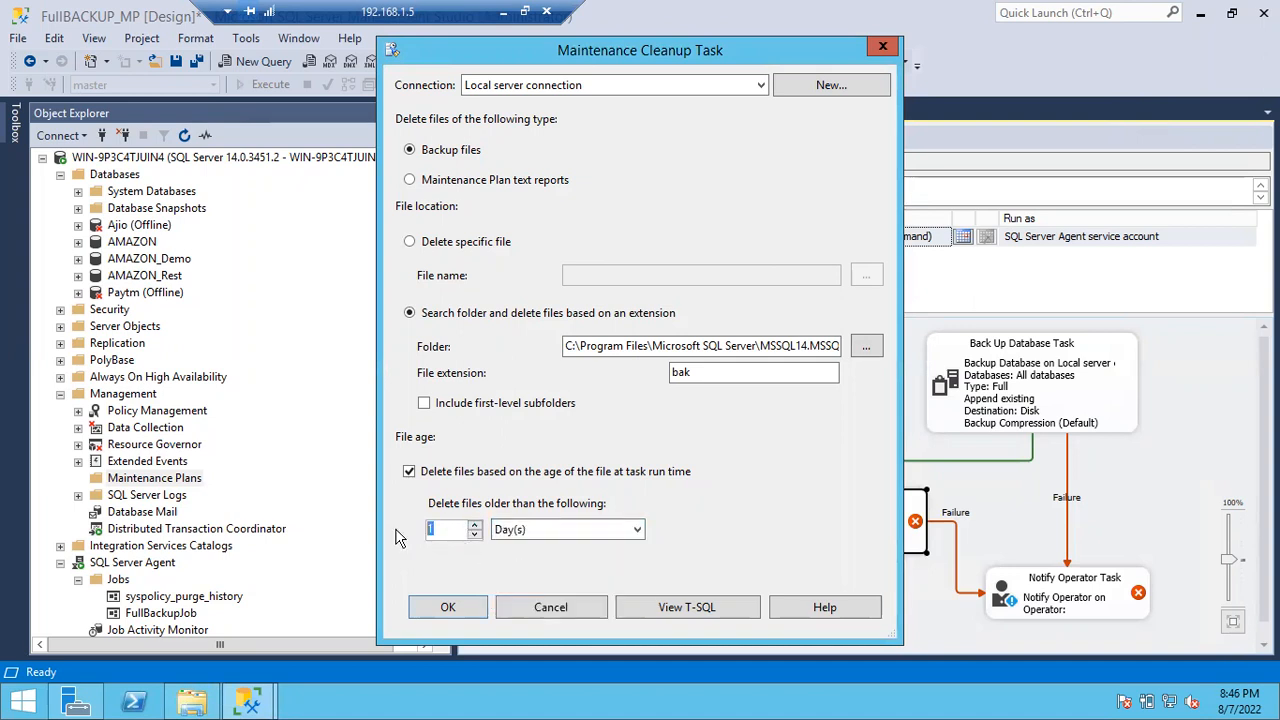
pyautogui.click(514, 531)
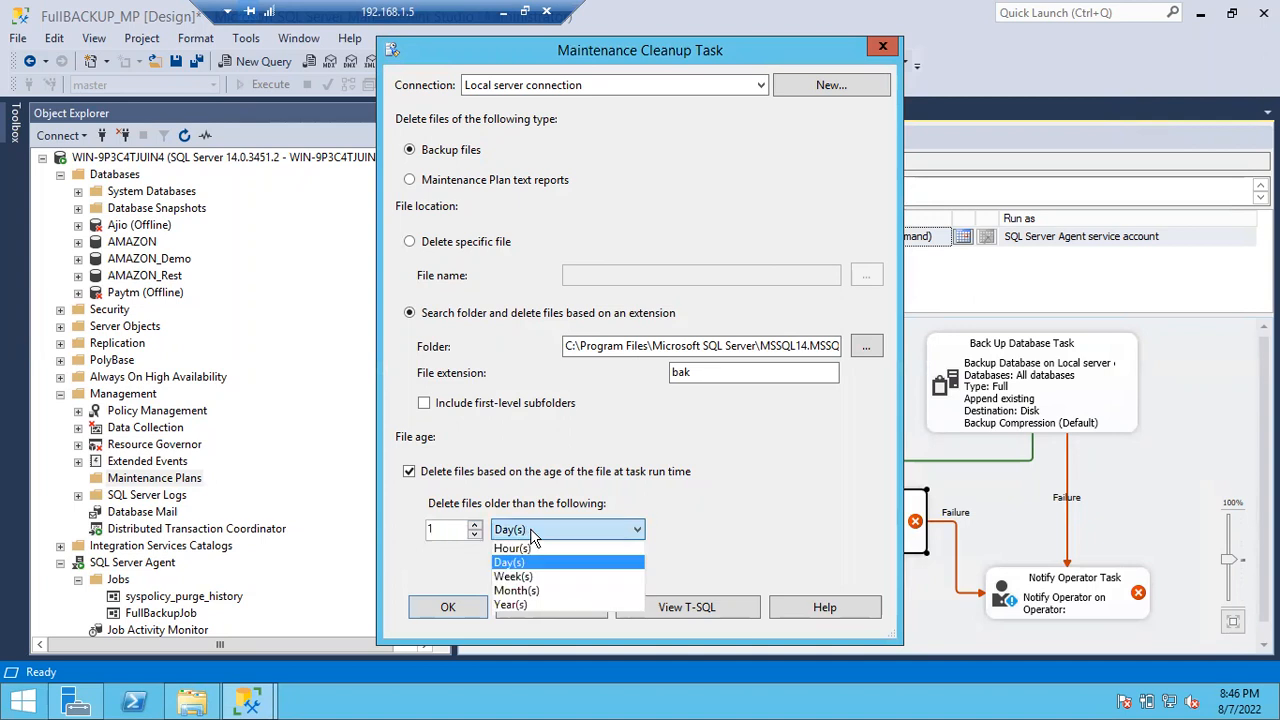
pyautogui.click(517, 577)
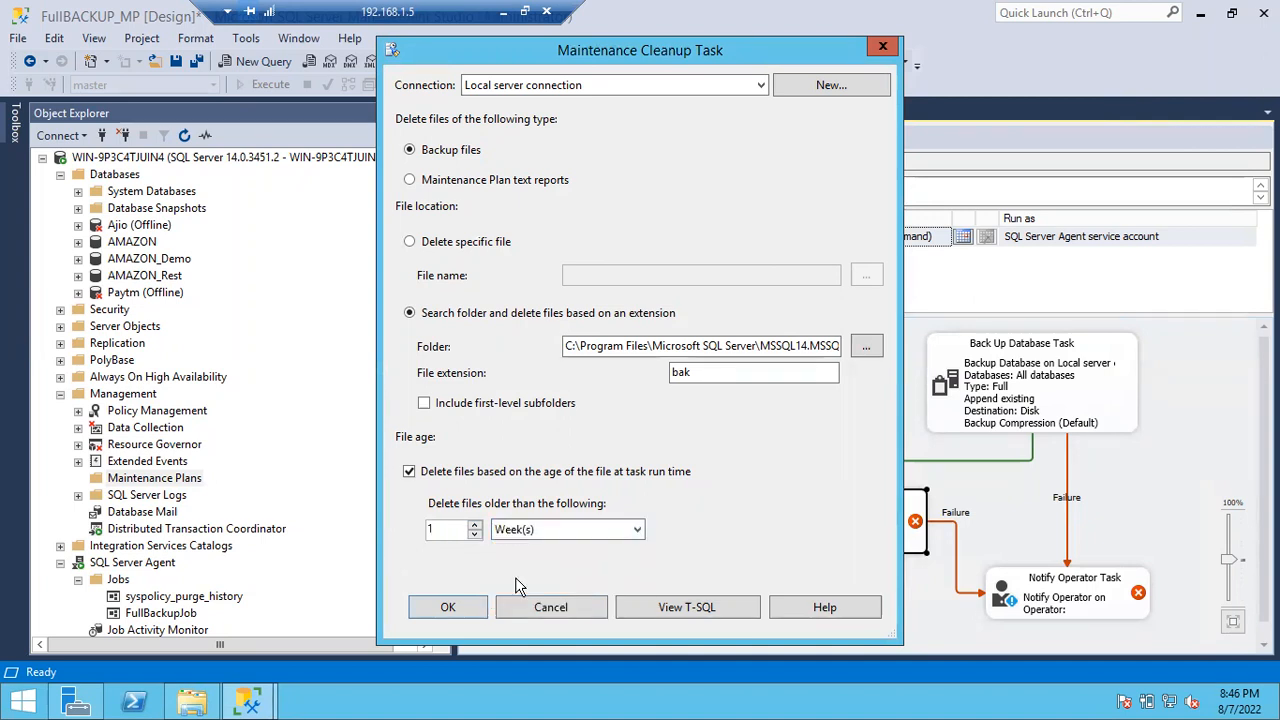
pyautogui.click(527, 530)
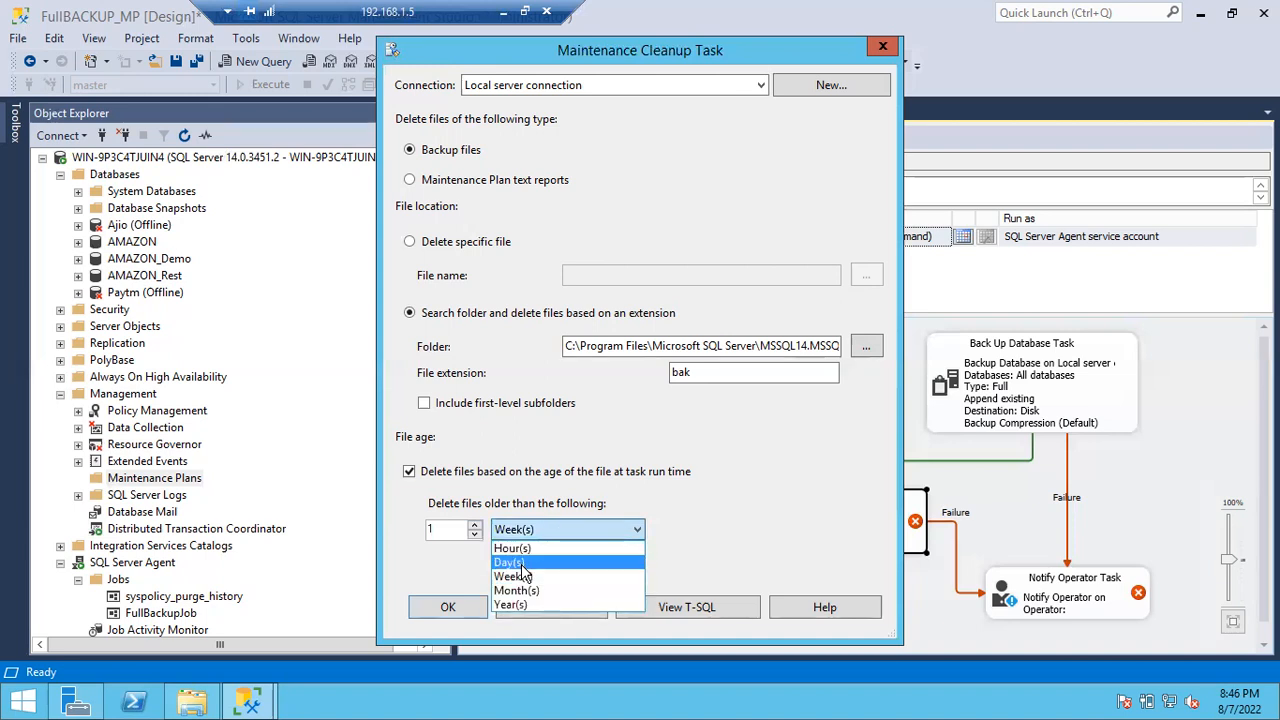
pyautogui.click(521, 563)
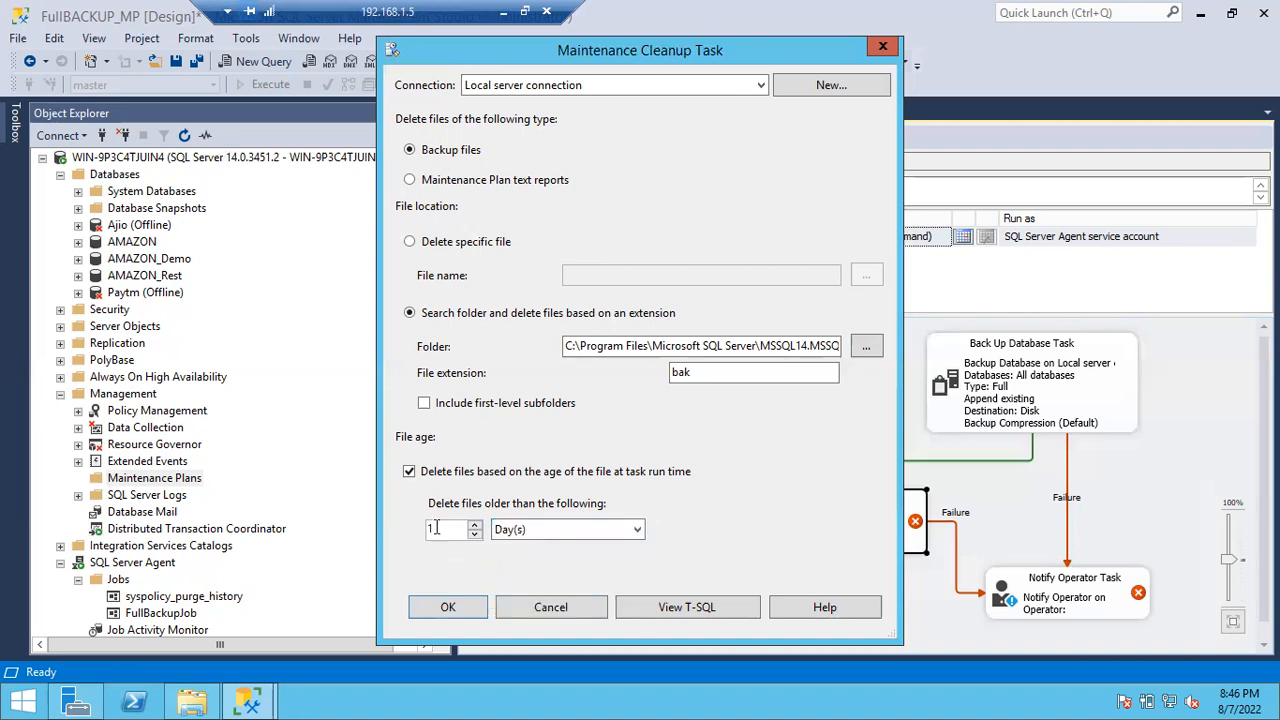
pyautogui.click(500, 532)
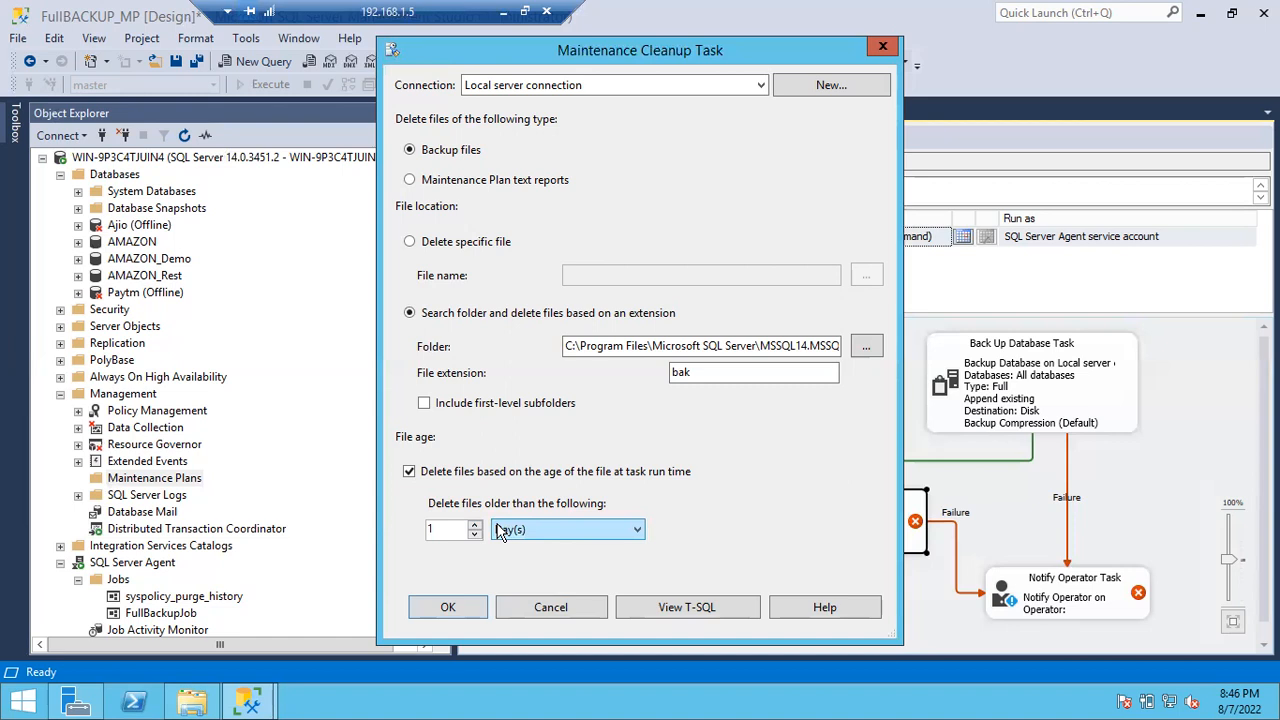
# - Compare the backup files' modified dates in File Explorer with the one-day cleanup age, and return to the cleanup task's settings
pyautogui.click(195, 703)
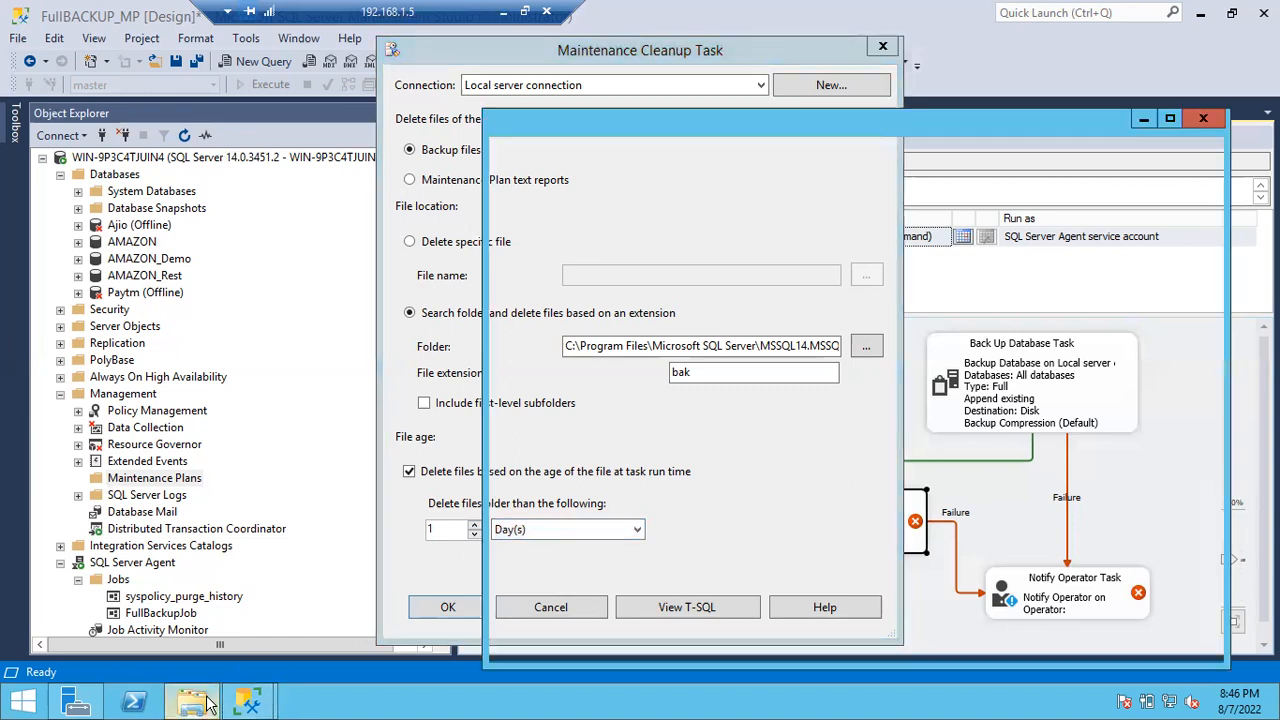
pyautogui.click(930, 488)
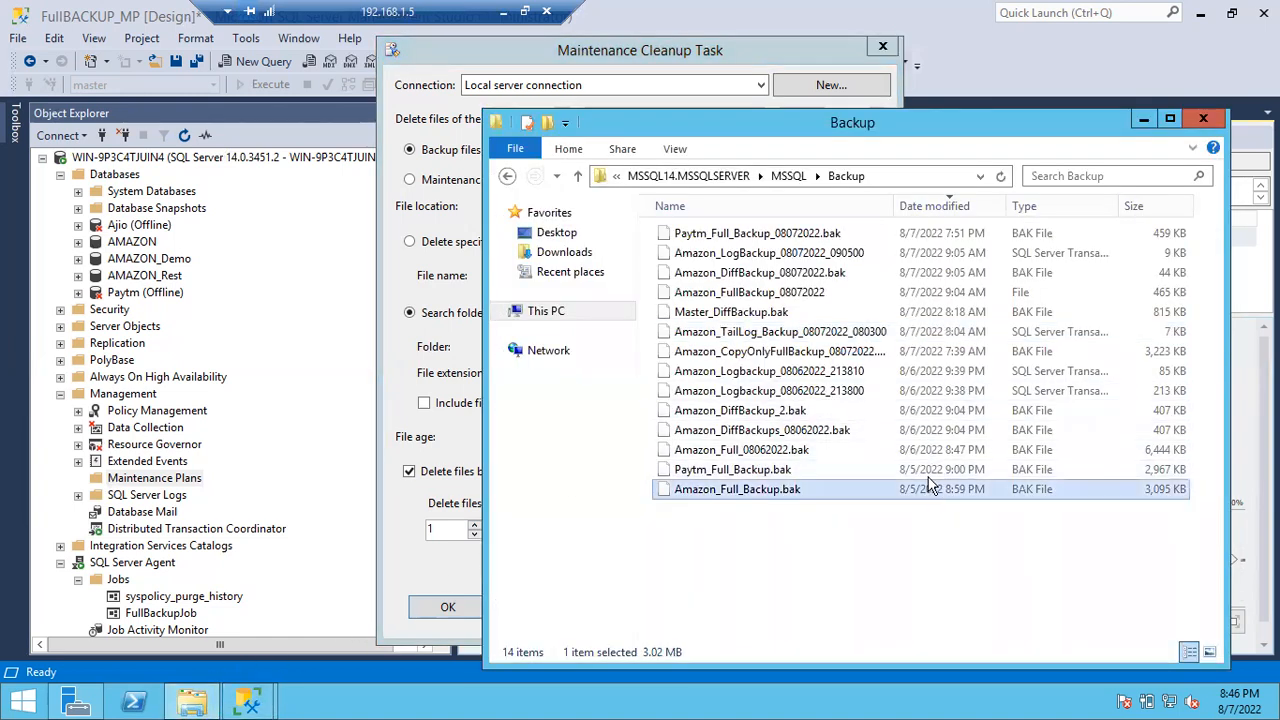
pyautogui.click(930, 472)
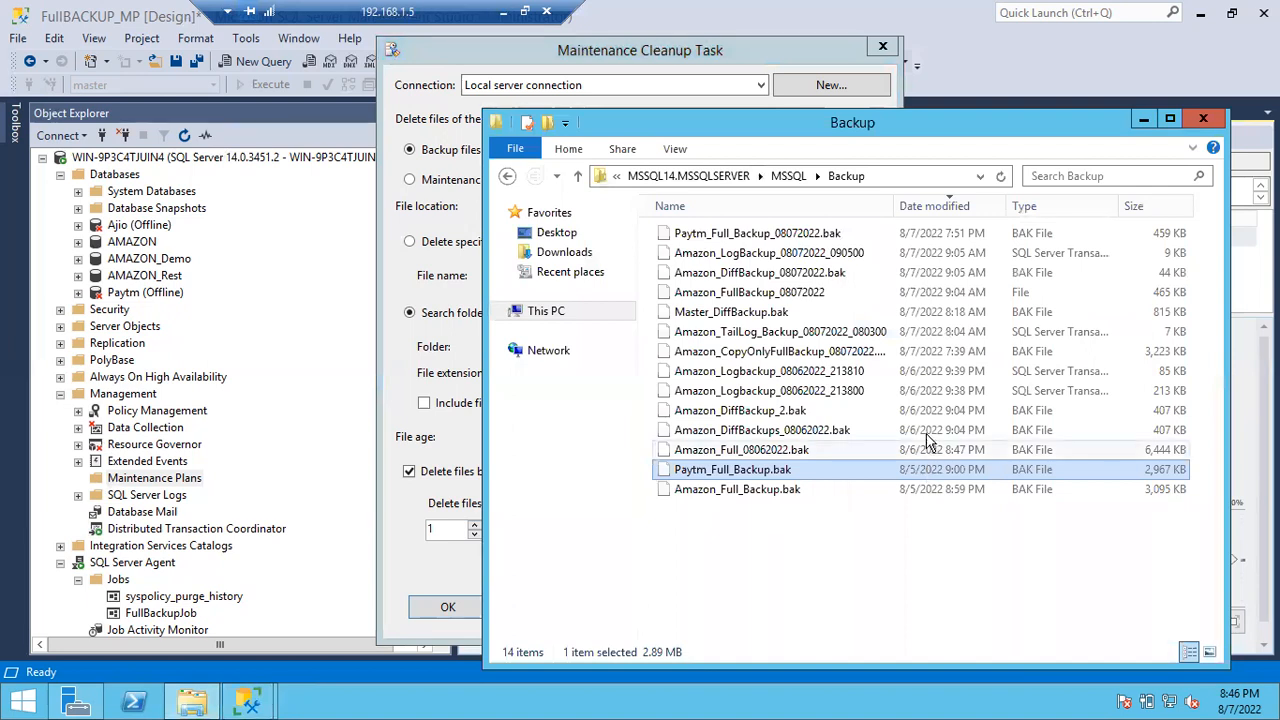
pyautogui.click(1143, 119)
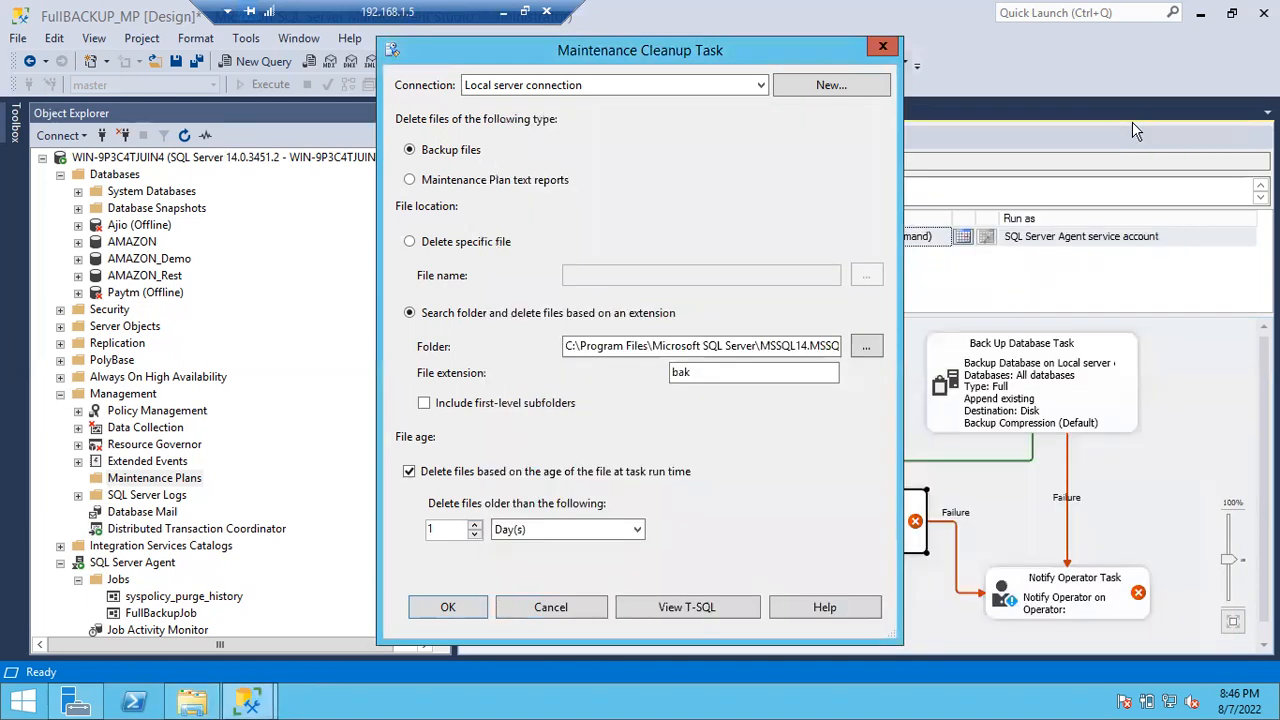
pyautogui.click(192, 702)
pyautogui.moveTo(707, 541); pyautogui.dragTo(645, 640)
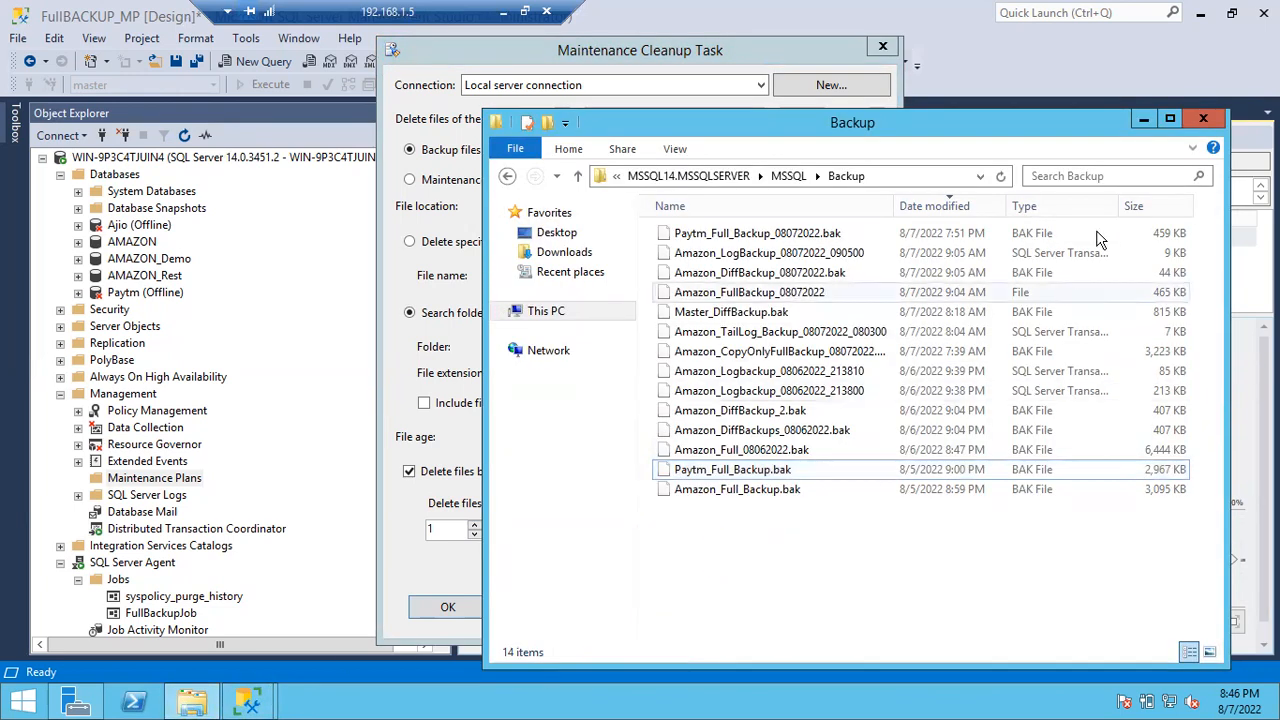
pyautogui.click(1143, 119)
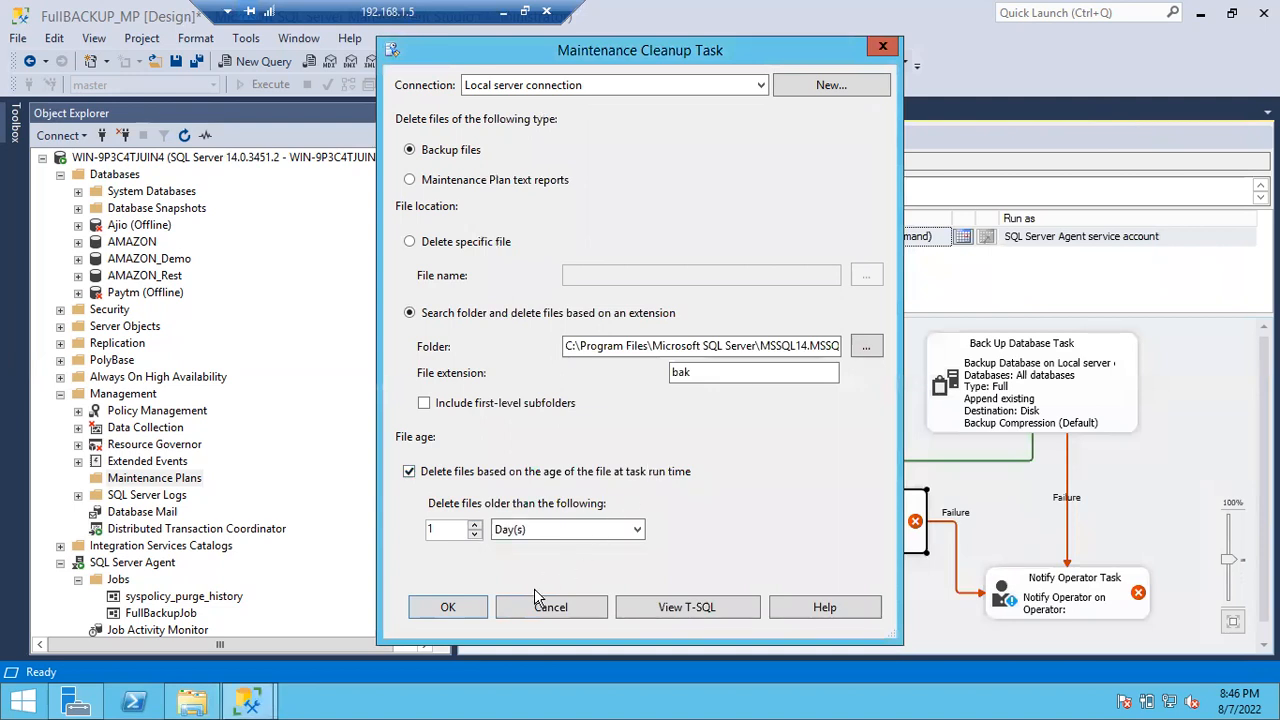
# - Accept the cleanup task's settings, start the Database Mail configuration with the full setup option, and enable the Database Mail feature
pyautogui.click(448, 609)
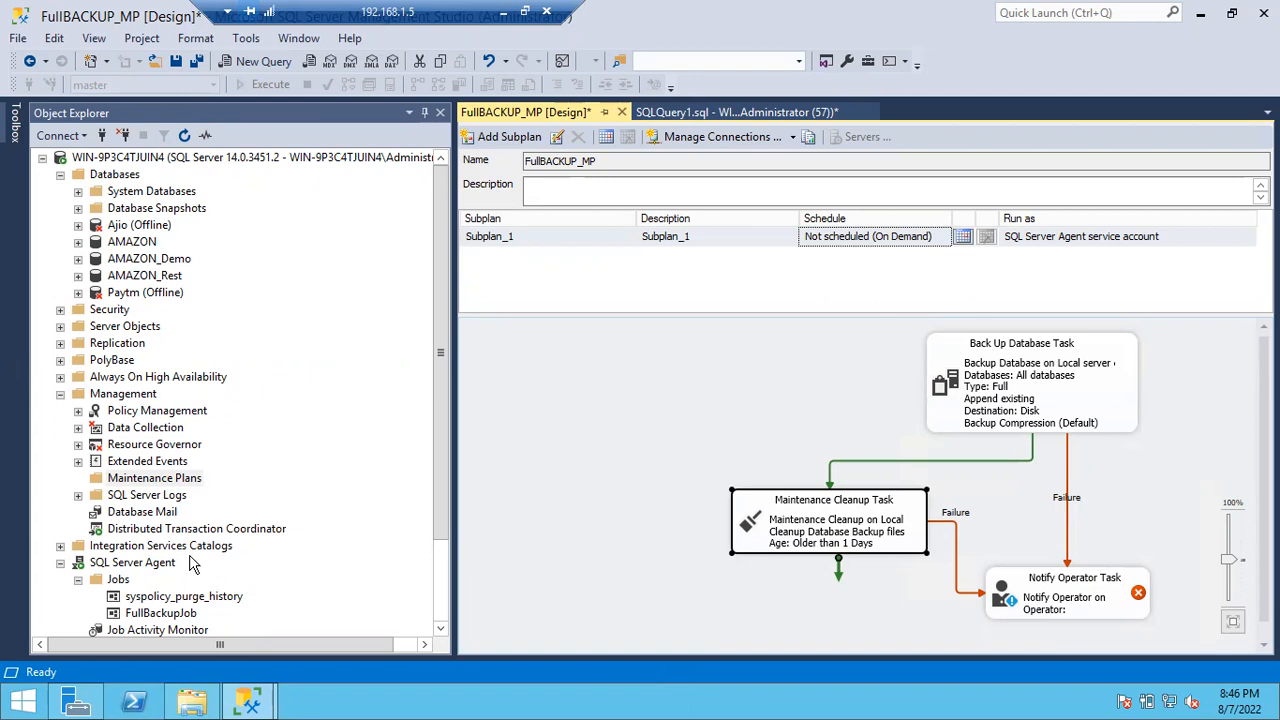
pyautogui.rightClick(145, 513)
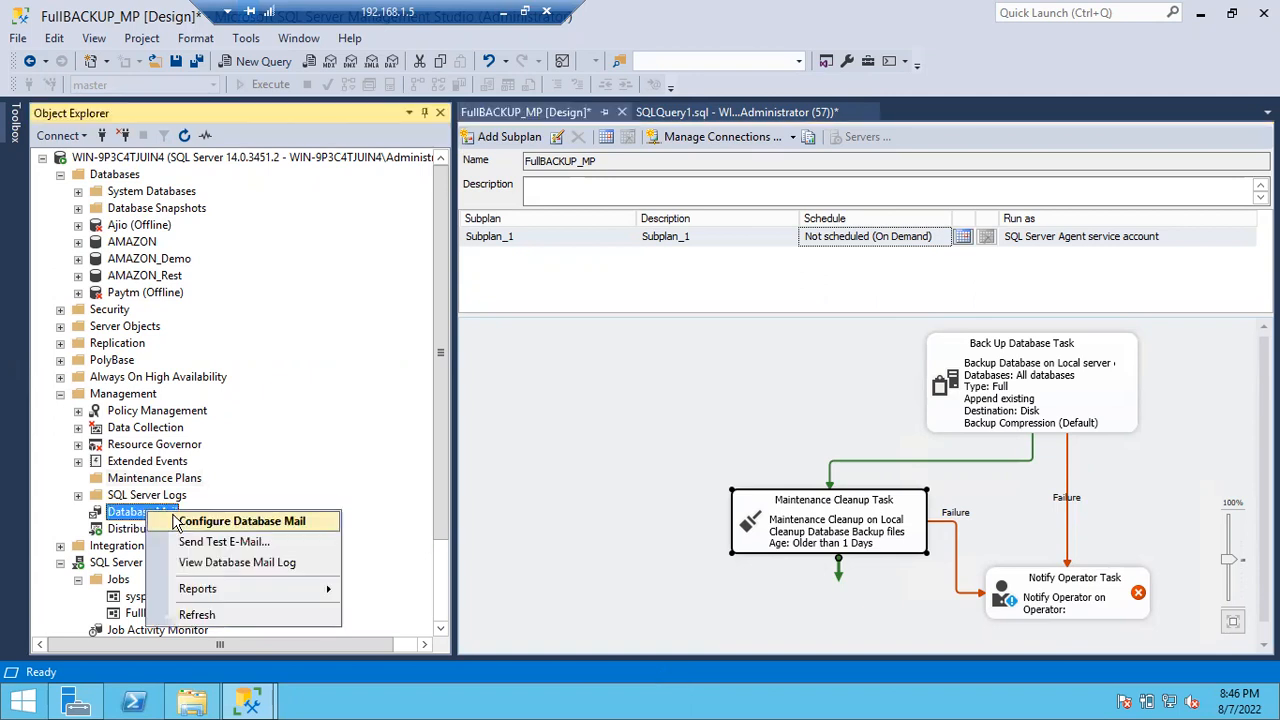
pyautogui.click(178, 522)
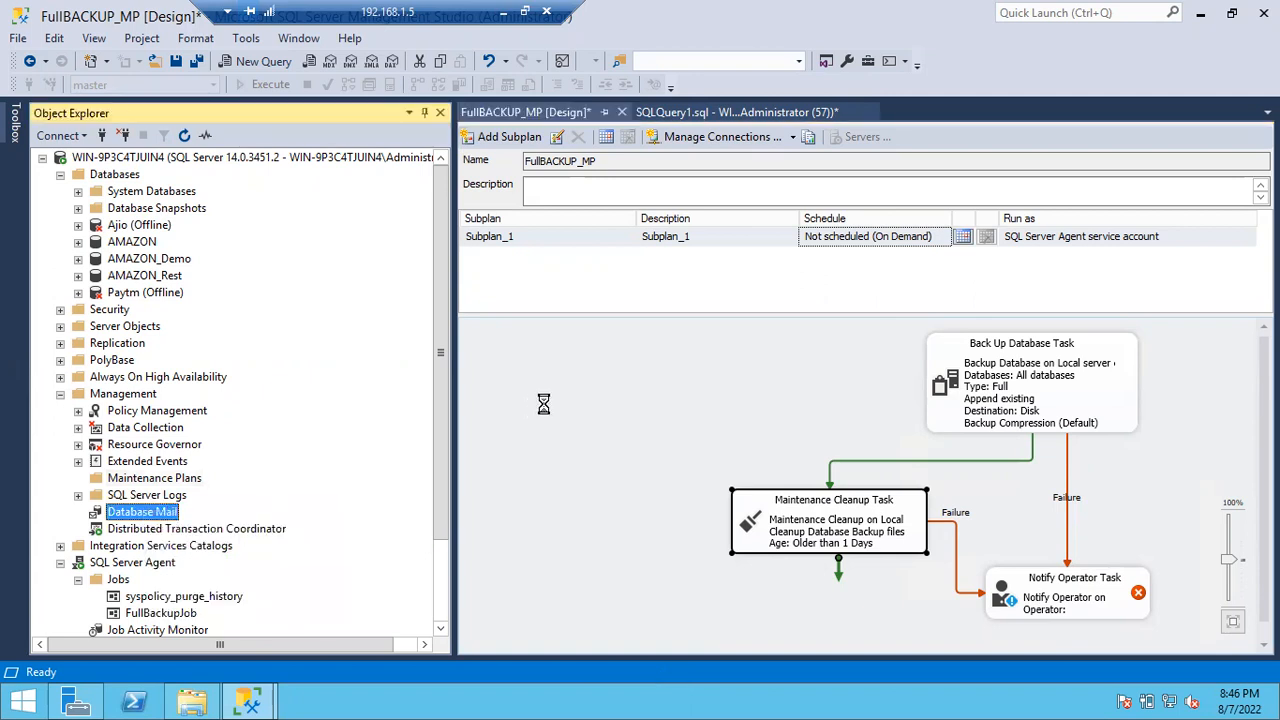
pyautogui.click(804, 581)
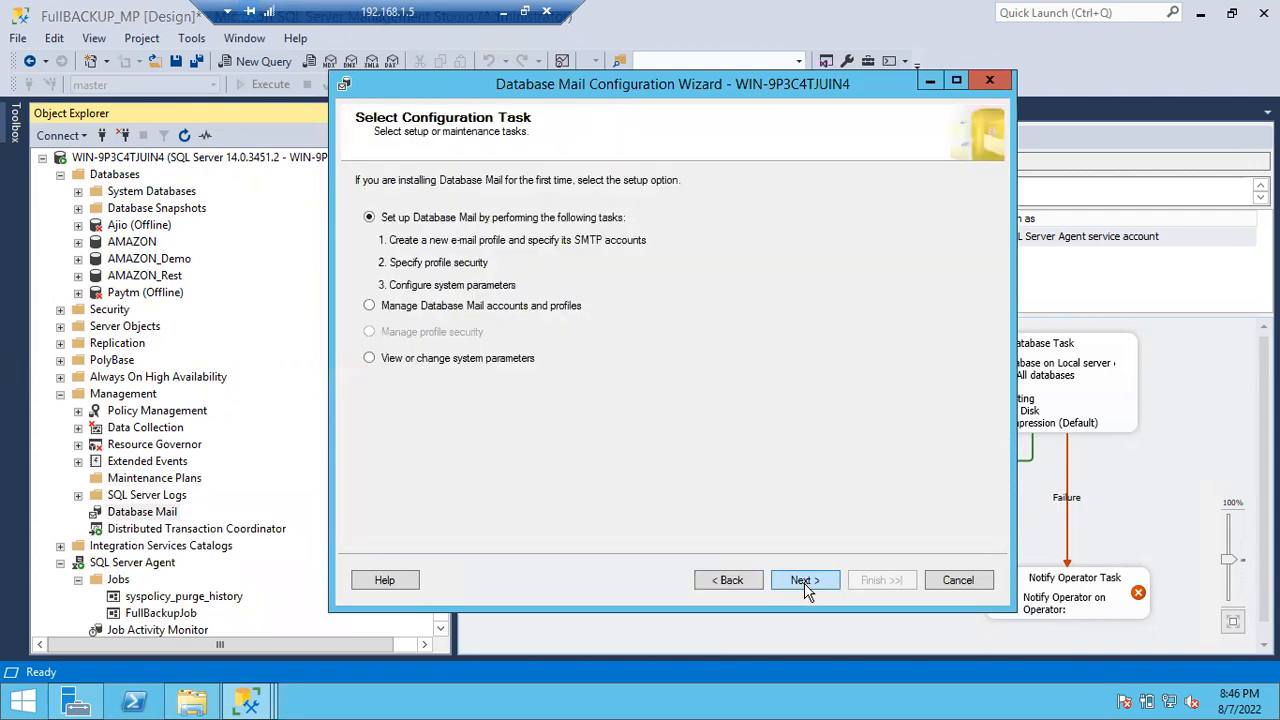
pyautogui.click(806, 588)
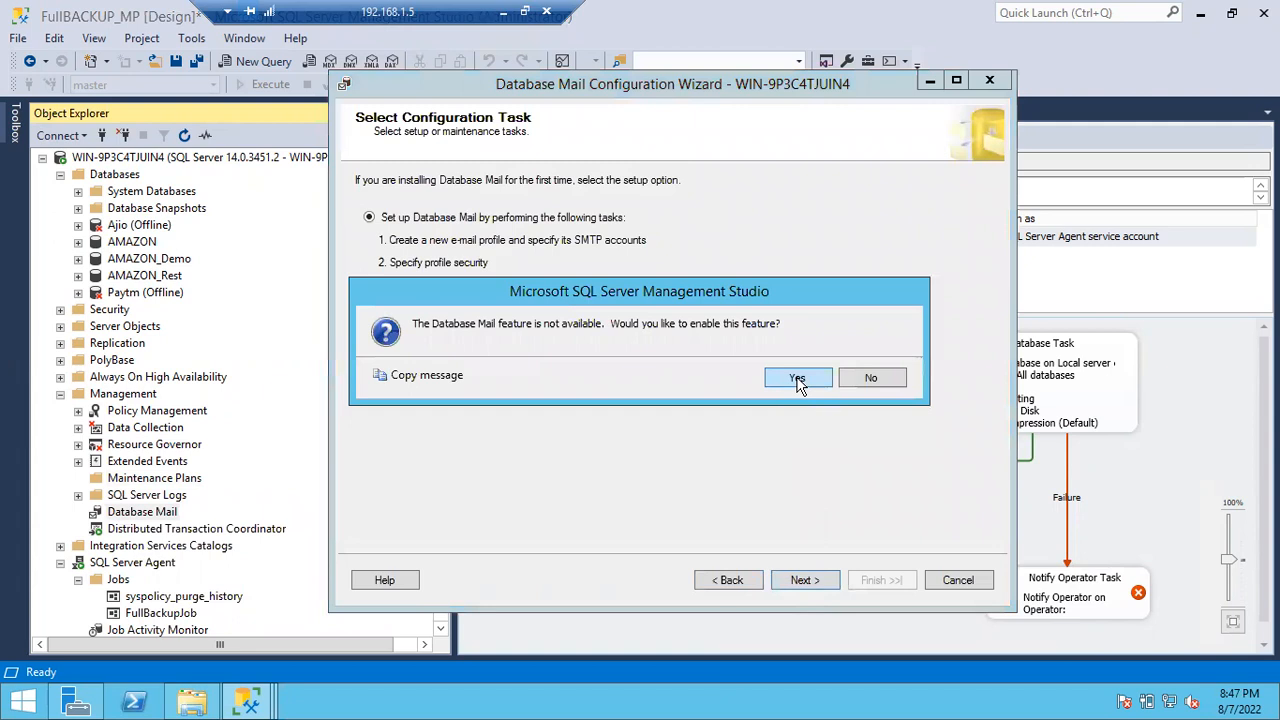
pyautogui.click(797, 381)
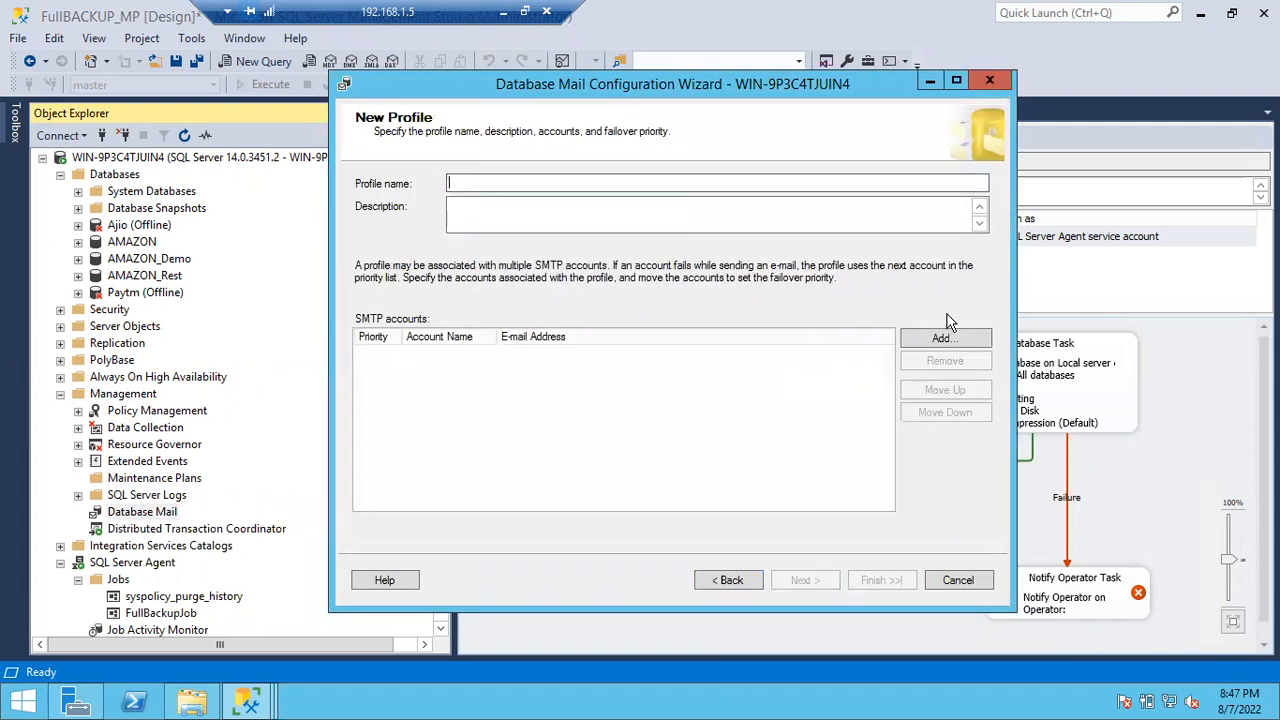
# - Look over the SMTP fields and port number of a new Database Mail account, and cancel the configuration wizard
pyautogui.click(942, 340)
pyautogui.click(665, 238)
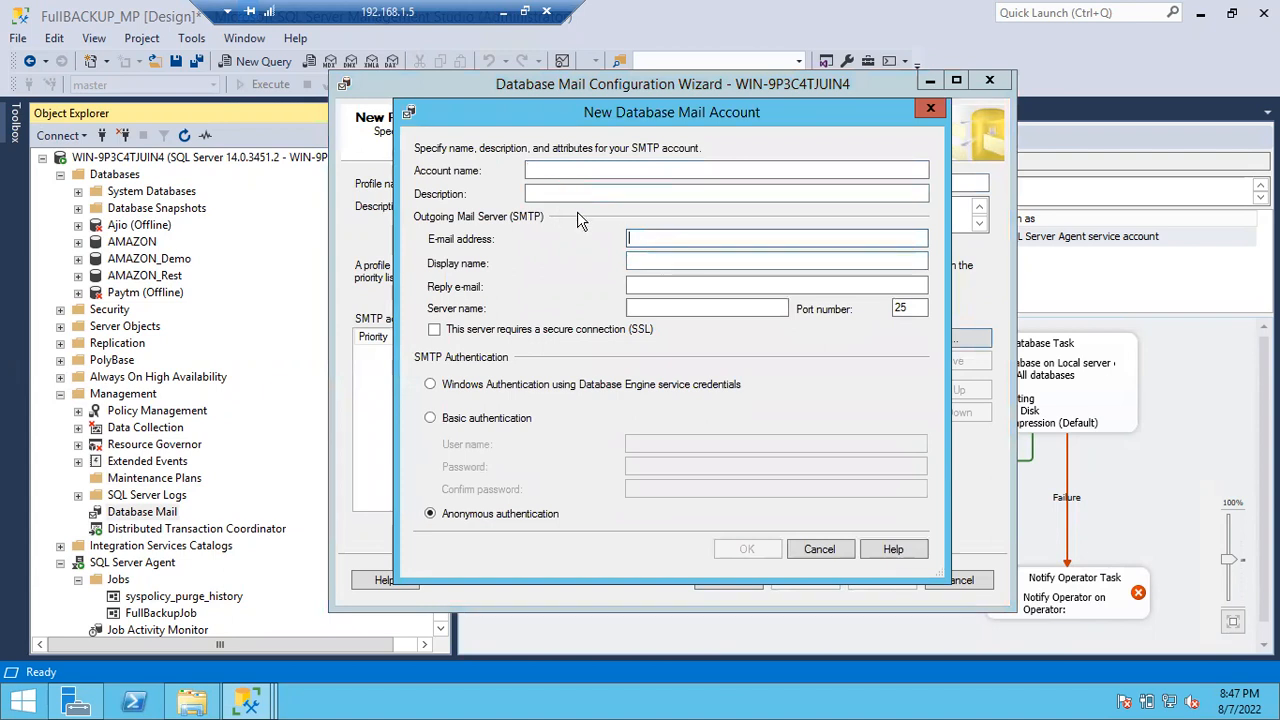
pyautogui.click(913, 307)
pyautogui.moveTo(913, 307); pyautogui.dragTo(826, 308)
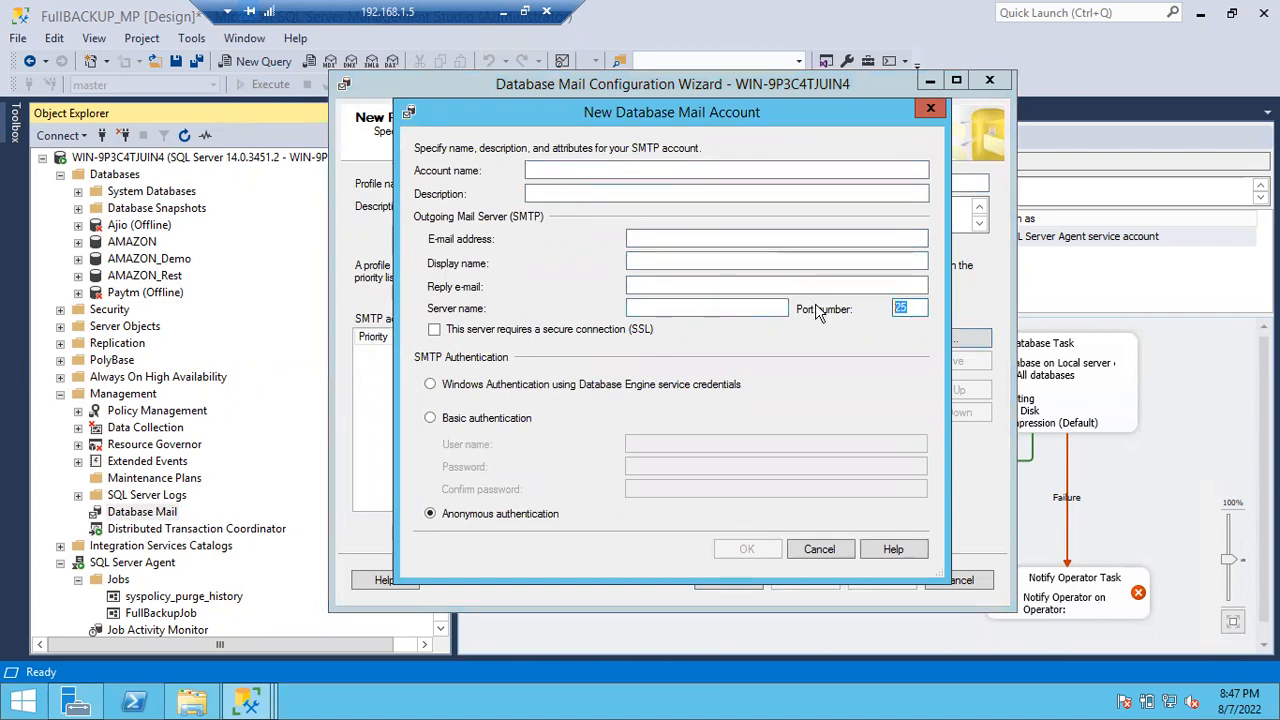
pyautogui.click(817, 552)
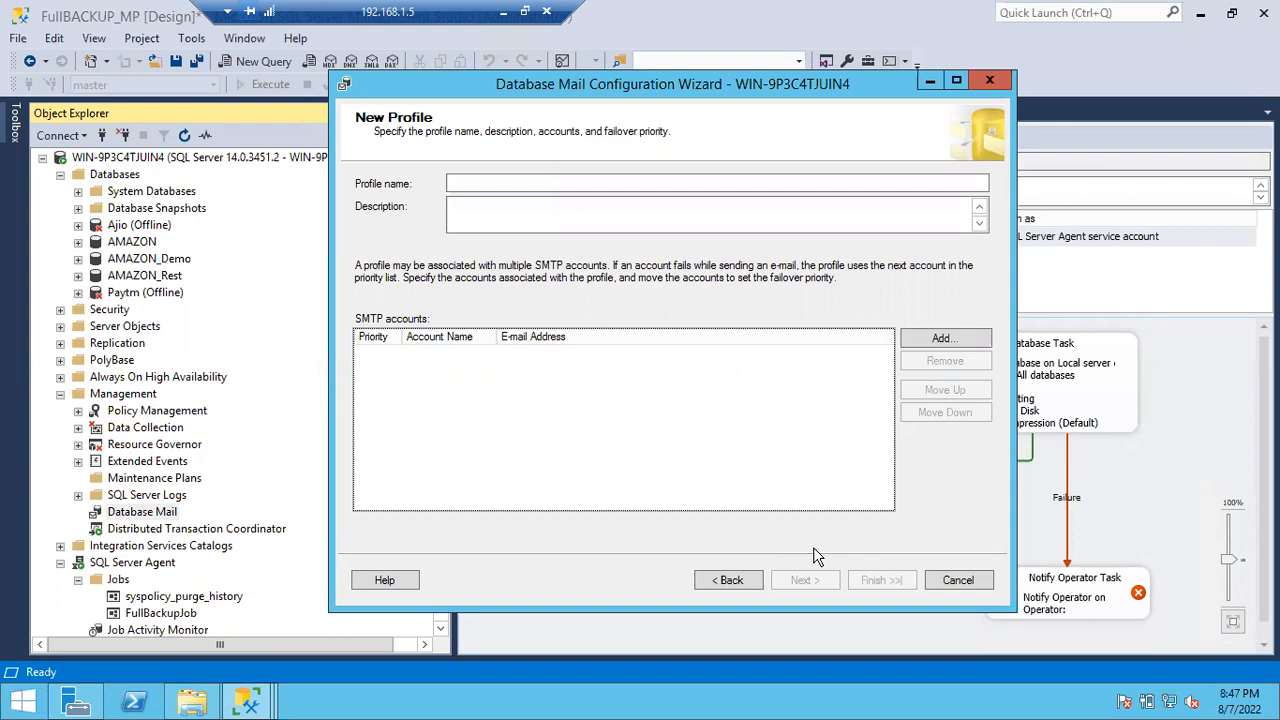
pyautogui.click(972, 584)
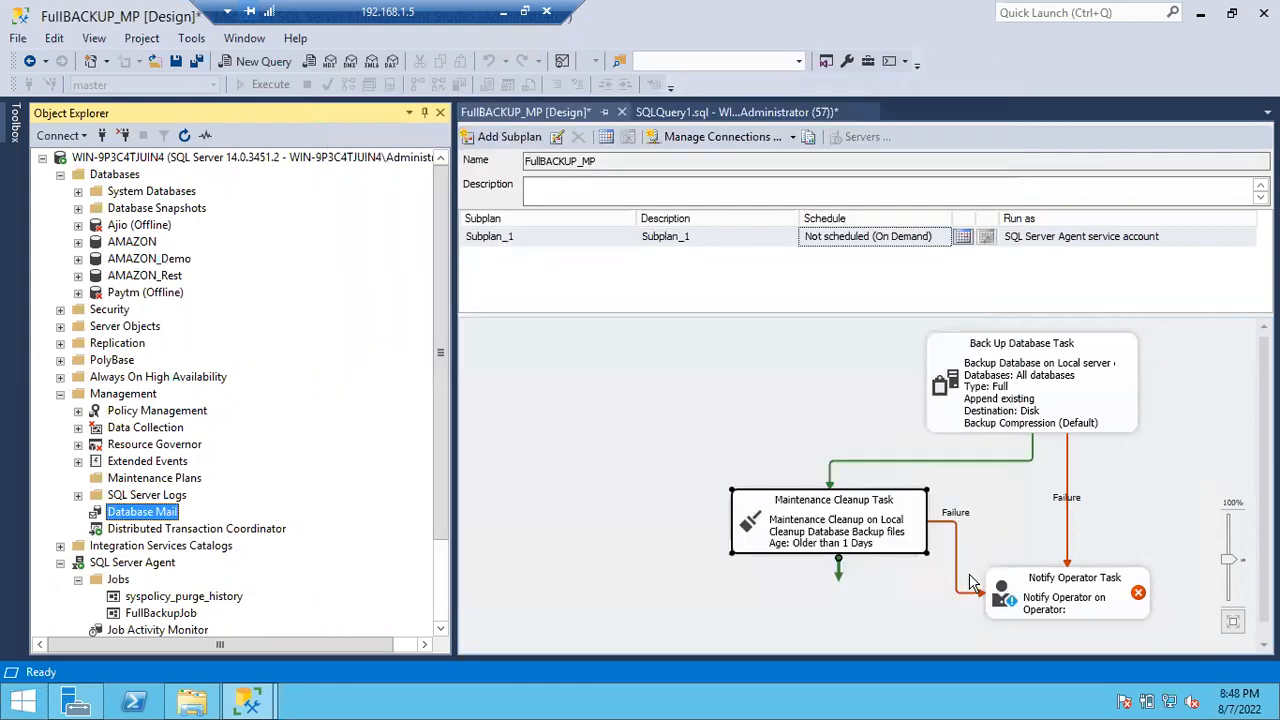
# - Delete the Notify Operator task from the maintenance plan design
pyautogui.click(1028, 584)
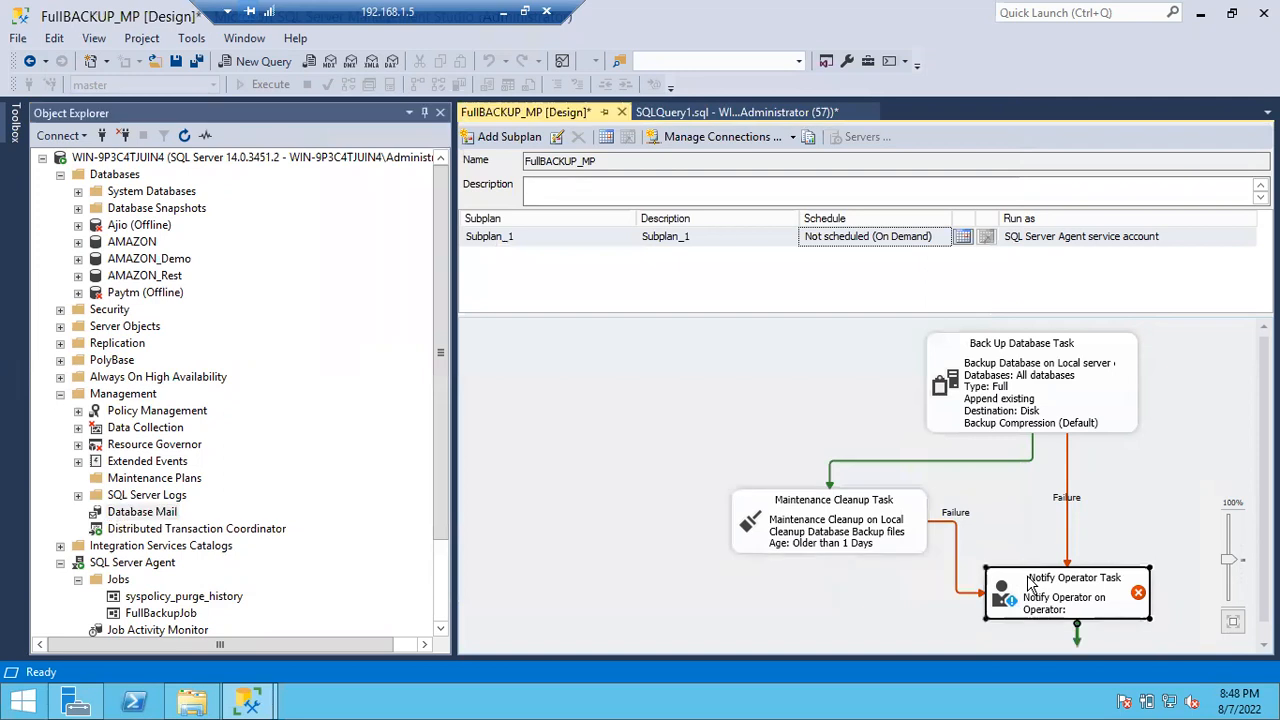
pyautogui.press('Delete')
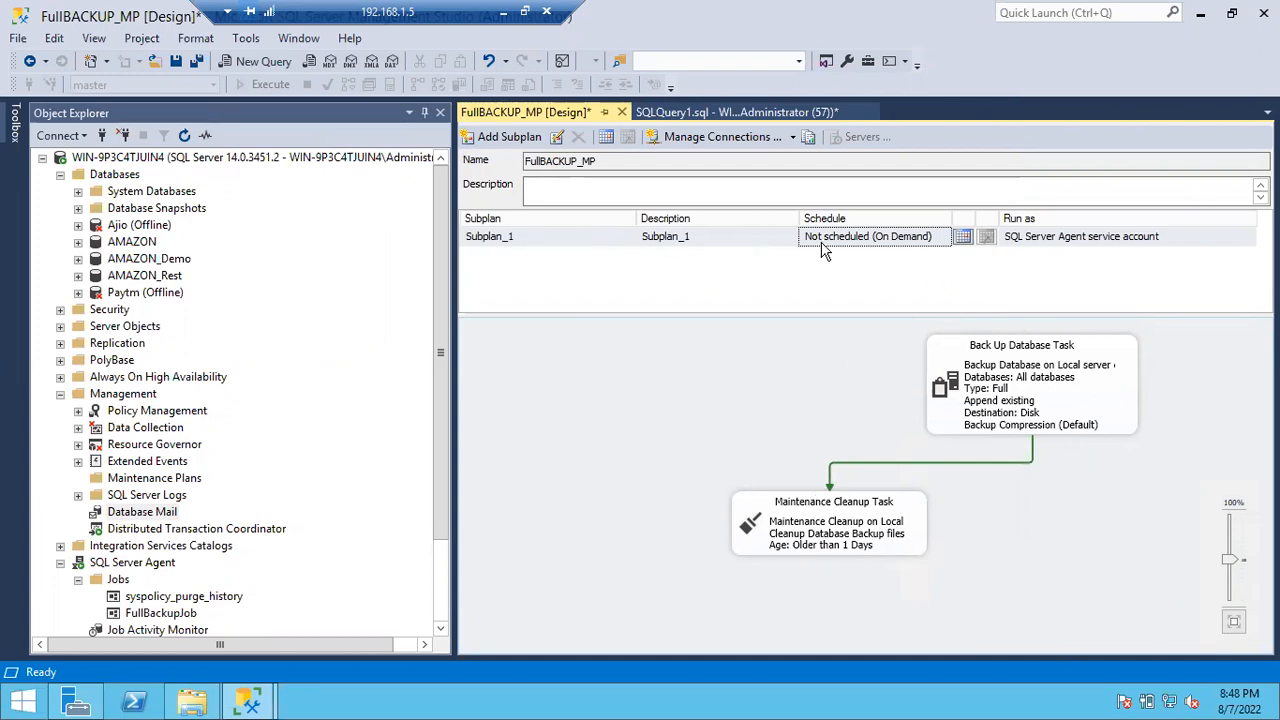
# - Schedule Subplan_1 to run weekly on Sunday at 3:00:00 AM, and save and close the FullBACKUP_MP plan
pyautogui.click(962, 239)
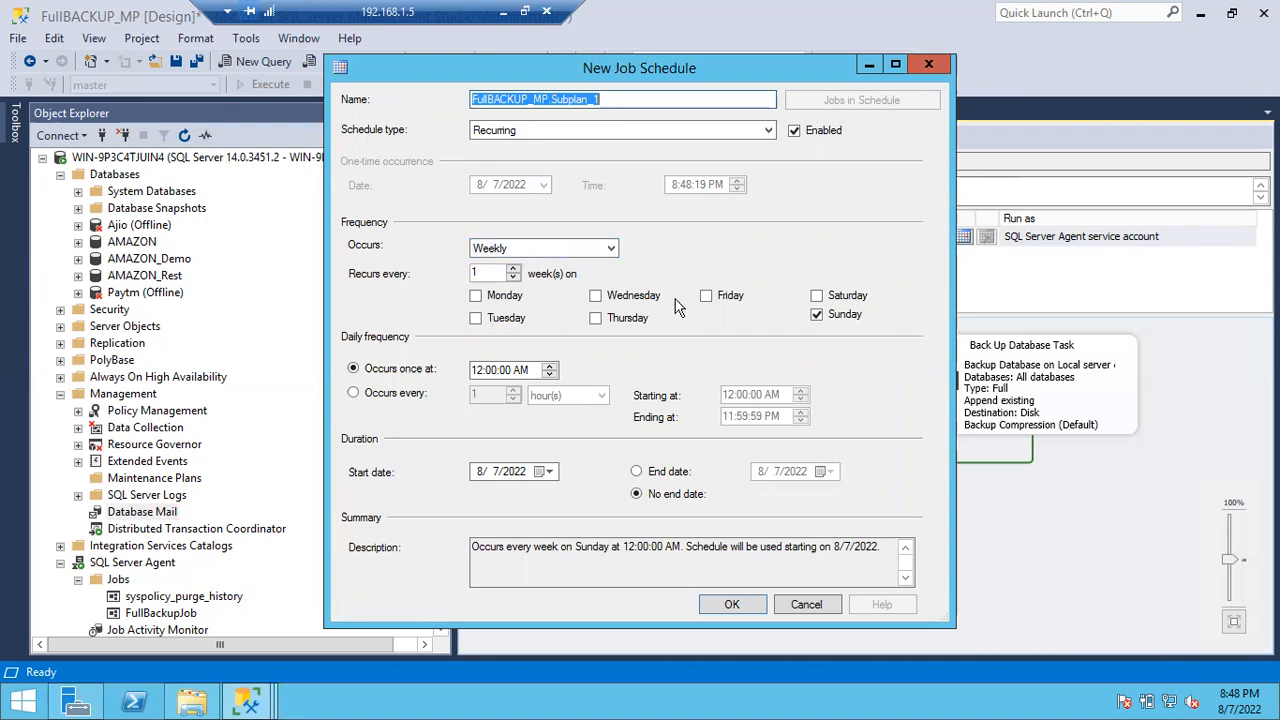
pyautogui.click(476, 370)
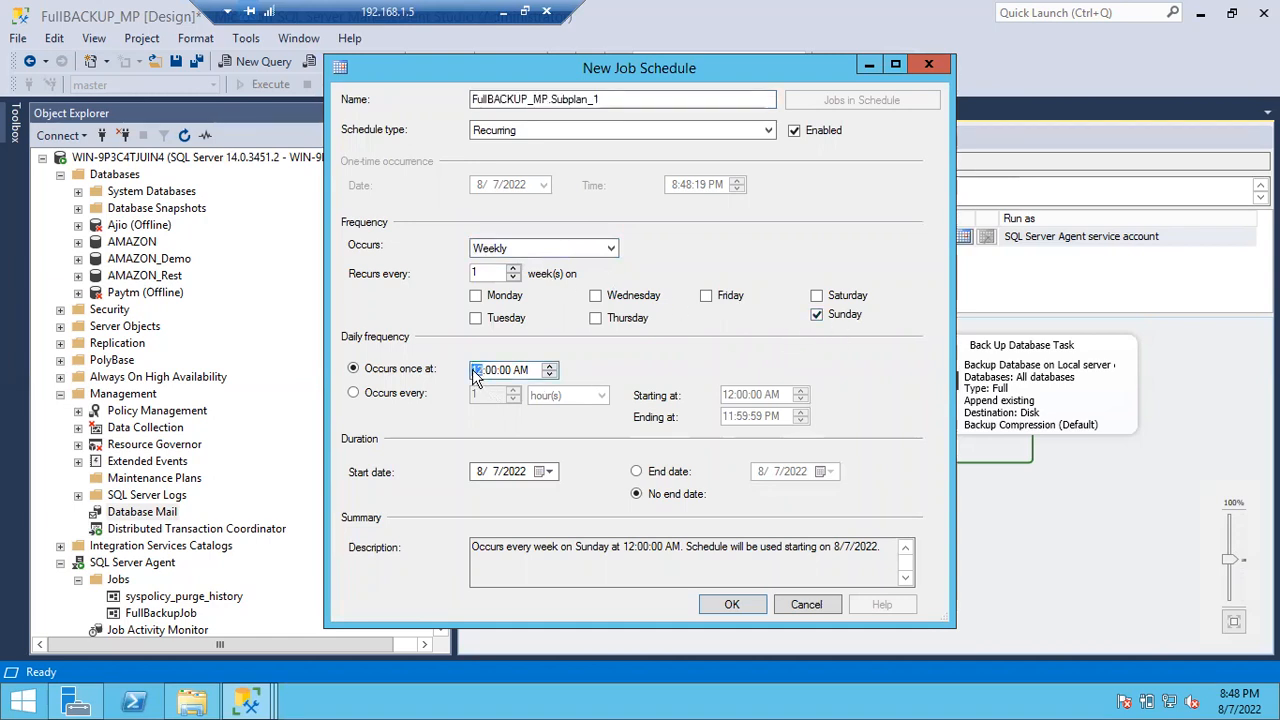
pyautogui.write('2')
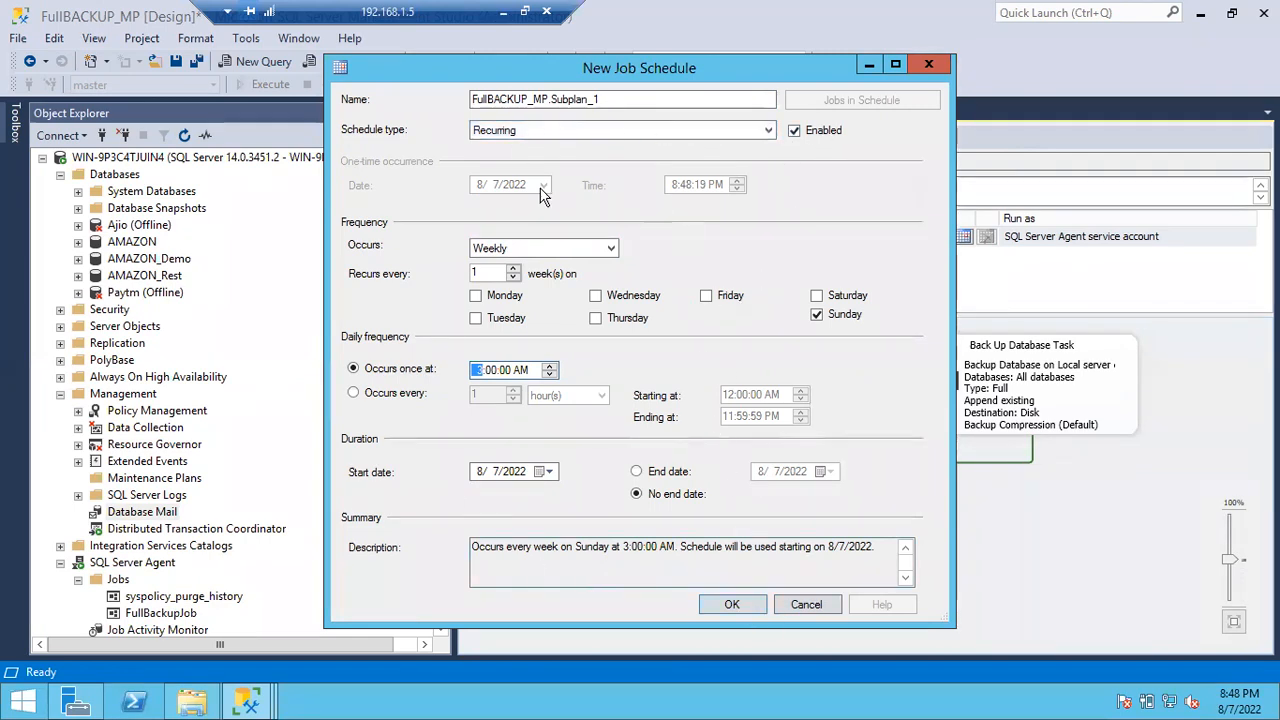
pyautogui.click(734, 606)
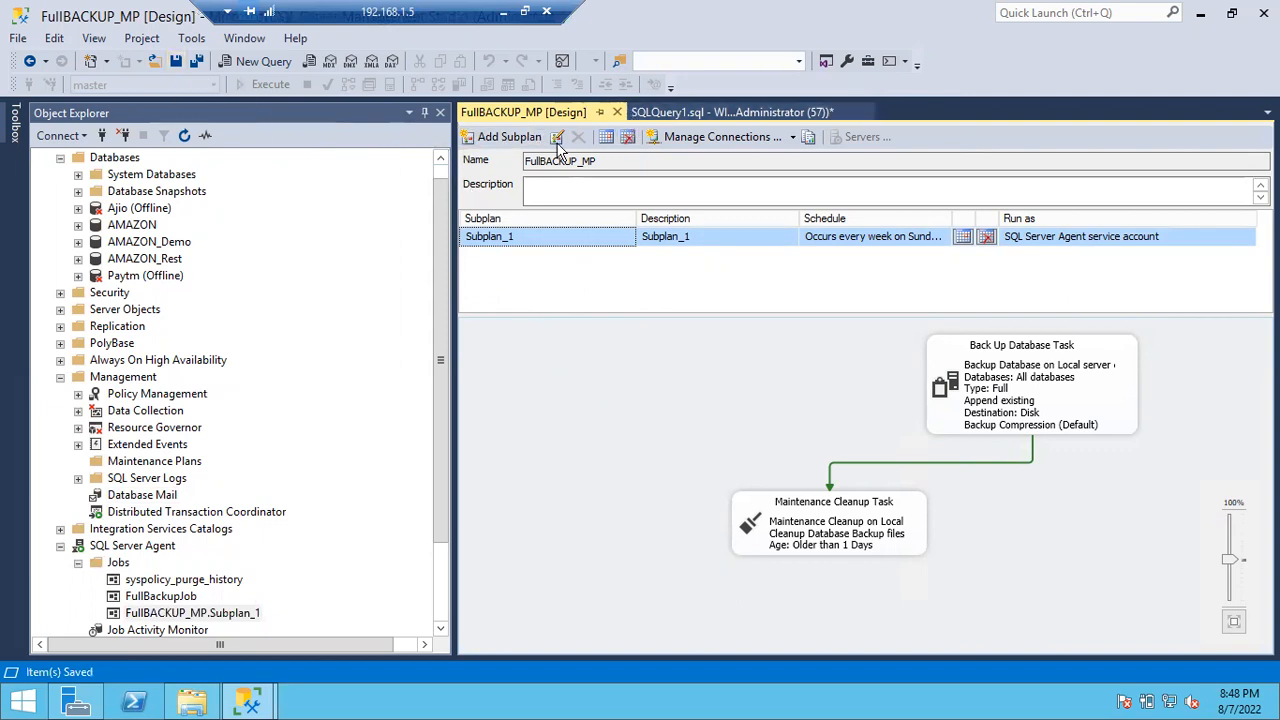
pyautogui.moveTo(600, 162); pyautogui.dragTo(505, 170)
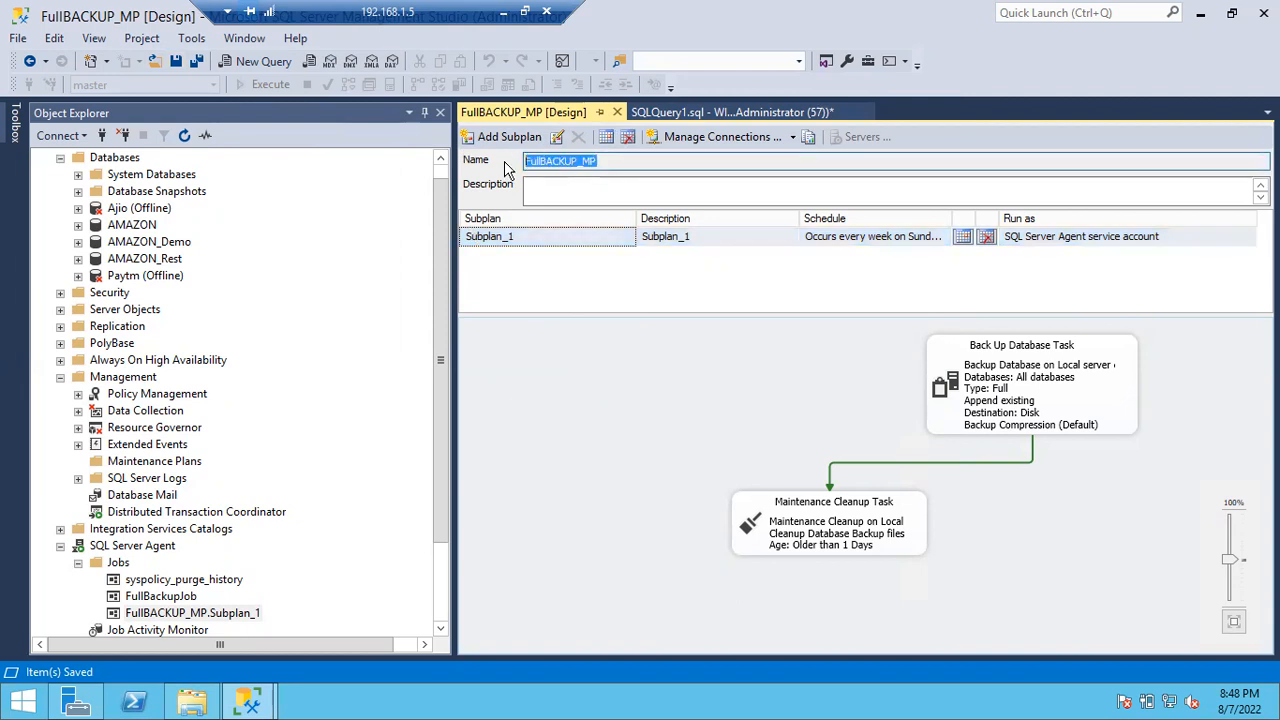
pyautogui.click(617, 112)
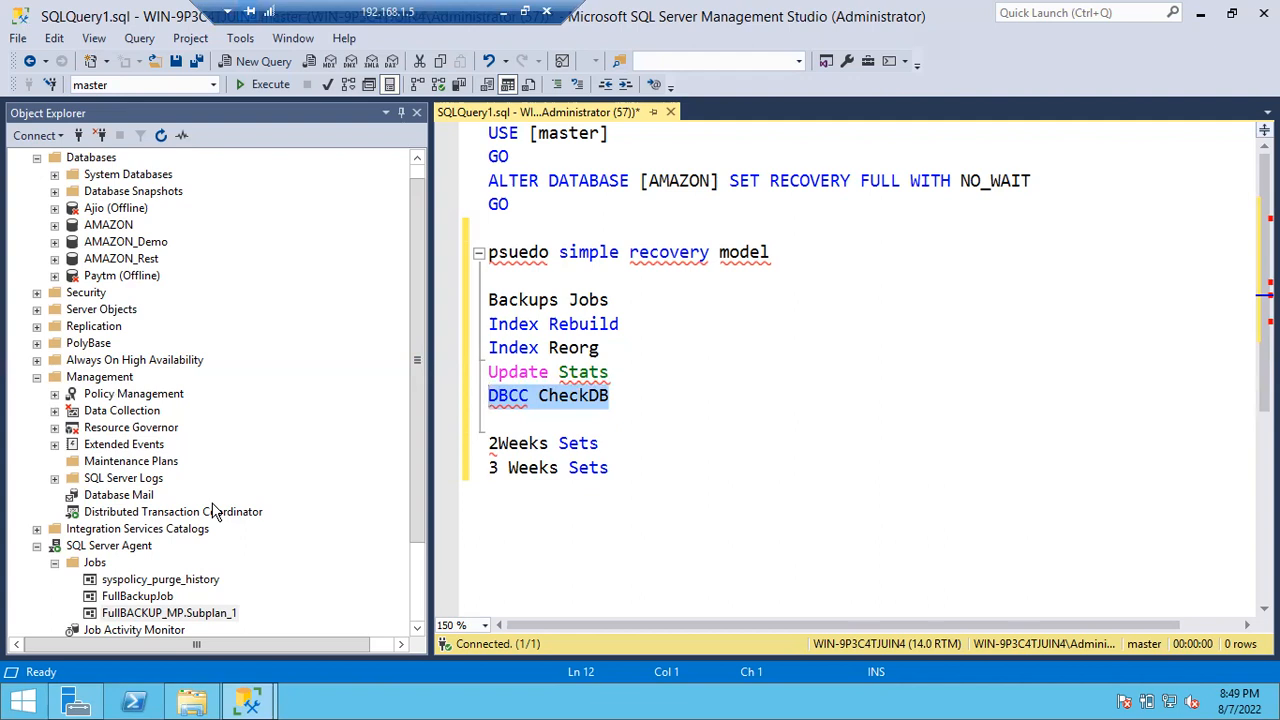
# - Look at the Backup folder in File Explorer, return to Management Studio, refresh the maintenance plans and view the commands available for FullBACKUP_MP
pyautogui.click(192, 703)
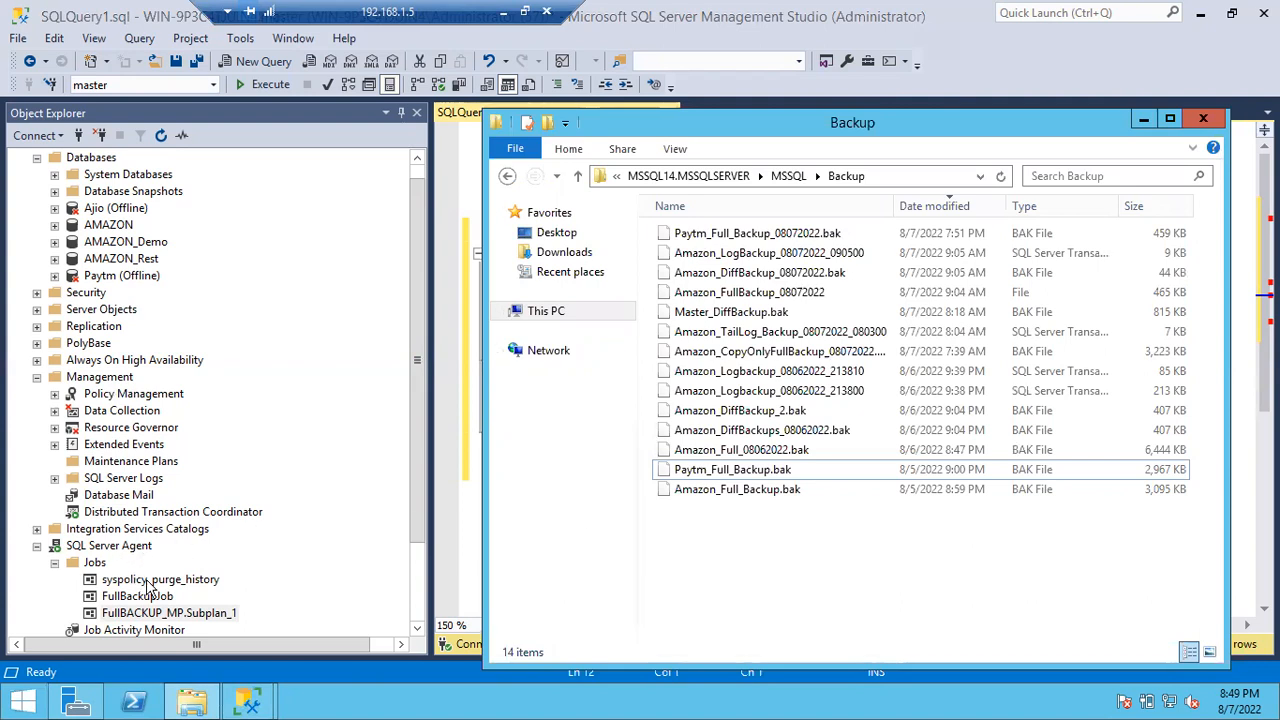
pyautogui.moveTo(418, 502); pyautogui.dragTo(418, 530)
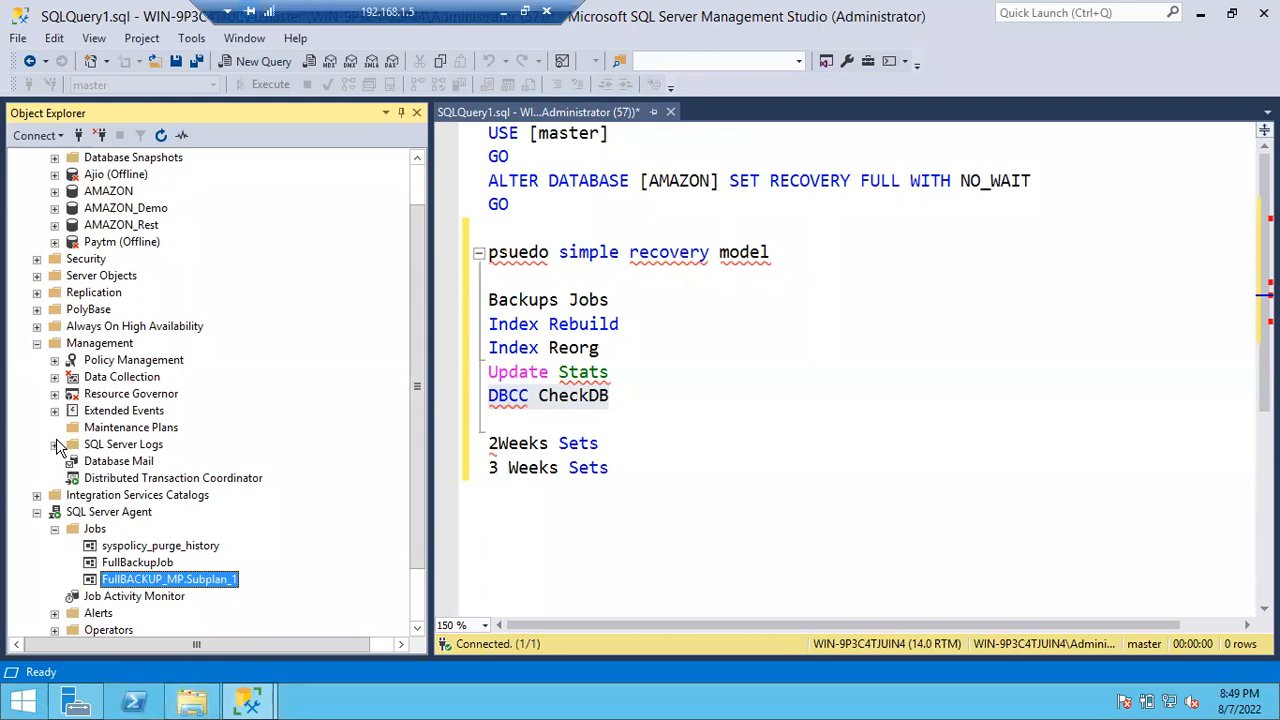
pyautogui.click(92, 430)
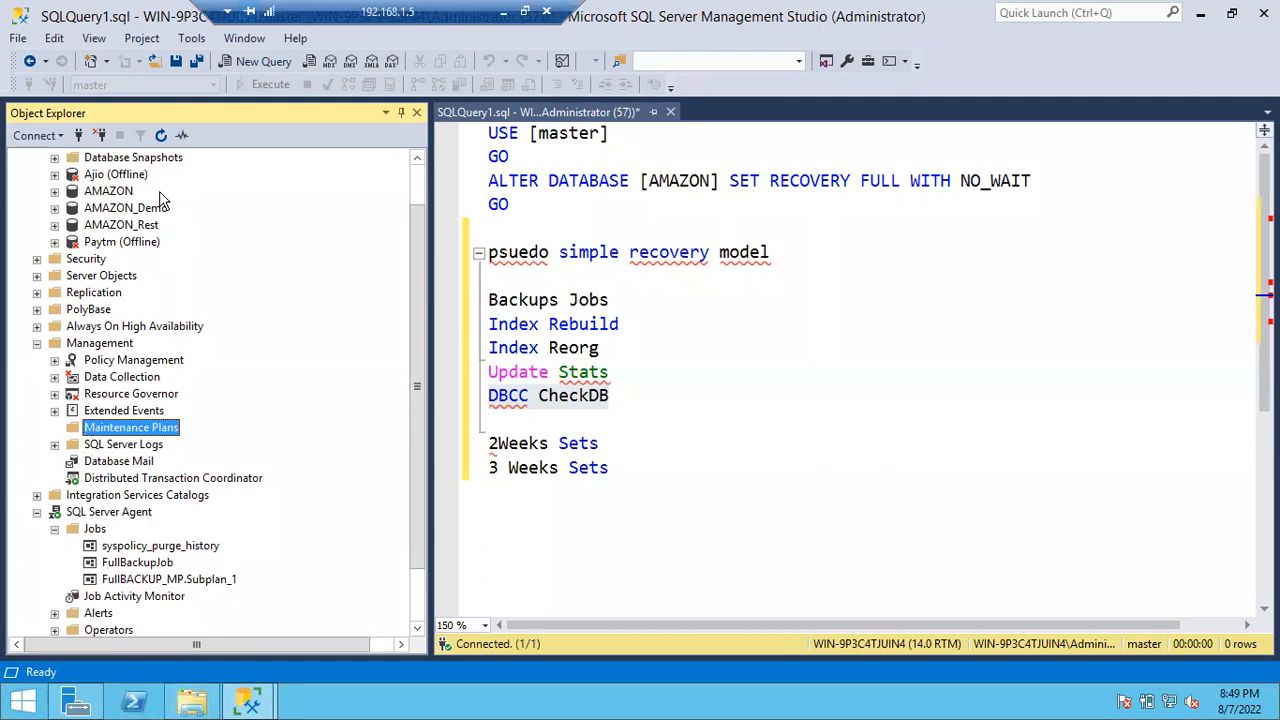
pyautogui.click(55, 428)
pyautogui.click(150, 446)
pyautogui.rightClick(150, 447)
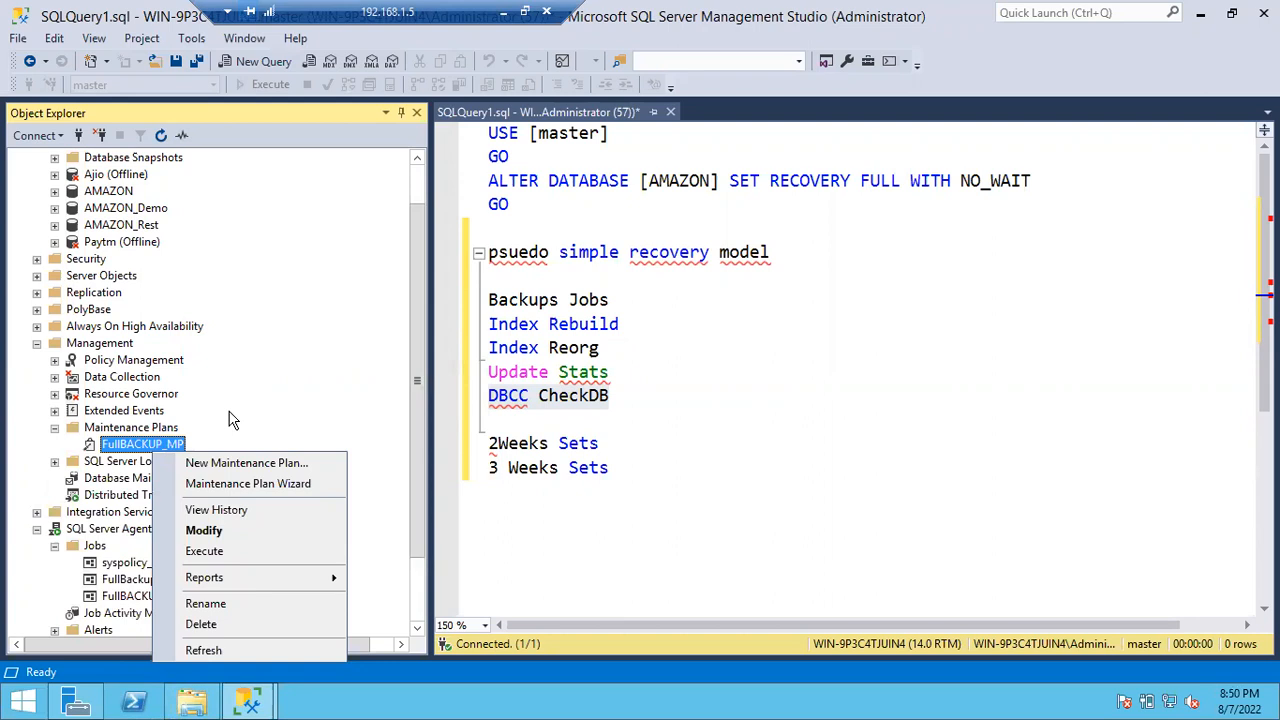
pyautogui.click(12, 445)
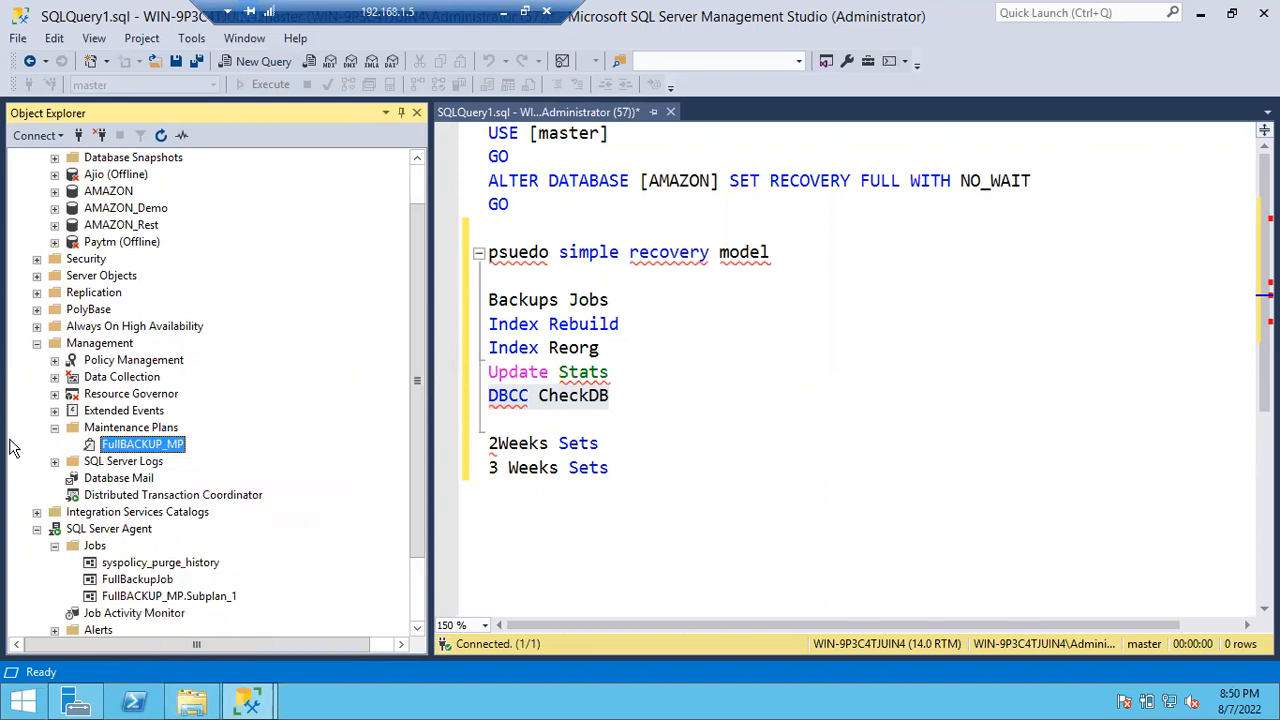
# - Start the SQL Server Agent job FullBACKUP_MP.Subplan_1 belonging to the maintenance plan
pyautogui.moveTo(170, 596)
pyautogui.mouseDown()
pyautogui.moveTo(180, 603)
pyautogui.moveTo(158, 607)
pyautogui.mouseUp()
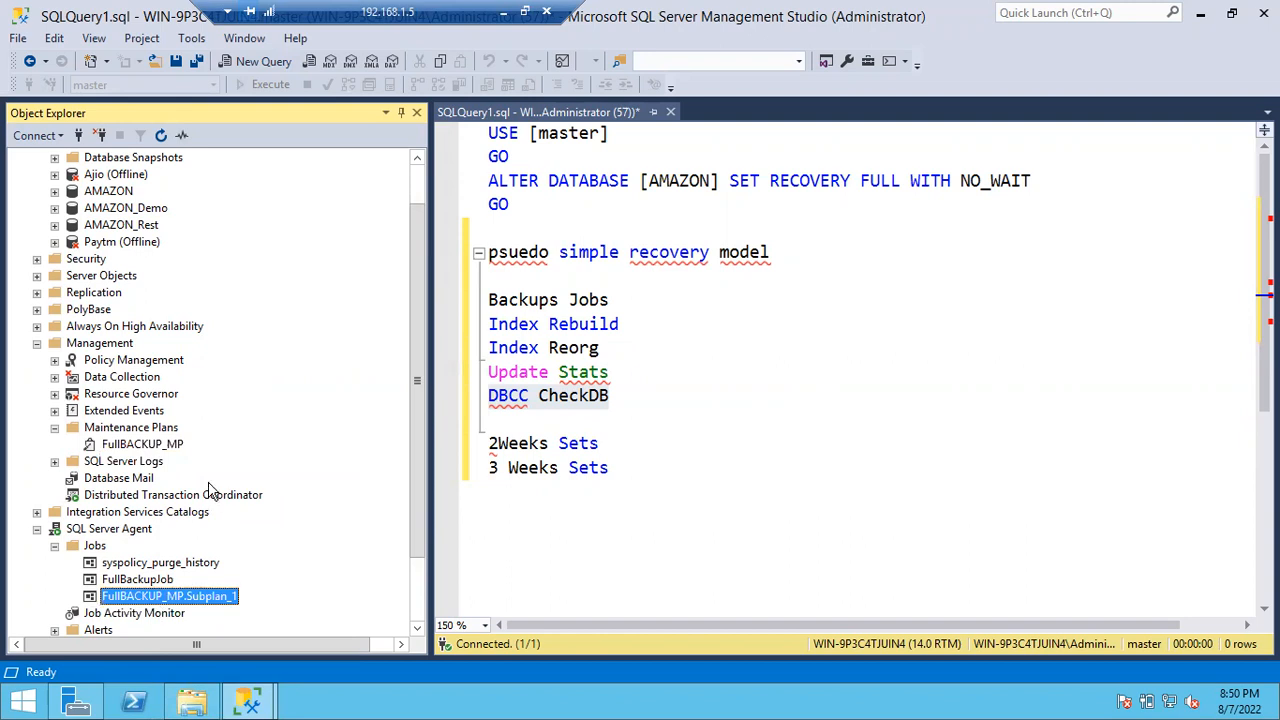
pyautogui.click(160, 446)
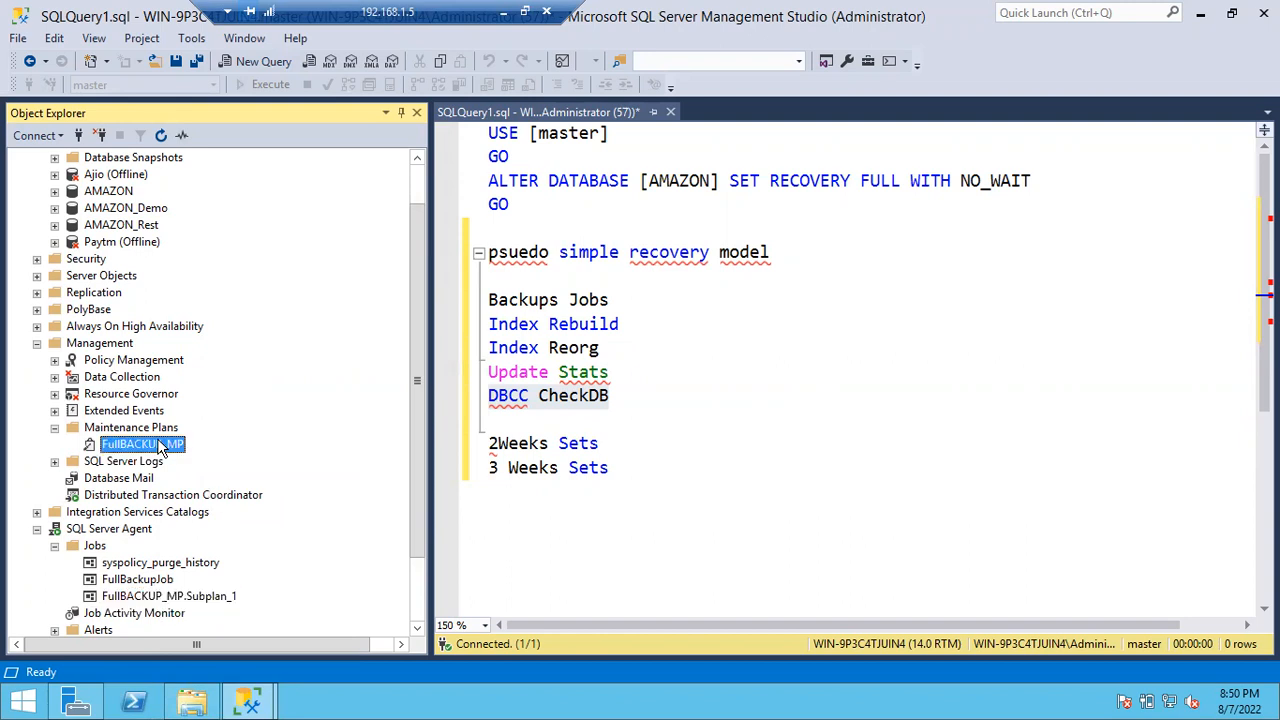
pyautogui.click(139, 580)
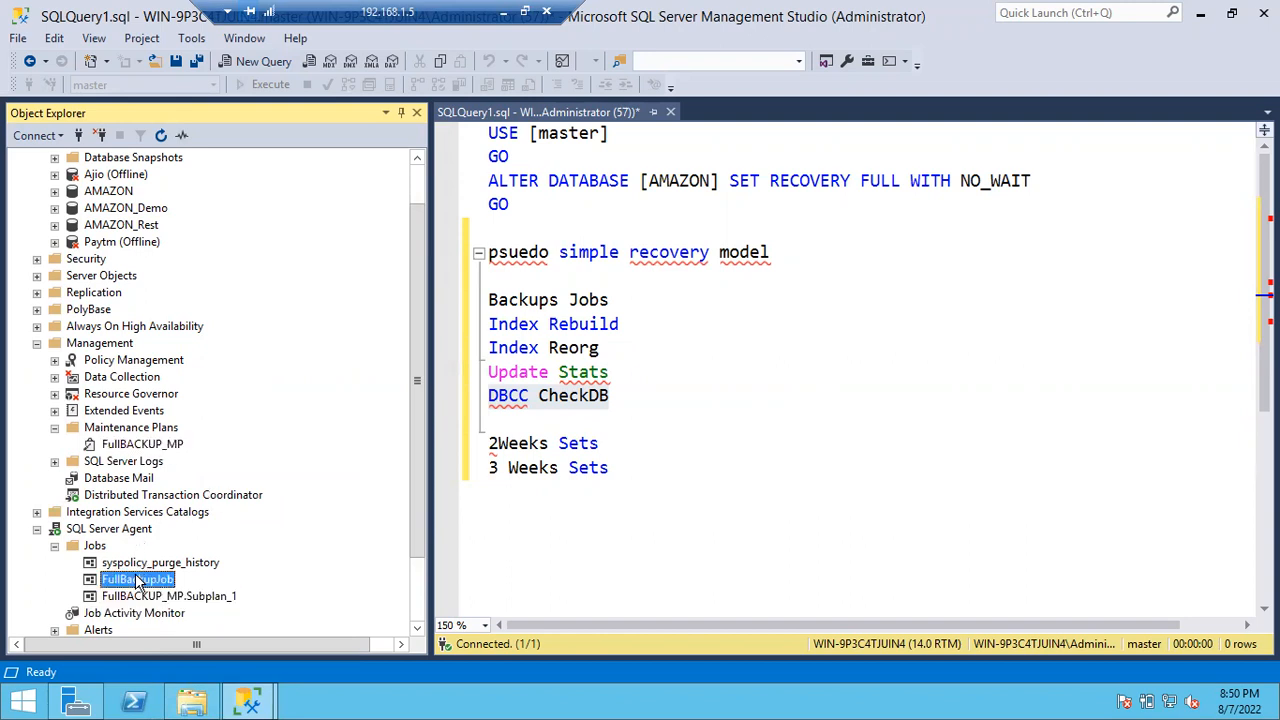
pyautogui.click(139, 597)
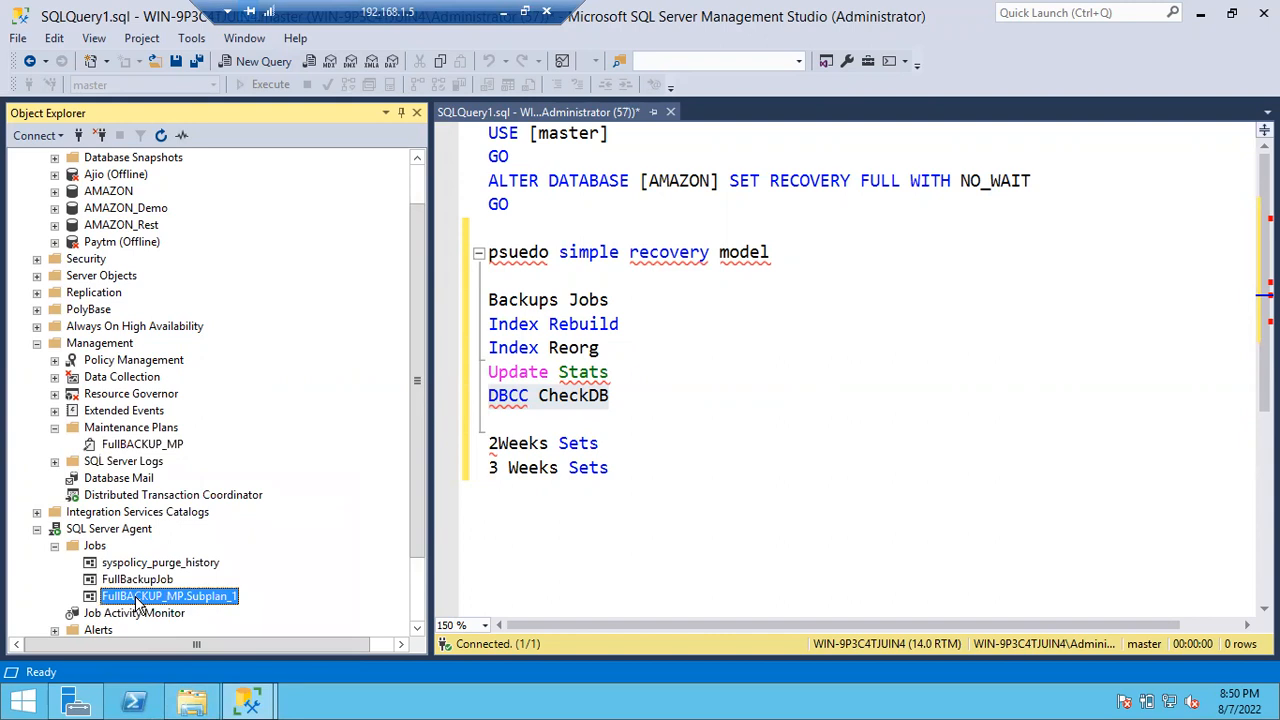
pyautogui.rightClick(139, 599)
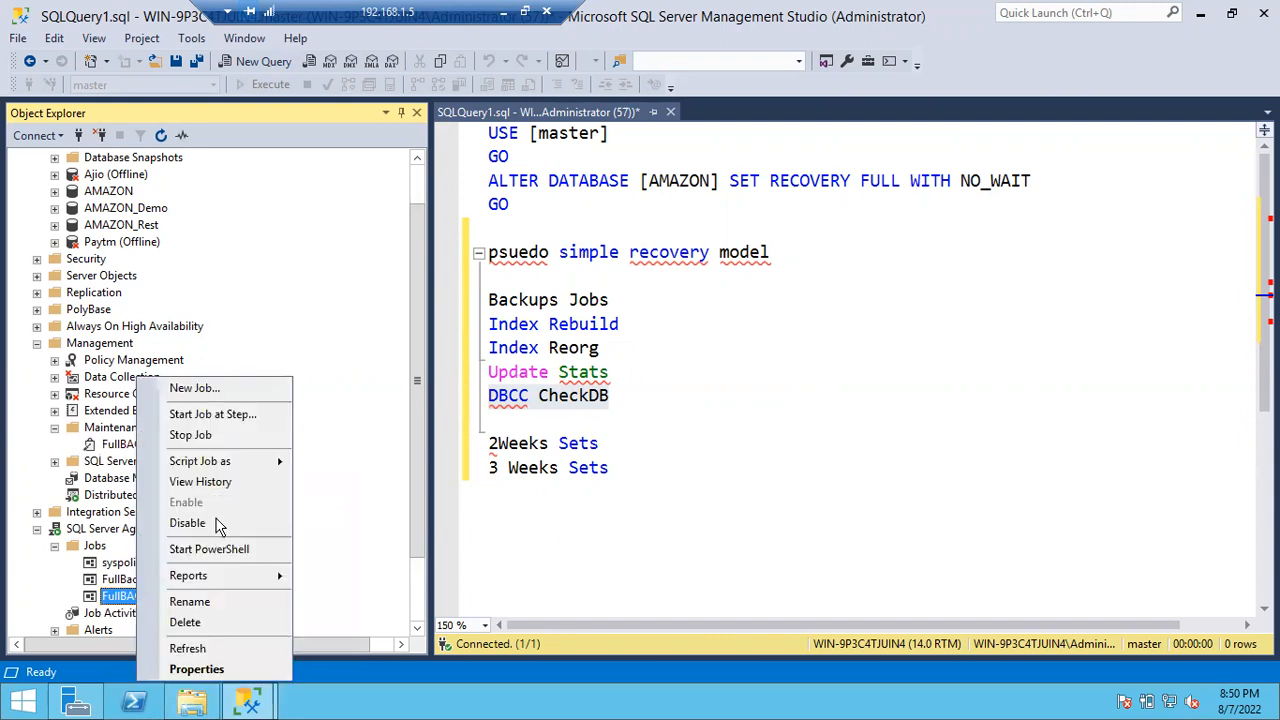
pyautogui.click(203, 416)
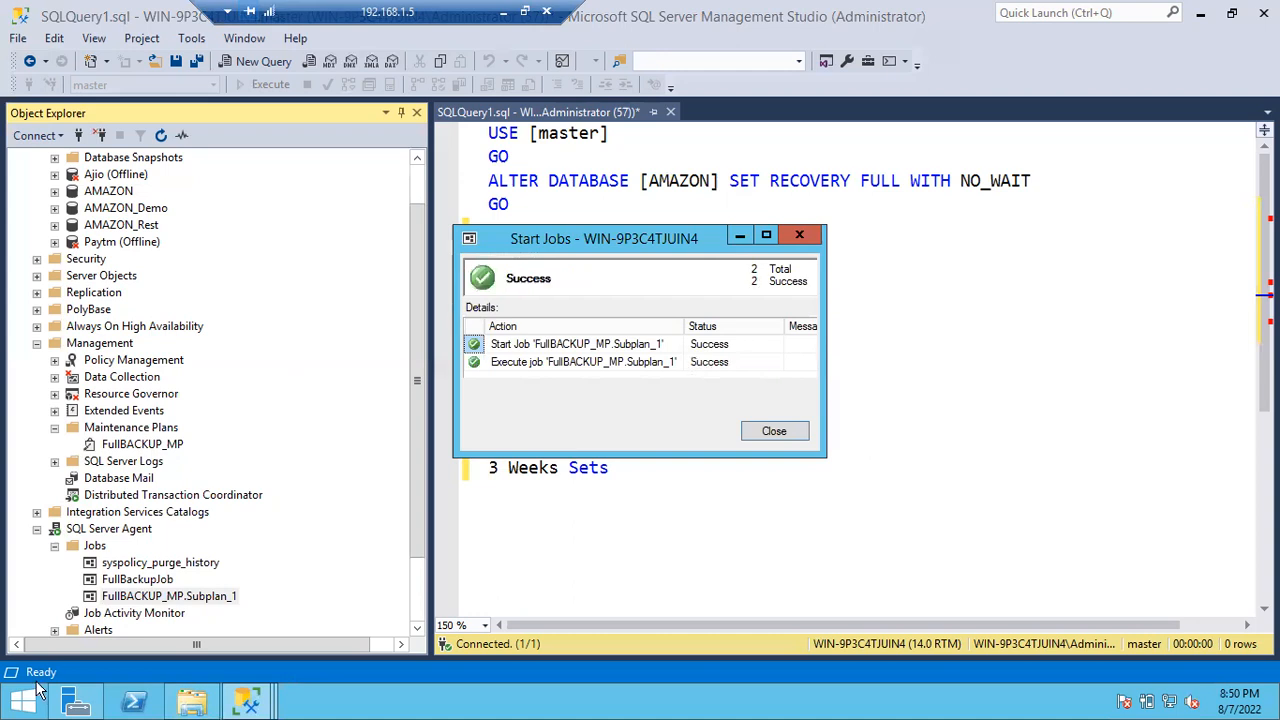
# - Switch to File Explorer and examine the remaining files and database subfolders in the Backup folder, including the contents of the Ajio folder
pyautogui.click(192, 702)
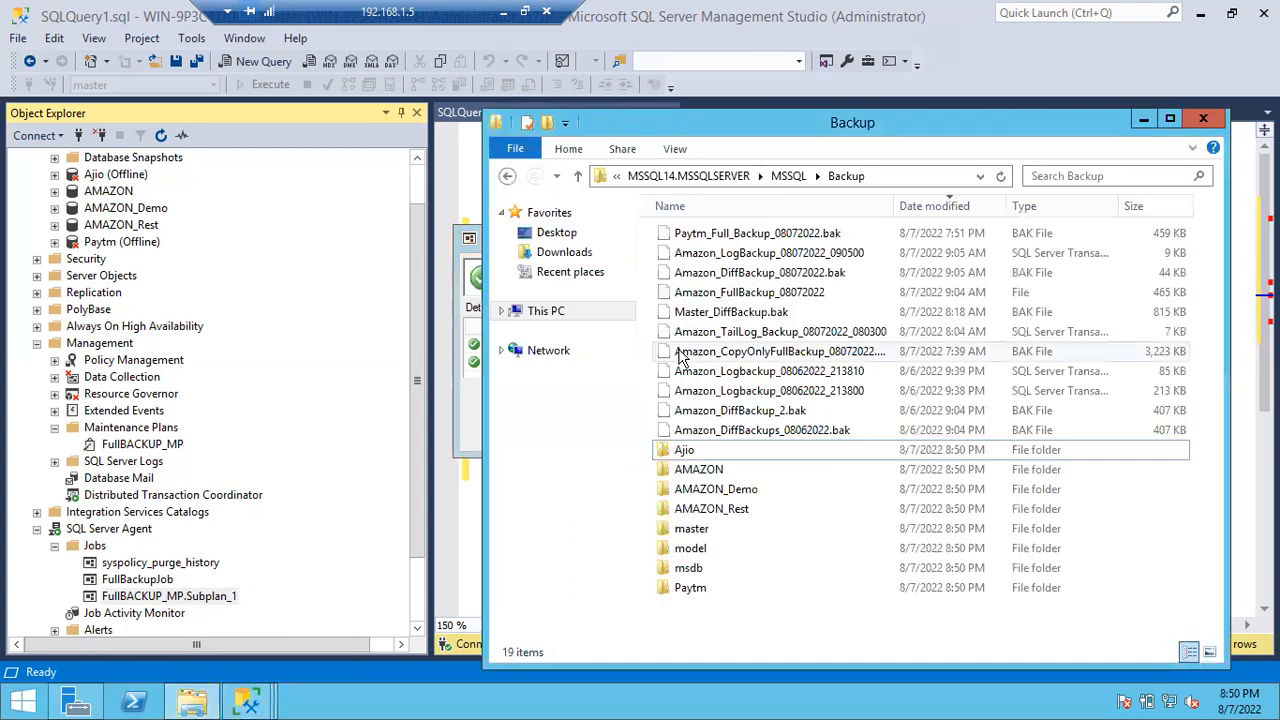
pyautogui.moveTo(886, 128); pyautogui.dragTo(810, 118)
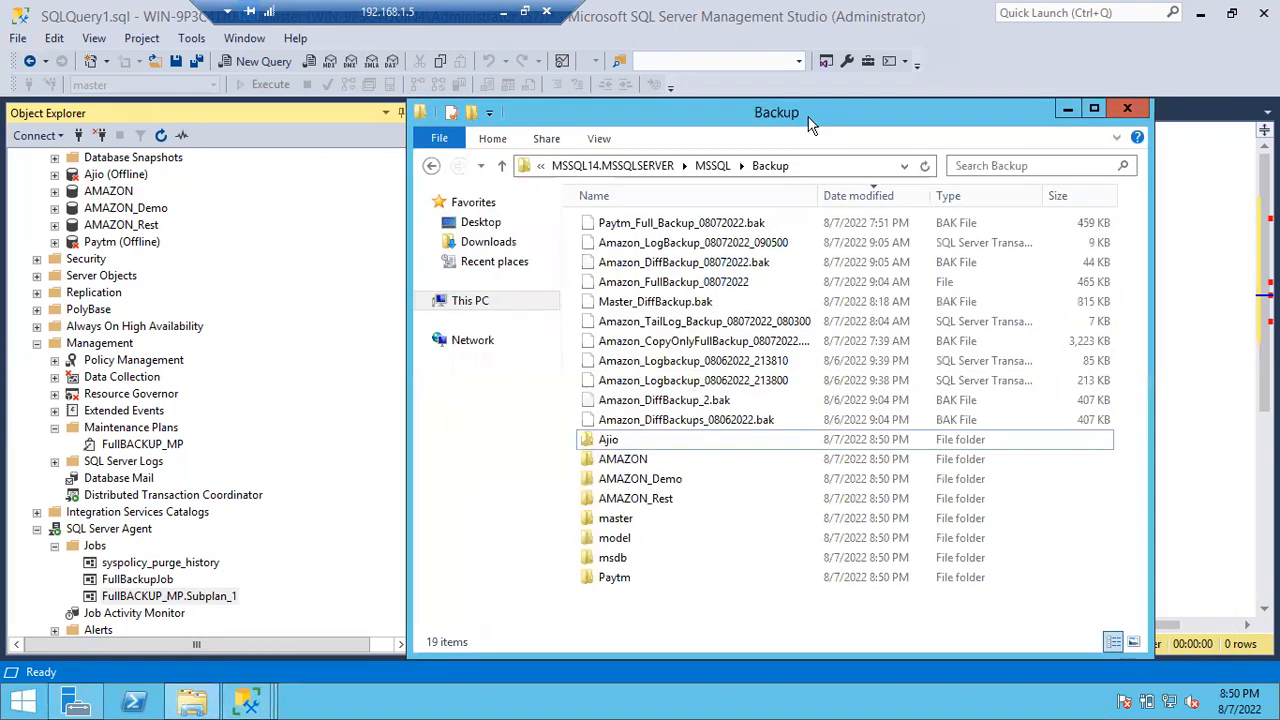
pyautogui.click(667, 230)
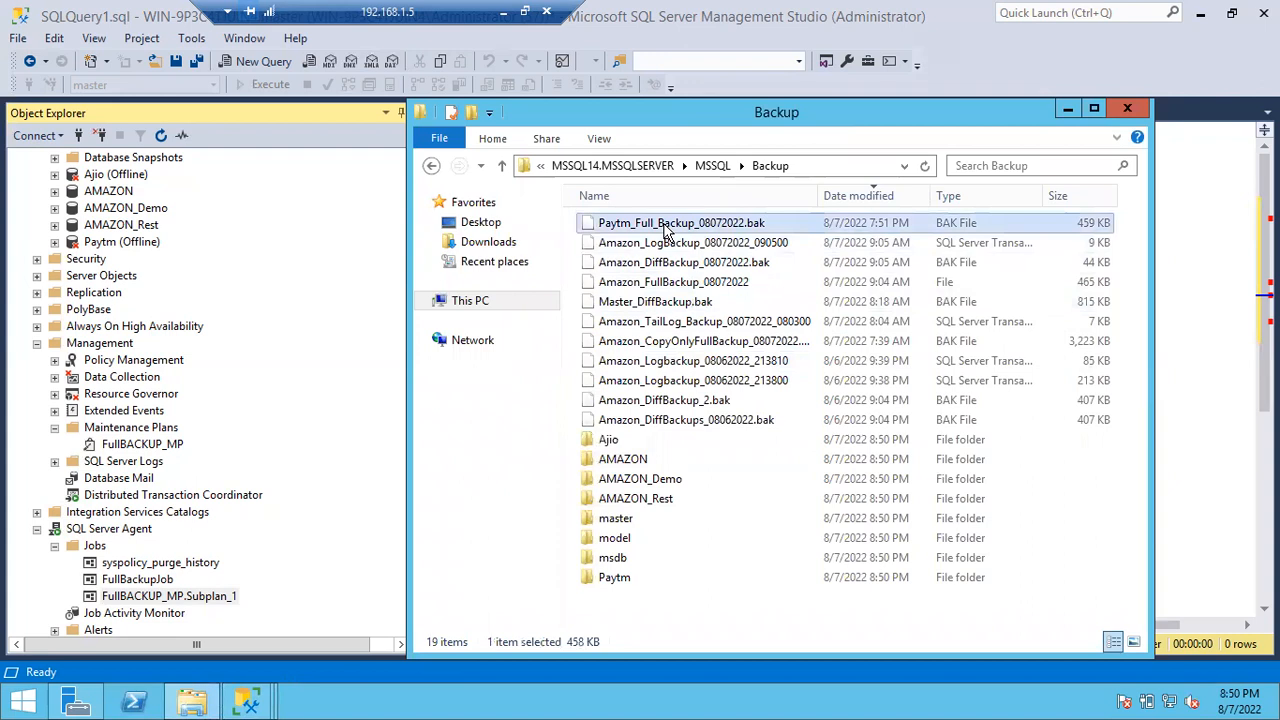
pyautogui.hotkey('shift', 'Down')
pyautogui.hotkey('shift', 'Down')
pyautogui.hotkey('shift', 'Down')
pyautogui.hotkey('shift', 'Down')
pyautogui.hotkey('shift', 'Down')
pyautogui.hotkey('shift', 'Down')
pyautogui.hotkey('shift', 'Down')
pyautogui.hotkey('shift', 'Down')
pyautogui.hotkey('shift', 'Down')
pyautogui.hotkey('shift', 'Down')
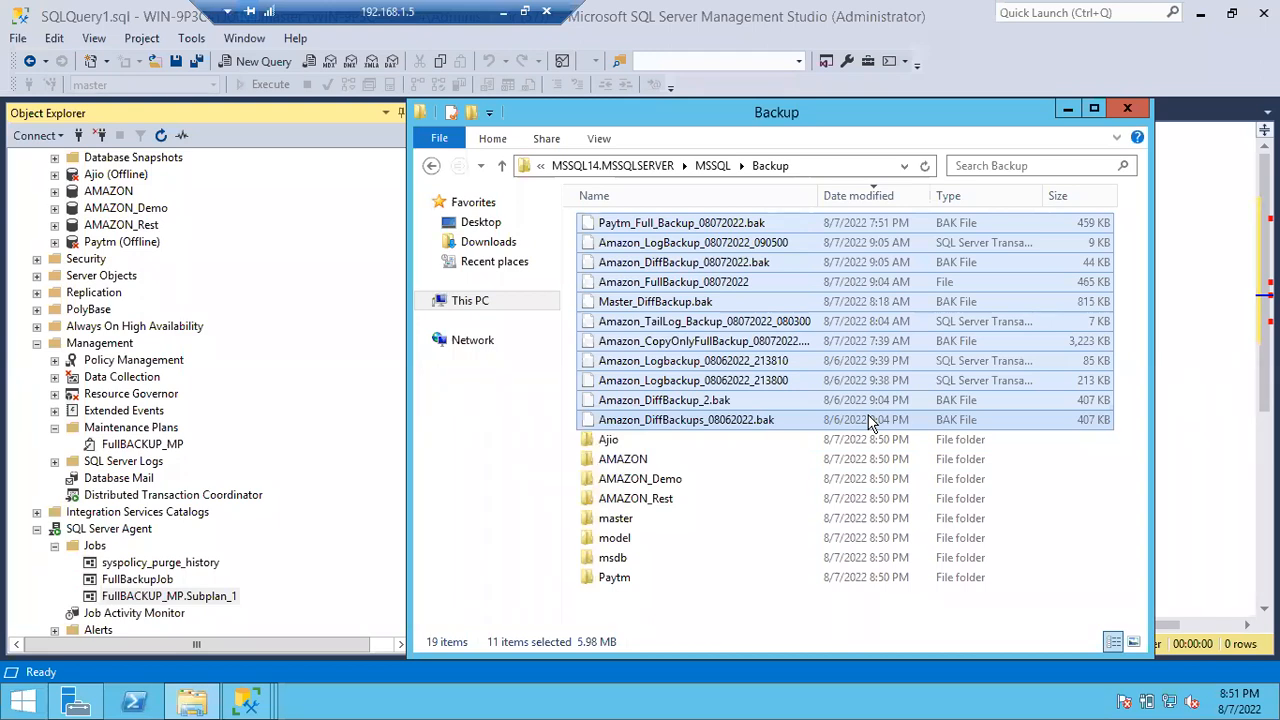
pyautogui.doubleClick(607, 444)
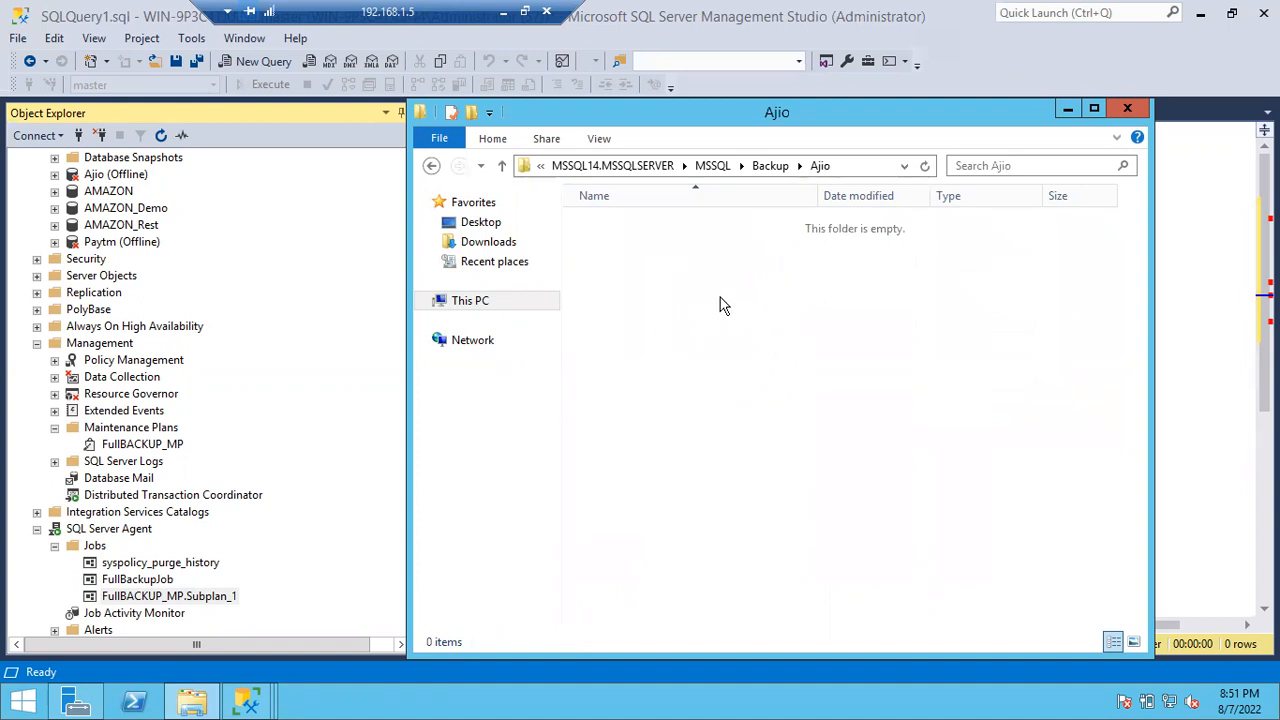
pyautogui.click(770, 166)
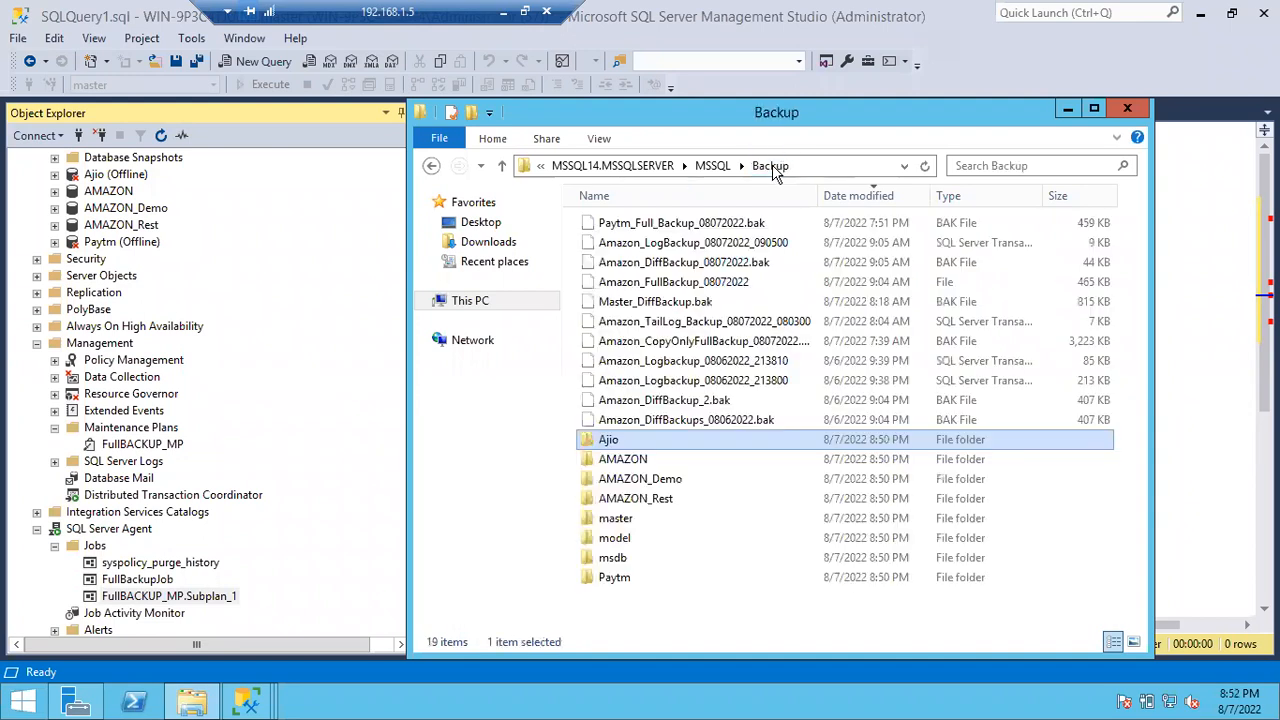
# - Examine the AMAZON folder's backup file with its full name shown, and close File Explorer and the finished job start dialog
pyautogui.click(623, 461)
pyautogui.doubleClick(623, 461)
pyautogui.click(682, 223)
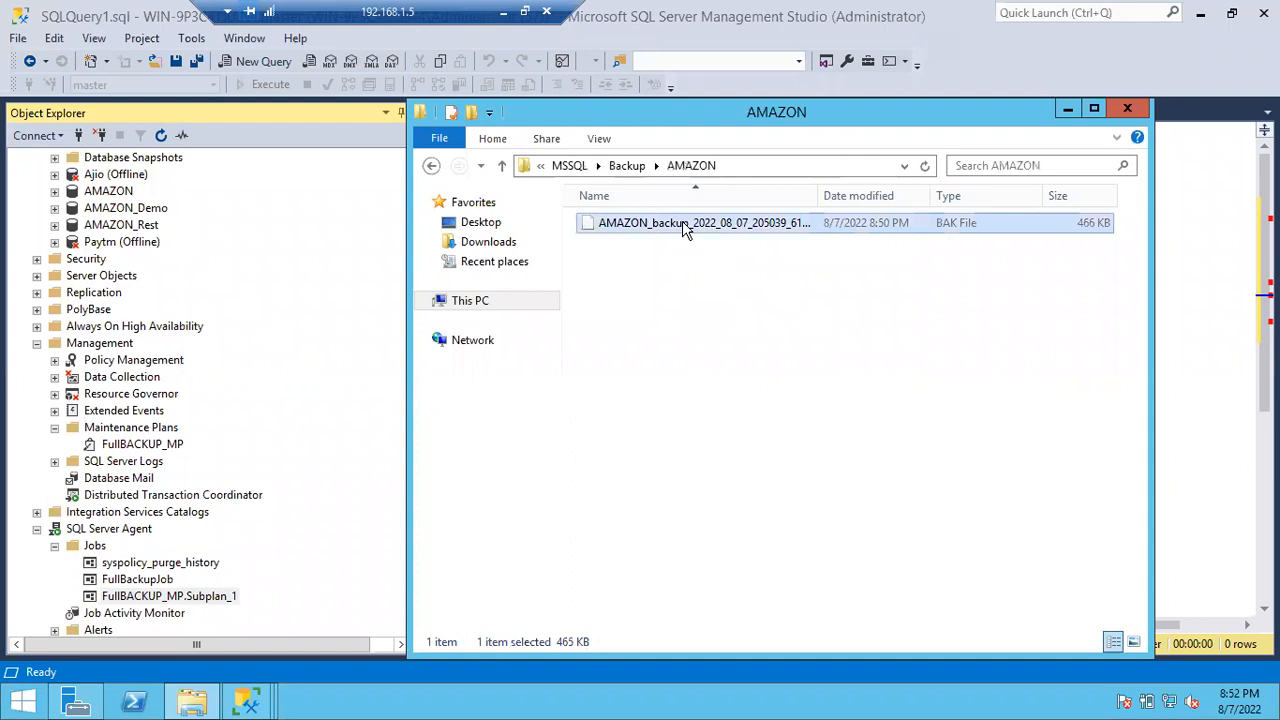
pyautogui.moveTo(825, 190); pyautogui.dragTo(936, 190)
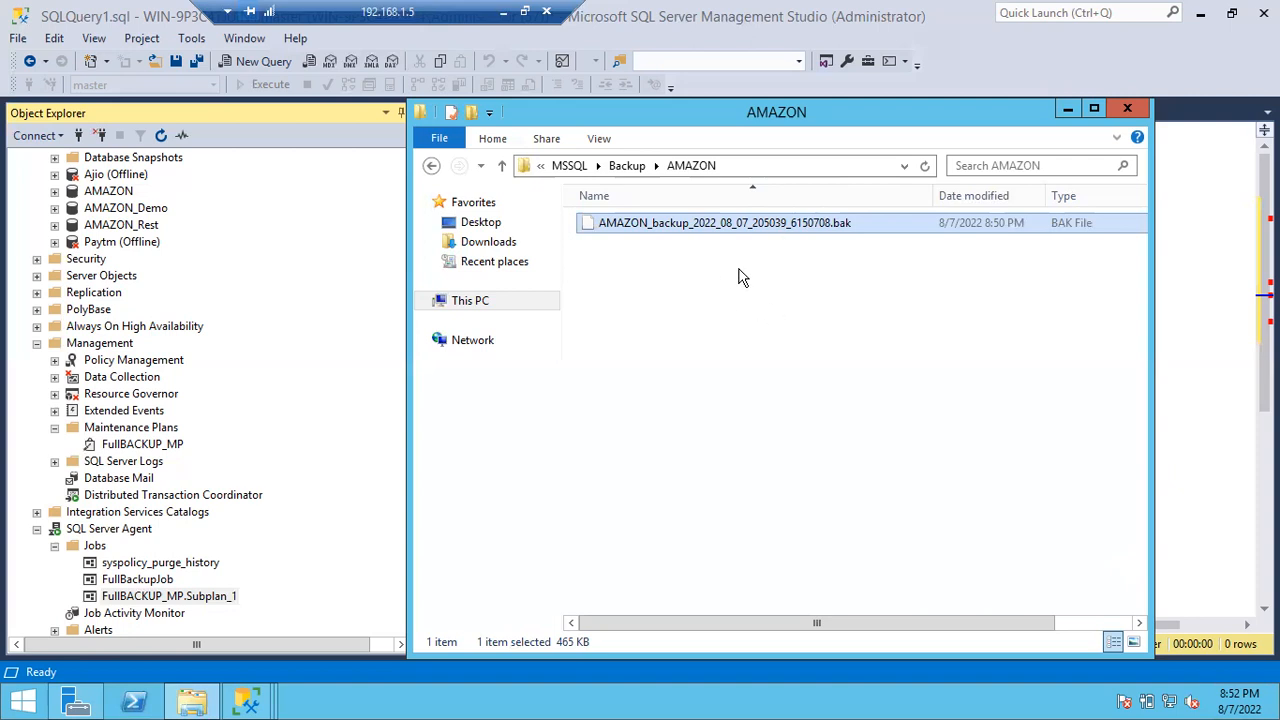
pyautogui.click(1128, 111)
pyautogui.click(772, 431)
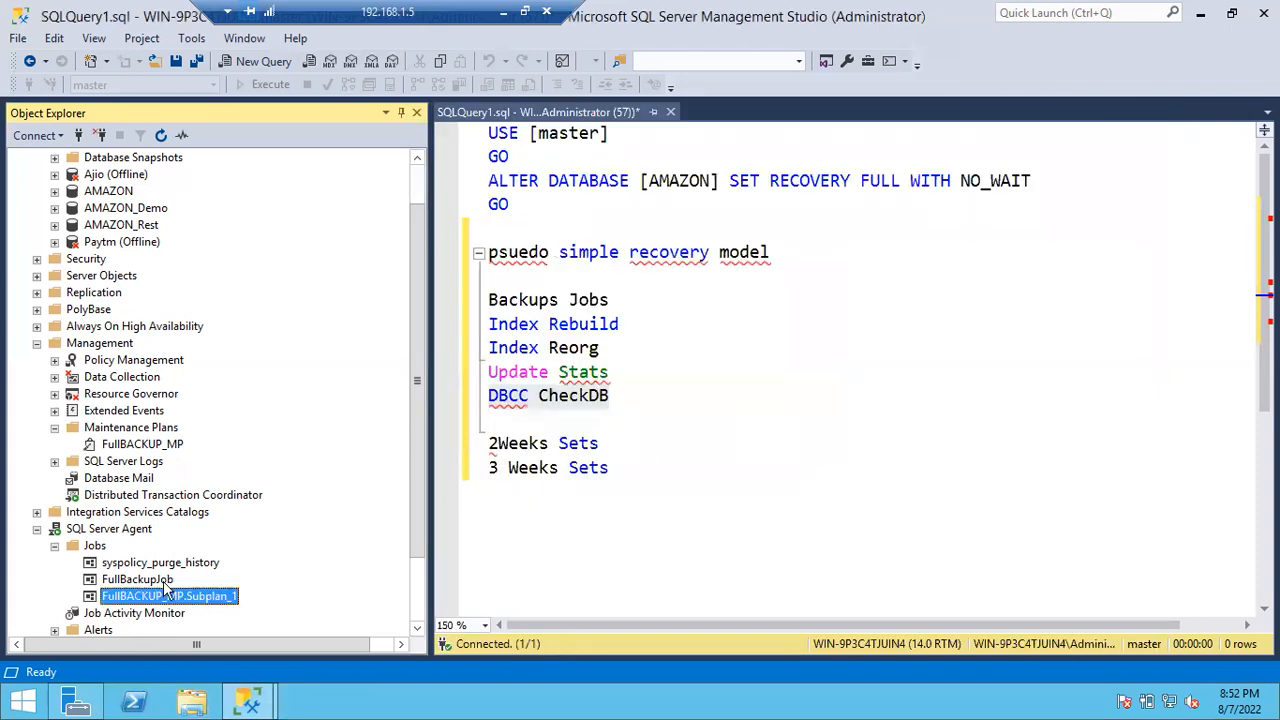
# - Start the SQL Server Agent job FullBACKUP_MP.Subplan_1 once more and dismiss the job start dialog
pyautogui.rightClick(140, 600)
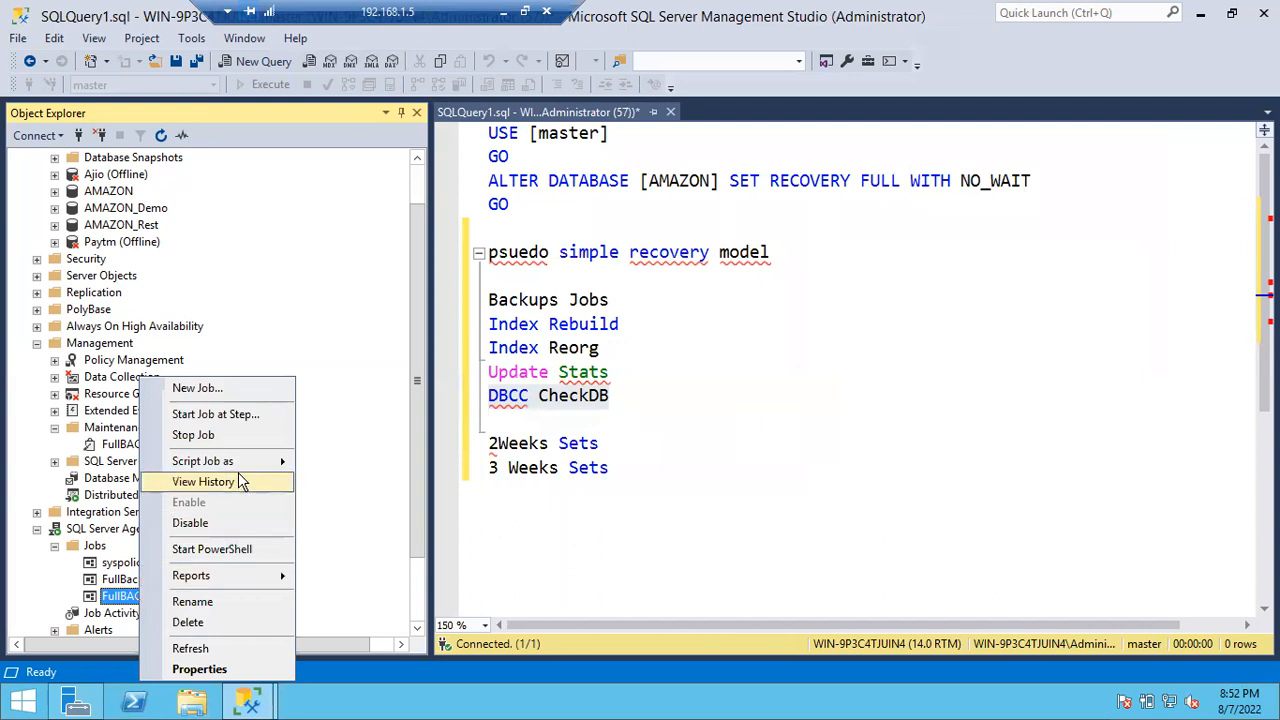
pyautogui.click(226, 413)
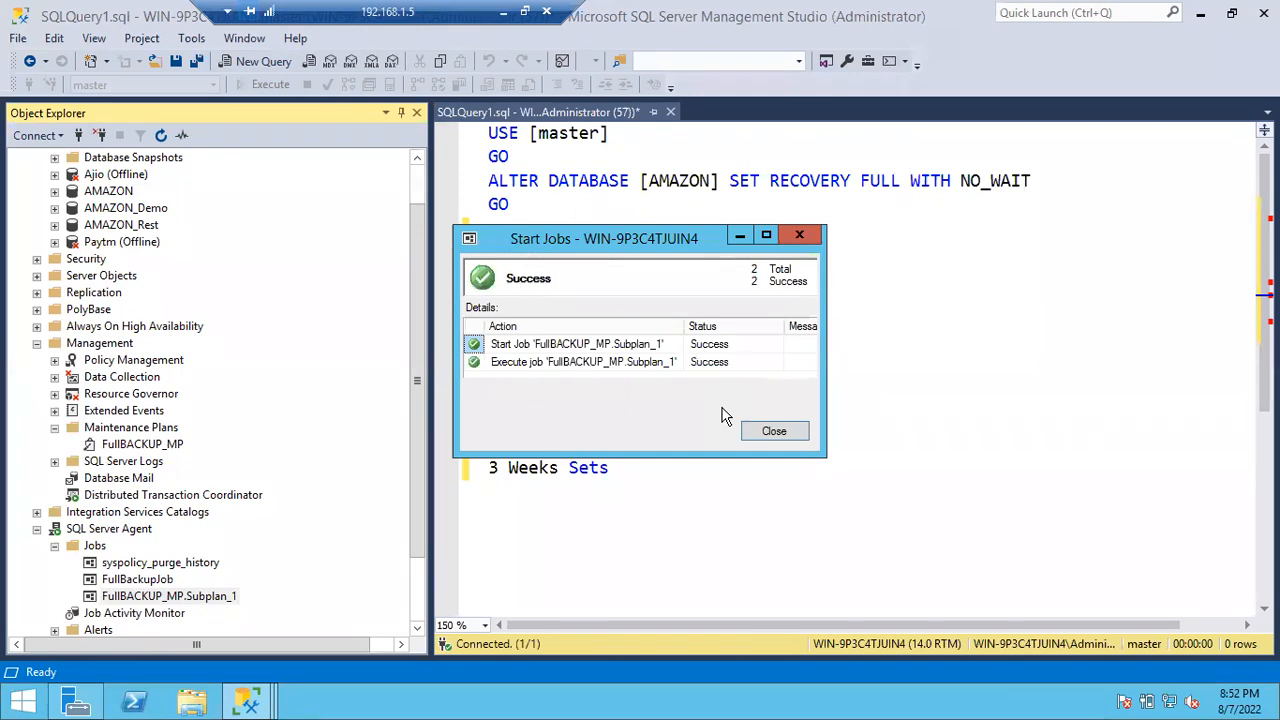
pyautogui.click(766, 431)
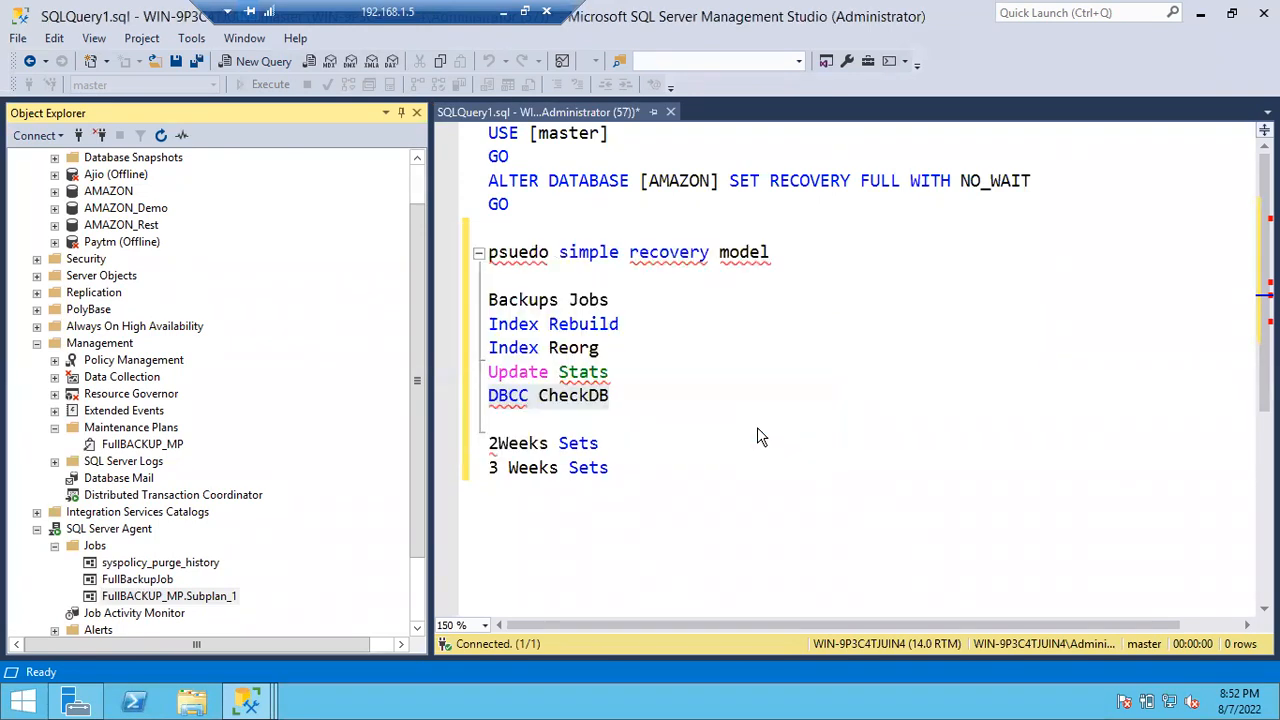
# - Switch to File Explorer and open the Backup folder under C:\Program Files\Microsoft SQL Server\MSSQL14.MSSQLSERVER\MSSQL
pyautogui.click(190, 703)
pyautogui.doubleClick(640, 335)
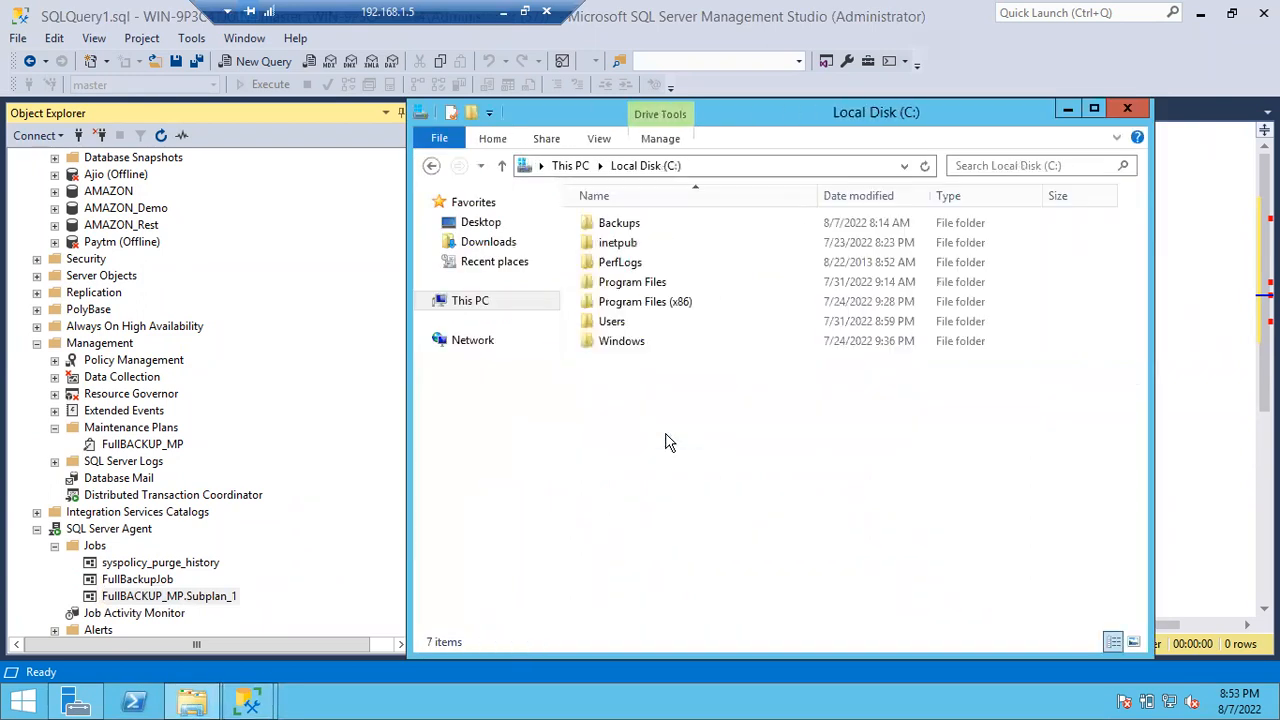
pyautogui.doubleClick(645, 284)
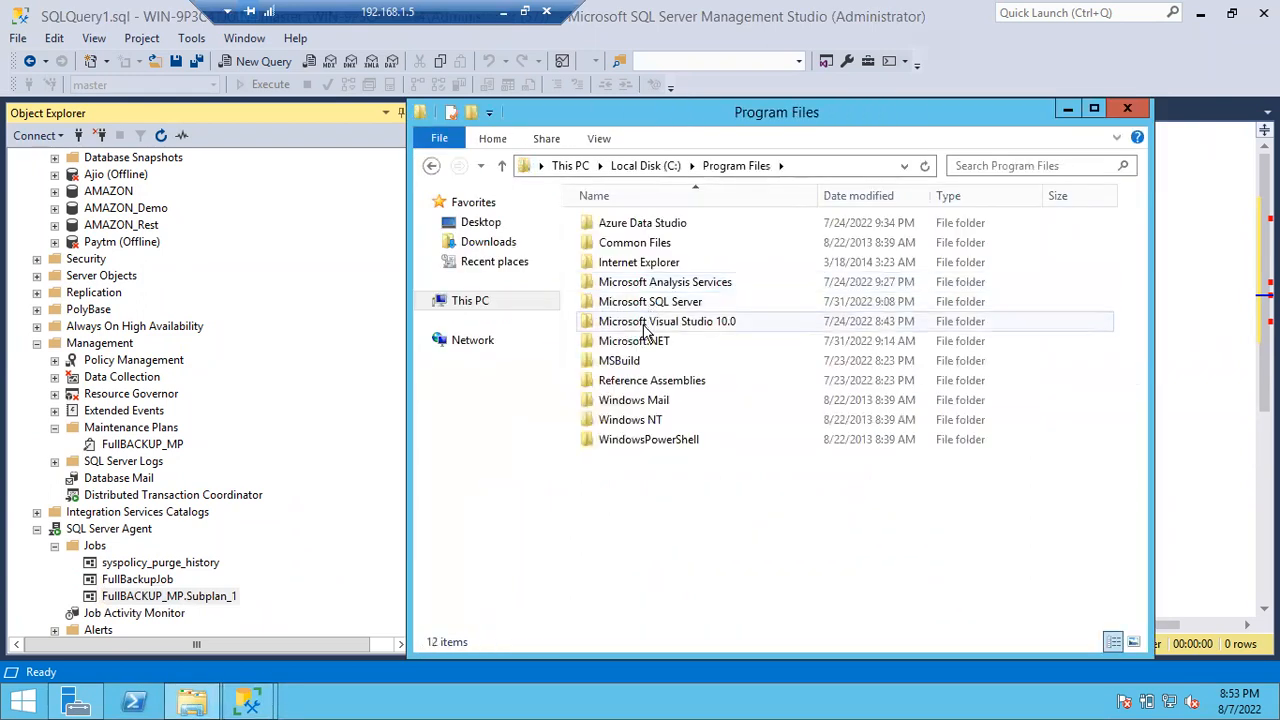
pyautogui.doubleClick(648, 302)
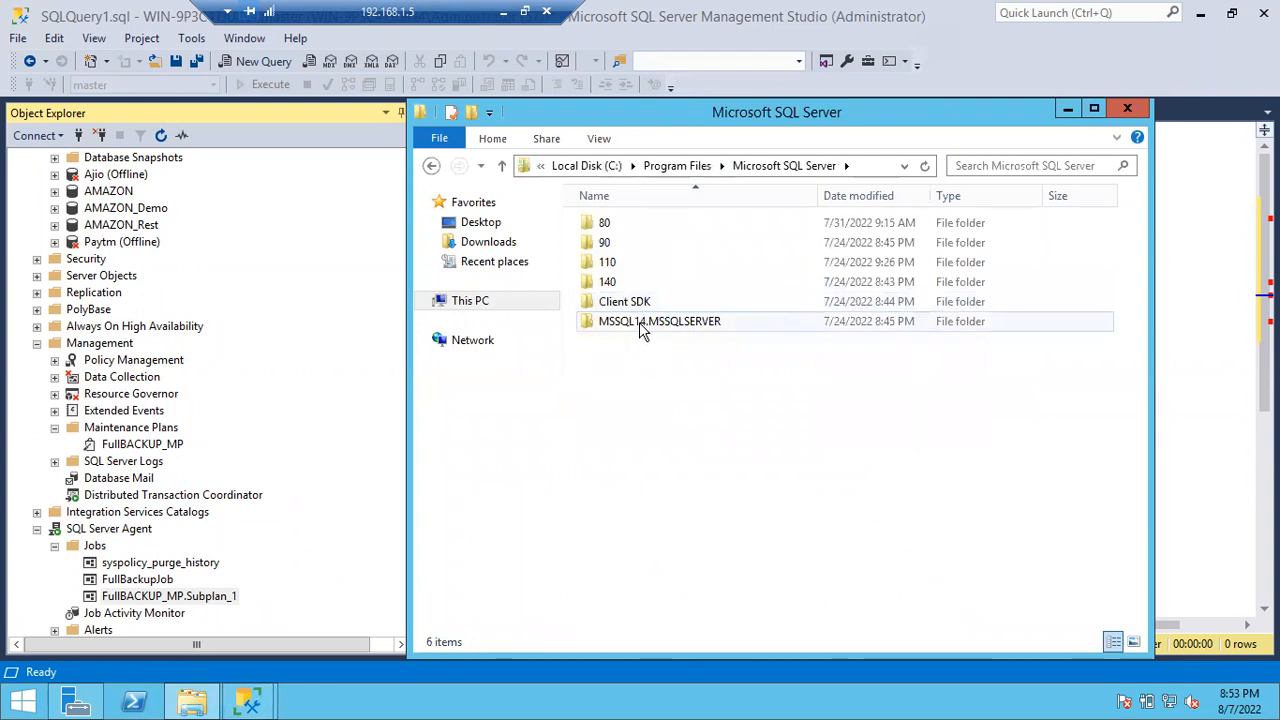
pyautogui.doubleClick(639, 322)
pyautogui.doubleClick(622, 232)
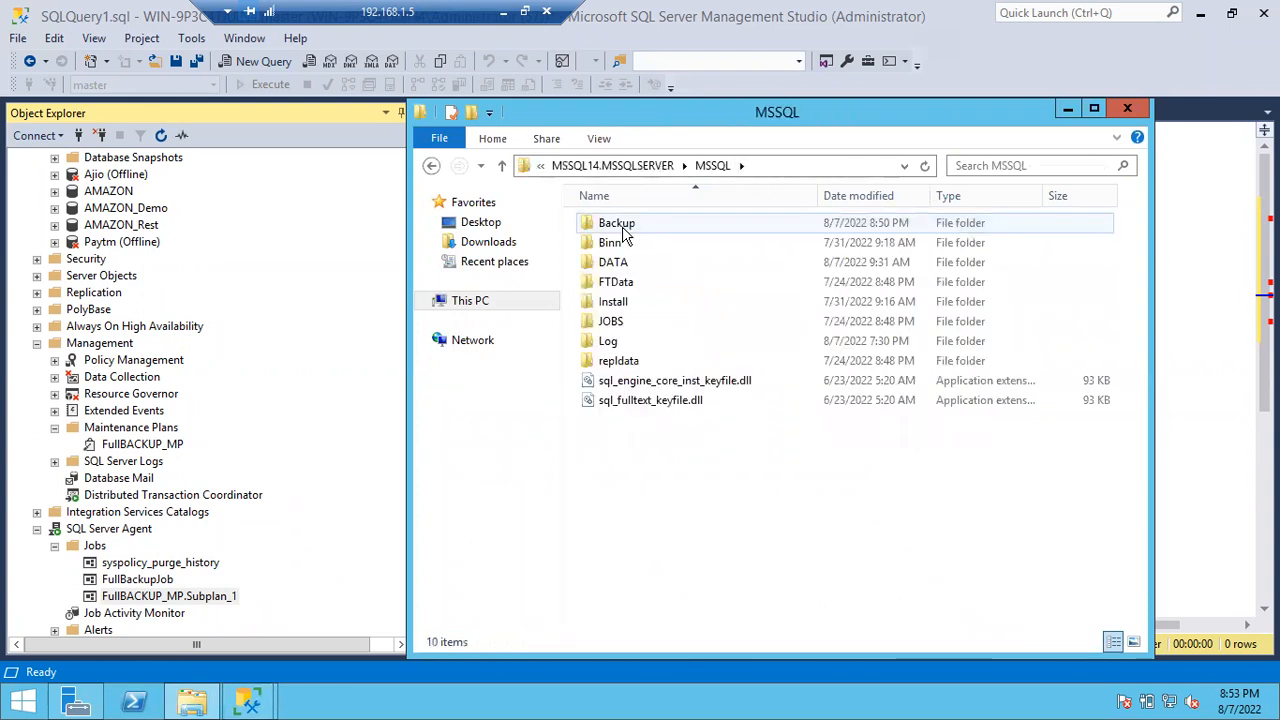
pyautogui.doubleClick(622, 230)
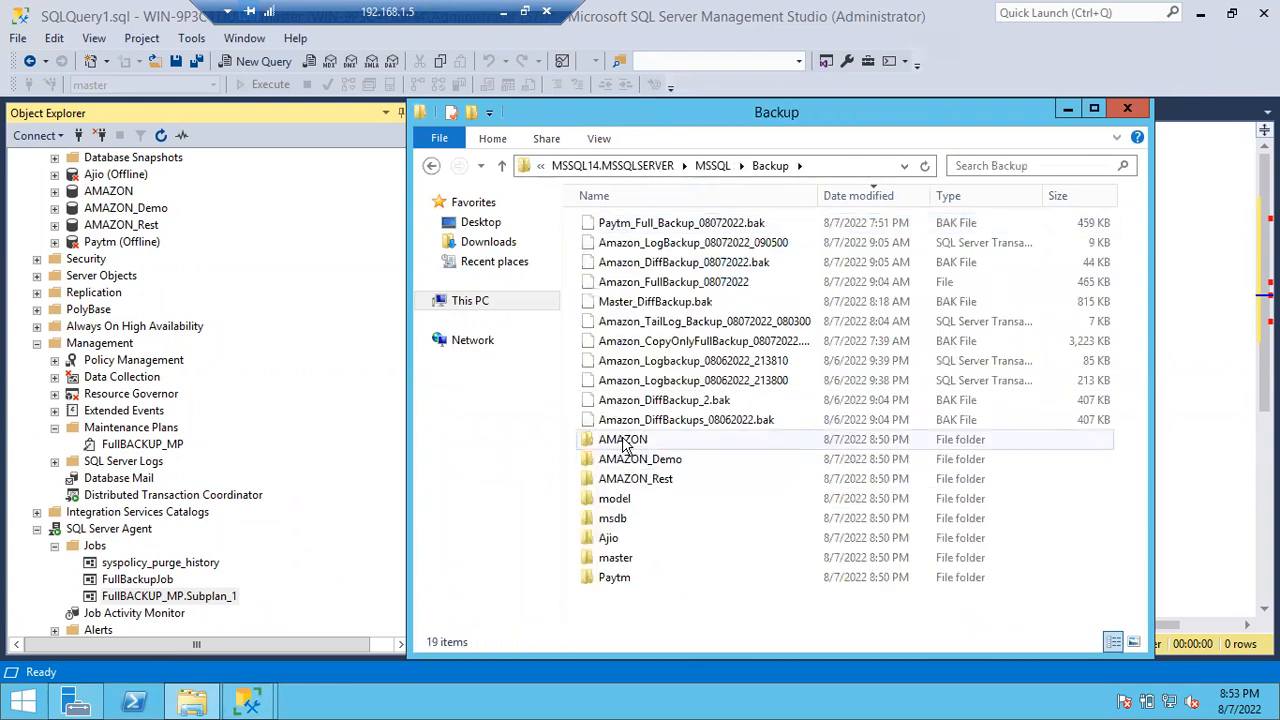
# - Open the AMAZON backup folder and compare the backup files from the successive job runs
pyautogui.doubleClick(622, 440)
pyautogui.click(743, 243)
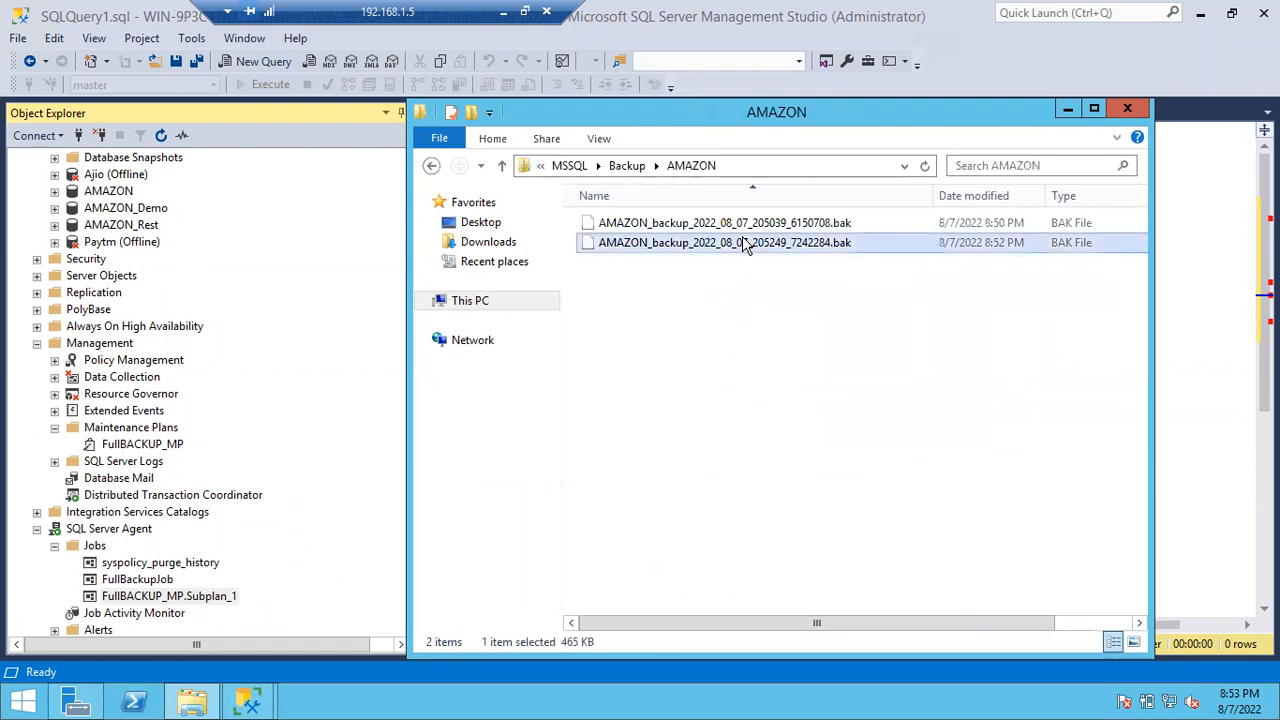
pyautogui.click(793, 226)
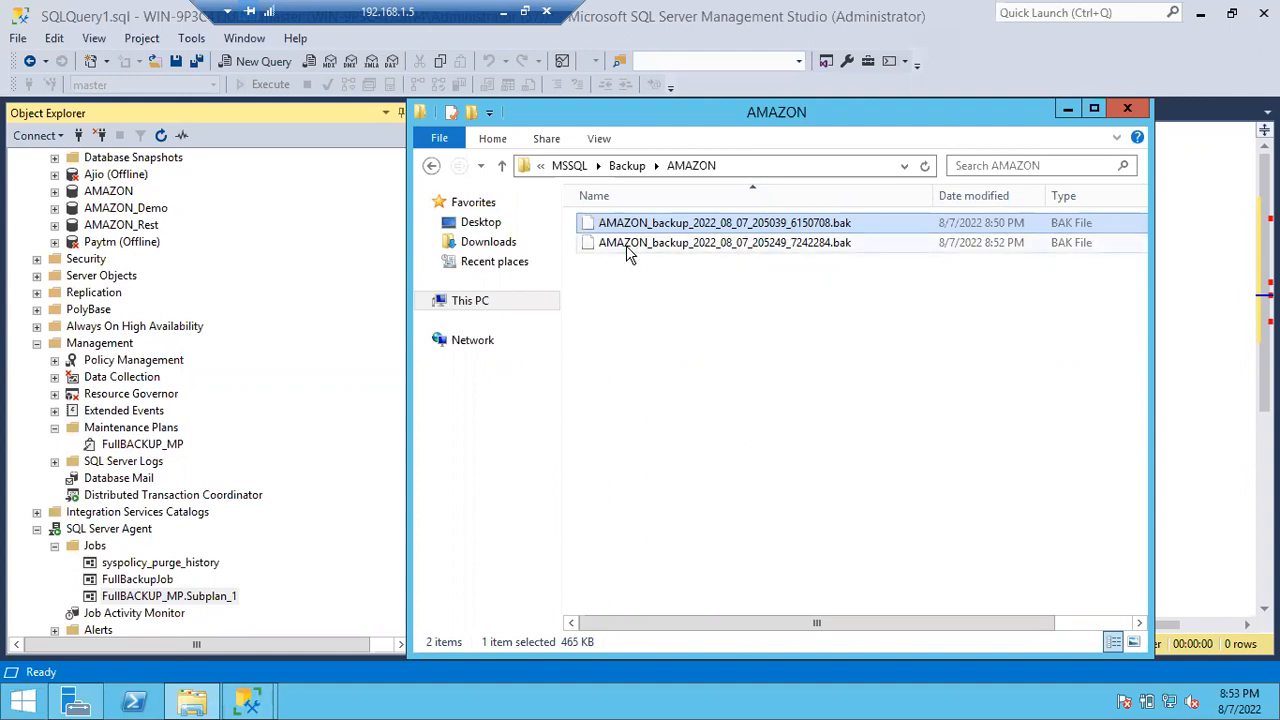
pyautogui.click(686, 246)
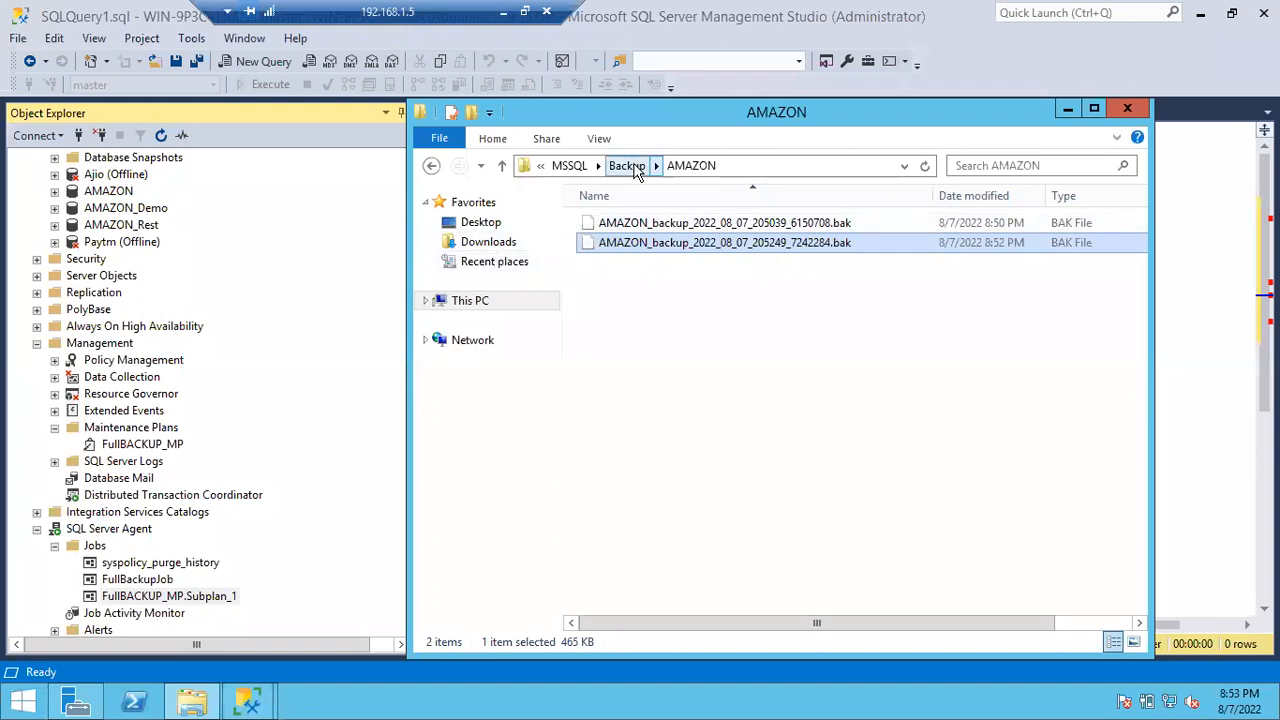
# - Check the contents of the Paytm backup folder and return to the Backup folder
pyautogui.click(627, 165)
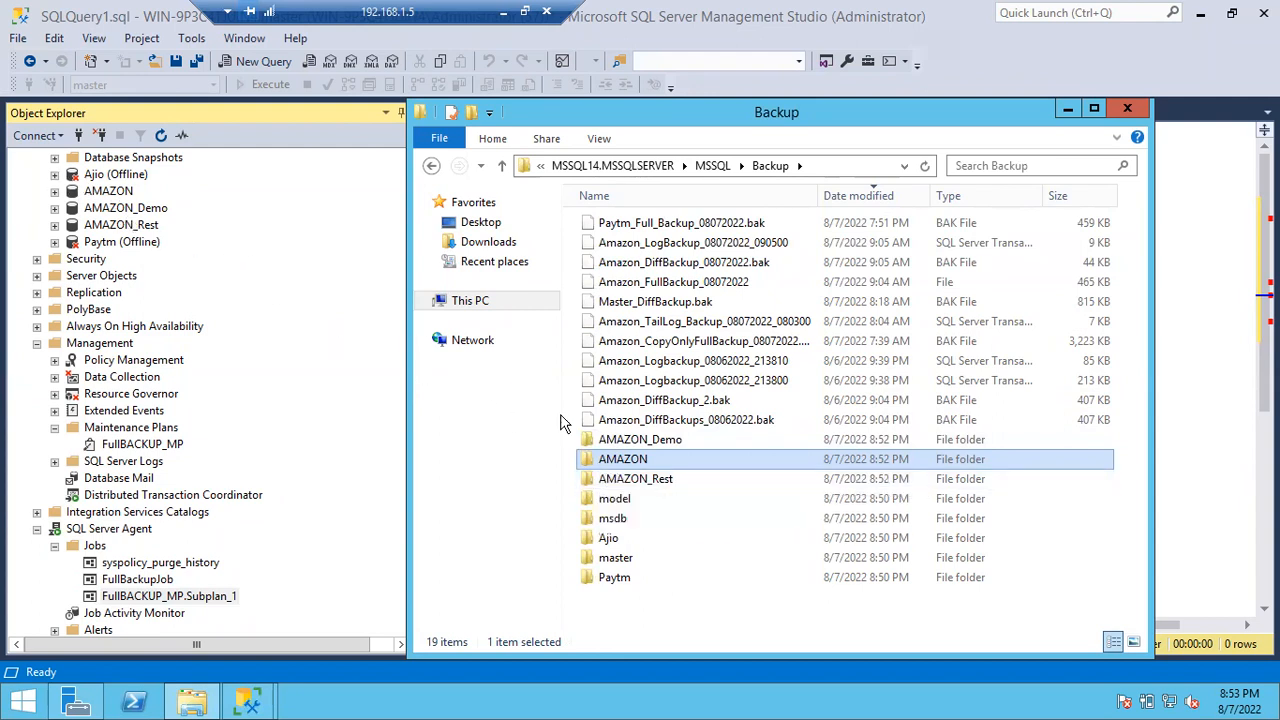
pyautogui.doubleClick(616, 578)
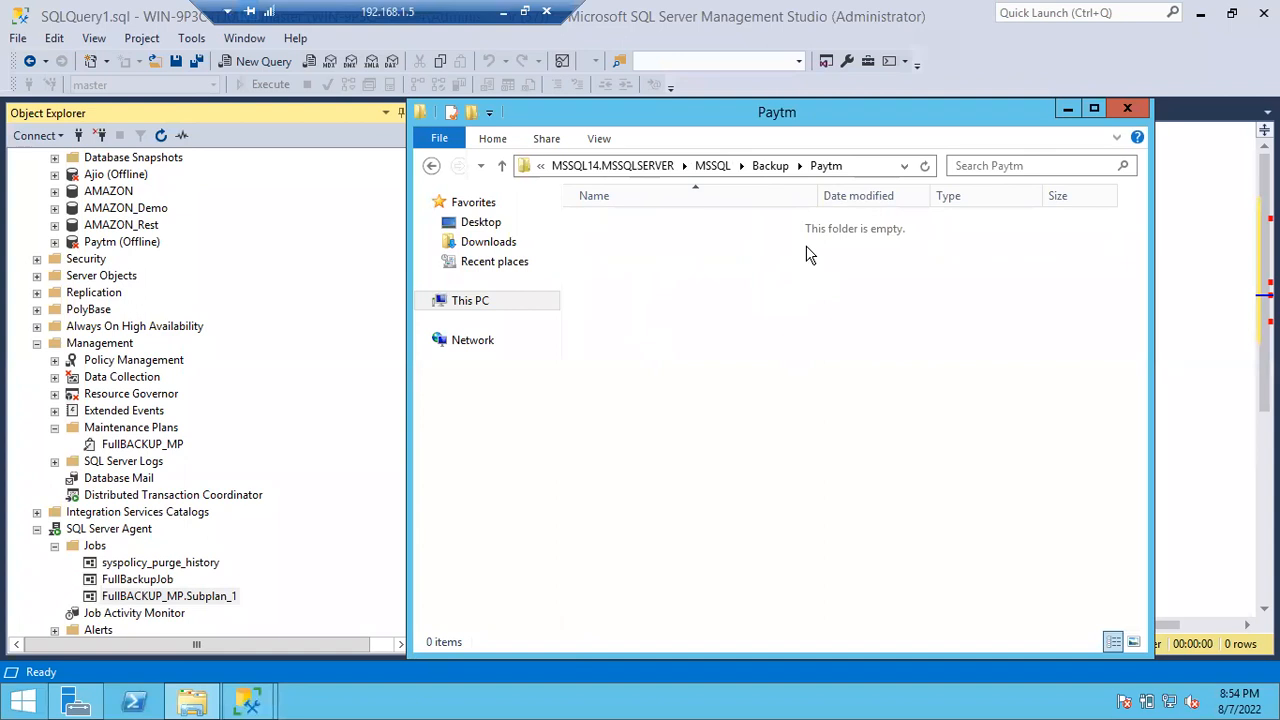
pyautogui.click(770, 166)
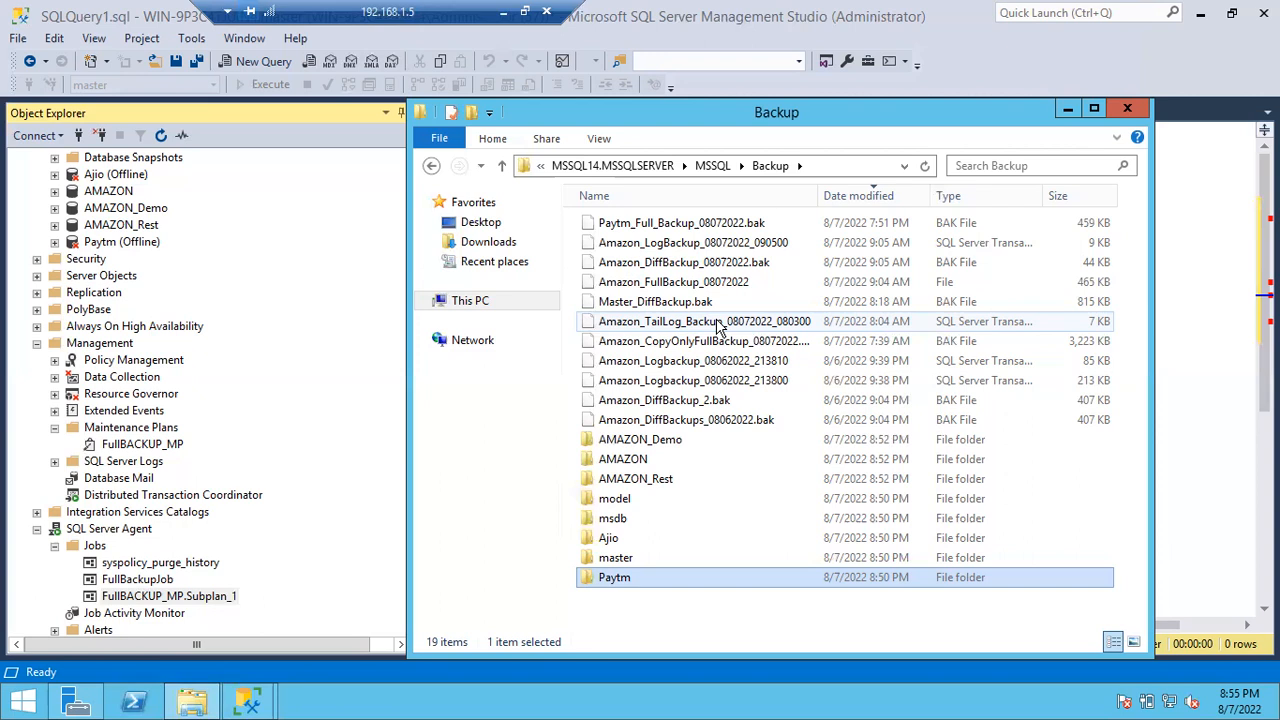
# - Return to Management Studio, collapse the SQL Server Agent Jobs folder and select the Alerts folder
pyautogui.click(55, 546)
pyautogui.click(86, 577)
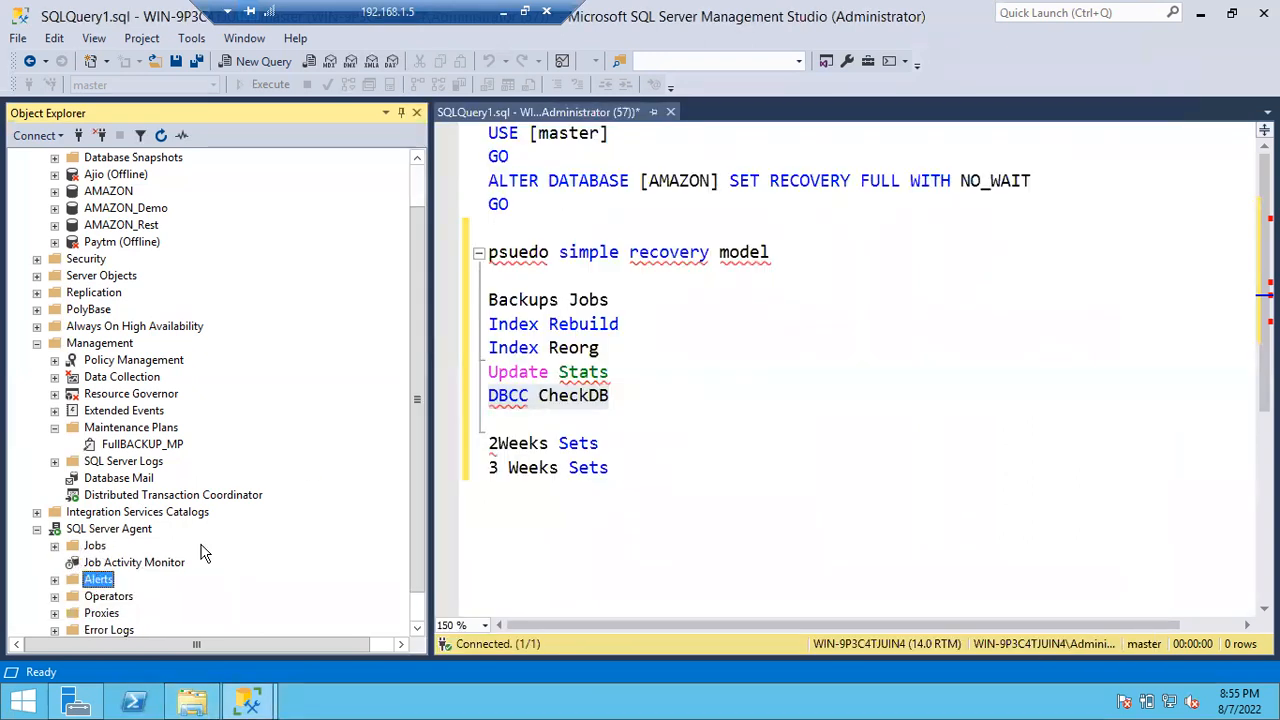